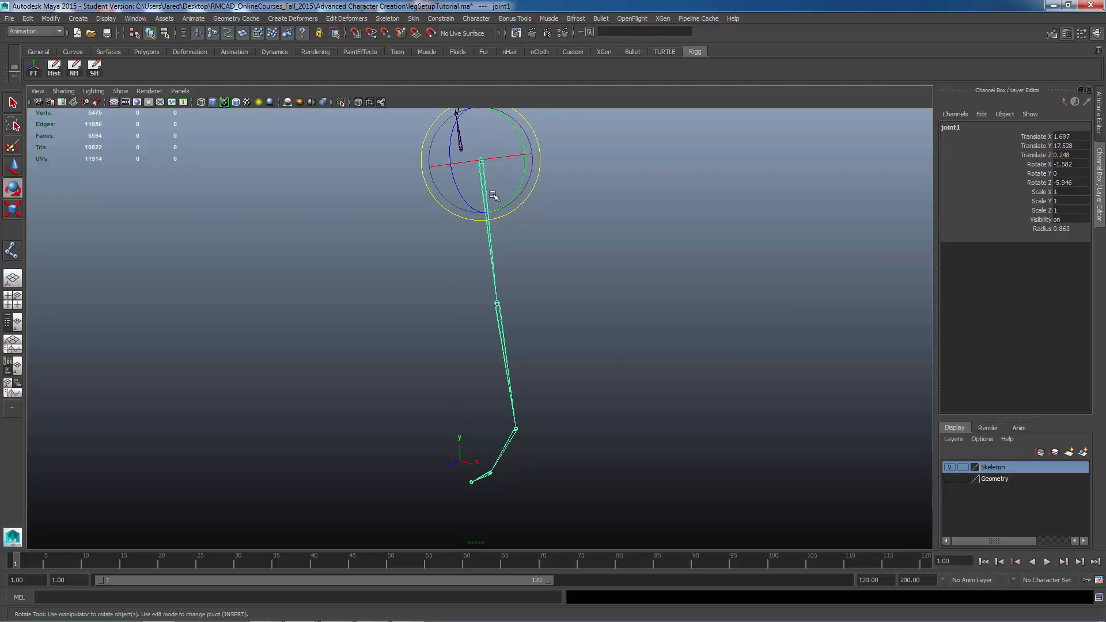
Step: Rename the selected hip joint as leftUpLeg
click(965, 128)
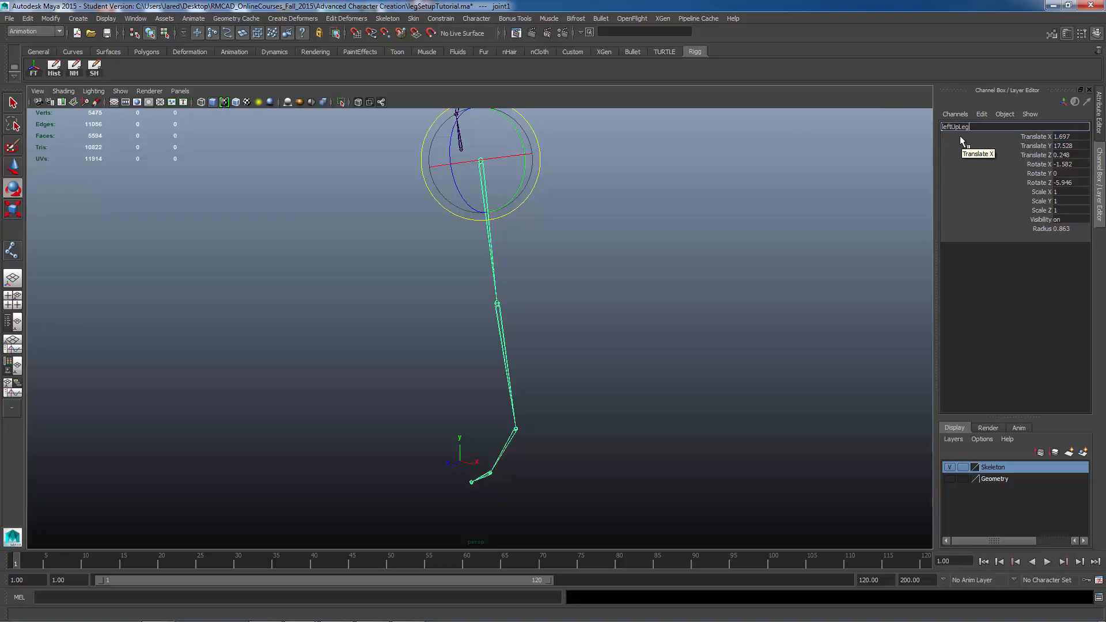
text(leftUpLeg)
key(Return)
Step: Select the knee joint and rename it leftLeg
click(498, 305)
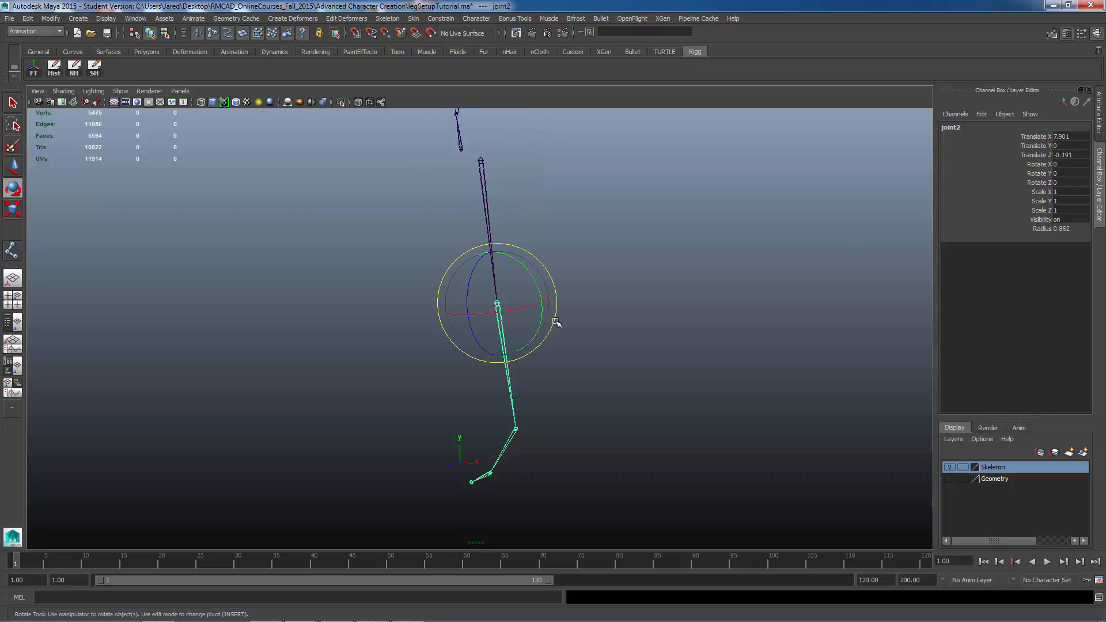
click(960, 128)
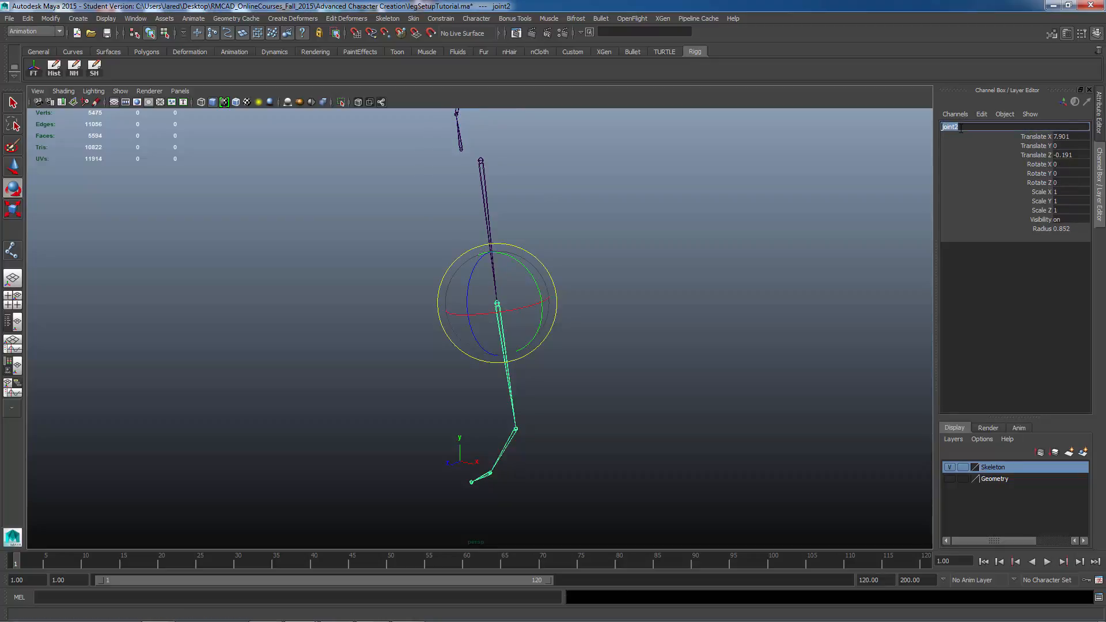
text(leftLeg)
key(Return)
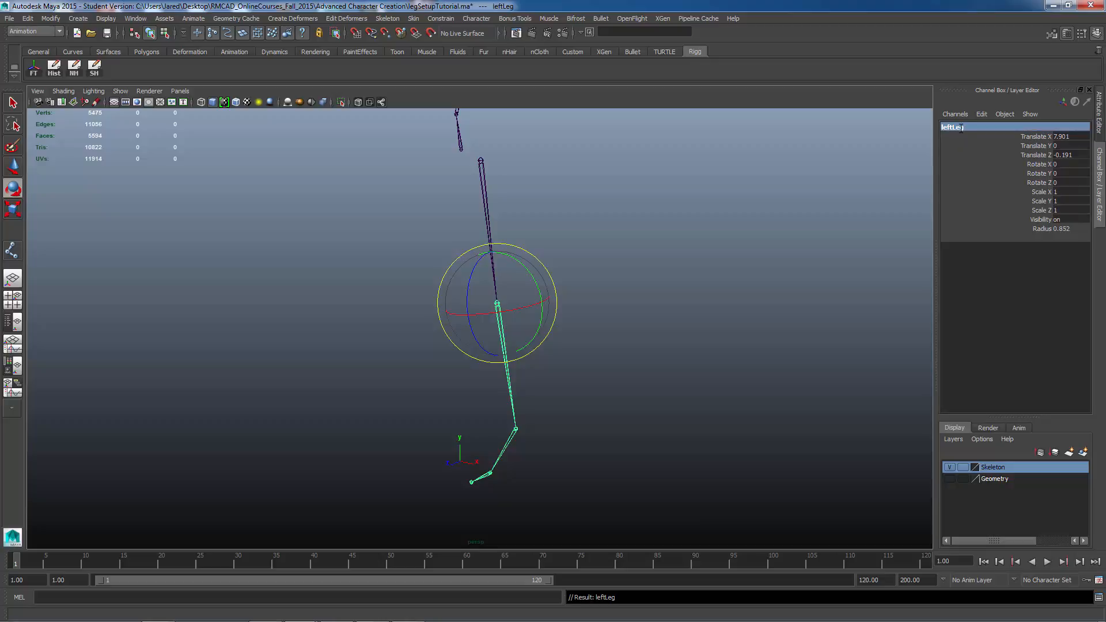
Step: Select the ankle joint and rename it leftFoot
click(501, 429)
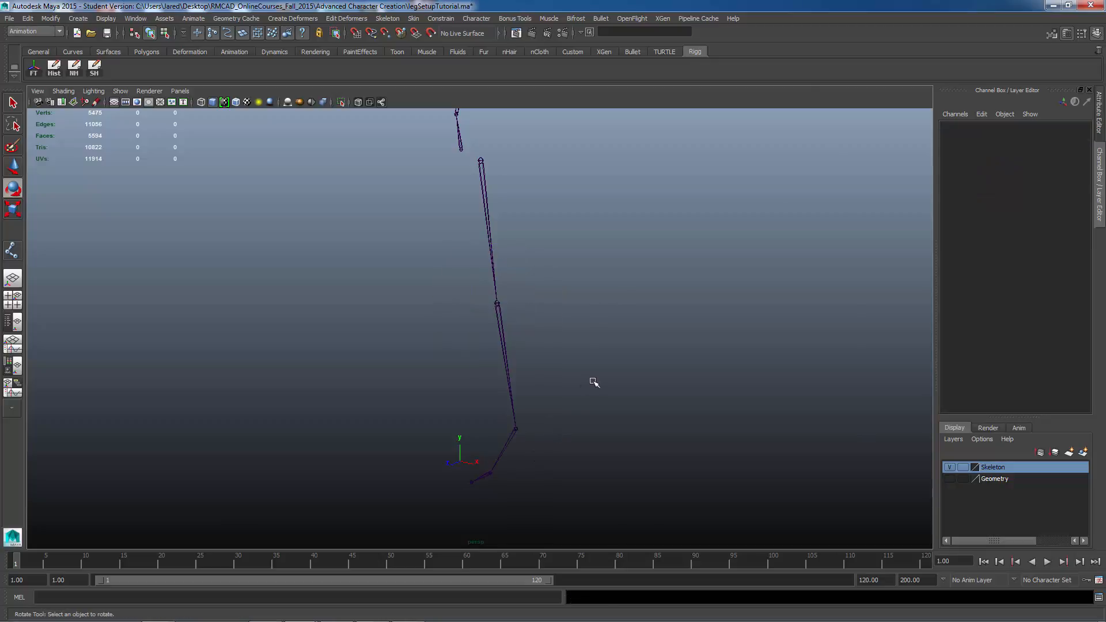
click(515, 430)
click(973, 127)
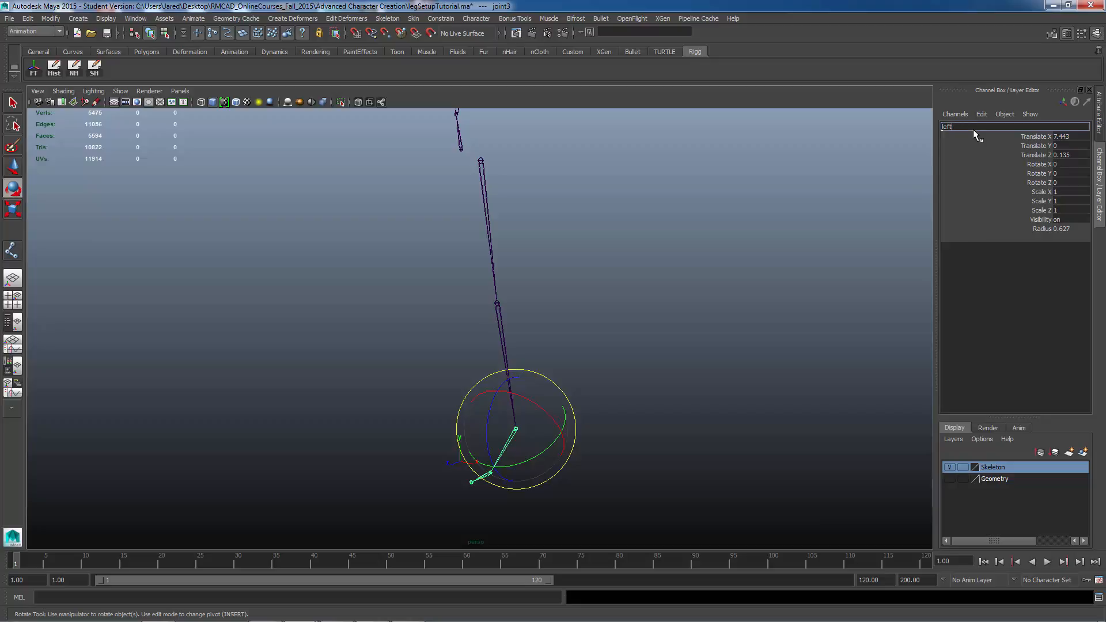
key(Return)
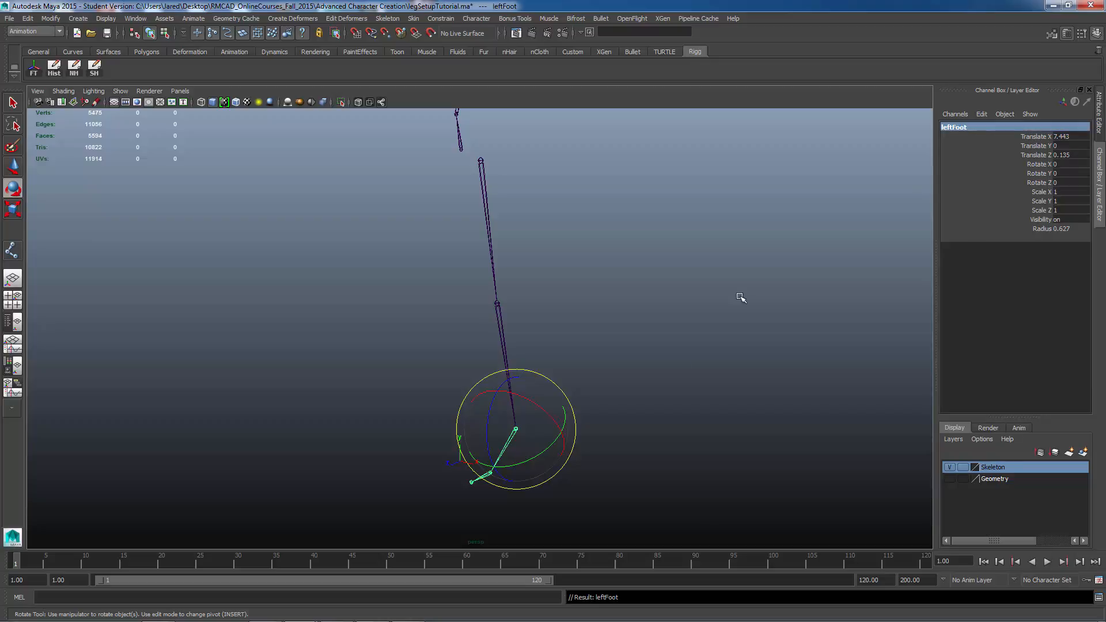
Step: Step down to the next child joint and rename it leftBall
key(Down)
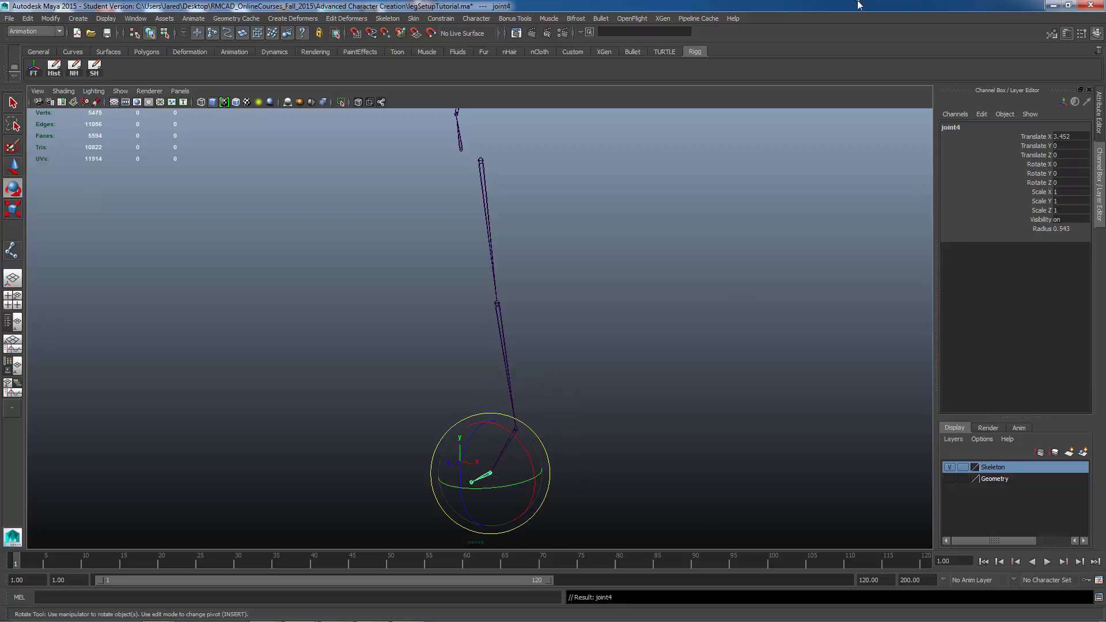
double_click(992, 124)
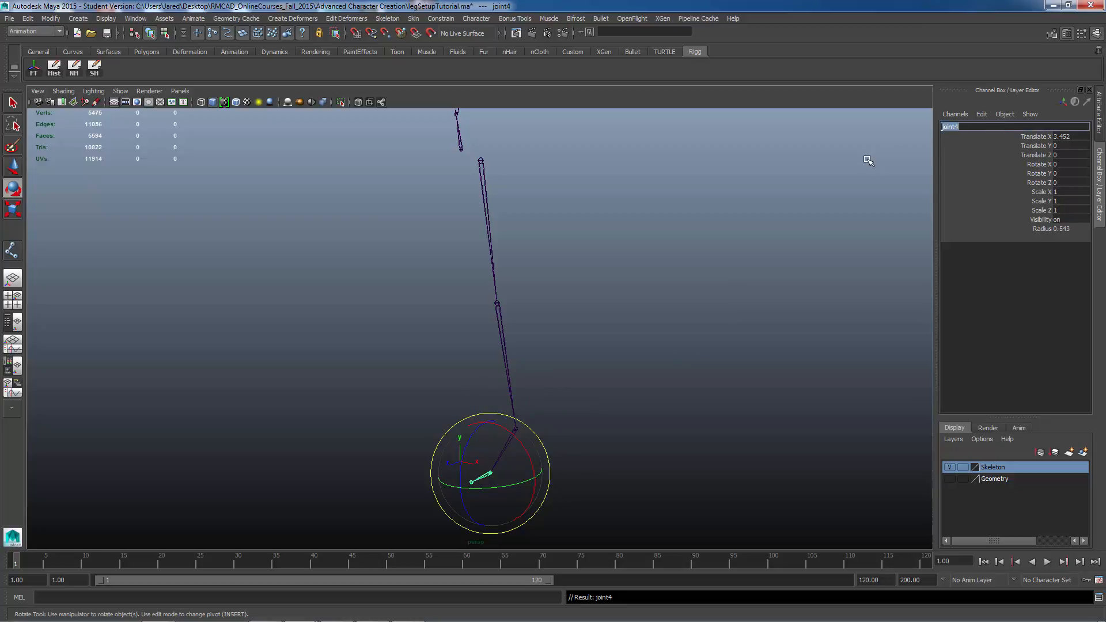
text(leftBall)
key(Return)
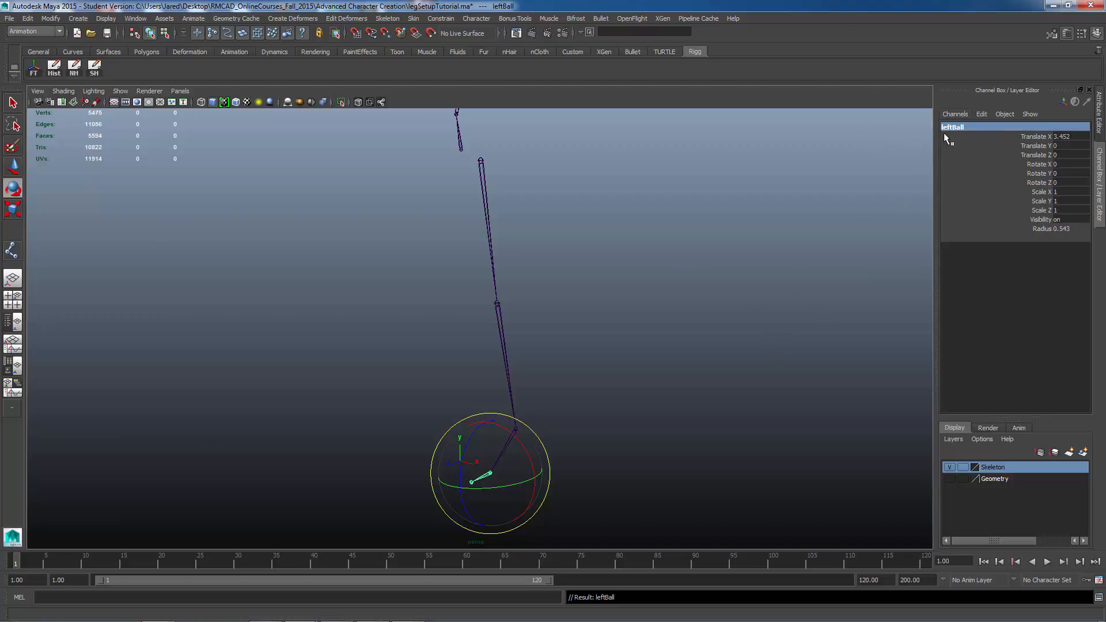
Step: Step down to the last joint in the chain and rename it leftToeEnd
key(Down)
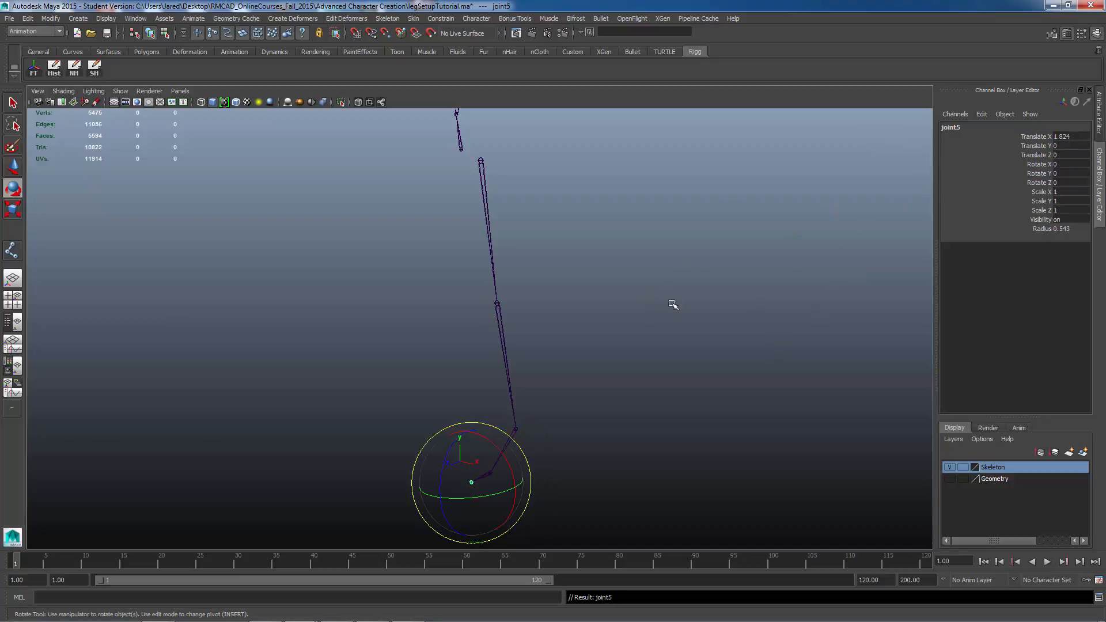
double_click(966, 126)
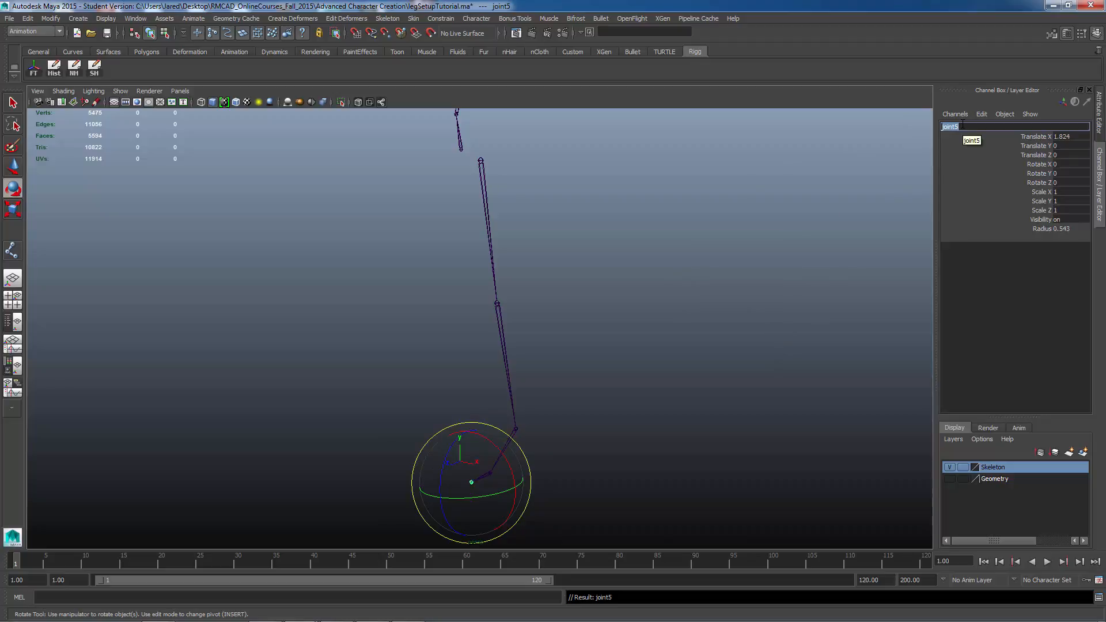
text(left)
text(ToeEnd)
key(Return)
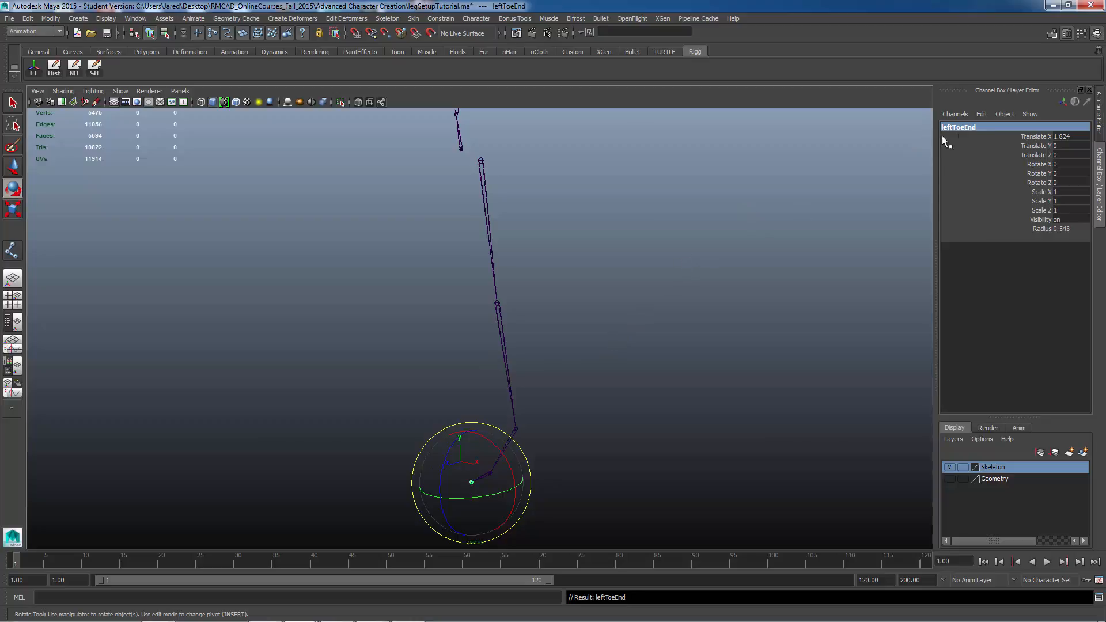
Step: Select the leftFoot joint and orbit around the foot to examine the joint chain
alt+middle_drag(615, 363, 640, 327)
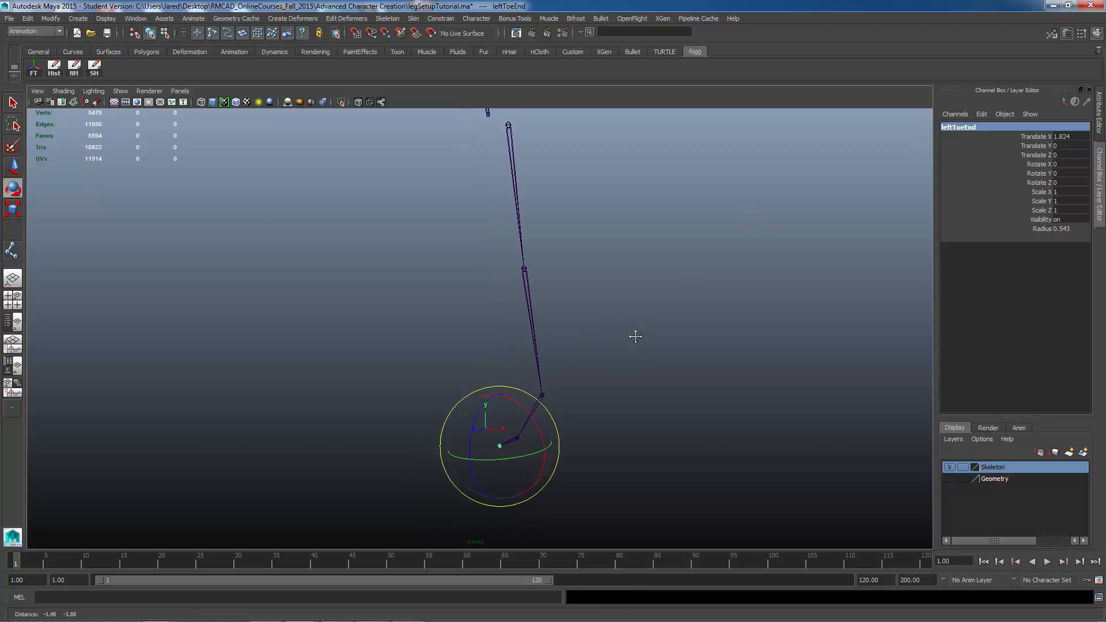
alt+drag(688, 305, 672, 340)
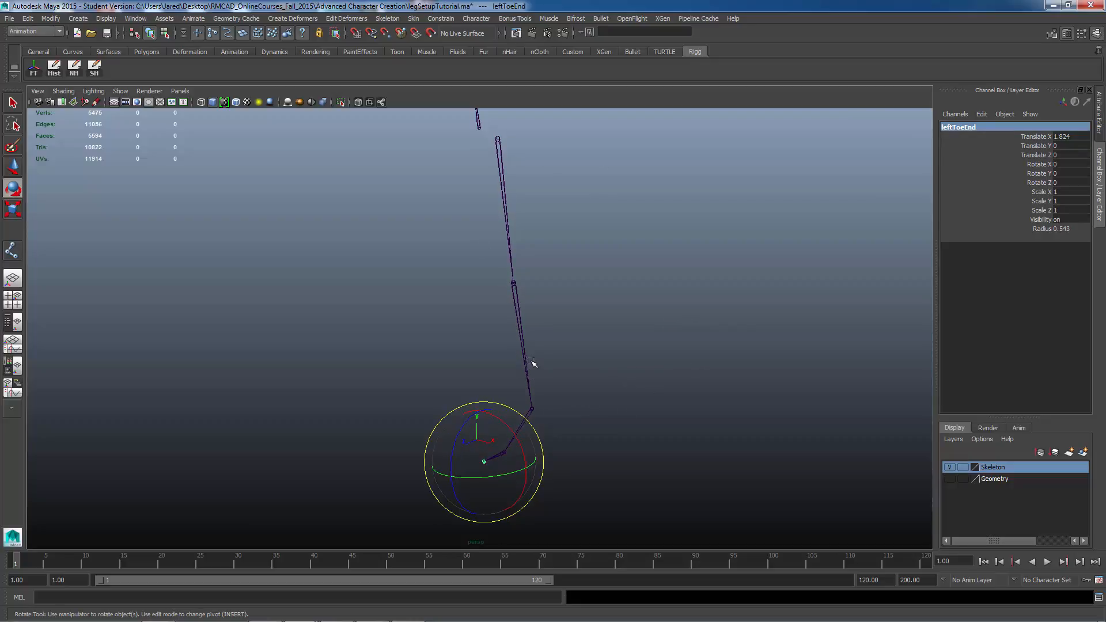
click(547, 411)
click(528, 417)
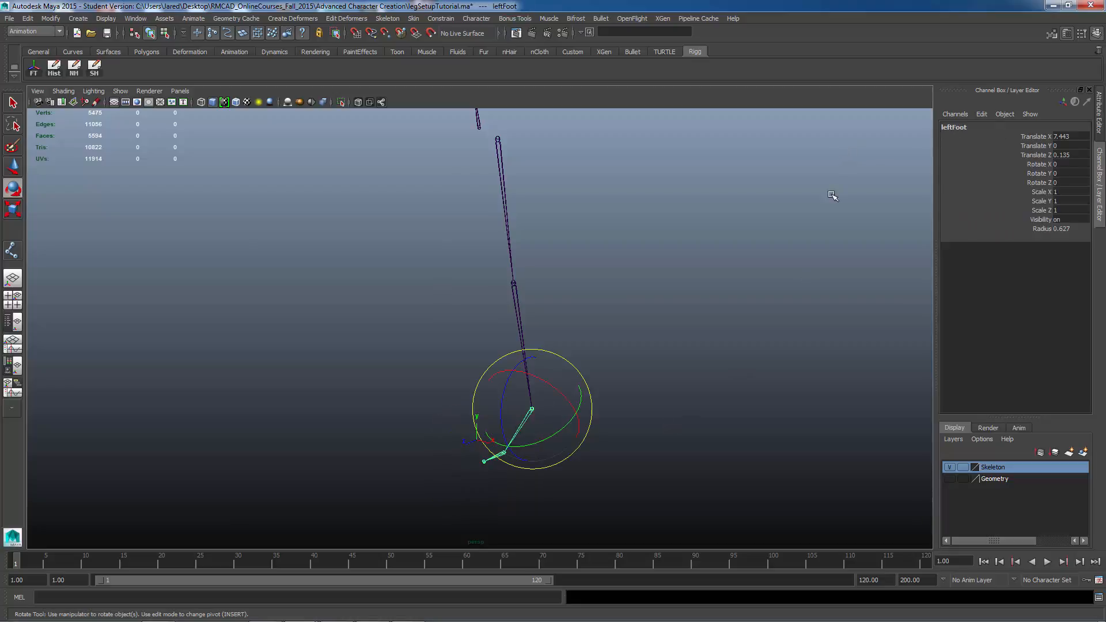
alt+middle_drag(739, 340, 675, 349)
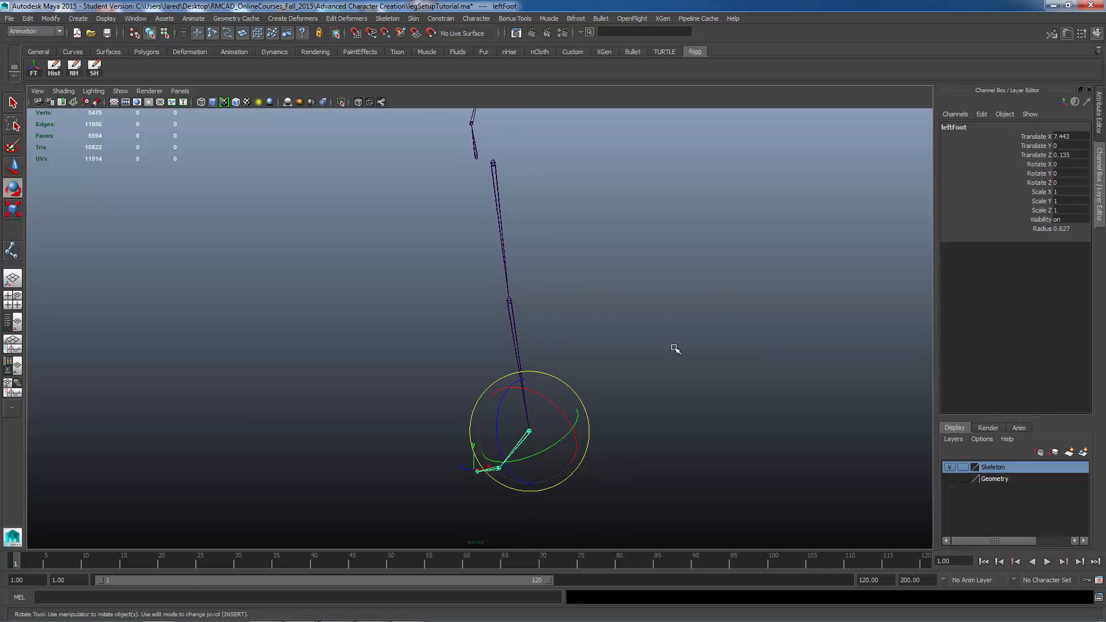
alt+drag(550, 340, 588, 357)
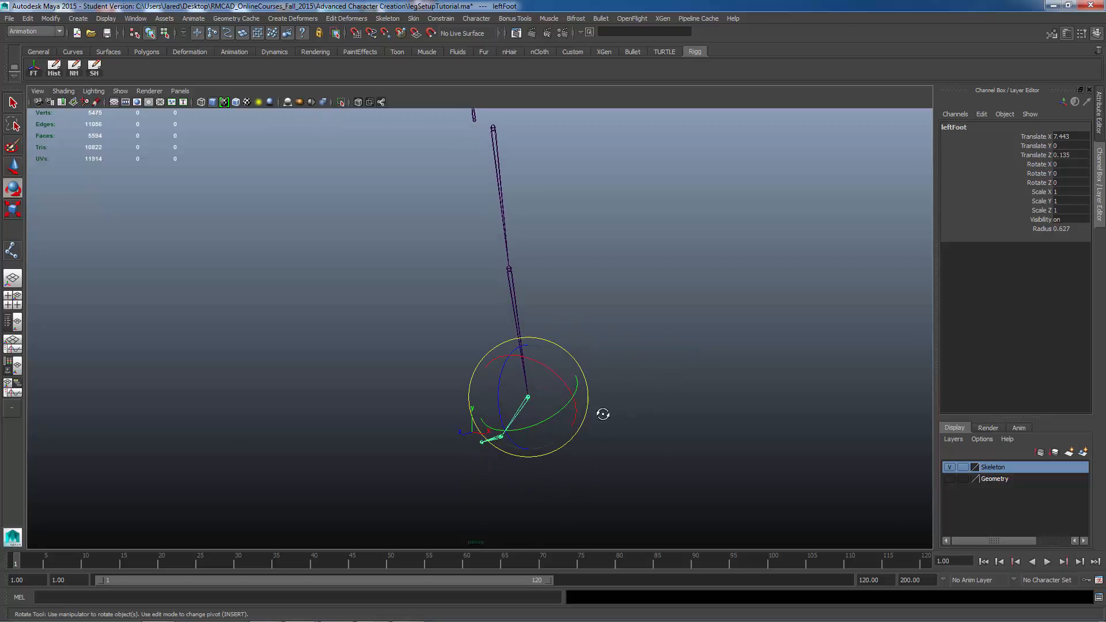
alt+drag(602, 414, 617, 420)
alt+drag(674, 444, 627, 430)
alt+drag(627, 385, 610, 378)
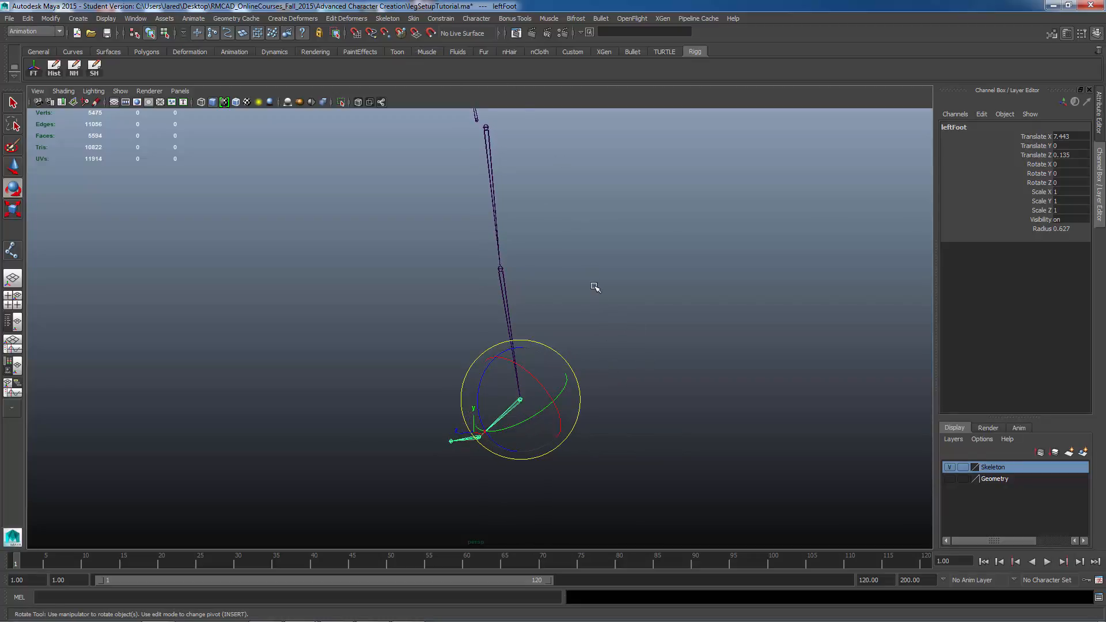
Step: Switch to the four-view layout and activate the Joint Tool
key(space)
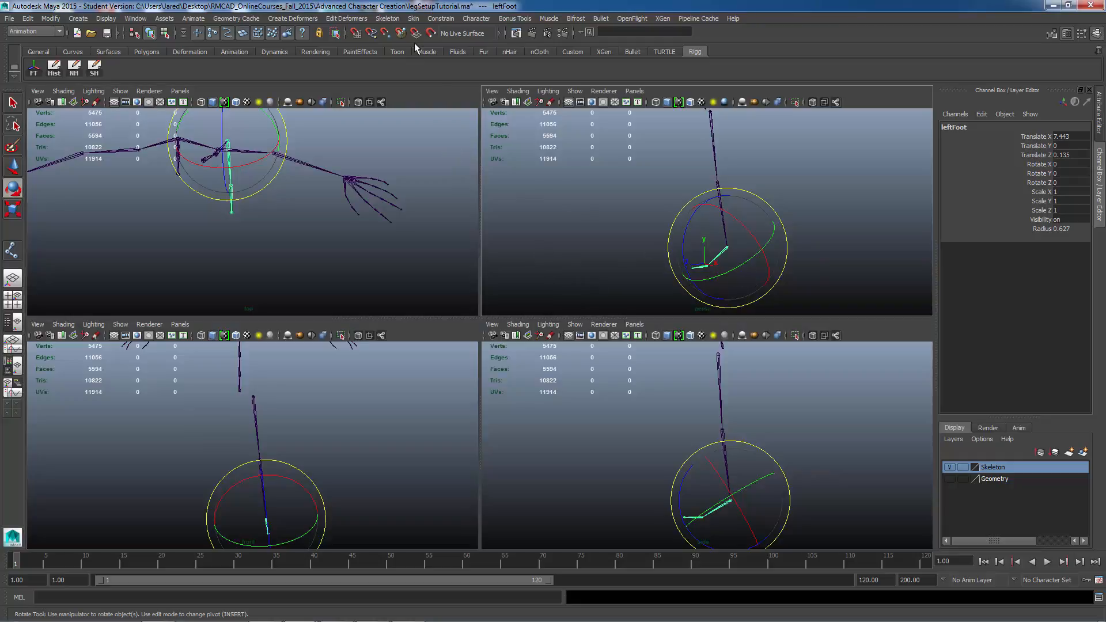
click(397, 19)
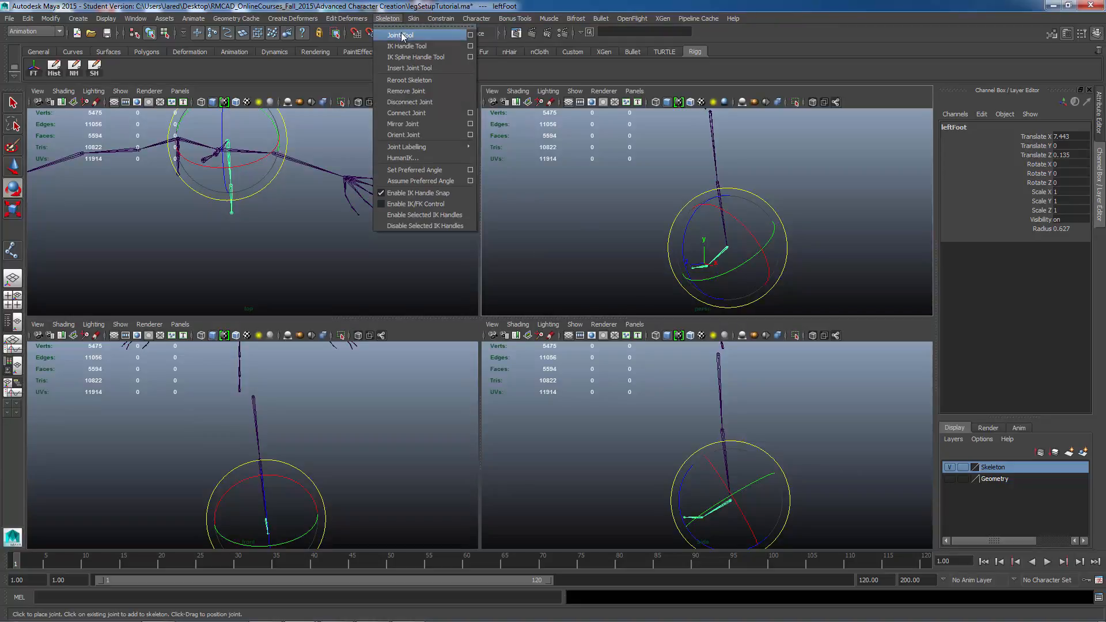
click(402, 36)
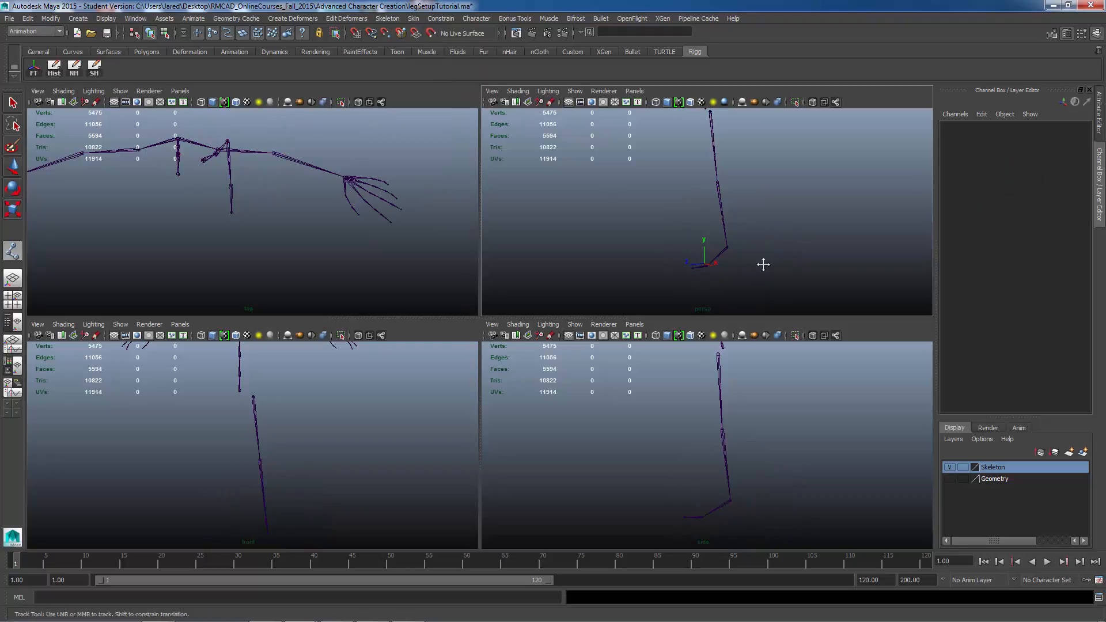
alt+drag(745, 251, 707, 251)
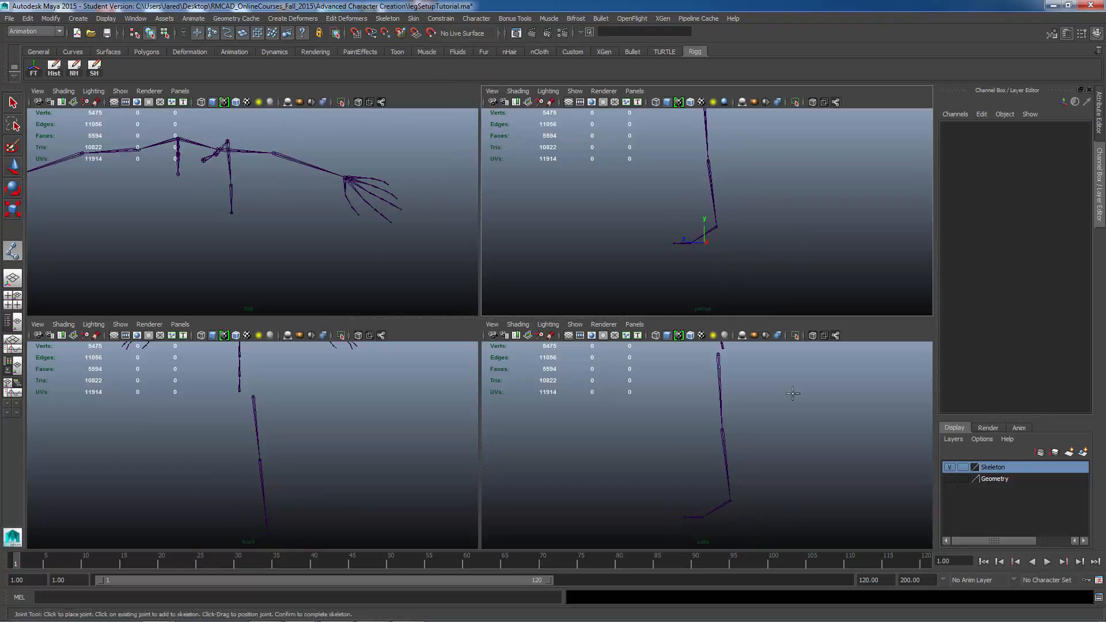
Step: Make the Geometry layer visible and set it to reference display
click(949, 479)
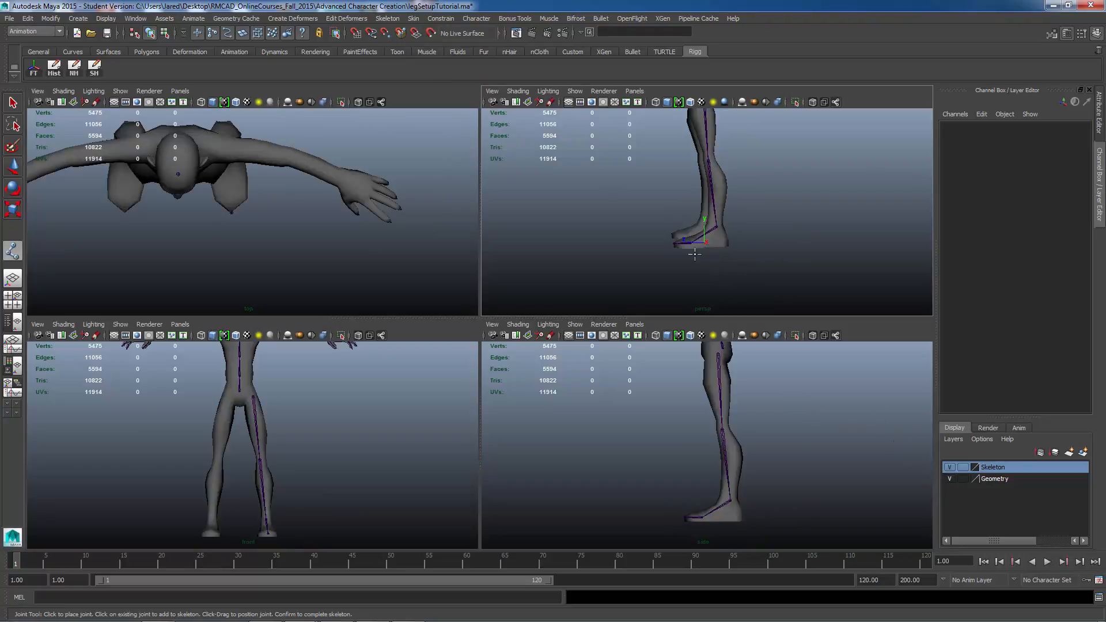
click(962, 478)
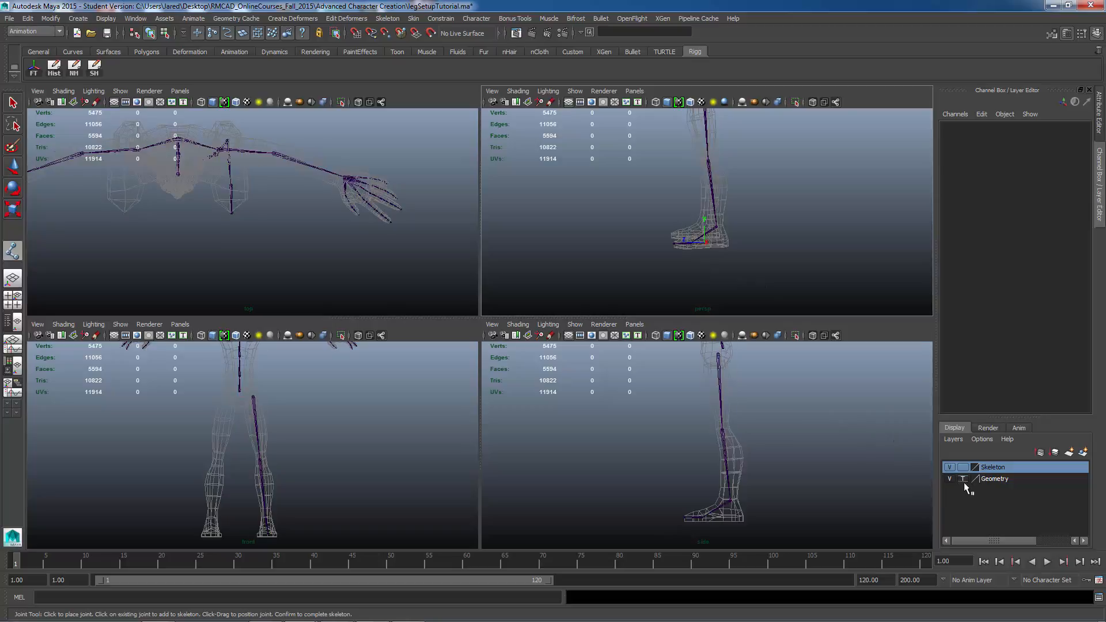
click(962, 479)
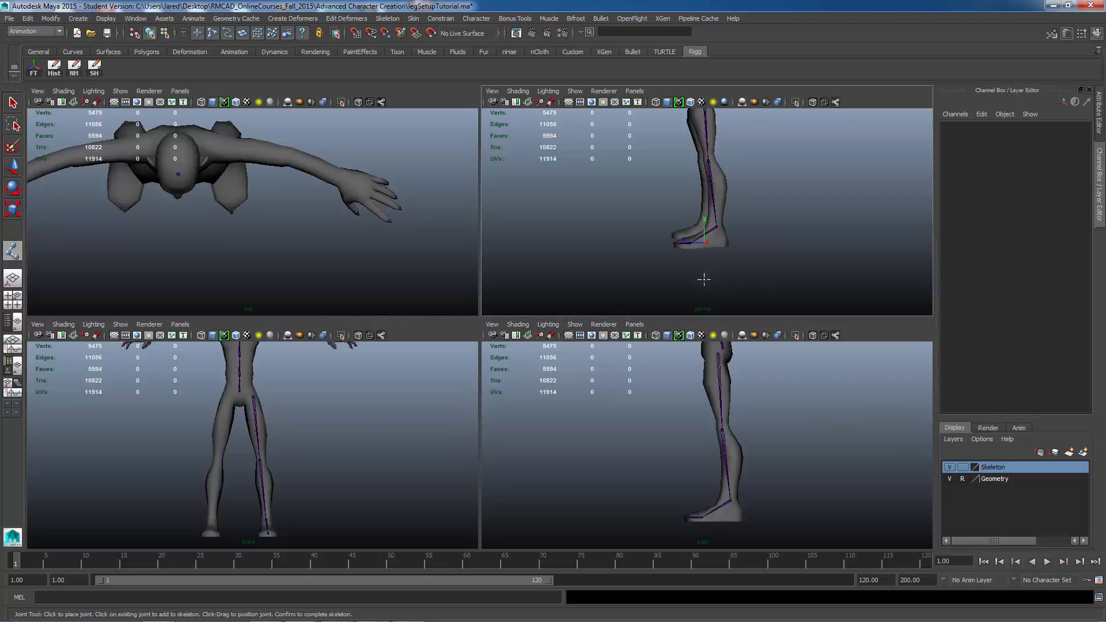
Step: With point snapping on, place a single new joint at the ankle of the foot mesh and finish the tool
alt+middle_drag(704, 279, 724, 254)
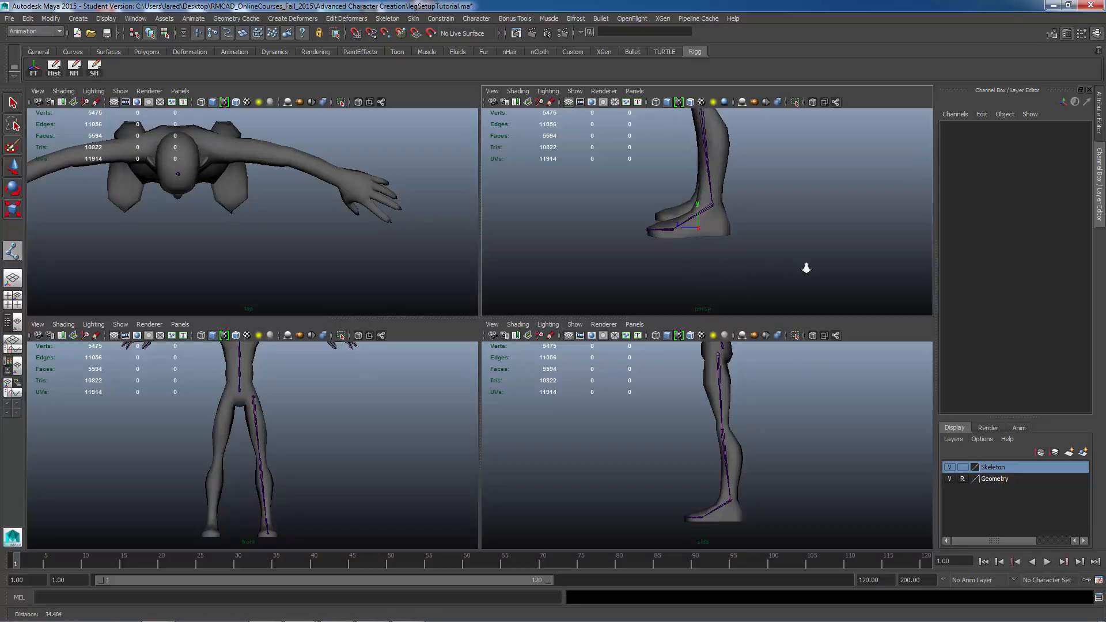
scroll(755, 252, up, 5)
alt+drag(727, 249, 724, 252)
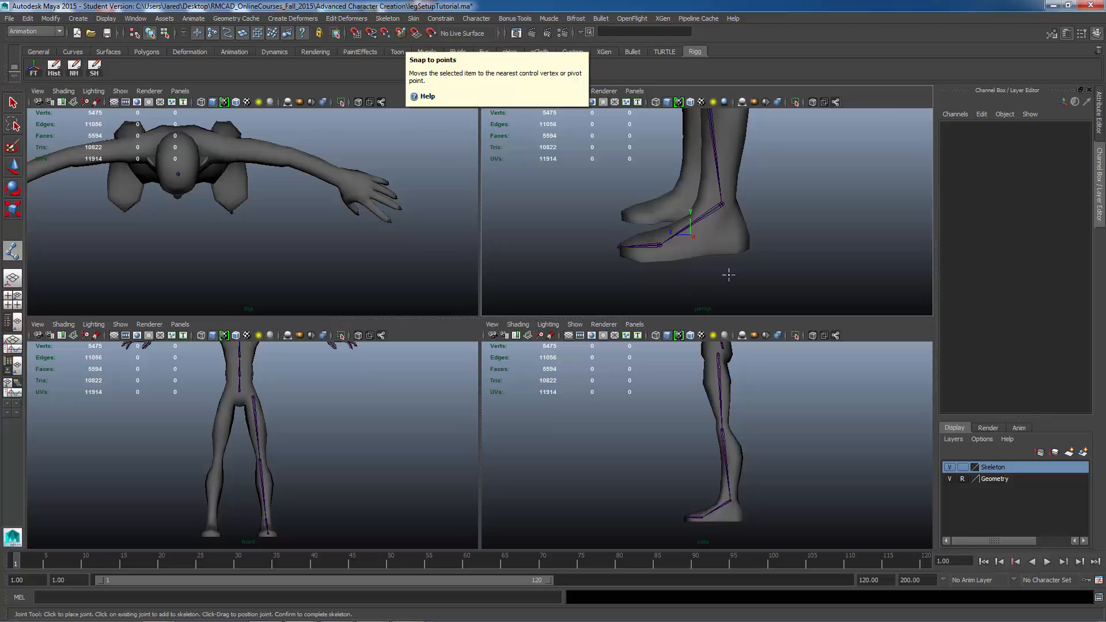
key(v)
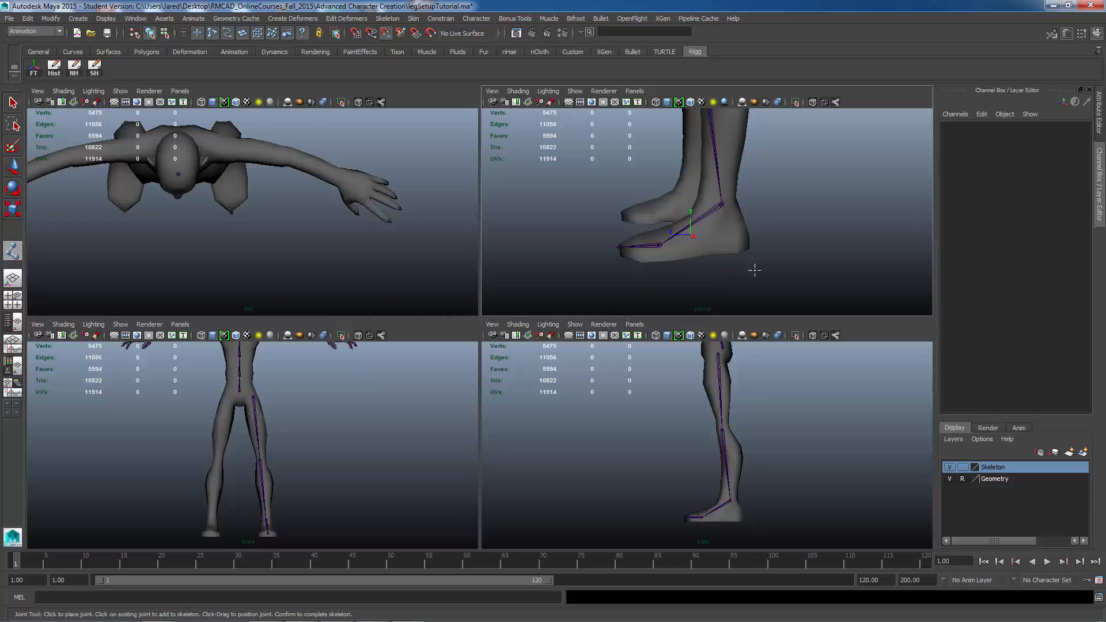
click(722, 190)
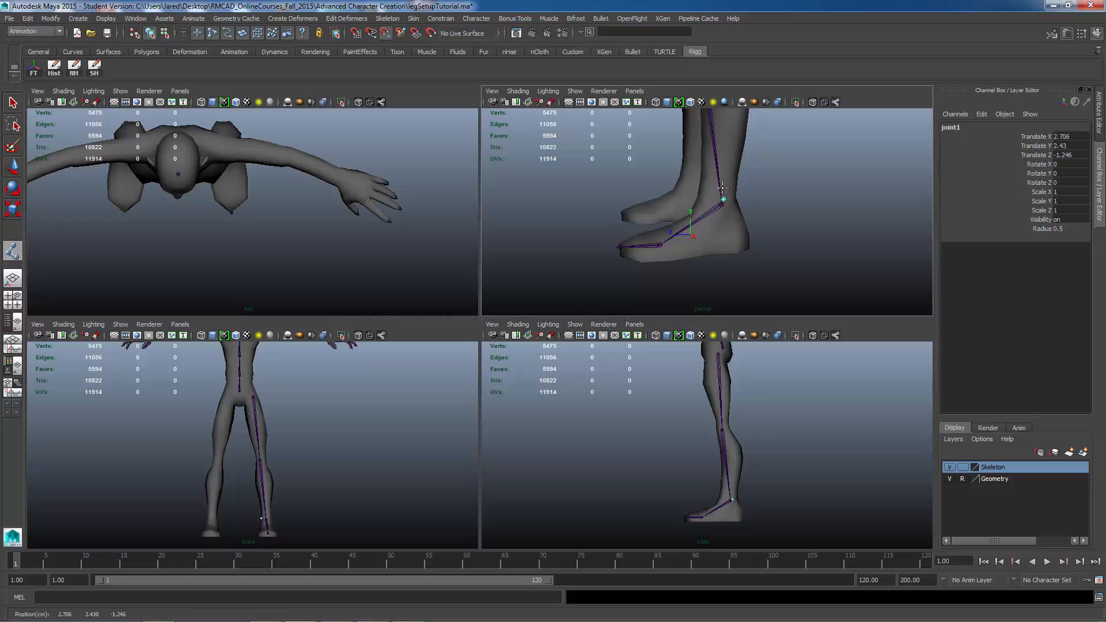
drag(721, 198, 722, 204)
key(Return)
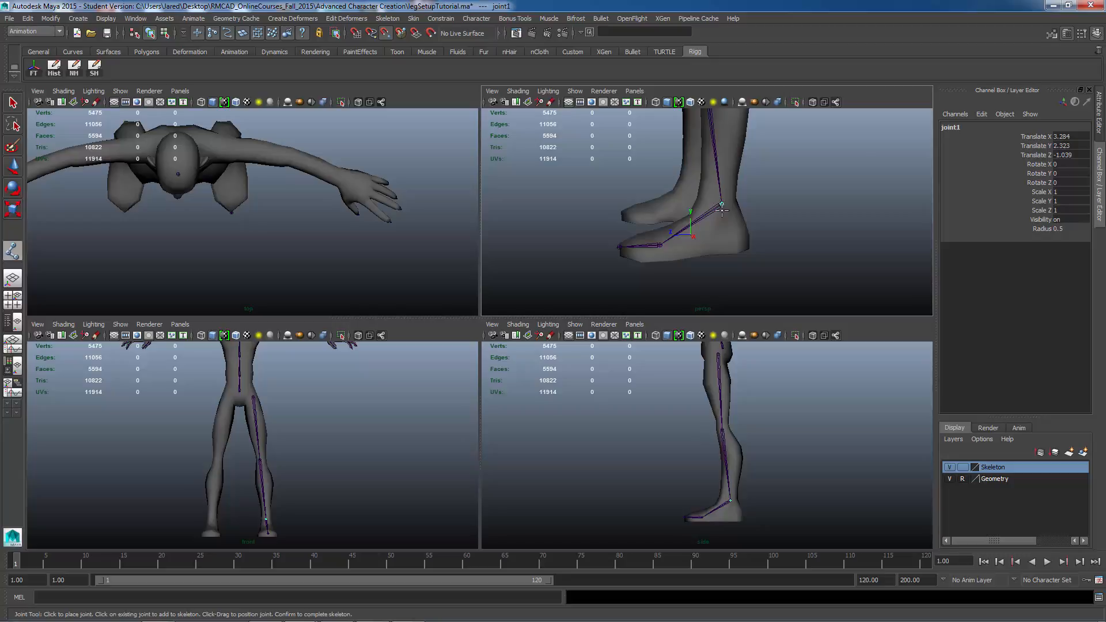
Step: Move the new joint down and back to the underside of the heel in the side views
mouse_move(748, 259)
alt+mouse_down()
mouse_move(807, 230)
mouse_move(745, 247)
mouse_move(632, 210)
mouse_move(568, 208)
mouse_move(558, 222)
mouse_move(558, 247)
mouse_move(605, 247)
mouse_move(685, 274)
mouse_move(692, 222)
mouse_move(682, 255)
mouse_move(798, 260)
mouse_move(745, 269)
mouse_move(757, 260)
alt+mouse_up()
alt+middle_drag(756, 497, 731, 428)
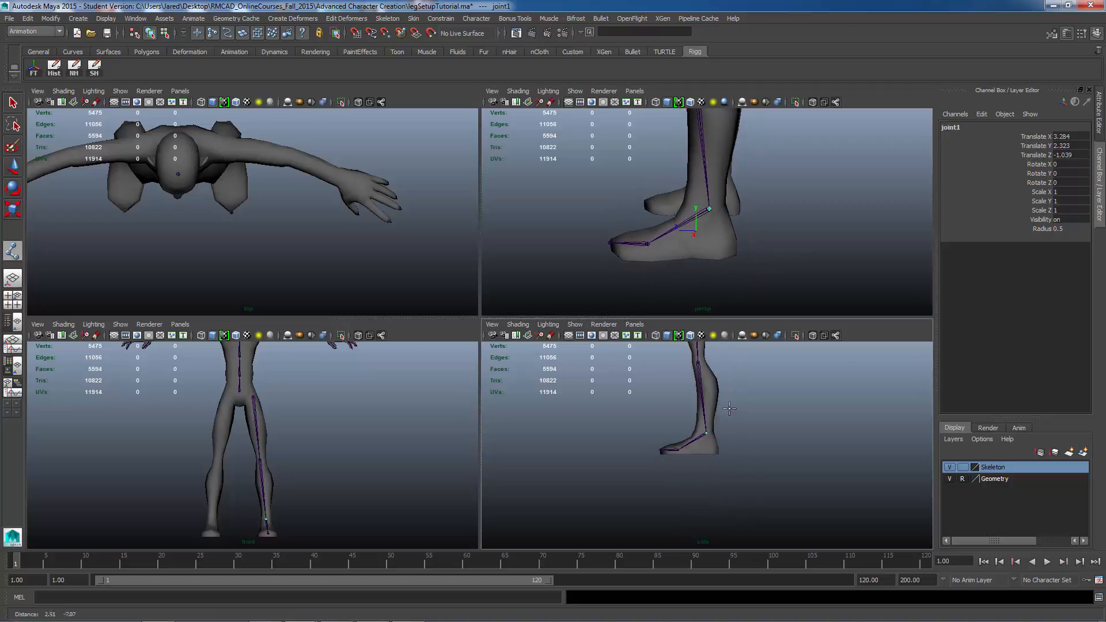
alt+right_drag(744, 433, 792, 440)
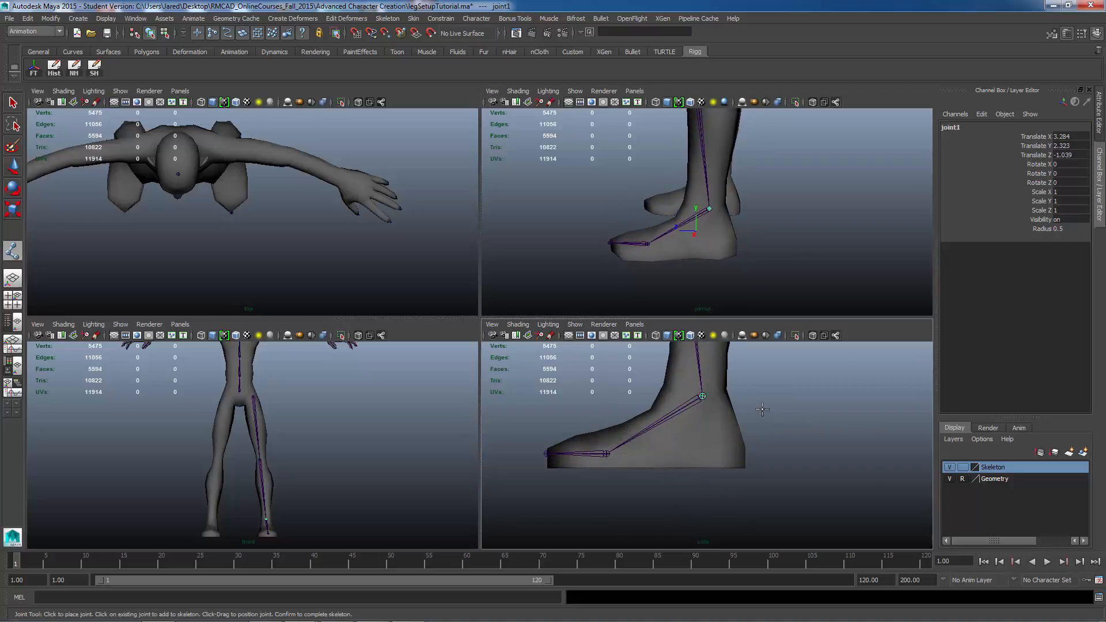
mouse_move(761, 420)
alt+middle_down()
mouse_move(764, 458)
mouse_move(799, 487)
mouse_move(795, 507)
mouse_move(778, 428)
alt+middle_up()
key(Insert)
key(Insert)
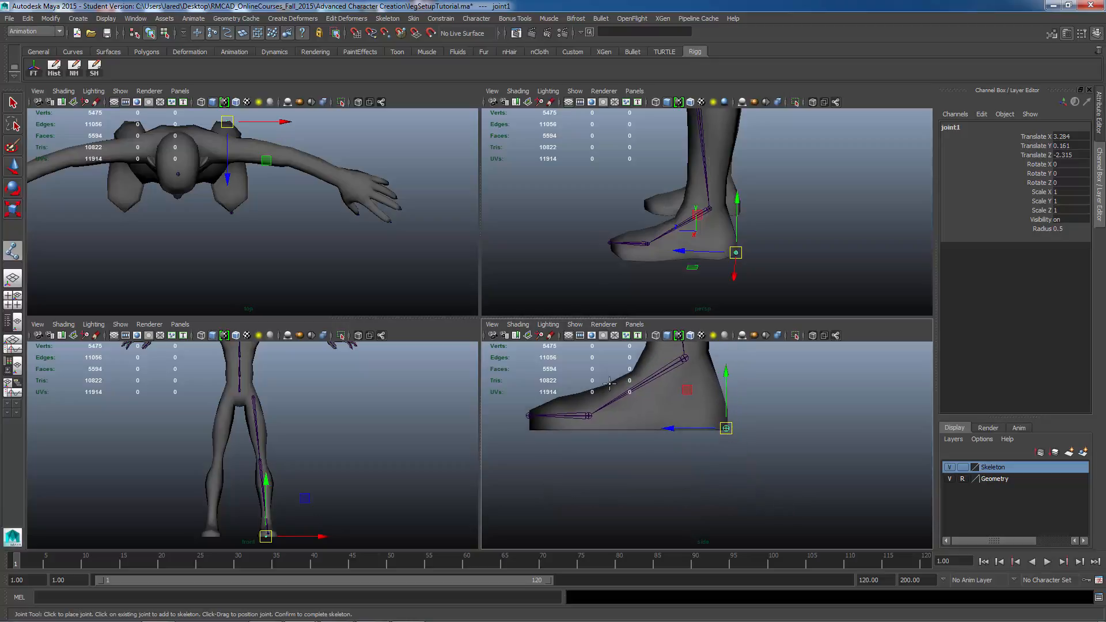
alt+right_drag(778, 428, 853, 453)
alt+middle_drag(776, 472, 773, 481)
alt+right_drag(772, 481, 854, 482)
alt+middle_drag(773, 452, 716, 482)
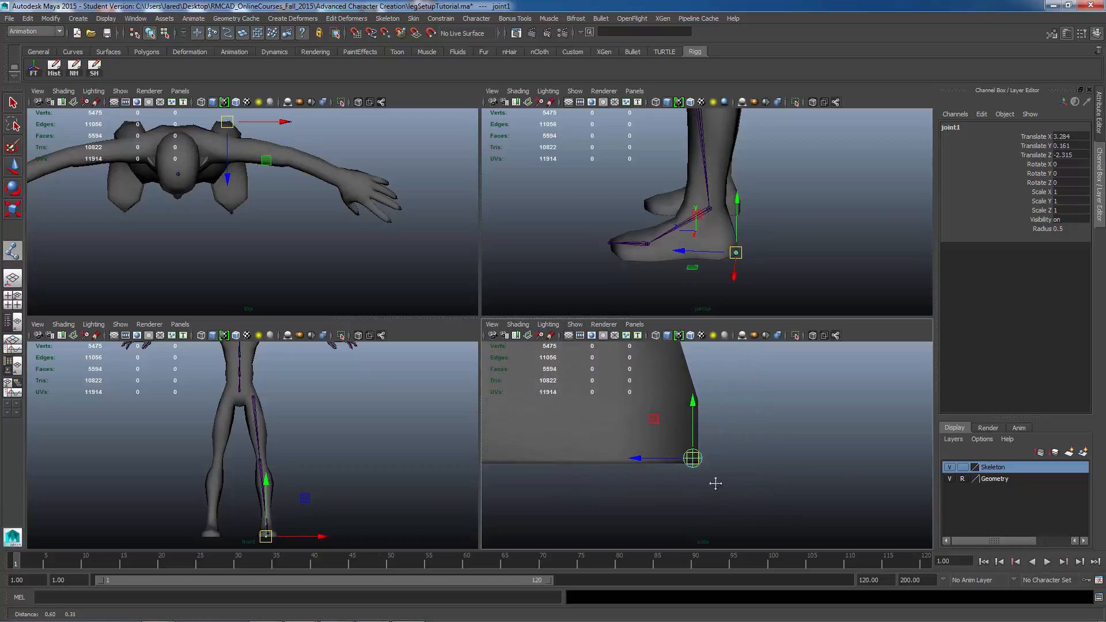
alt+right_drag(716, 482, 892, 466)
middle_drag(806, 452, 812, 461)
alt+right_drag(838, 461, 668, 451)
alt+middle_drag(716, 463, 746, 465)
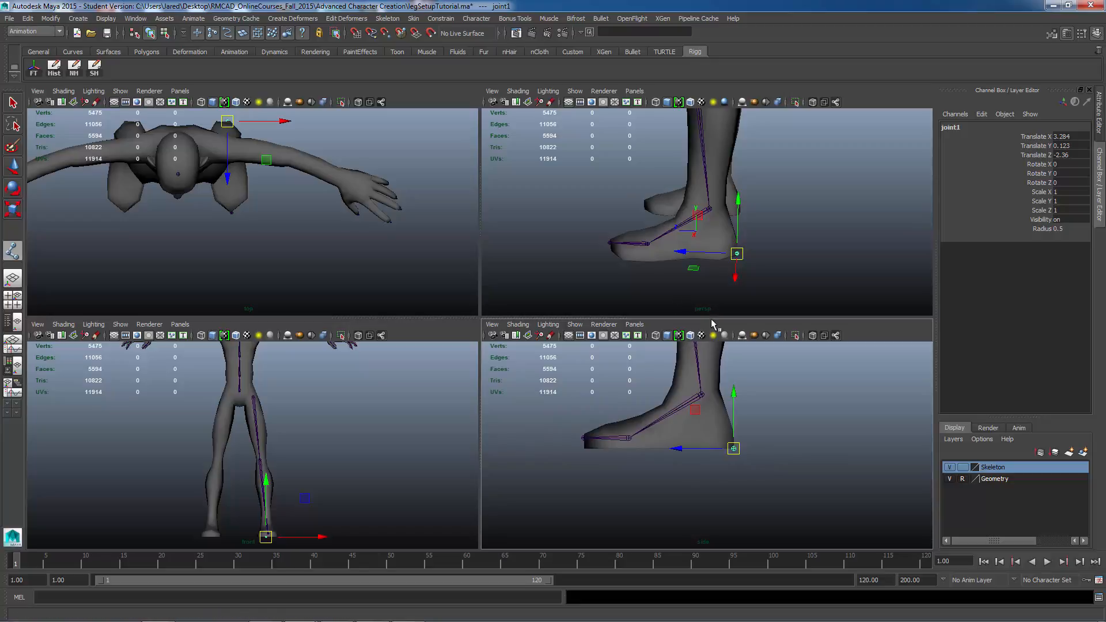
Step: Hide the Geometry layer with the Joint Tool active to see the leg joints
alt+drag(717, 309, 684, 277)
alt+drag(642, 284, 769, 268)
alt+drag(680, 268, 710, 270)
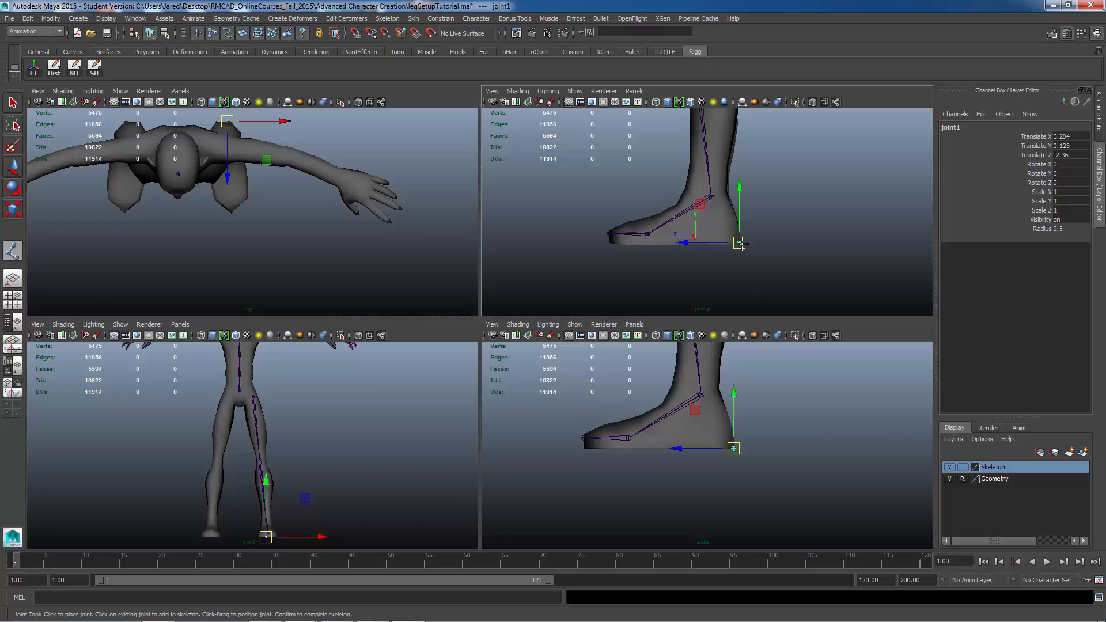
click(950, 479)
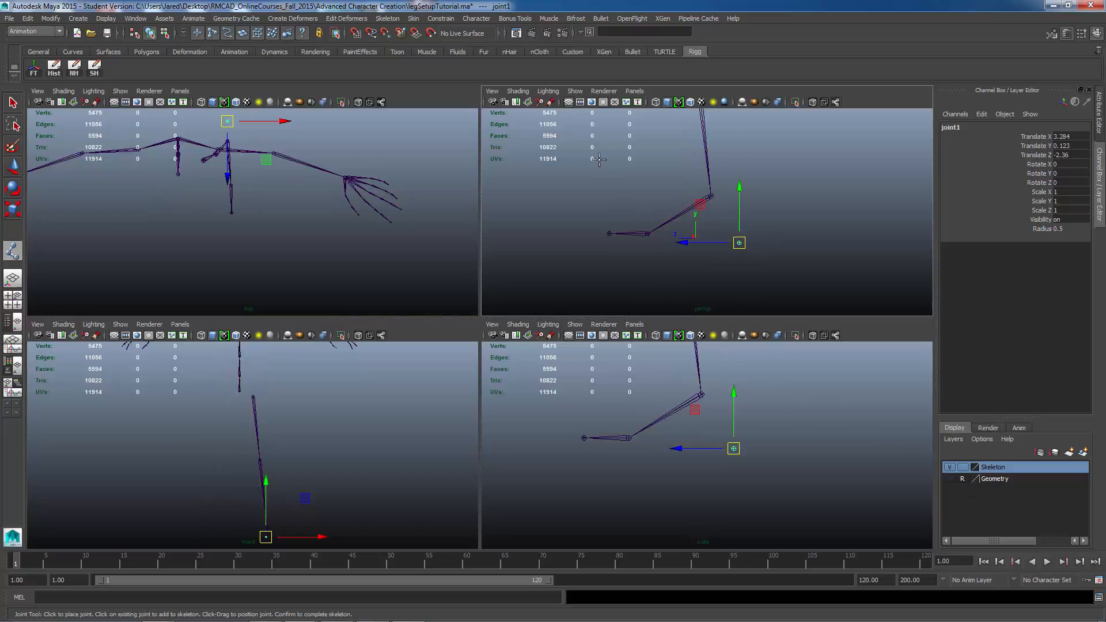
alt+drag(662, 196, 713, 274)
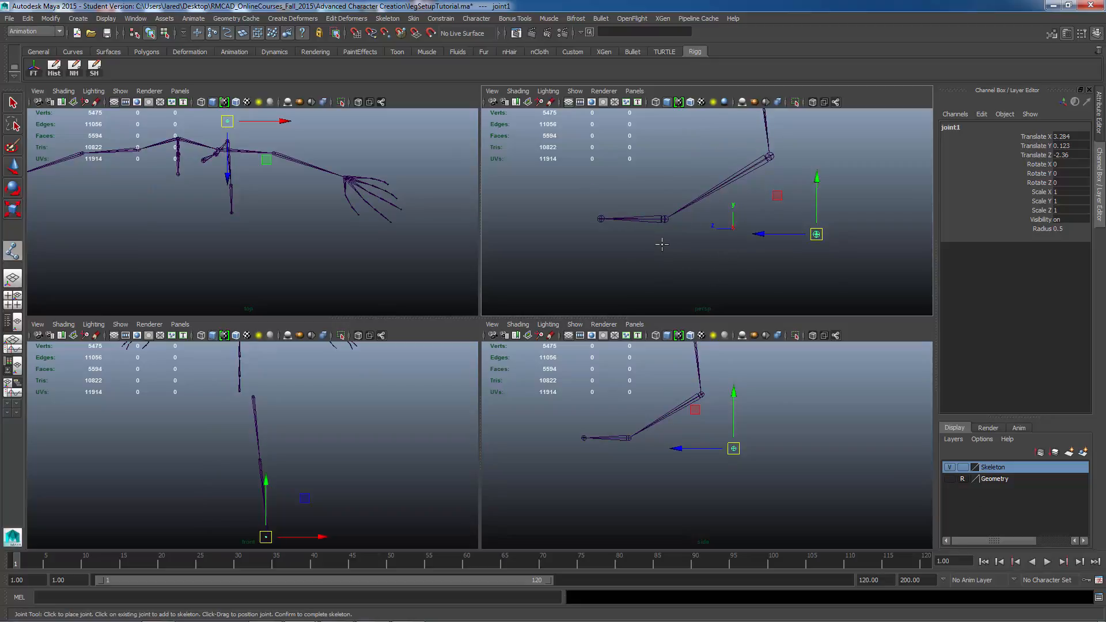
Step: With point snapping, add a joint under the heel joint snapped onto the toe-tip joint and confirm
key(v)
key(v)
key(v)
click(579, 220)
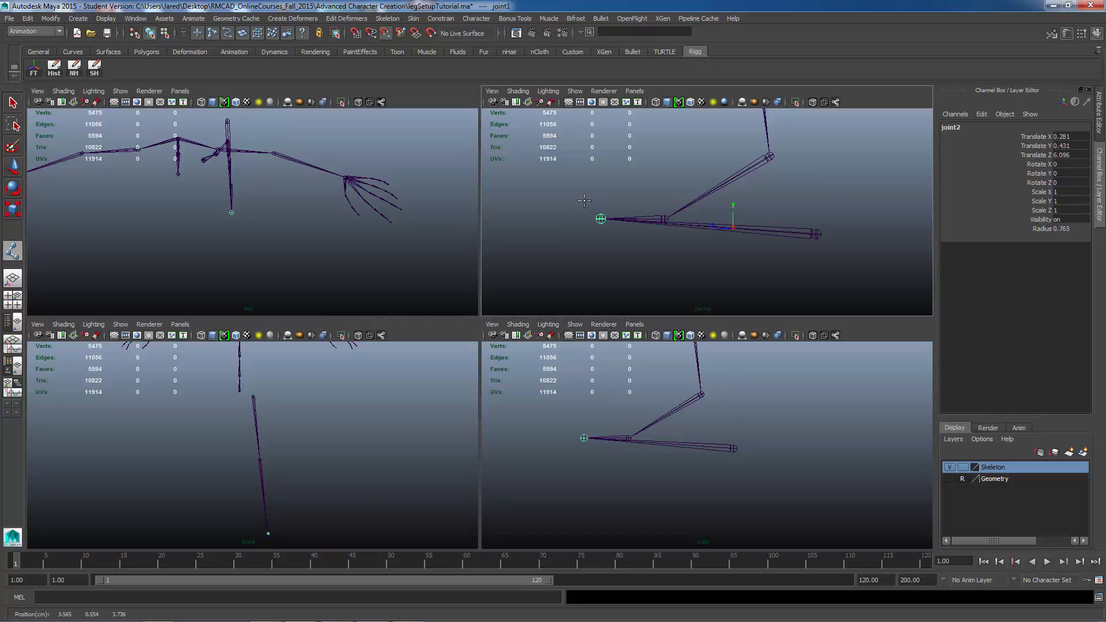
key(Return)
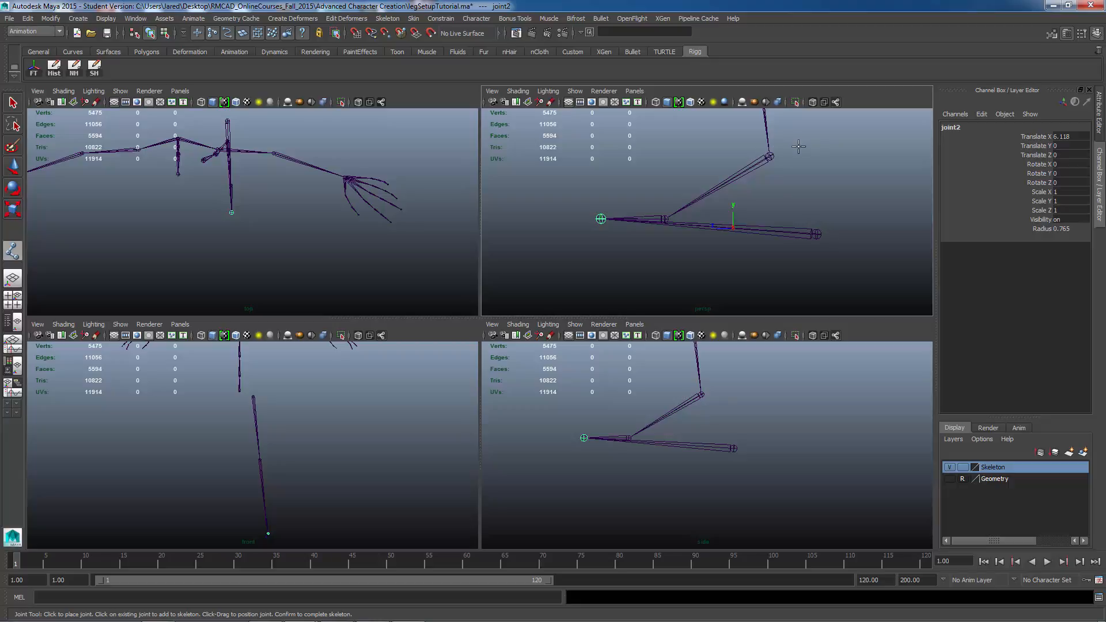
Step: Snap the next joint of the chain onto the ball joint and confirm
key(v)
click(658, 221)
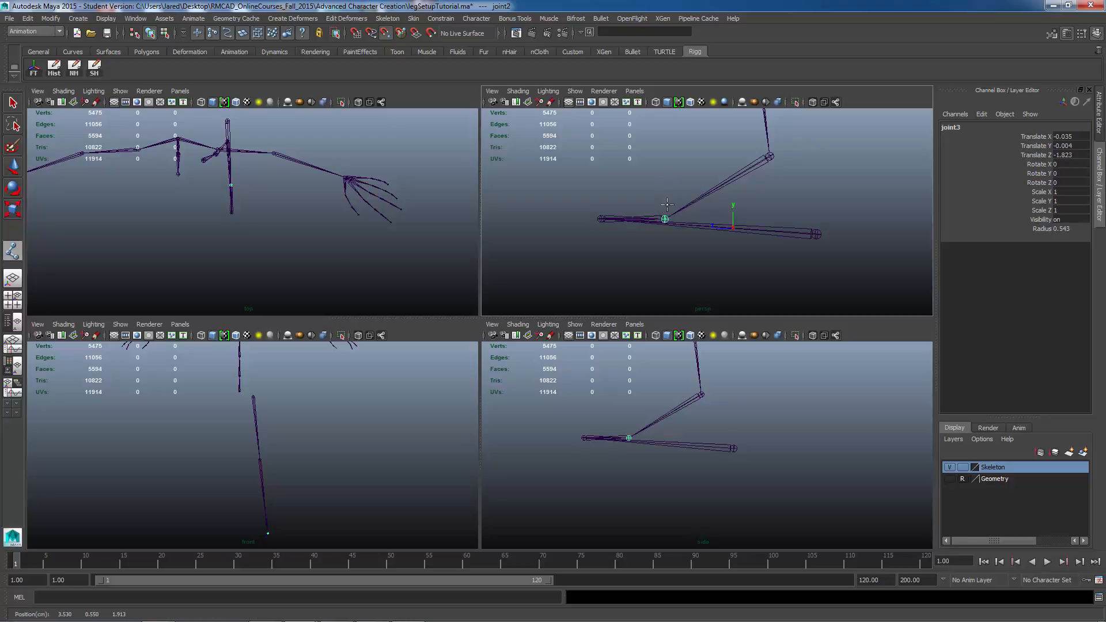
key(Return)
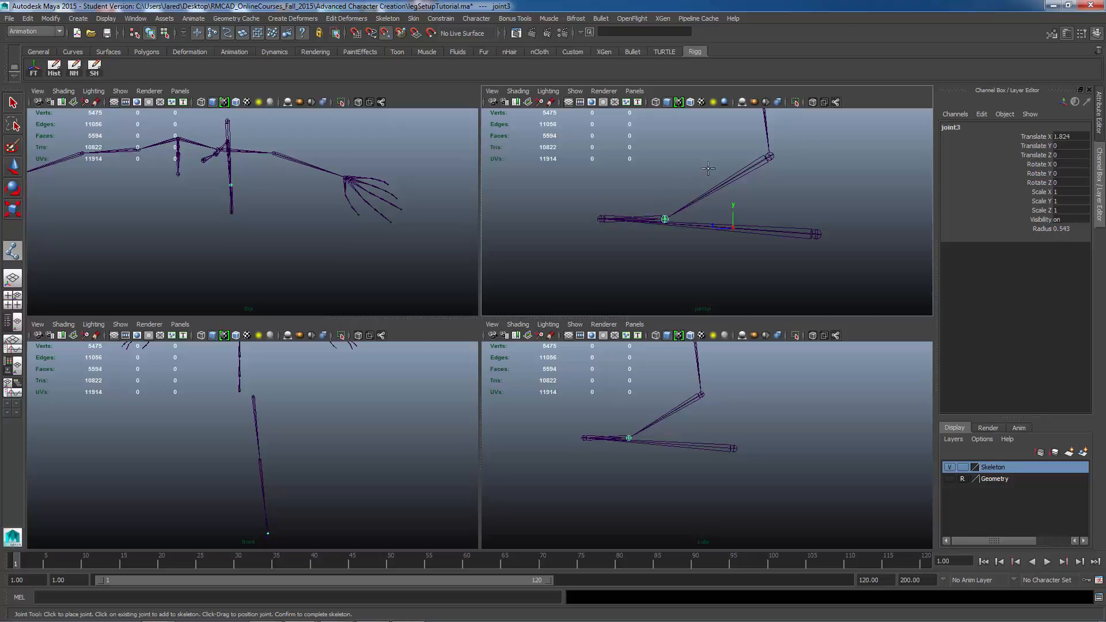
Step: Snap the last joint of the chain onto the ankle joint and finish the Joint Tool
click(744, 142)
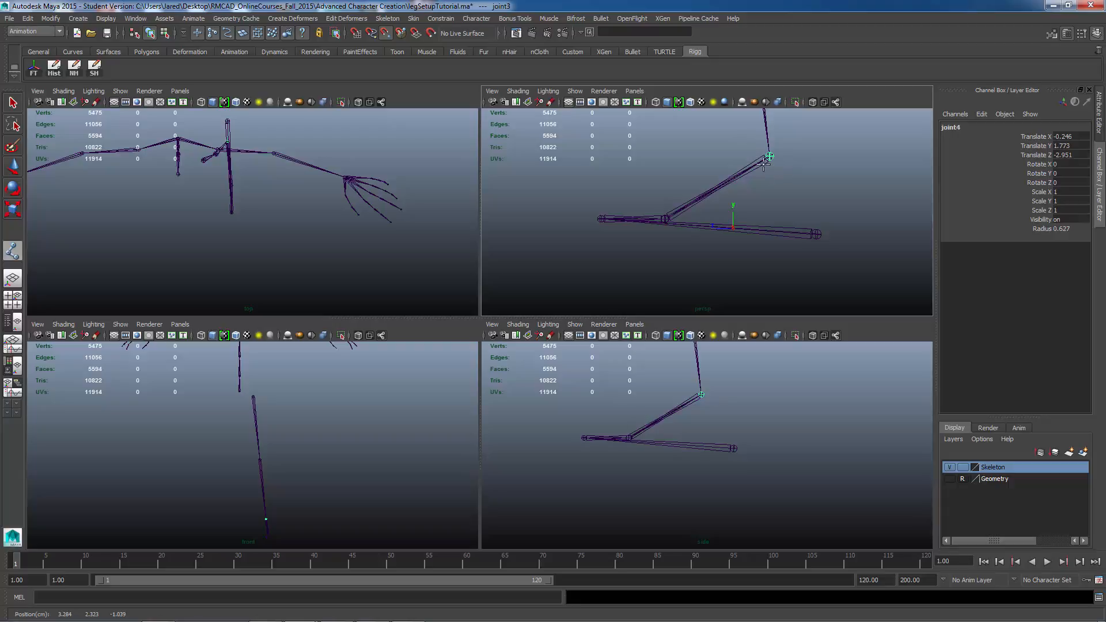
drag(777, 156, 776, 160)
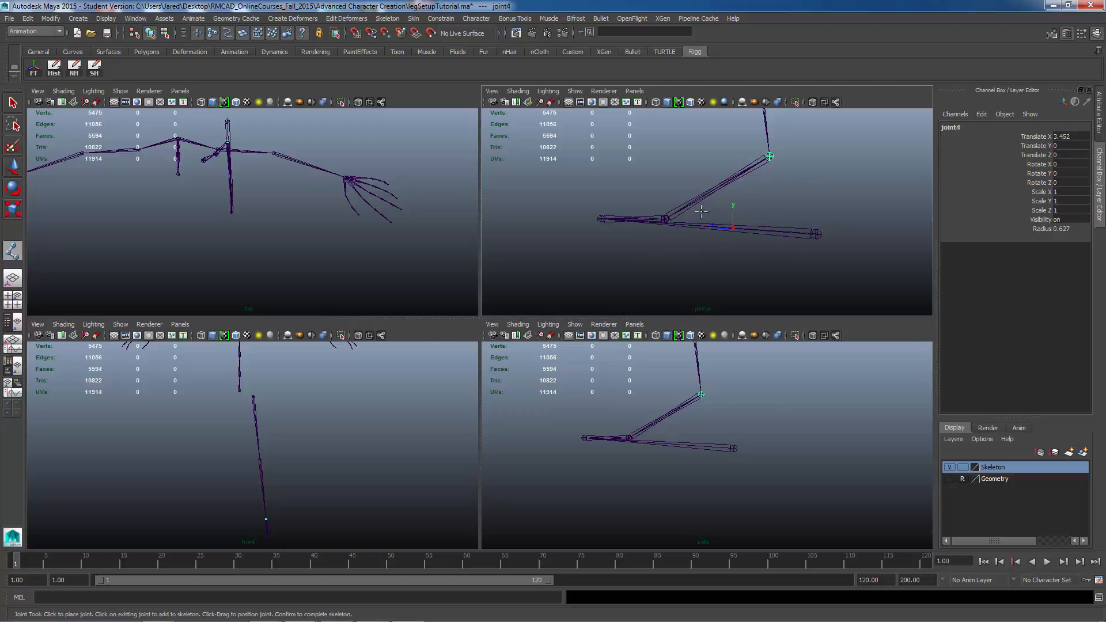
alt+middle_drag(709, 243, 766, 236)
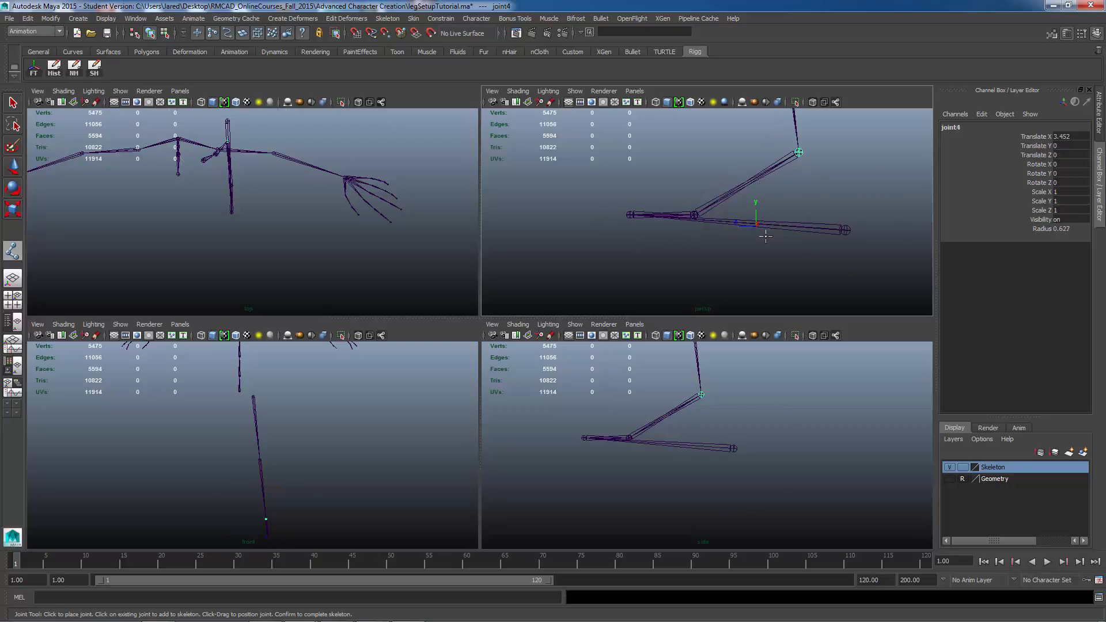
key(Return)
key(e)
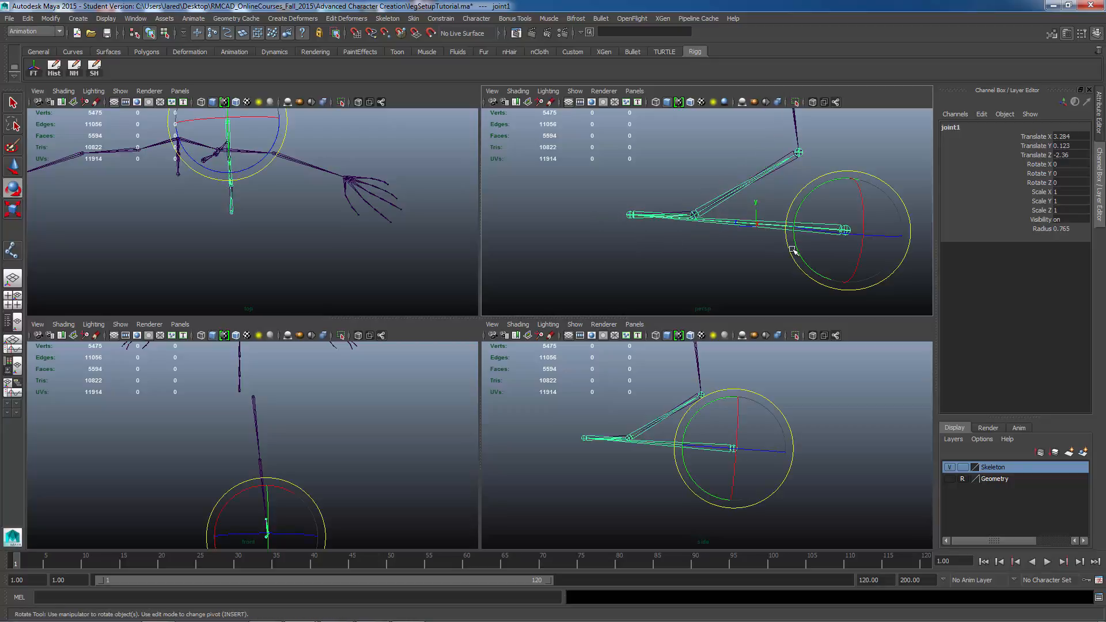
key(w)
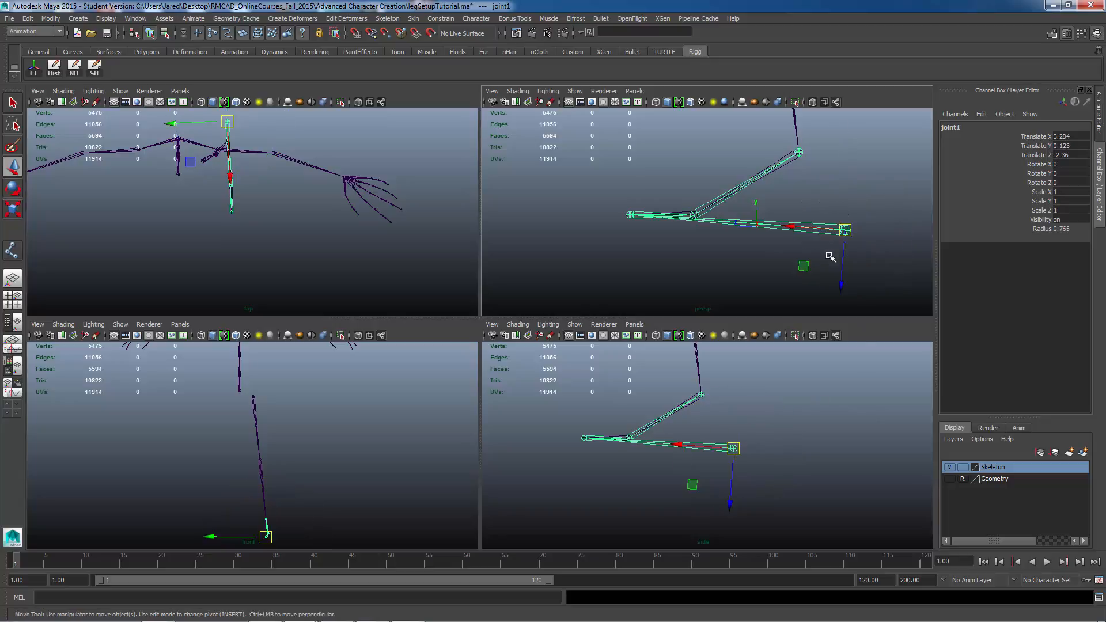
click(844, 270)
drag(845, 232, 849, 255)
key(ctrl+z)
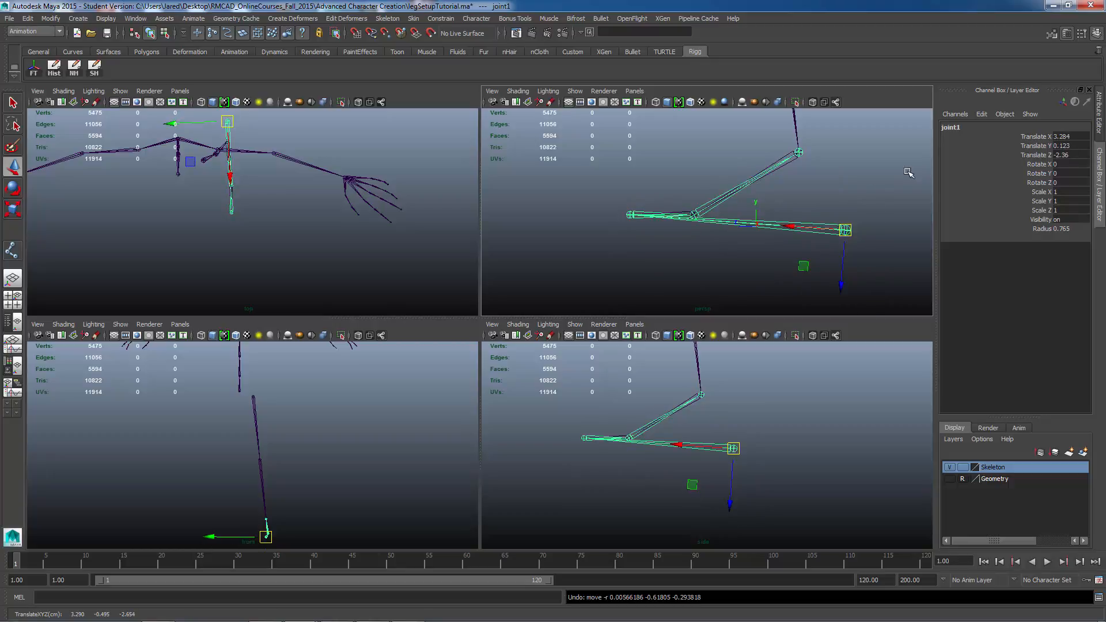
Step: Show the Geometry layer again around the foot
scroll(714, 225, down, 5)
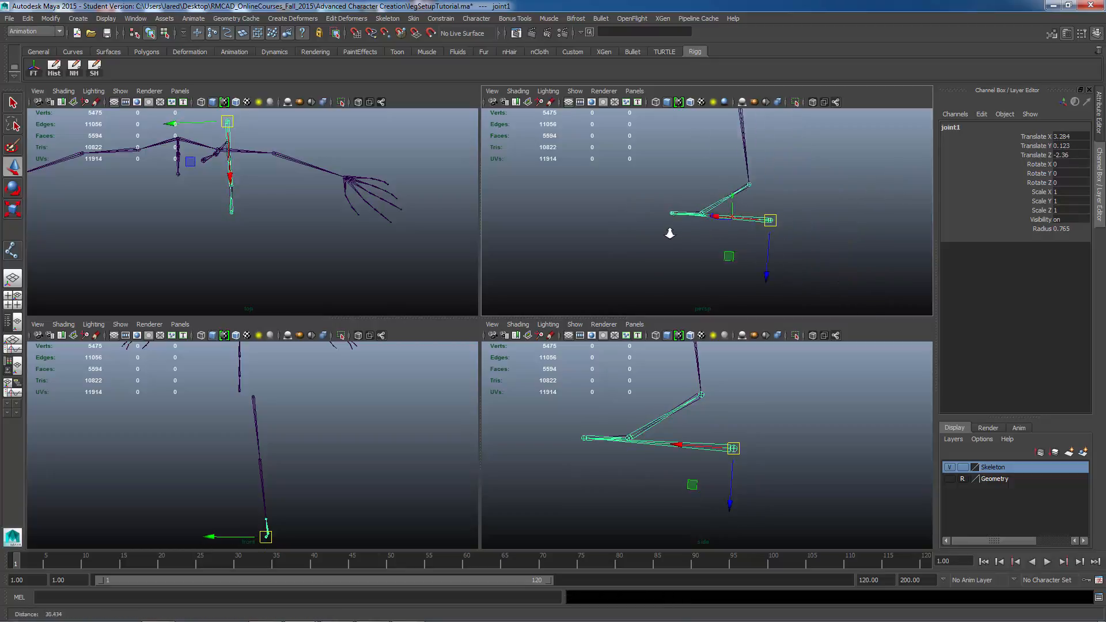
alt+drag(671, 233, 708, 239)
alt+drag(622, 242, 714, 233)
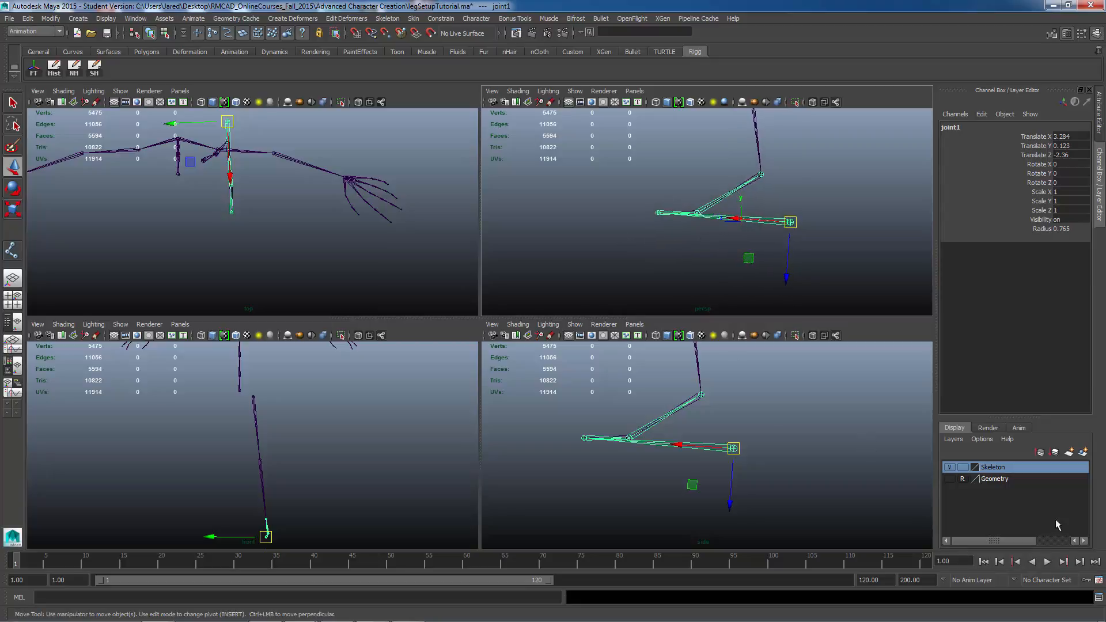
click(949, 479)
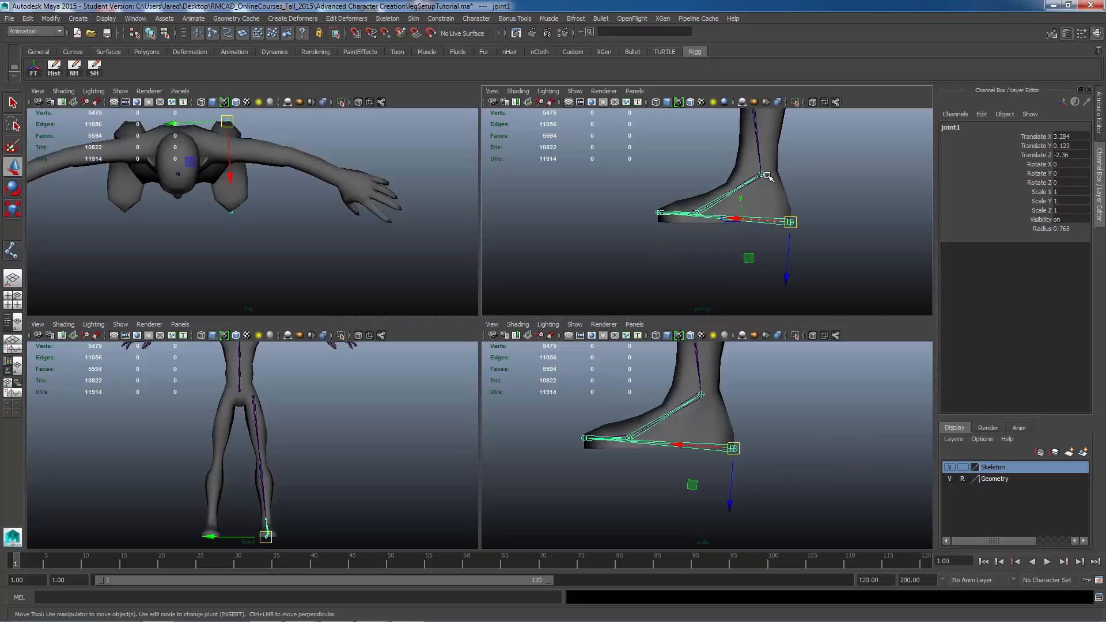
scroll(700, 210, up, 5)
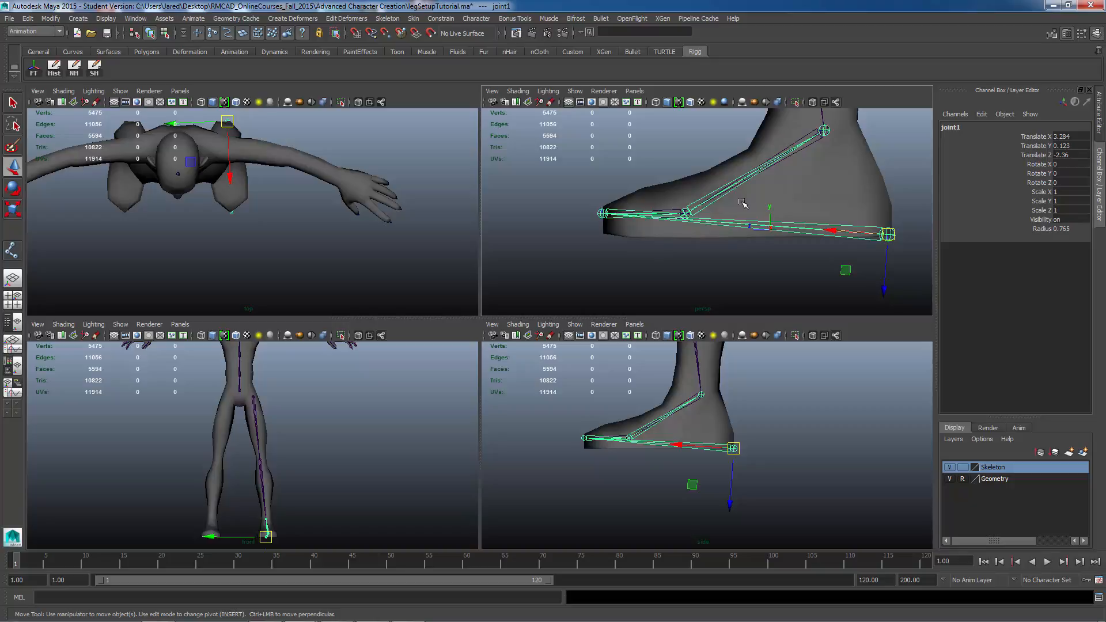
Step: Try to move the leftBall joint of the leg chain lower on the foot
alt+middle_drag(760, 198, 758, 246)
drag(847, 138, 777, 157)
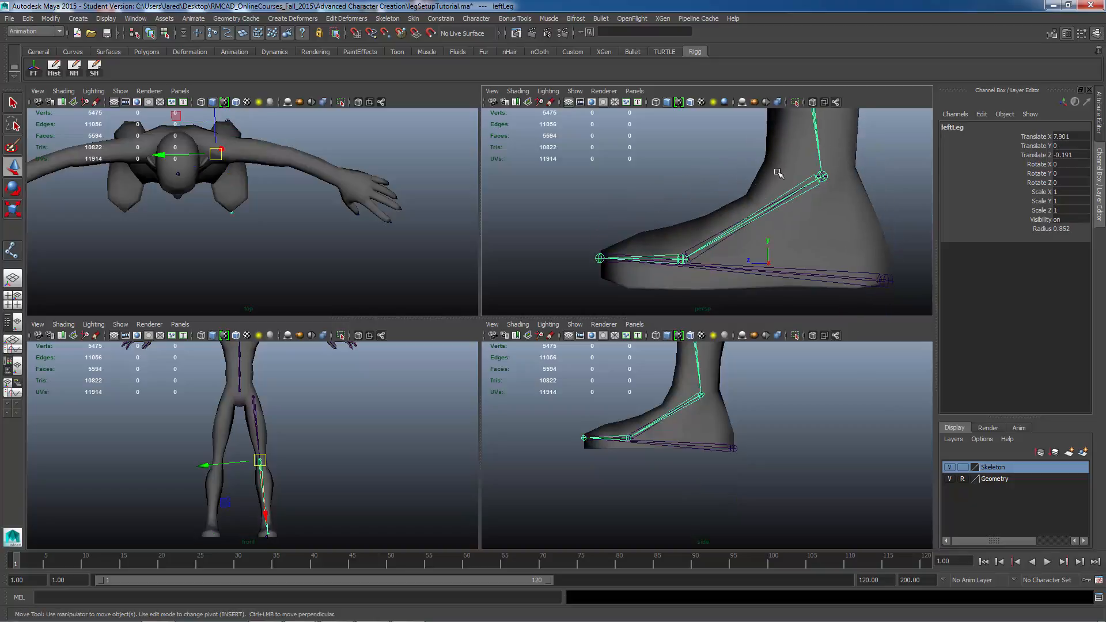
key(Down)
key(Down)
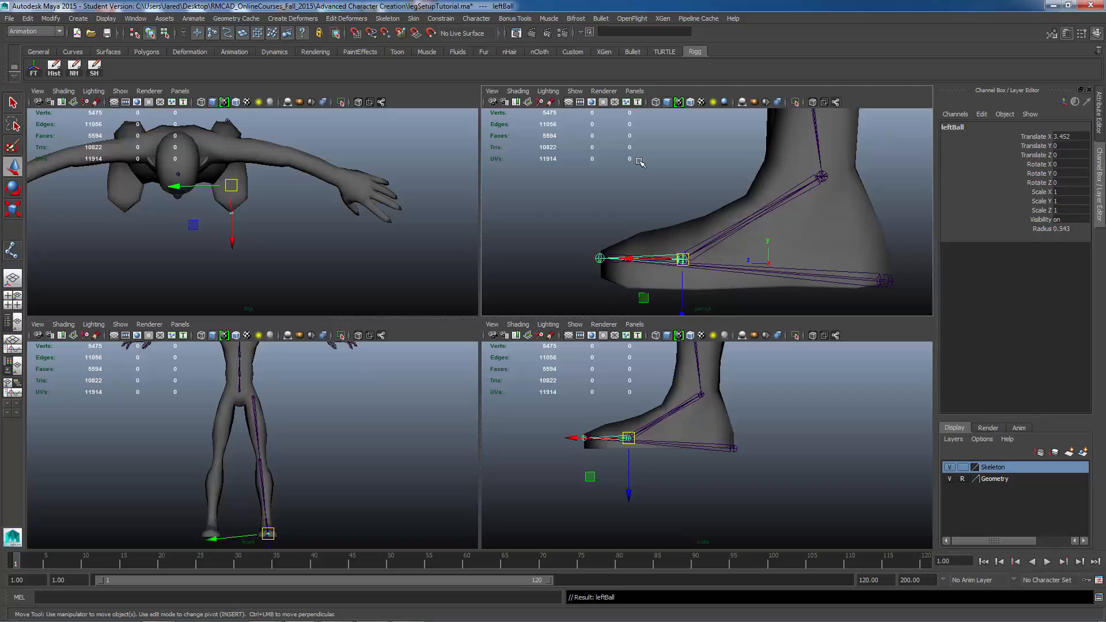
alt+middle_drag(673, 251, 661, 219)
drag(674, 284, 675, 308)
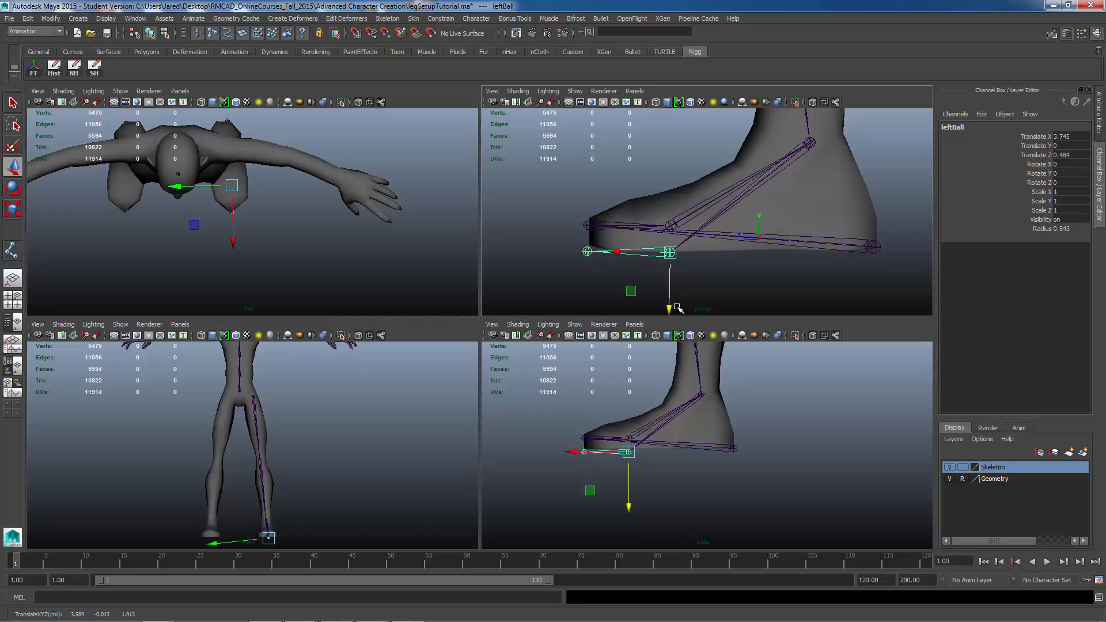
click(799, 286)
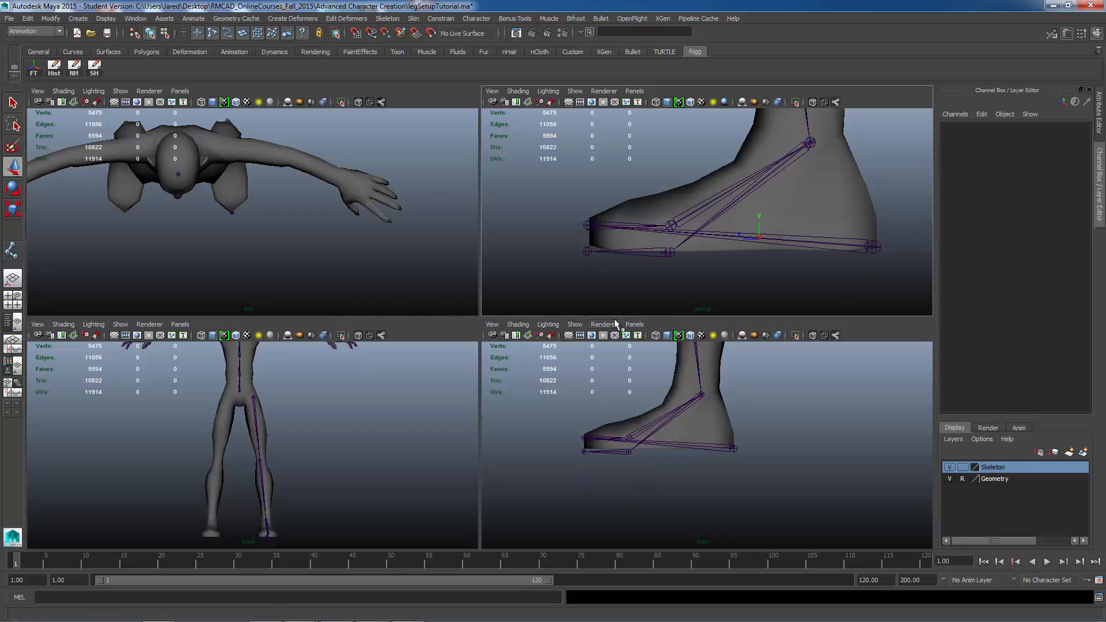
Step: Try to reposition the toe, ball and ankle joints of the new reverse chain
click(587, 225)
click(588, 225)
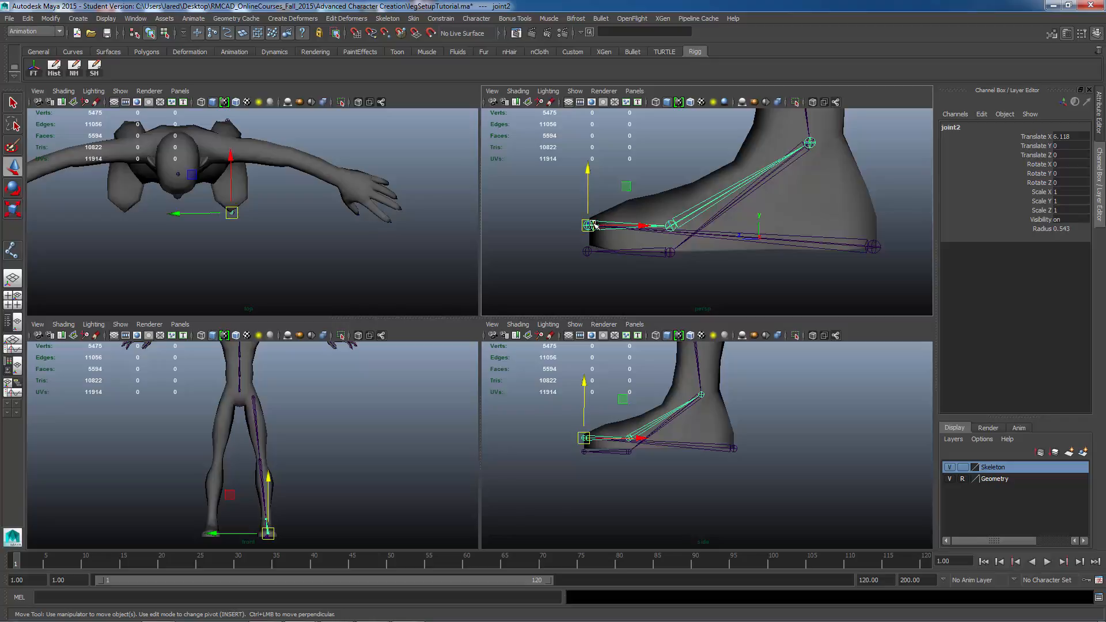
drag(588, 226, 588, 261)
click(676, 254)
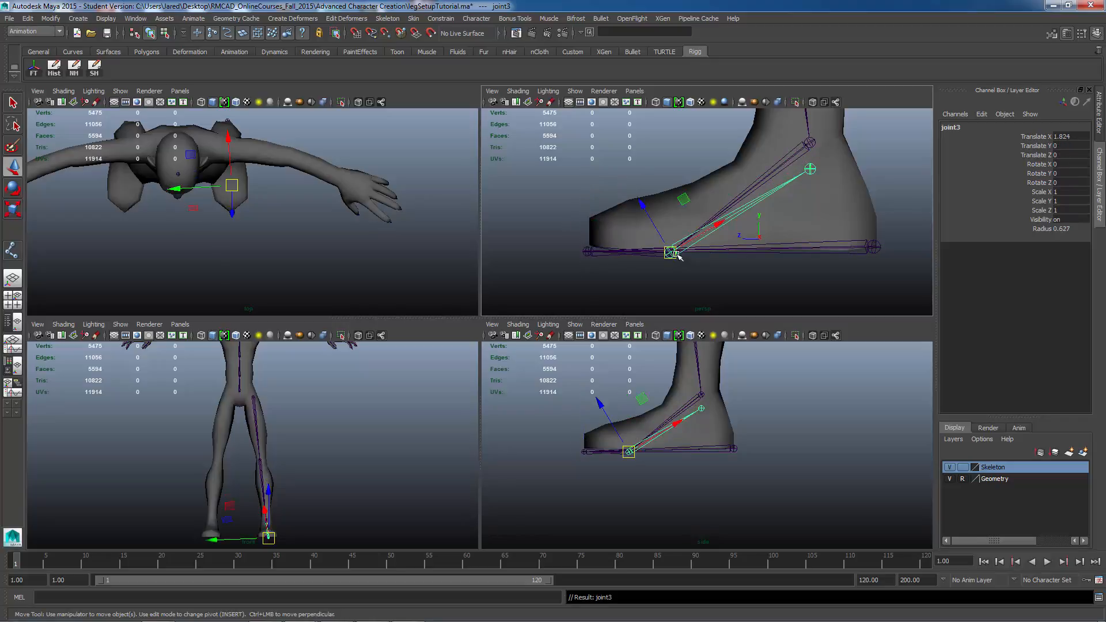
key(v)
drag(673, 254, 671, 253)
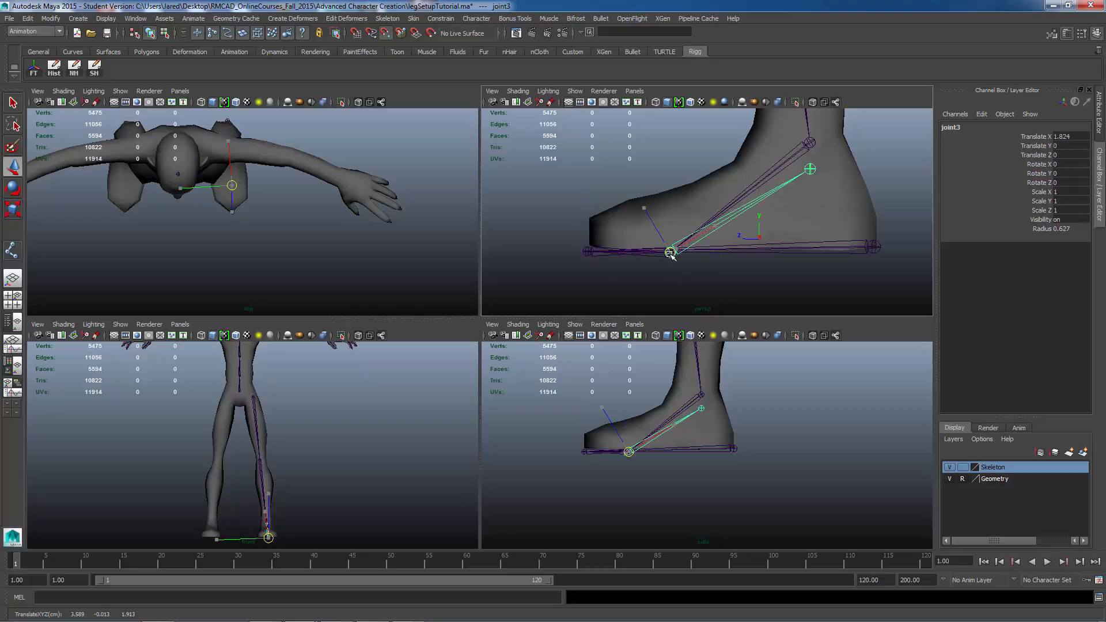
click(812, 170)
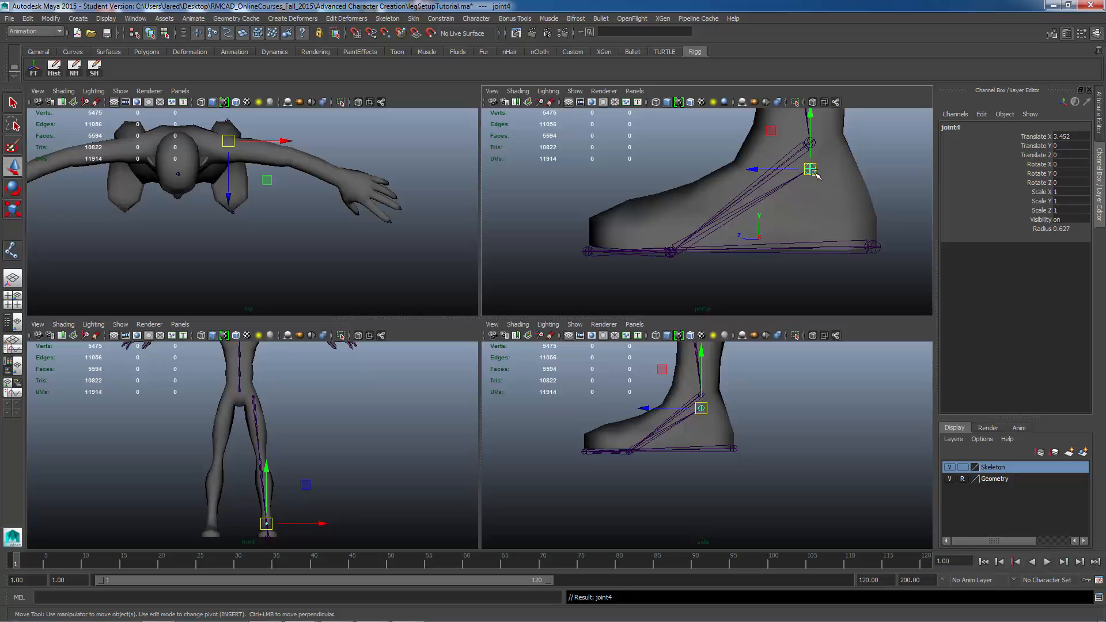
drag(813, 171, 804, 140)
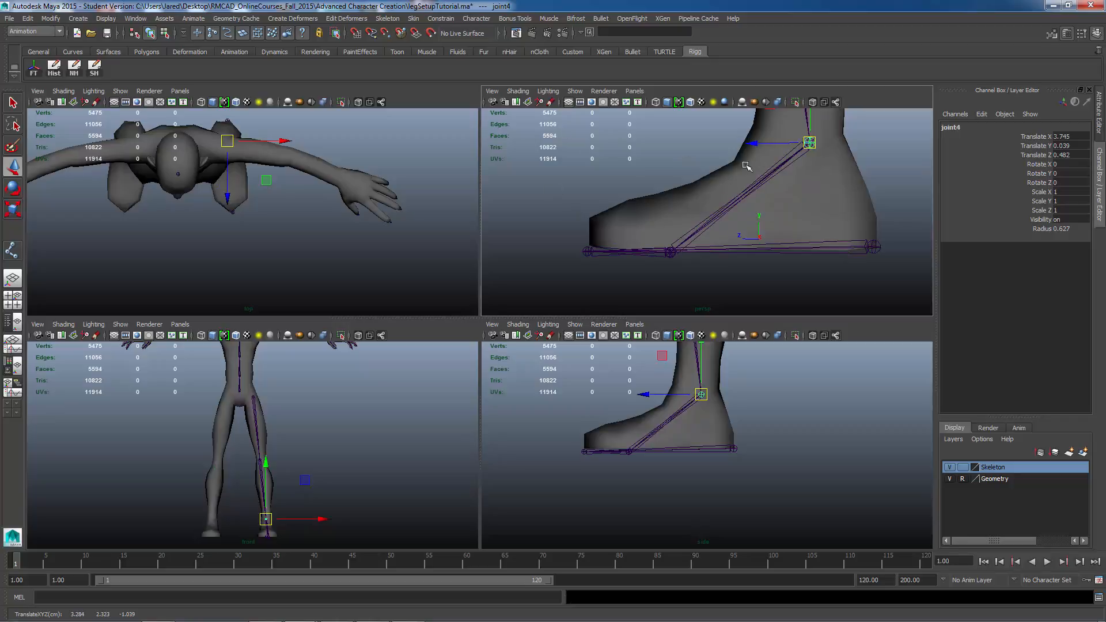
alt+drag(635, 228, 687, 237)
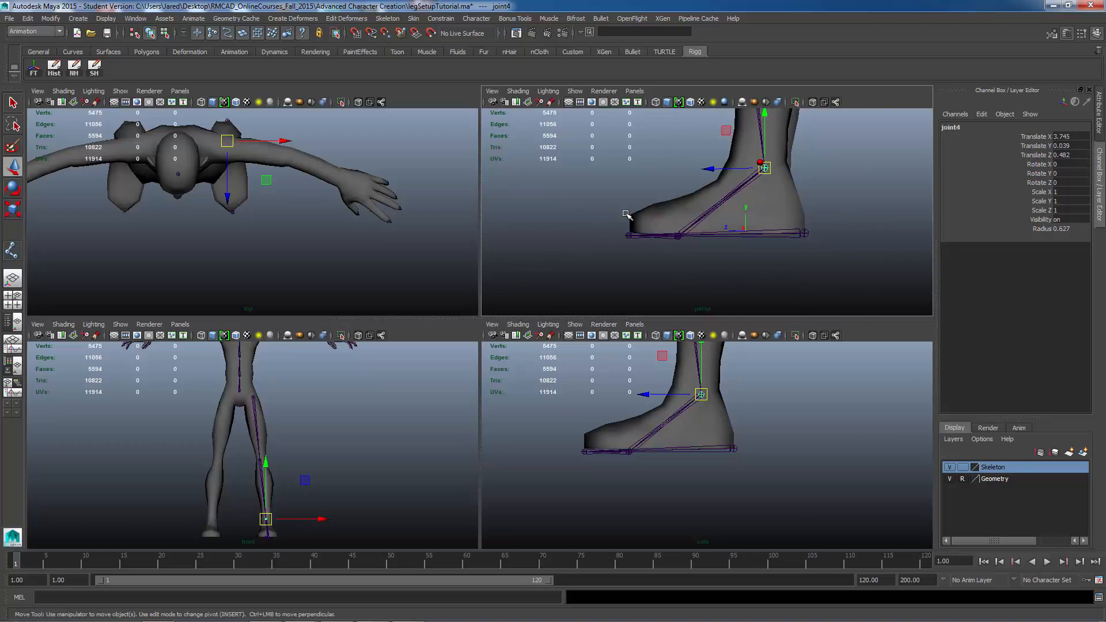
alt+drag(626, 215, 682, 231)
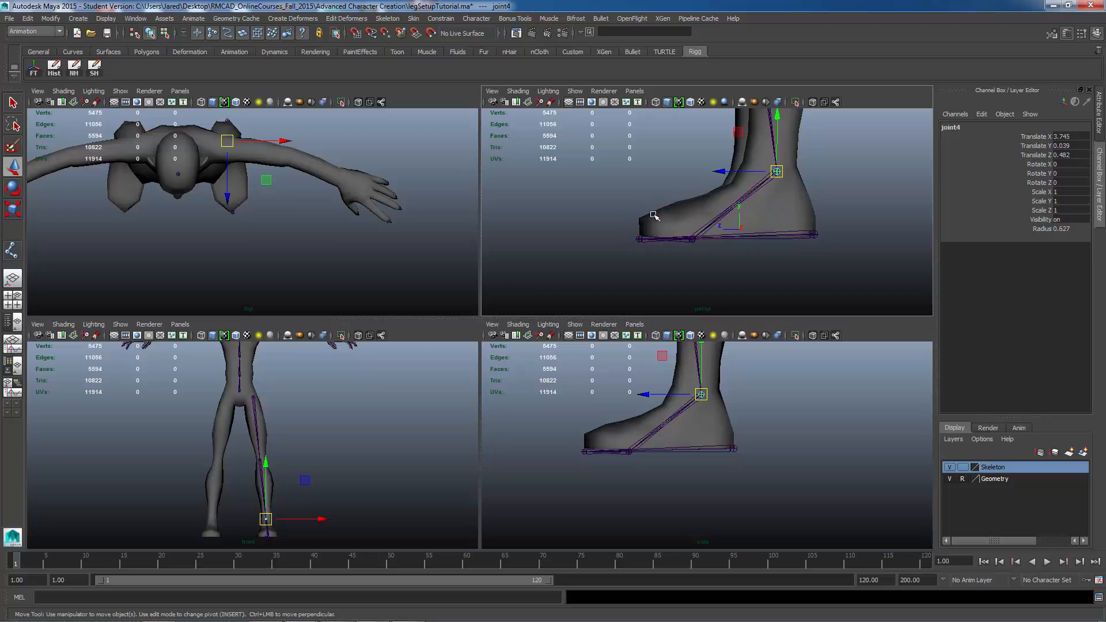
Step: Undo the last four joint moves
key(ctrl+z)
key(ctrl+z)
key(ctrl+z)
key(ctrl+z)
key(ctrl+z)
key(ctrl+z)
key(ctrl+z)
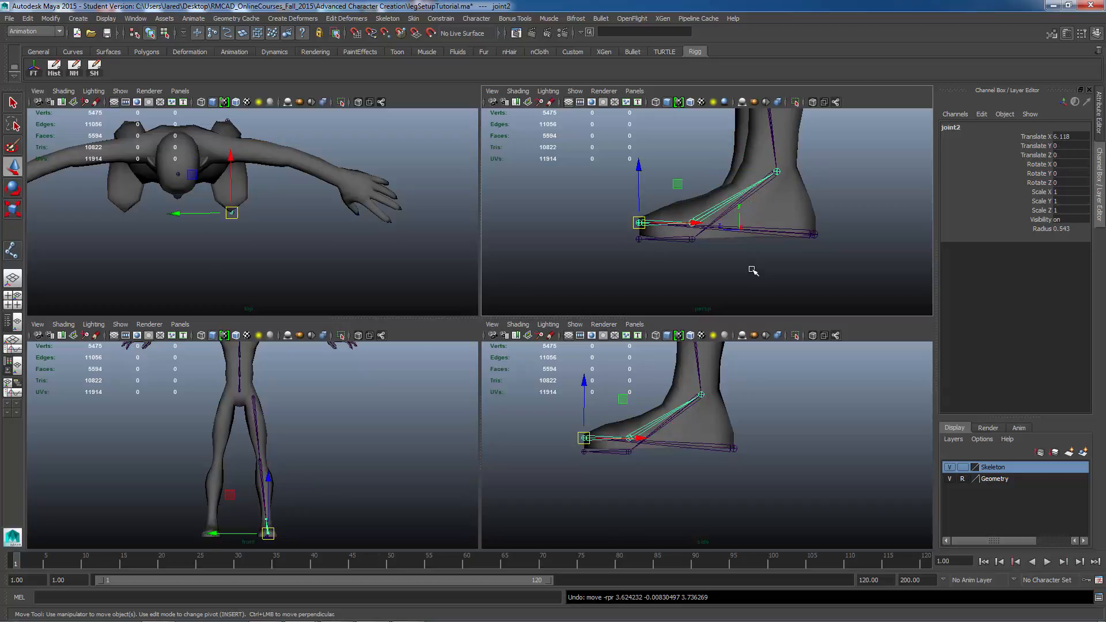
key(ctrl+z)
Step: Select the heel joint and hide the Geometry layer
alt+drag(718, 256, 808, 262)
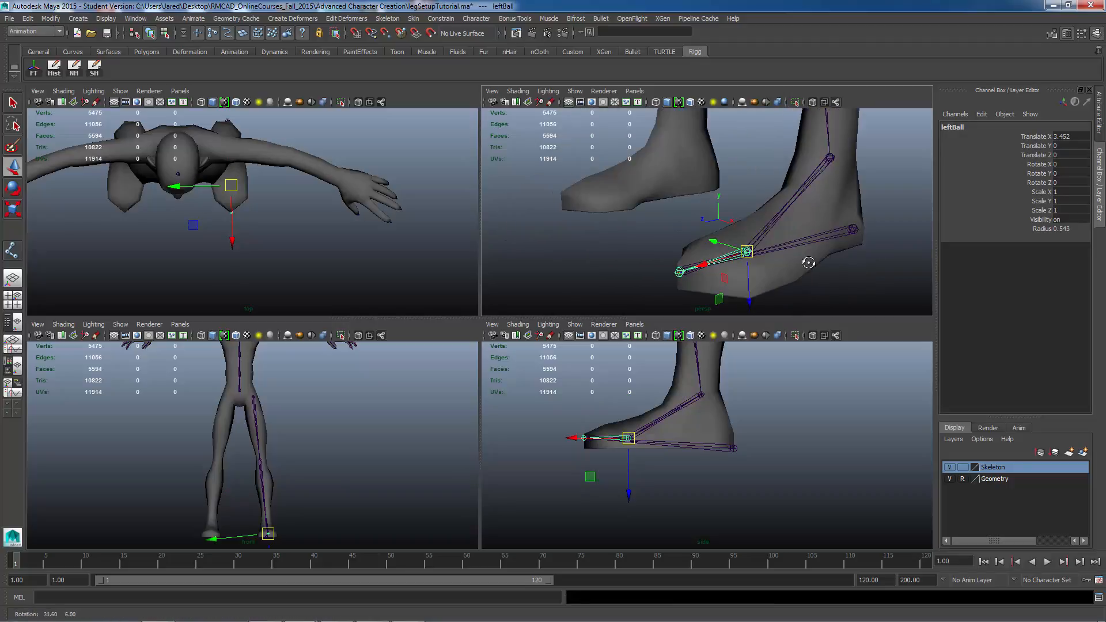
alt+drag(705, 265, 754, 252)
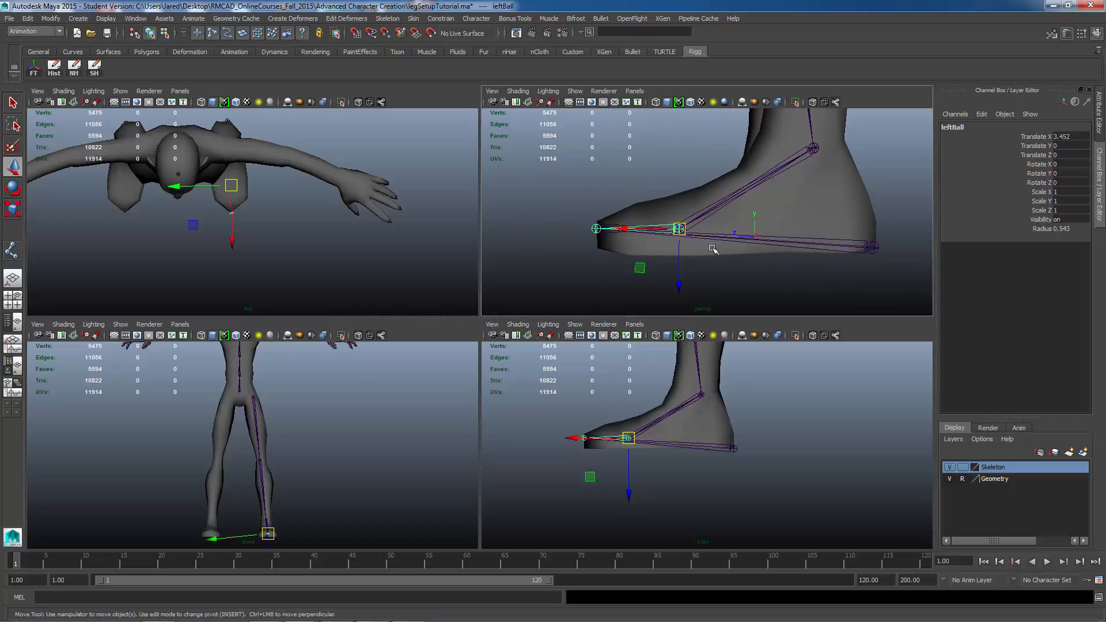
click(881, 273)
click(871, 250)
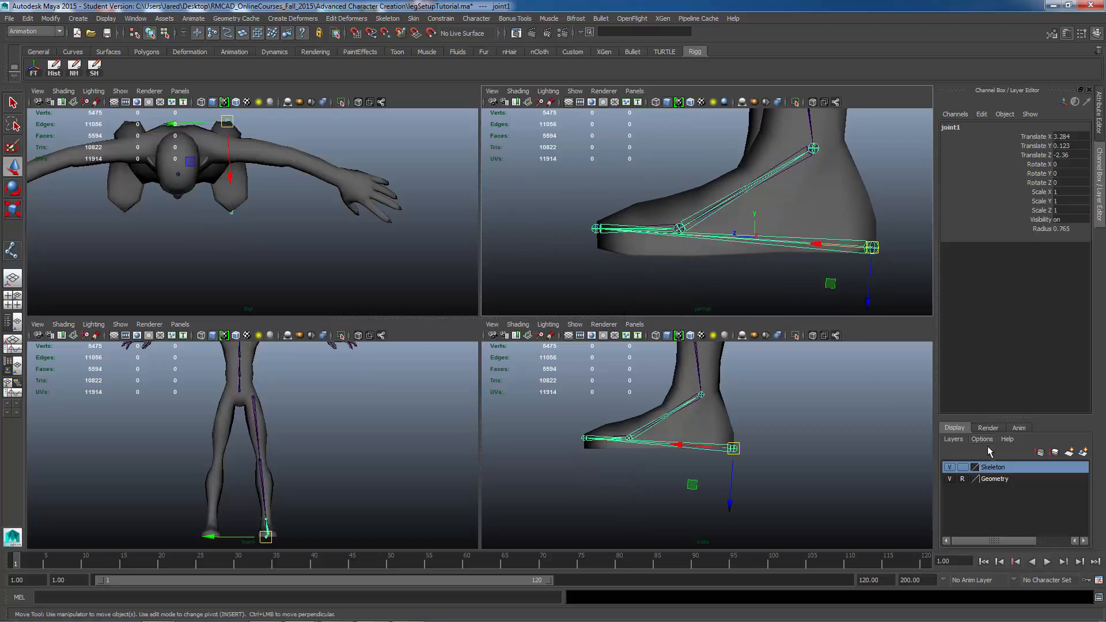
click(950, 479)
Step: Switch to component mode to display the joints' local axes
alt+drag(702, 228, 790, 232)
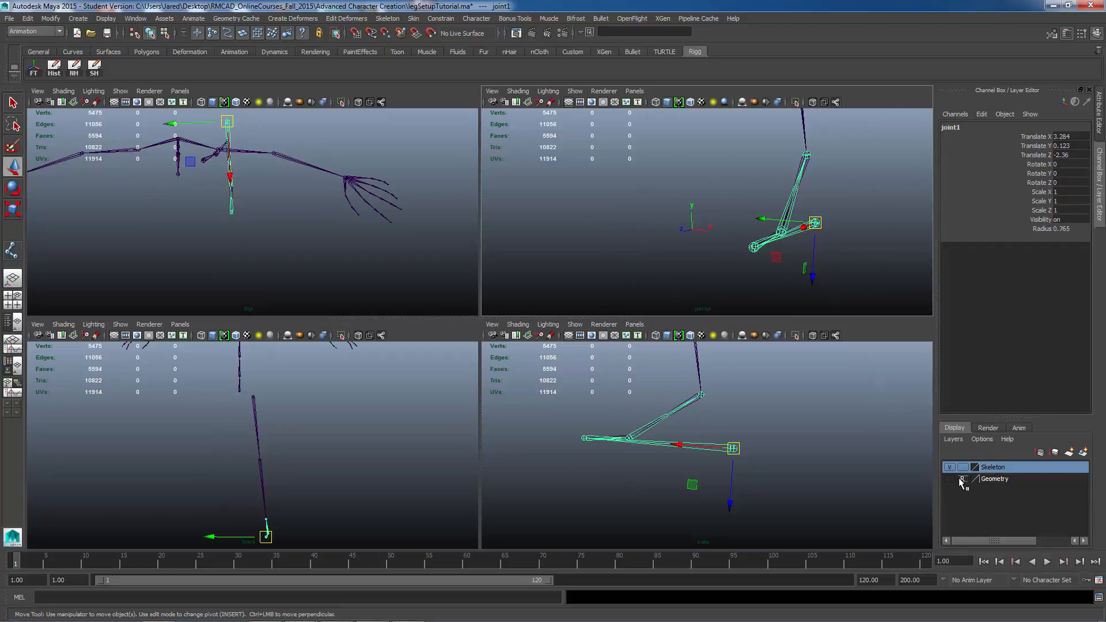
alt+middle_drag(668, 192, 616, 183)
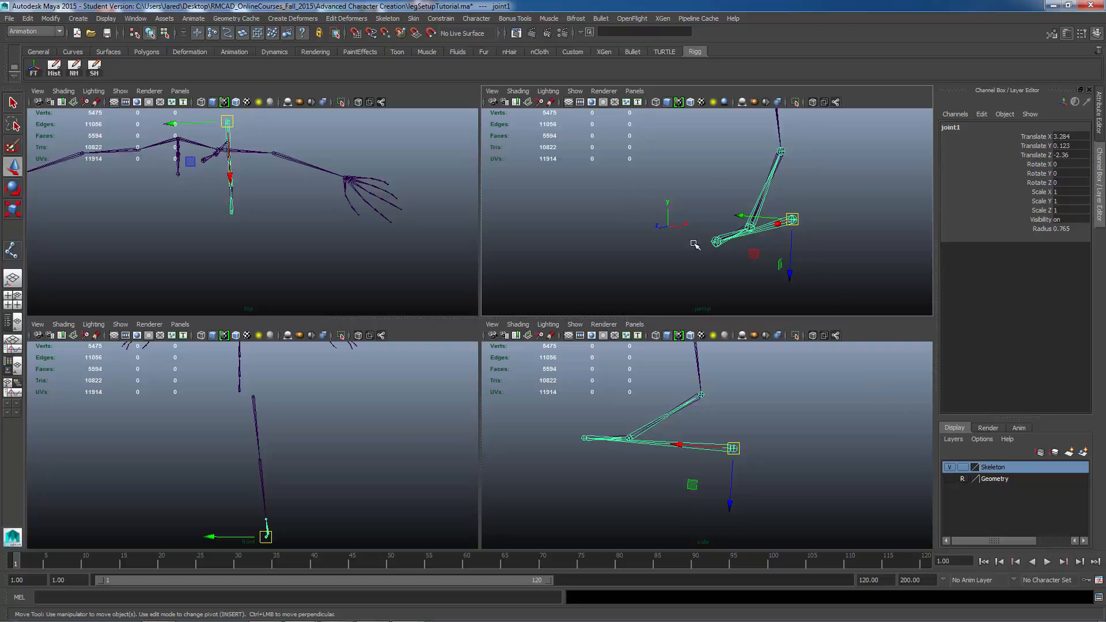
key(F8)
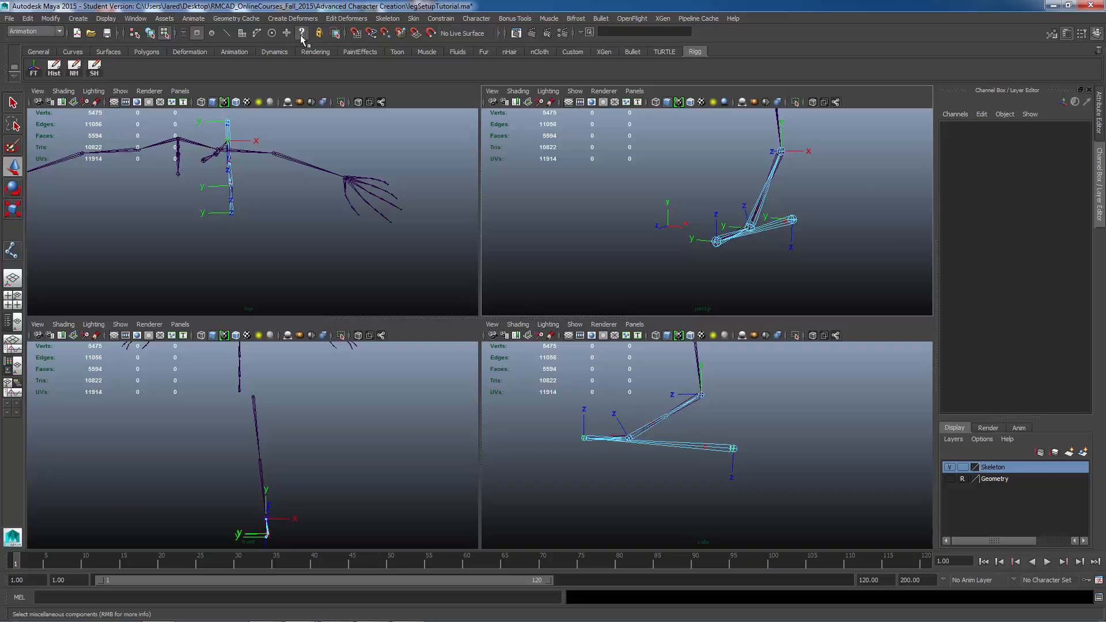
Step: Select and rotate the local rotation axes of the heel and toe-end joints to line up with the reverse foot chain
alt+drag(733, 274, 839, 294)
click(844, 251)
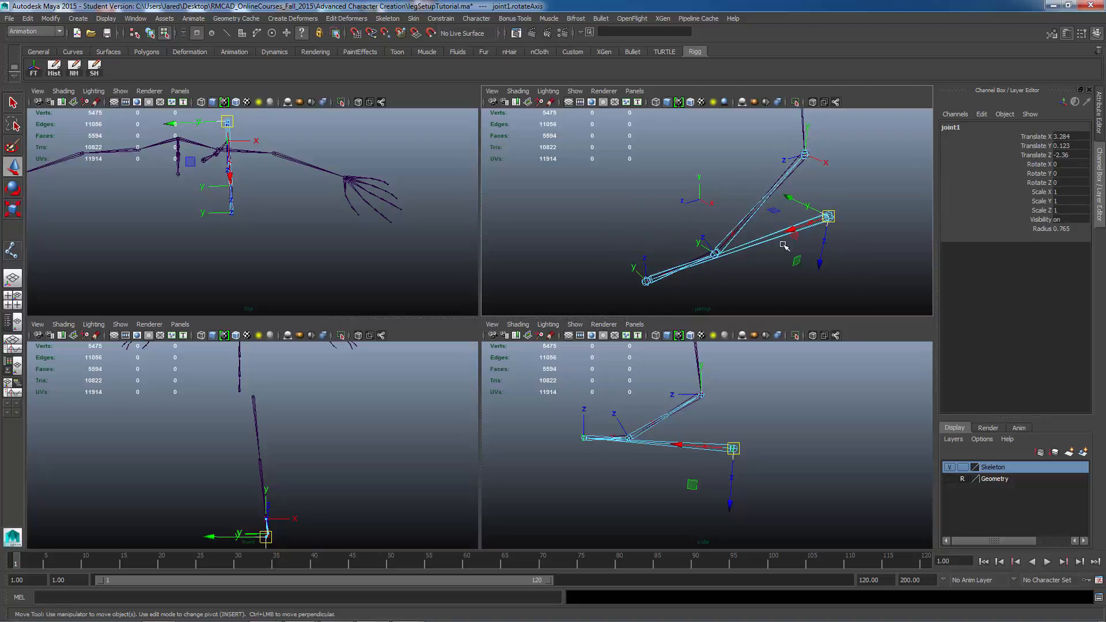
alt+drag(739, 273, 834, 239)
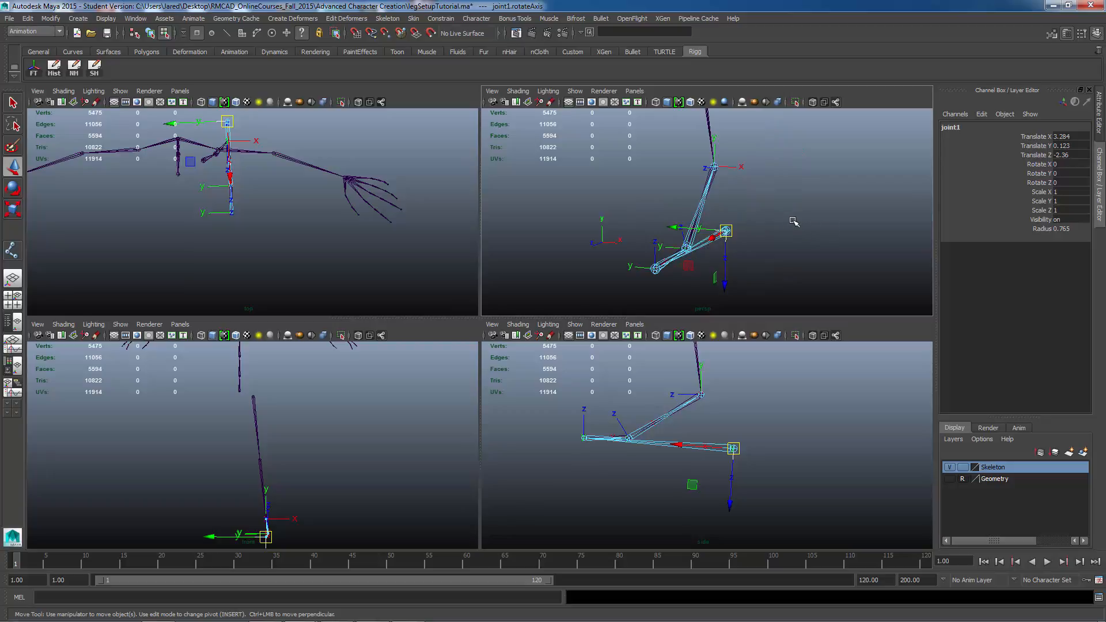
alt+drag(708, 223, 698, 149)
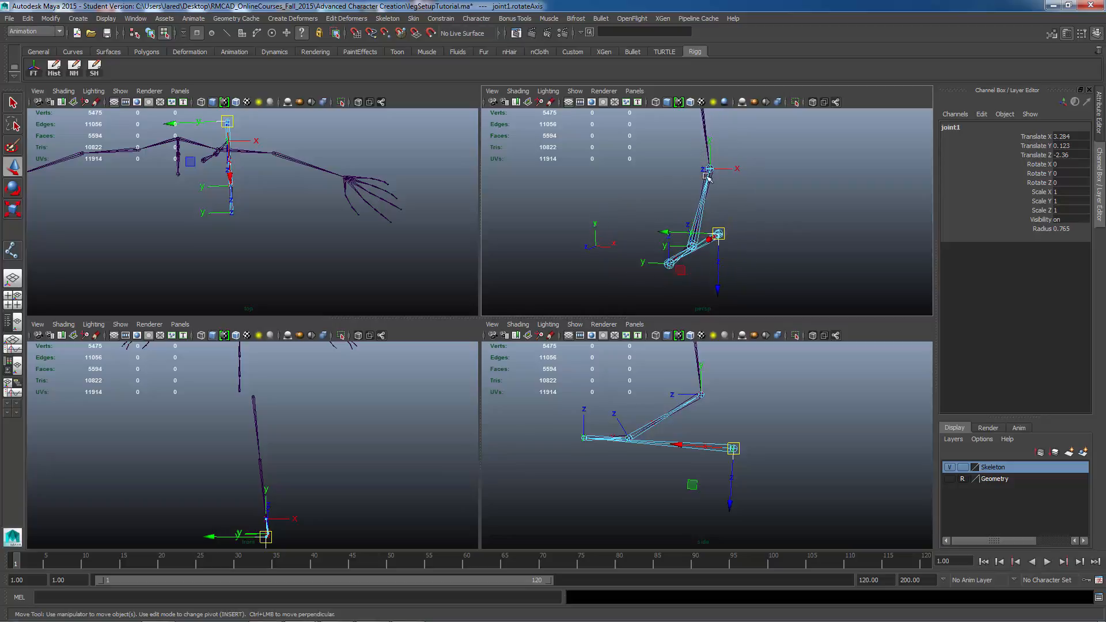
alt+drag(727, 208, 706, 223)
key(e)
alt+drag(622, 217, 591, 272)
alt+drag(592, 272, 620, 278)
alt+drag(592, 217, 638, 223)
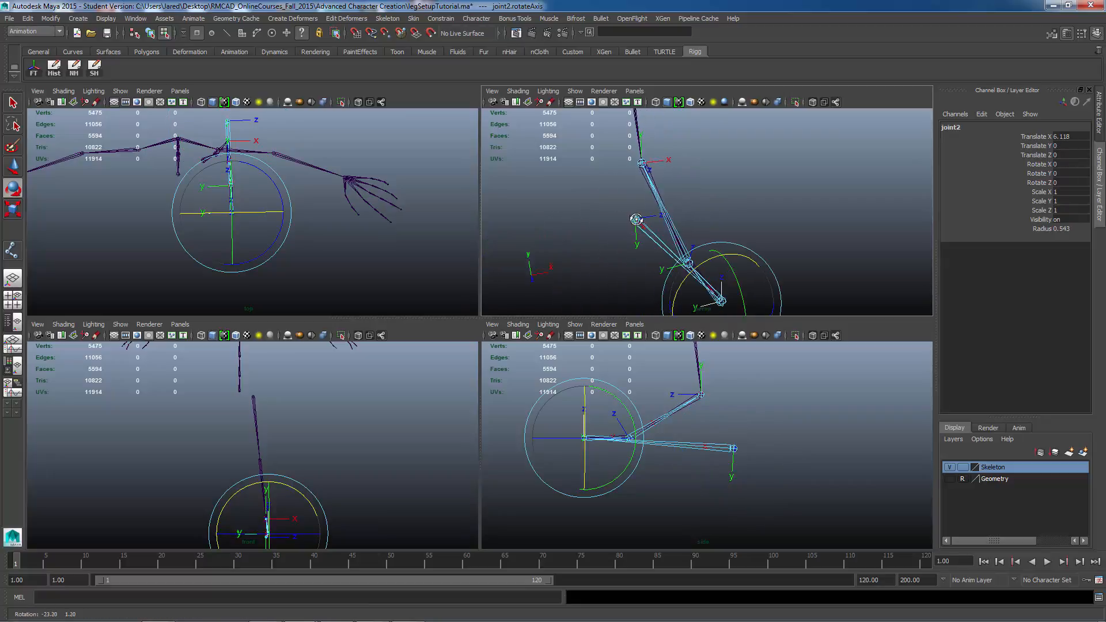
drag(668, 278, 620, 207)
click(747, 254)
alt+middle_drag(661, 197, 634, 229)
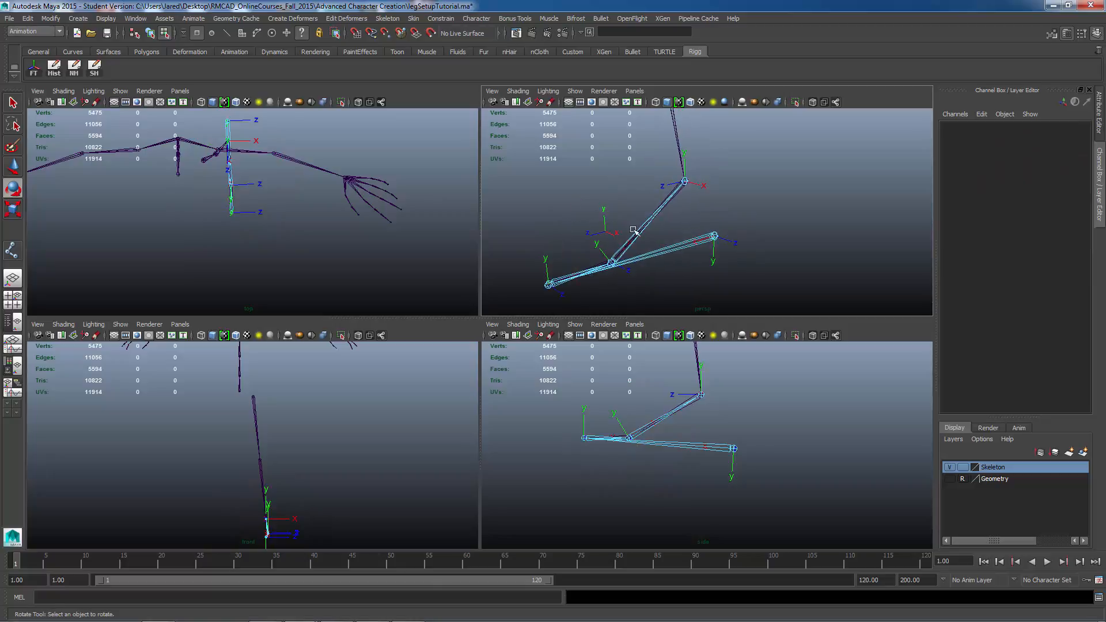
Step: Select the ankle joint's local rotation axis and rotate it to line up with the chain
alt+right_drag(634, 229, 736, 247)
alt+drag(707, 202, 679, 201)
click(663, 171)
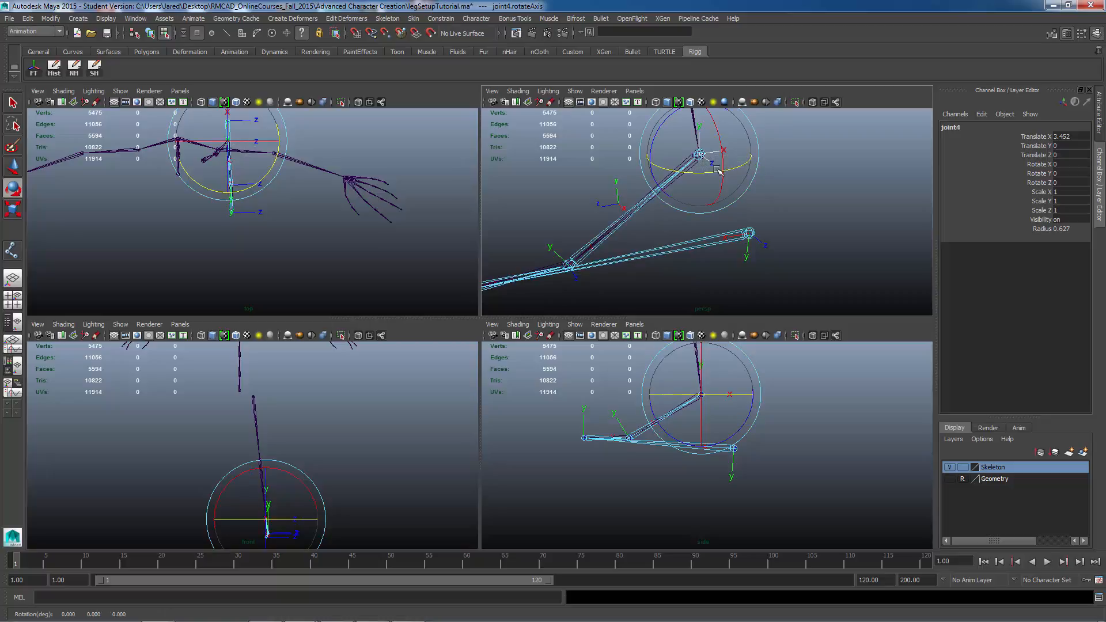
alt+drag(718, 172, 653, 200)
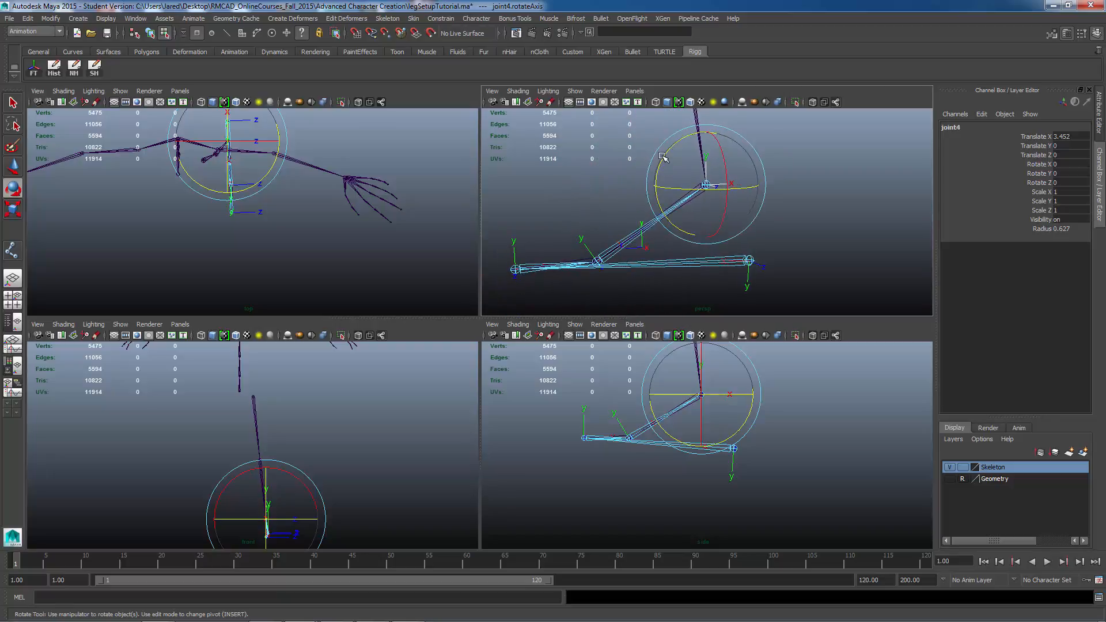
drag(664, 157, 647, 180)
alt+middle_drag(686, 423, 665, 449)
alt+right_drag(665, 449, 706, 462)
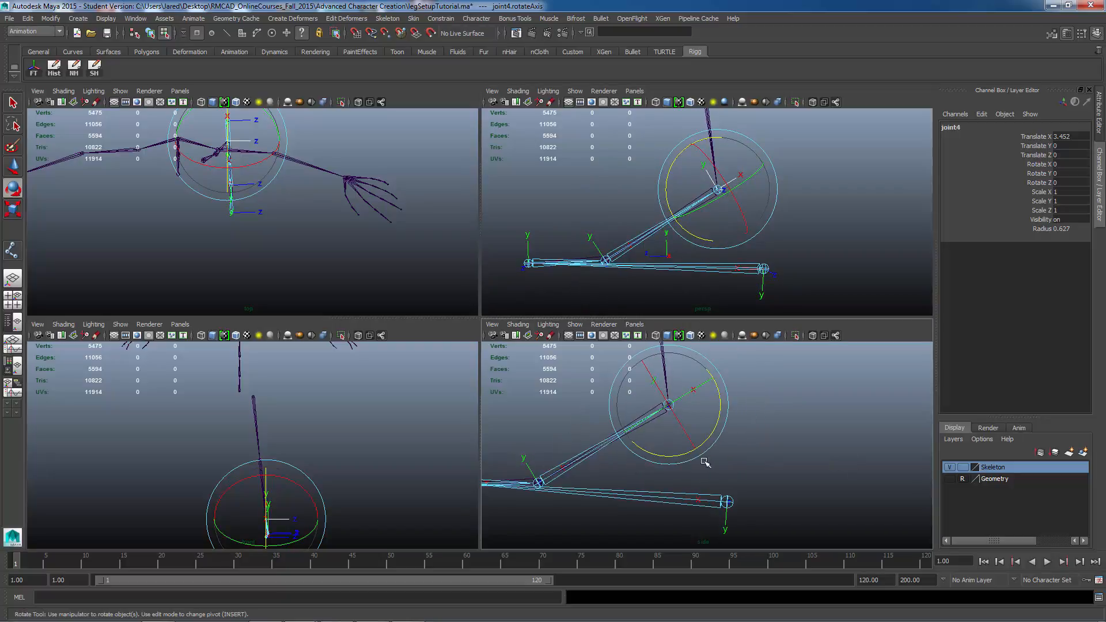
alt+middle_drag(698, 464, 705, 472)
Step: Try rotating the ankle joint's local axis with an enlarged rotate manipulator in a maximized view, undoing the rotation
key(space)
alt+middle_drag(643, 397, 774, 424)
alt+middle_drag(576, 340, 676, 378)
alt+right_drag(676, 377, 733, 390)
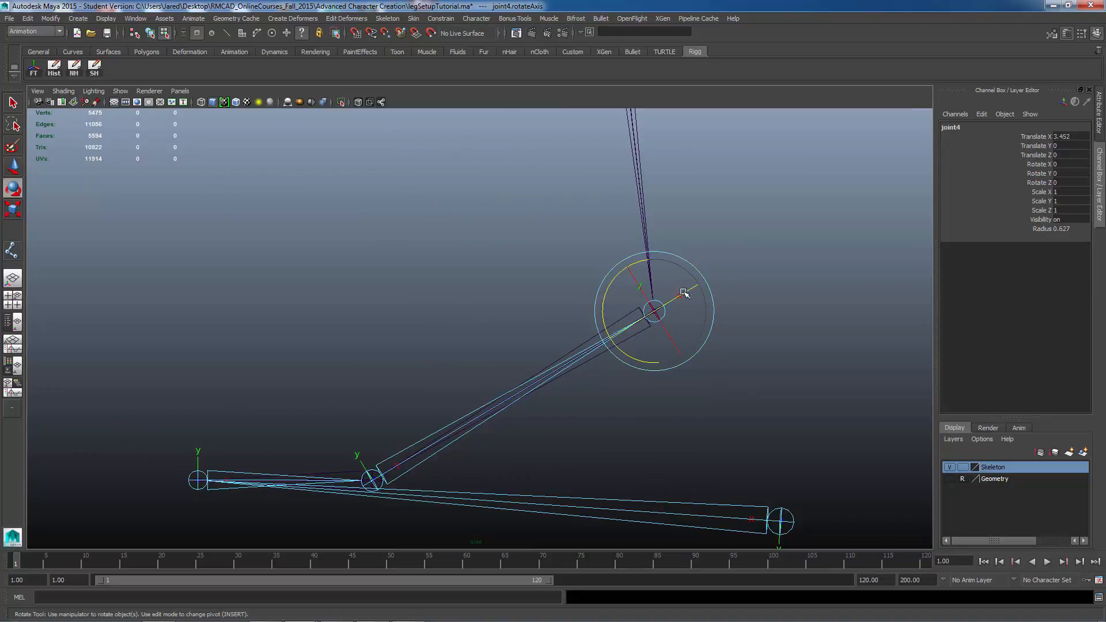
key(plus)
key(plus)
key(plus)
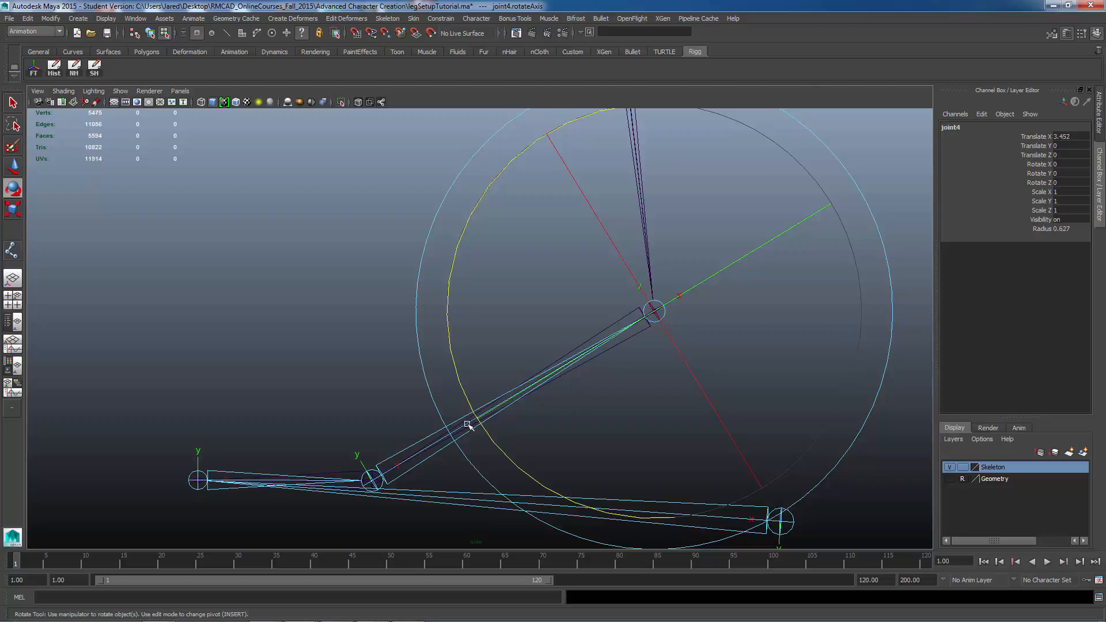
drag(491, 440, 489, 439)
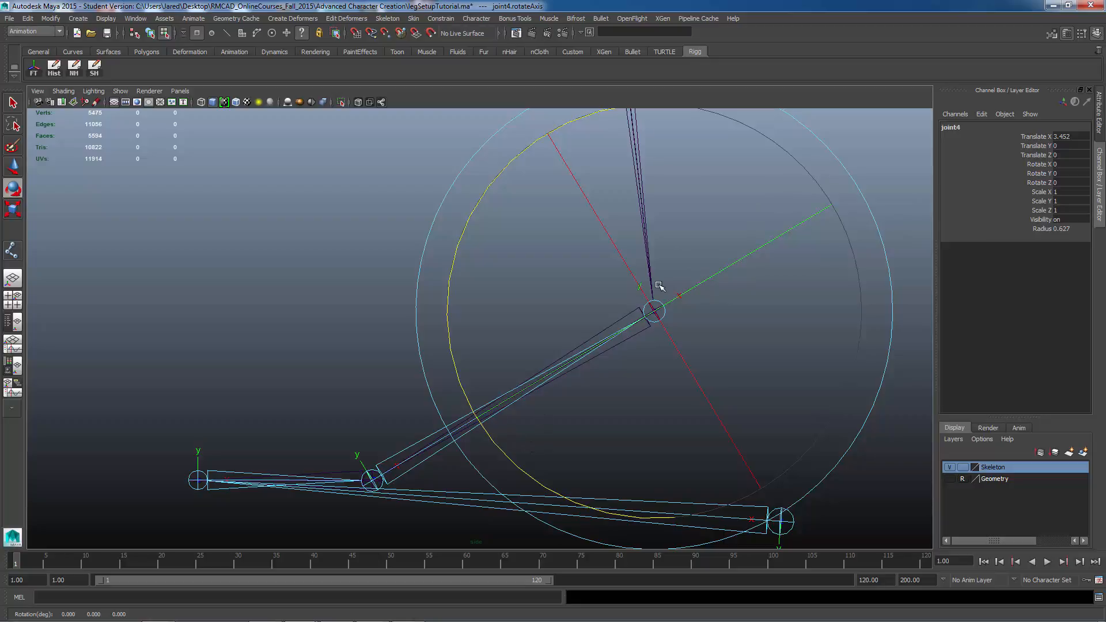
drag(479, 196, 457, 402)
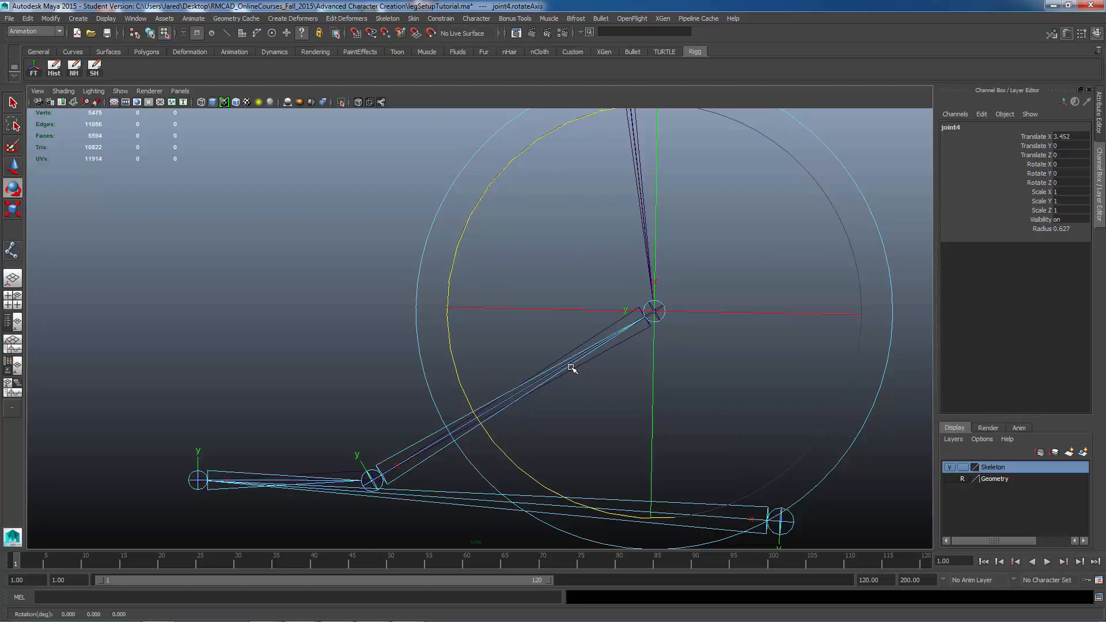
key(ctrl+z)
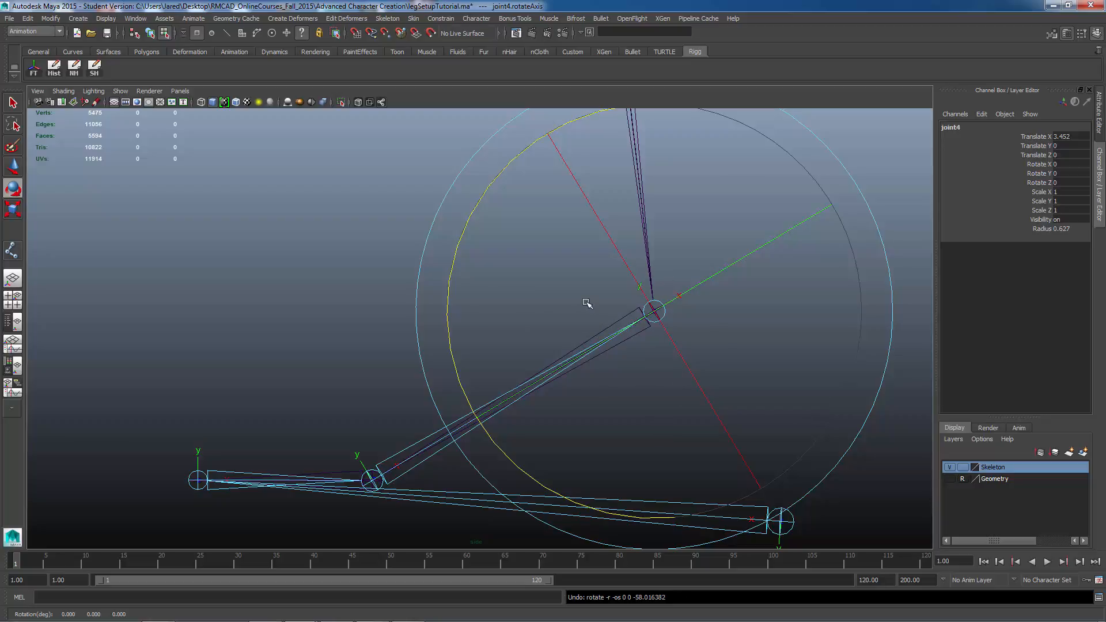
Step: Shrink the rotate manipulator and rotate the ankle joint's local axis further in the four views
key(space)
alt+drag(658, 233, 707, 239)
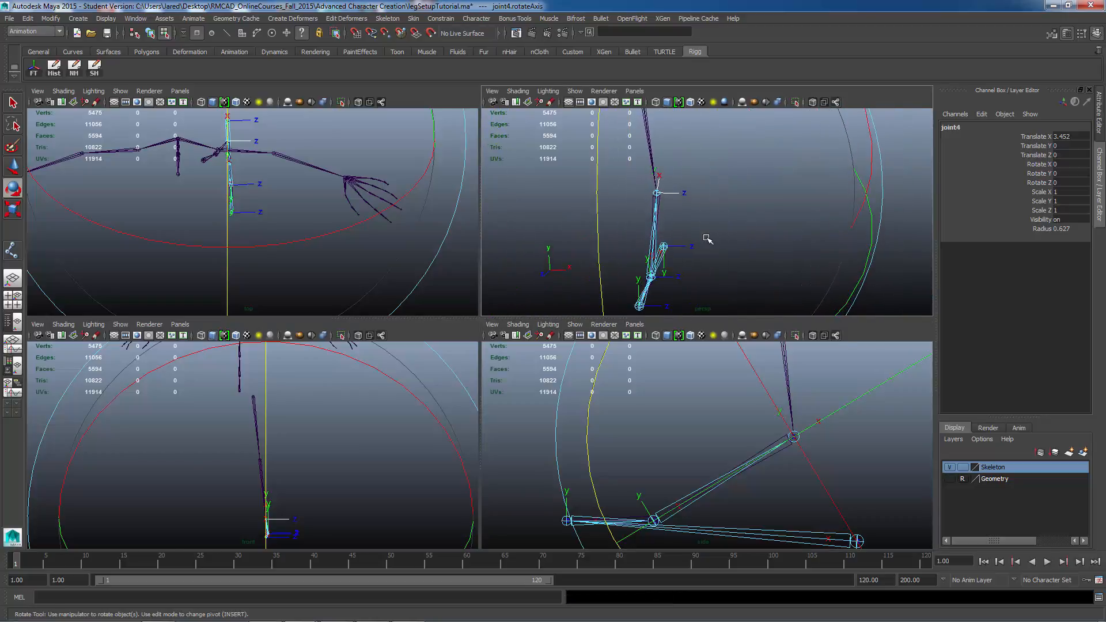
key(minus)
key(minus)
alt+drag(786, 244, 663, 168)
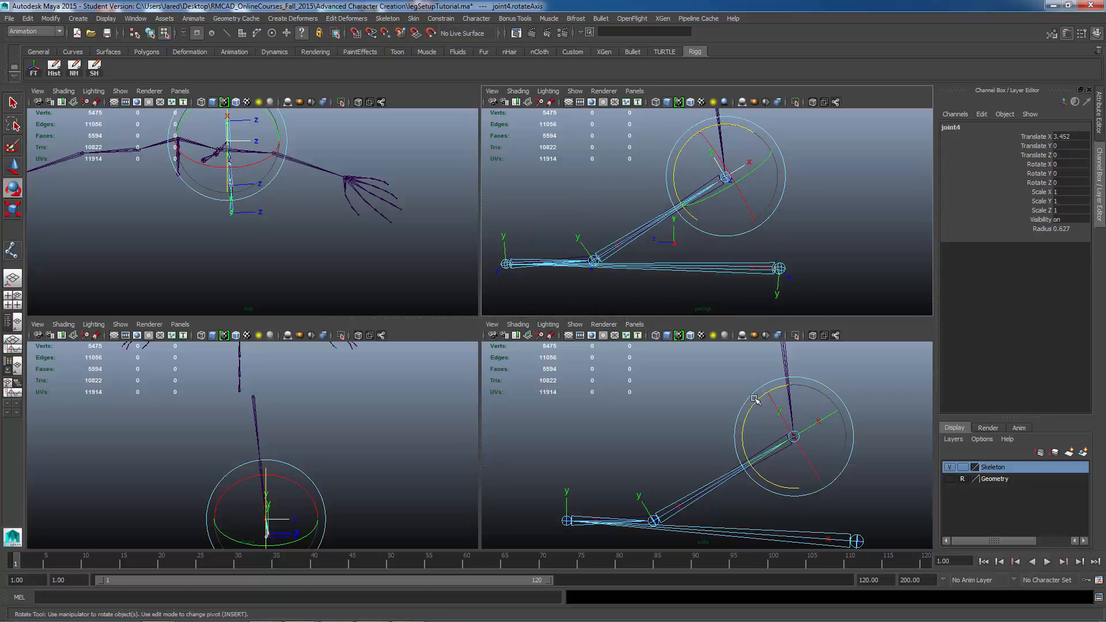
drag(755, 405, 753, 450)
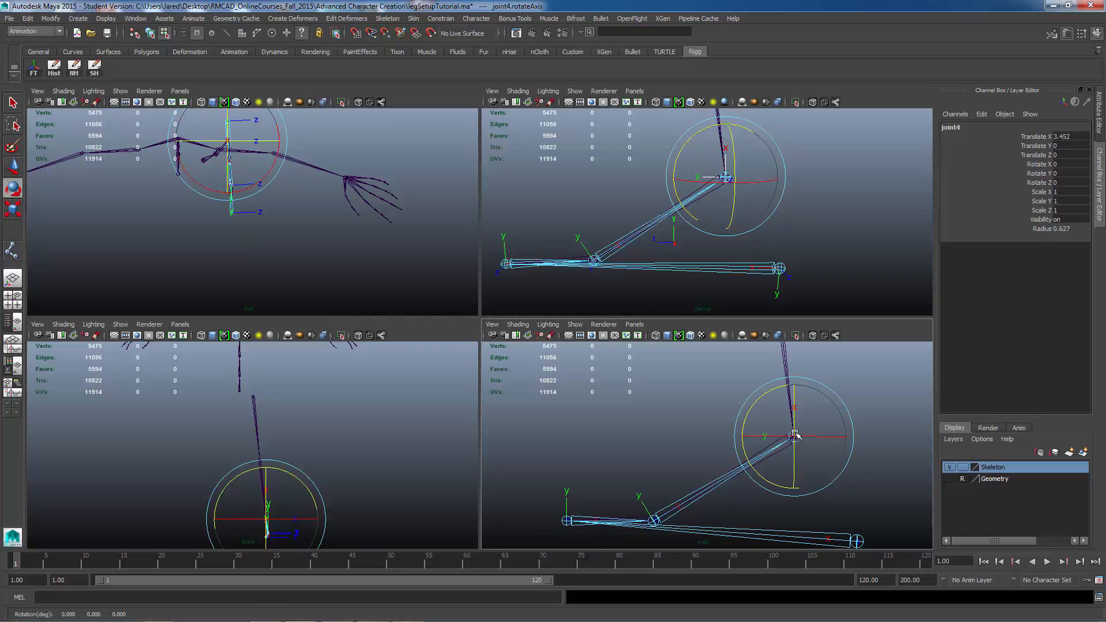
drag(807, 387, 784, 453)
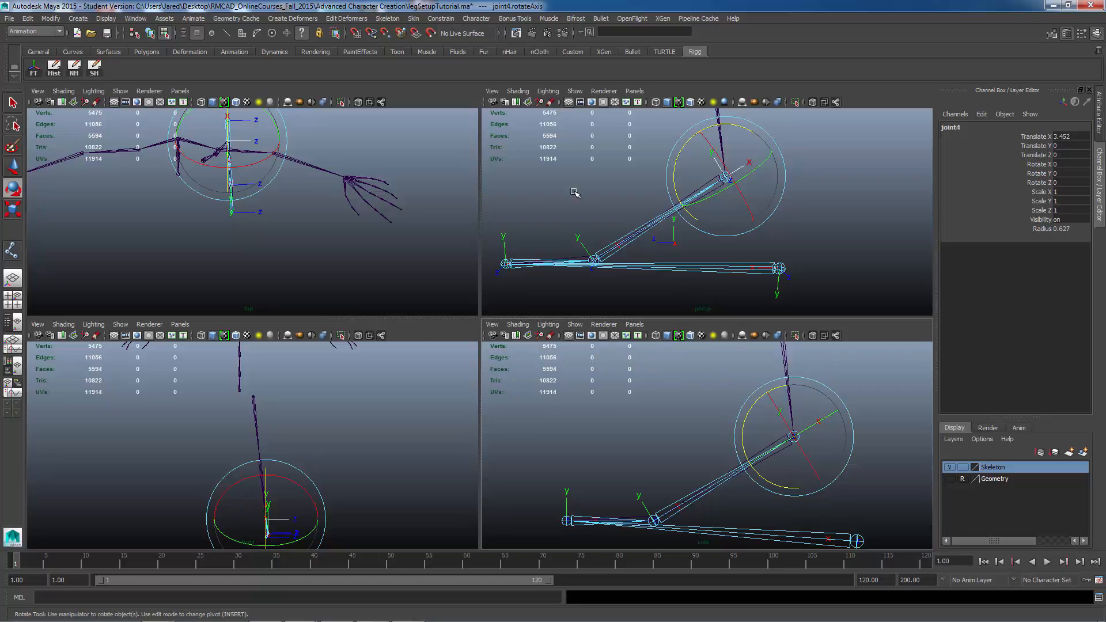
Step: Refine the ankle joint's local rotation axis orientation in a maximized perspective view
alt+drag(691, 230, 516, 345)
key(space)
alt+middle_drag(516, 346, 544, 312)
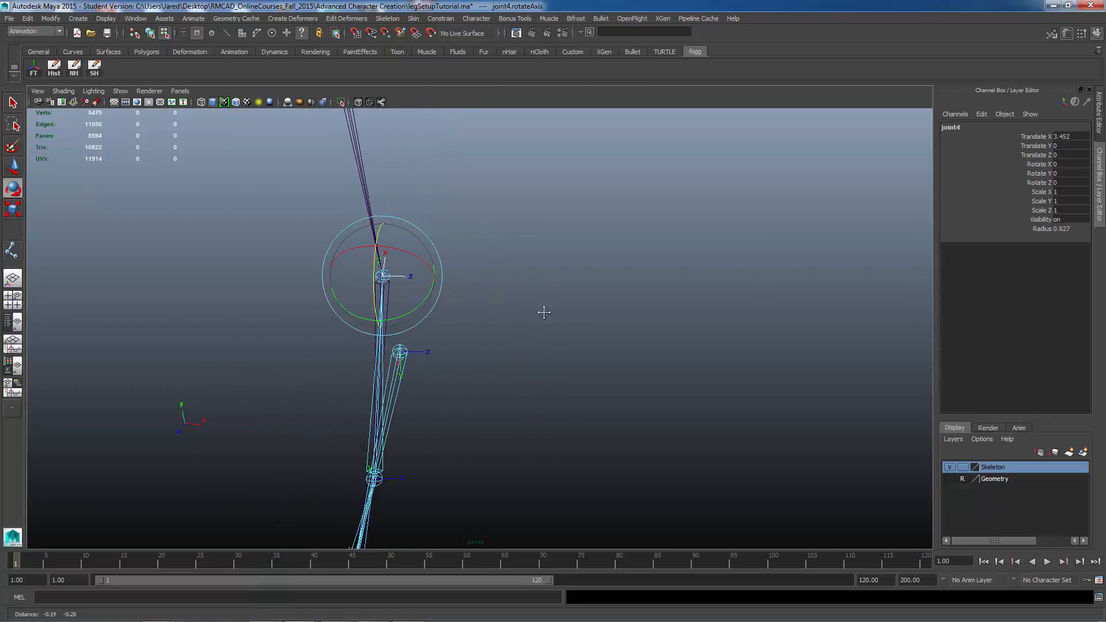
mouse_move(543, 312)
alt+mouse_down()
mouse_move(558, 275)
mouse_move(491, 281)
mouse_move(560, 309)
mouse_move(506, 328)
mouse_move(590, 326)
mouse_move(541, 329)
alt+mouse_up()
alt+middle_drag(578, 317, 594, 317)
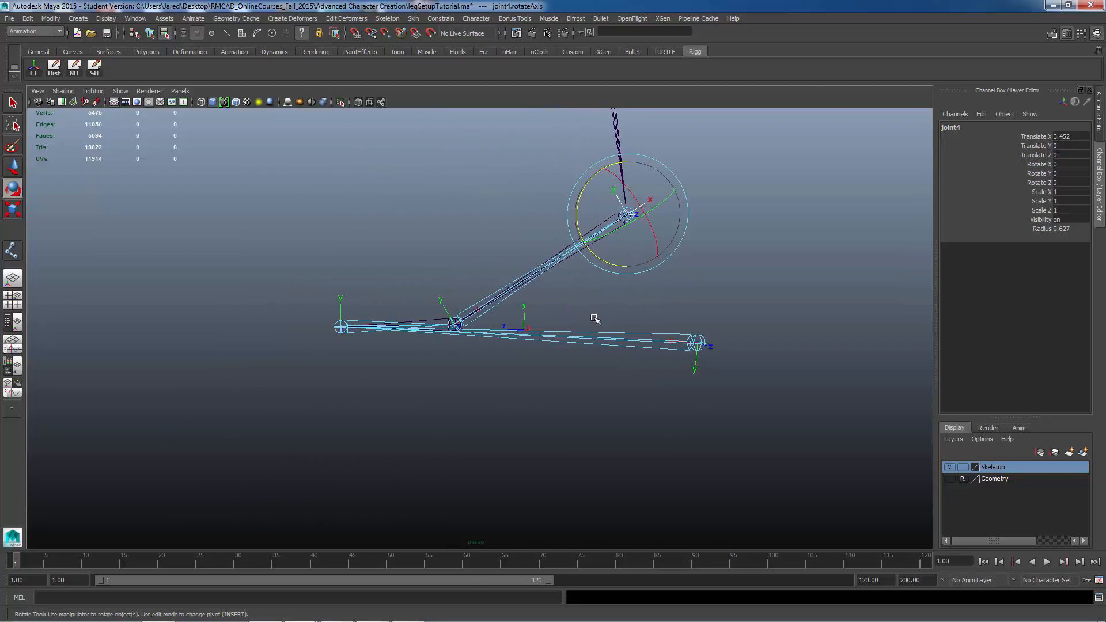
alt+drag(577, 310, 517, 375)
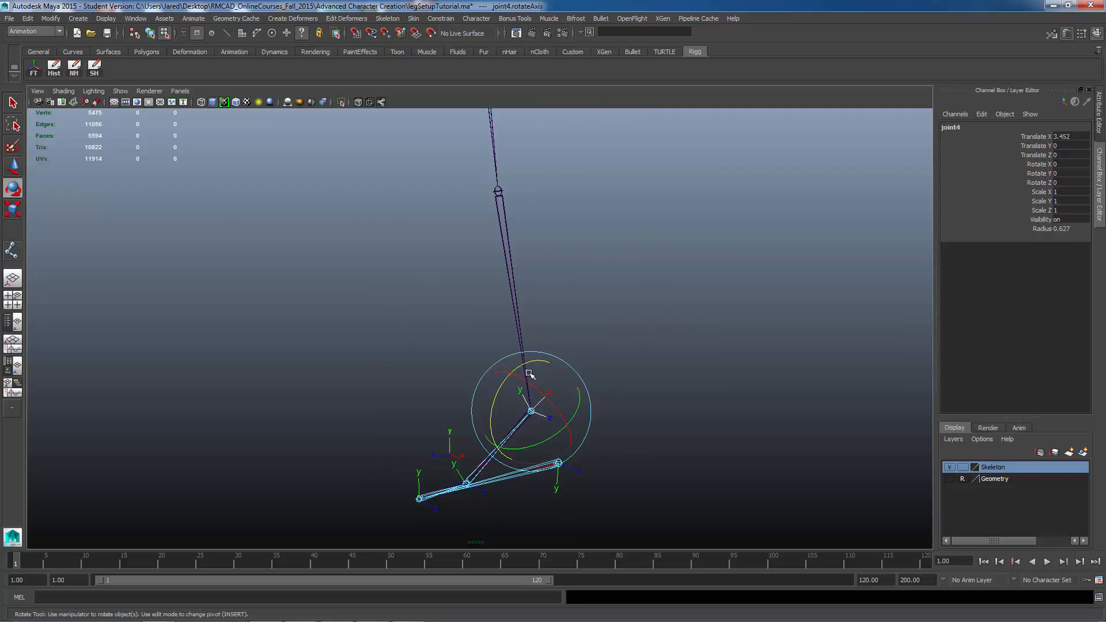
alt+middle_drag(543, 394, 565, 316)
alt+right_drag(509, 364, 683, 380)
alt+middle_drag(641, 349, 600, 267)
alt+right_drag(619, 345, 775, 373)
alt+drag(641, 388, 599, 361)
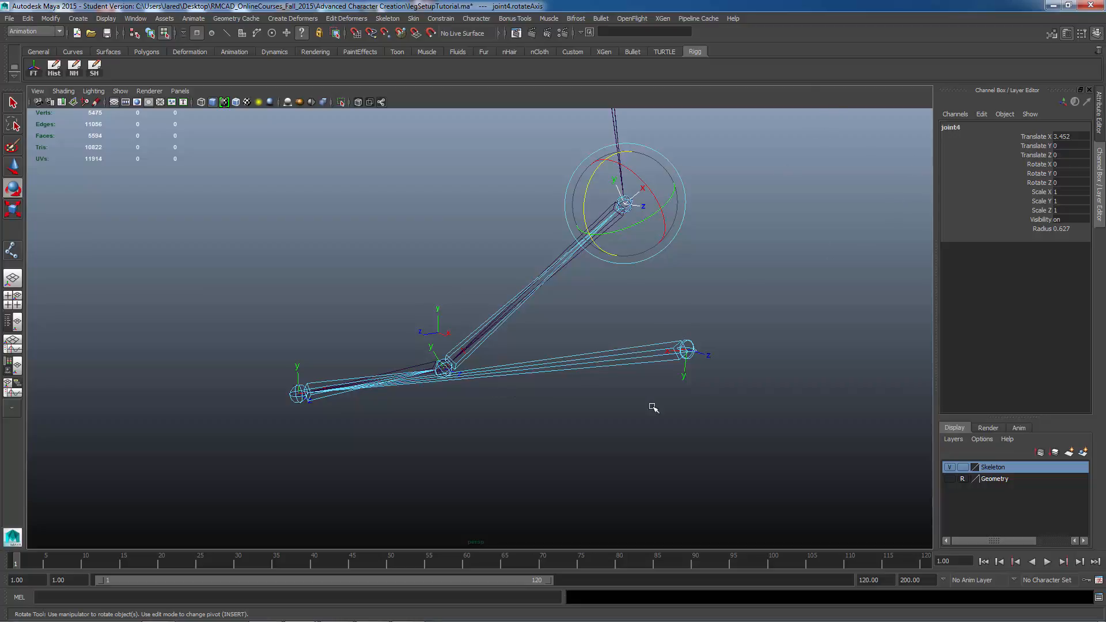
alt+drag(661, 365, 706, 411)
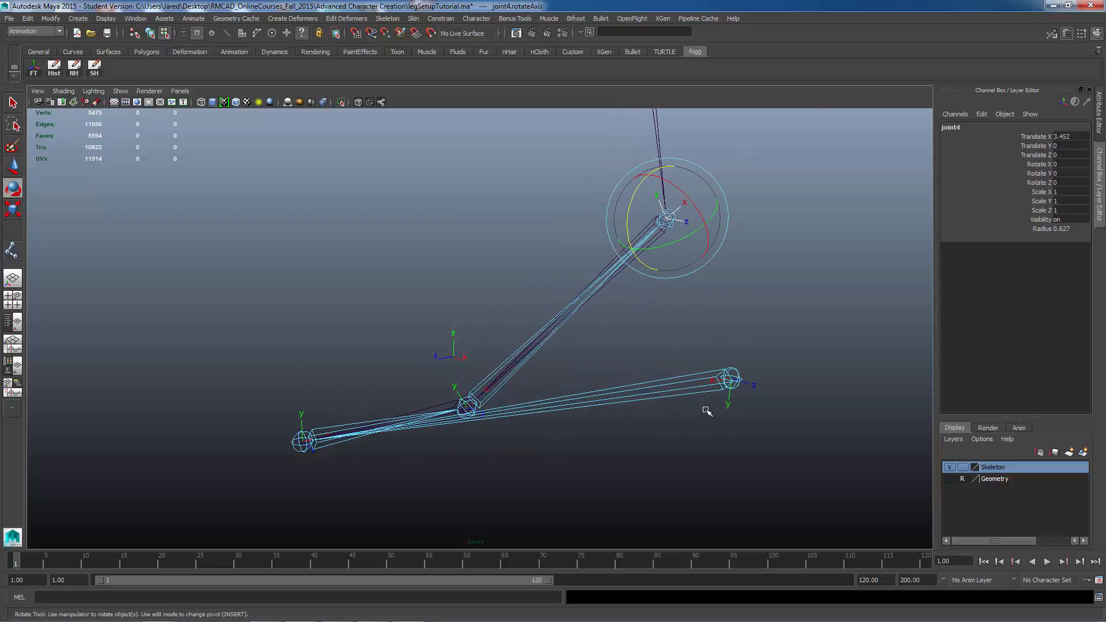
Step: Return to object selection and rename the heel joint of the reverse chain leftRevHeel
key(F8)
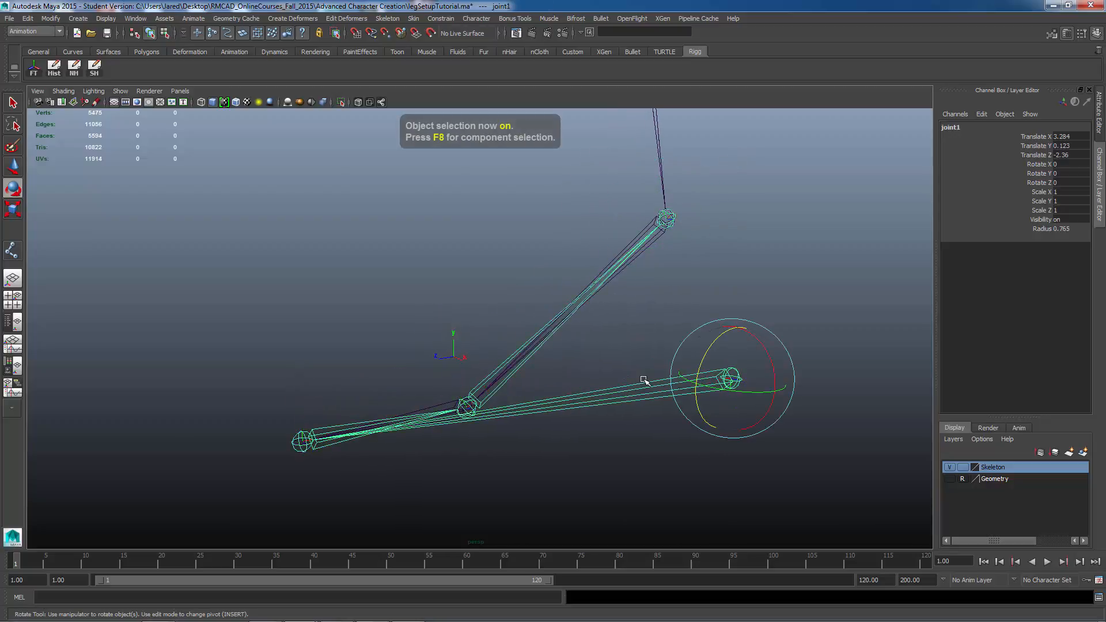
double_click(954, 128)
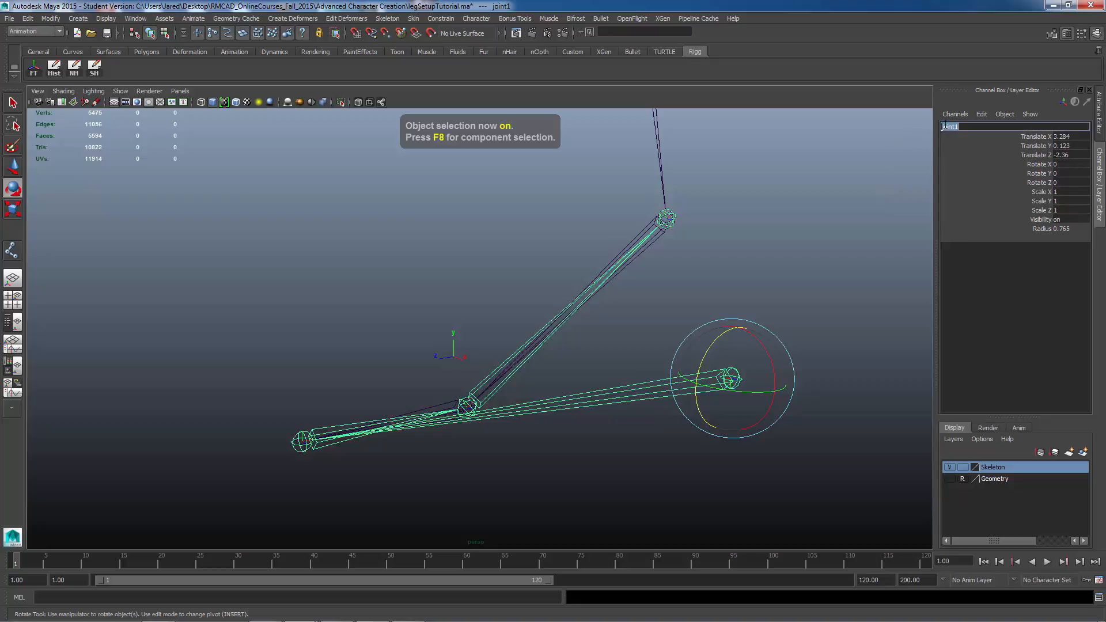
text(l_ftRev)
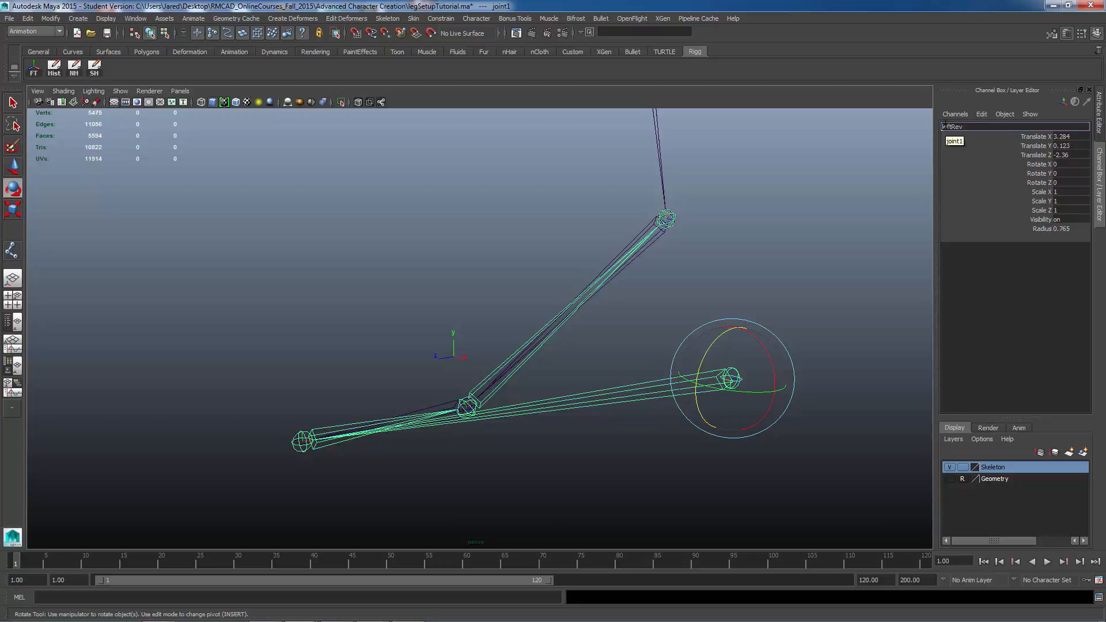
text(Heel)
key(Return)
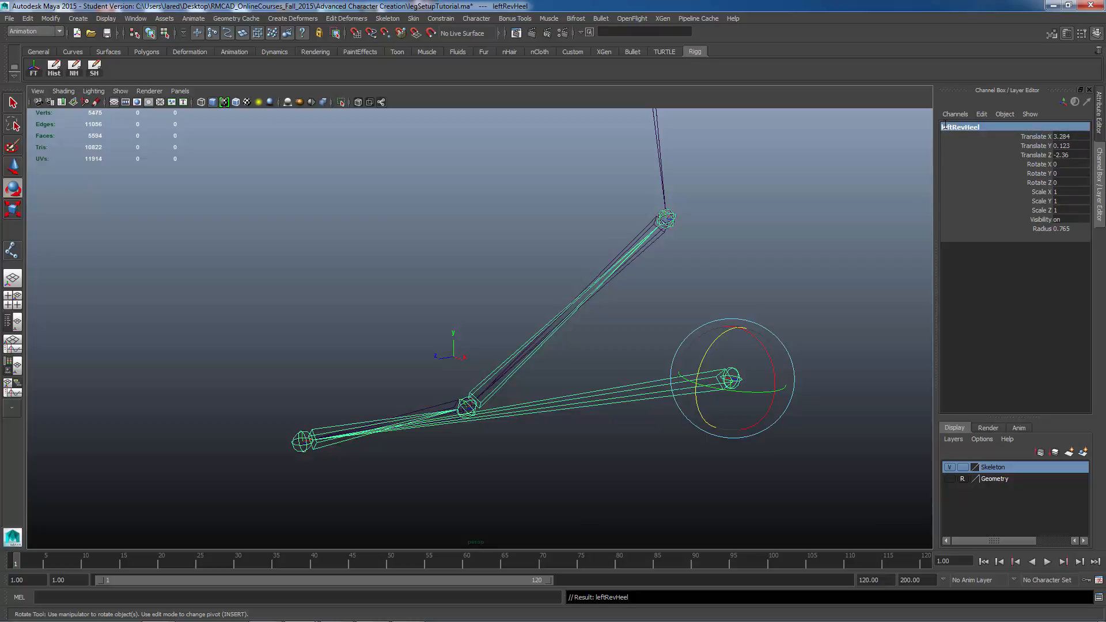
Step: Select the next joint down the reverse chain and rename it leftRevToeEnd
key(Down)
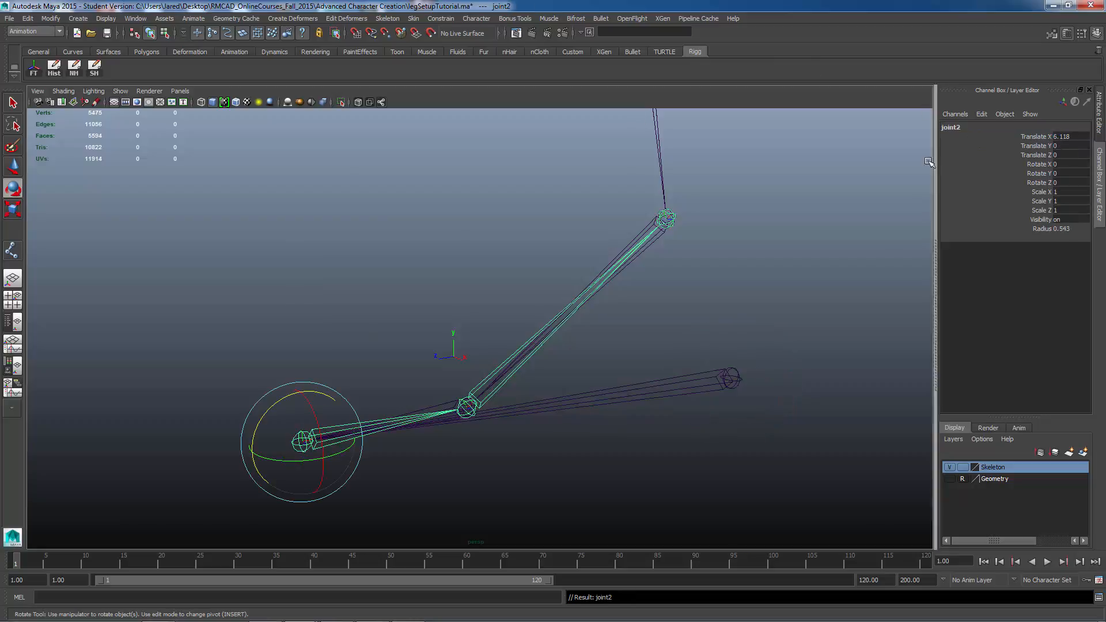
click(967, 131)
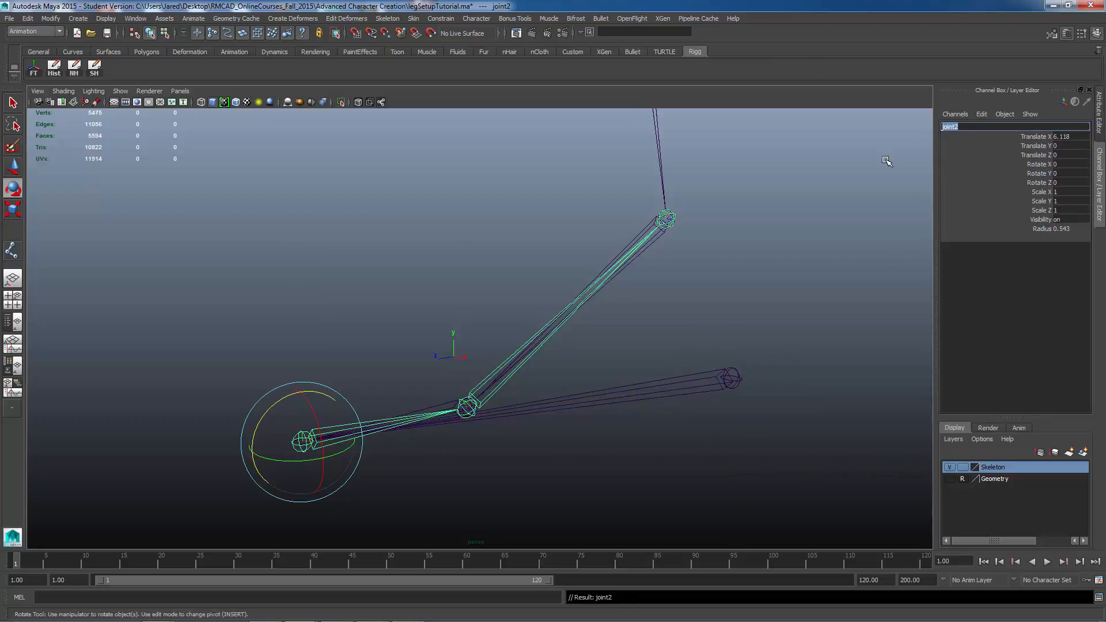
key(BackSpace)
key(Return)
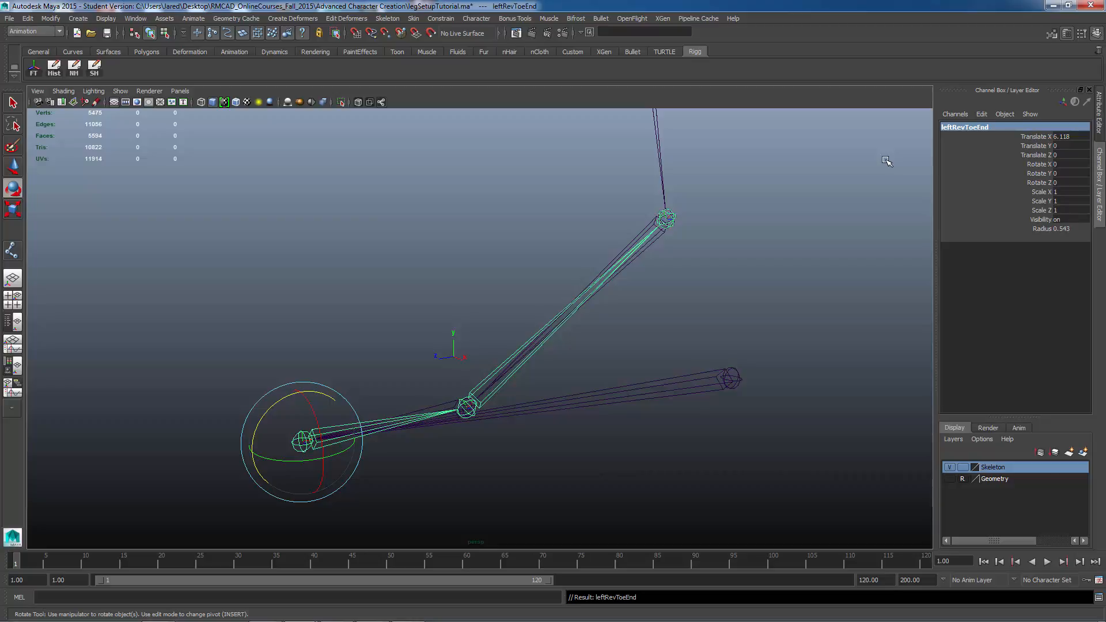
Step: Select the following joint, frame it, and rename it leftRevBall
key(Down)
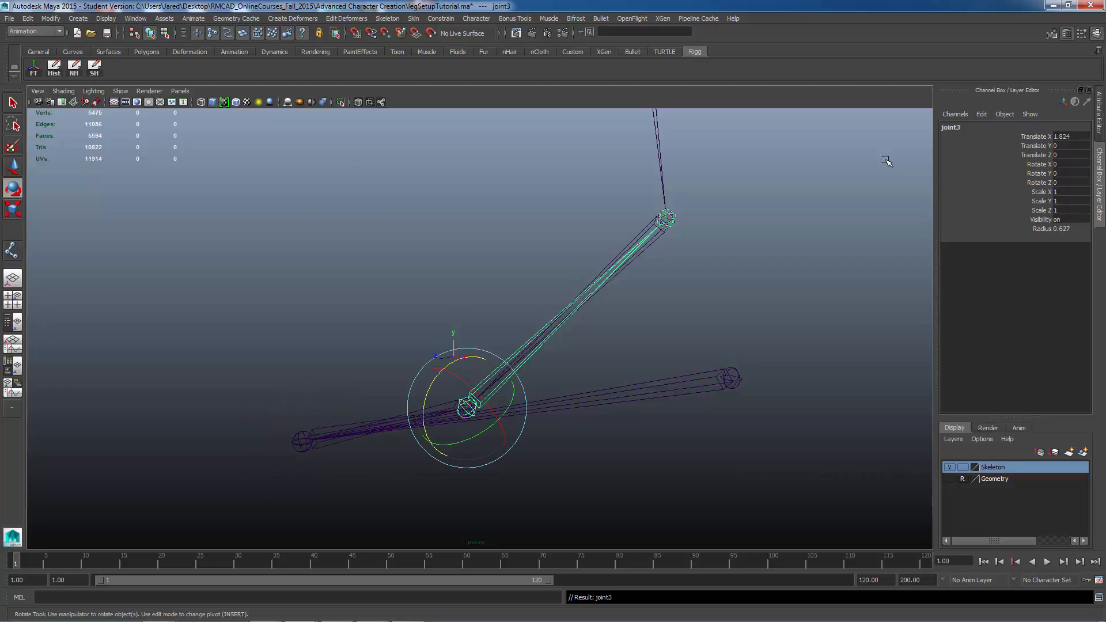
key(f)
key(t)
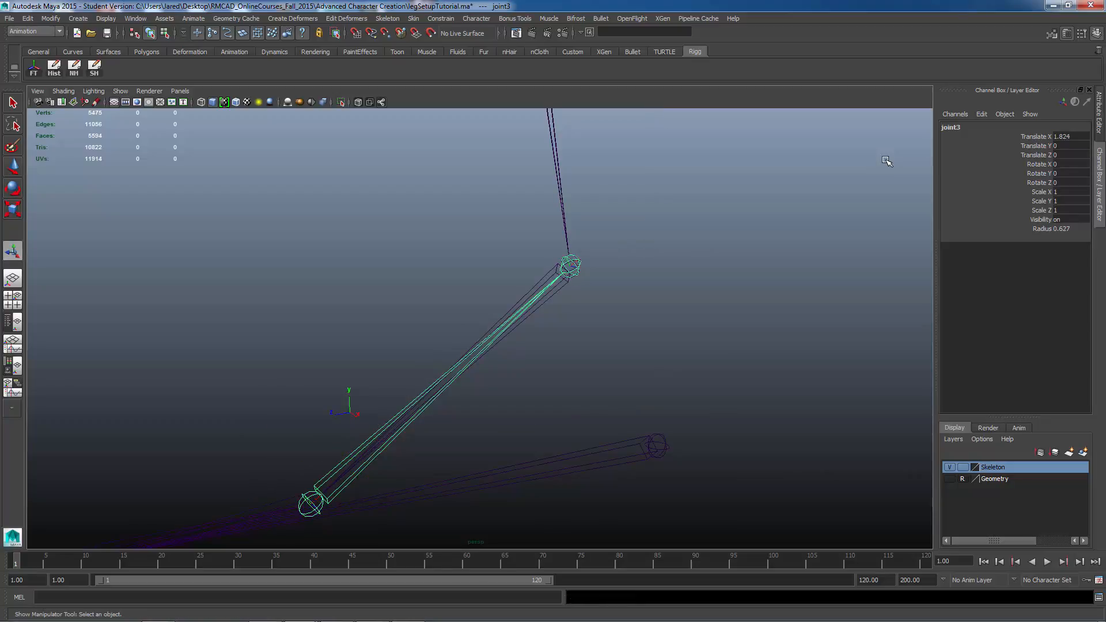
double_click(986, 130)
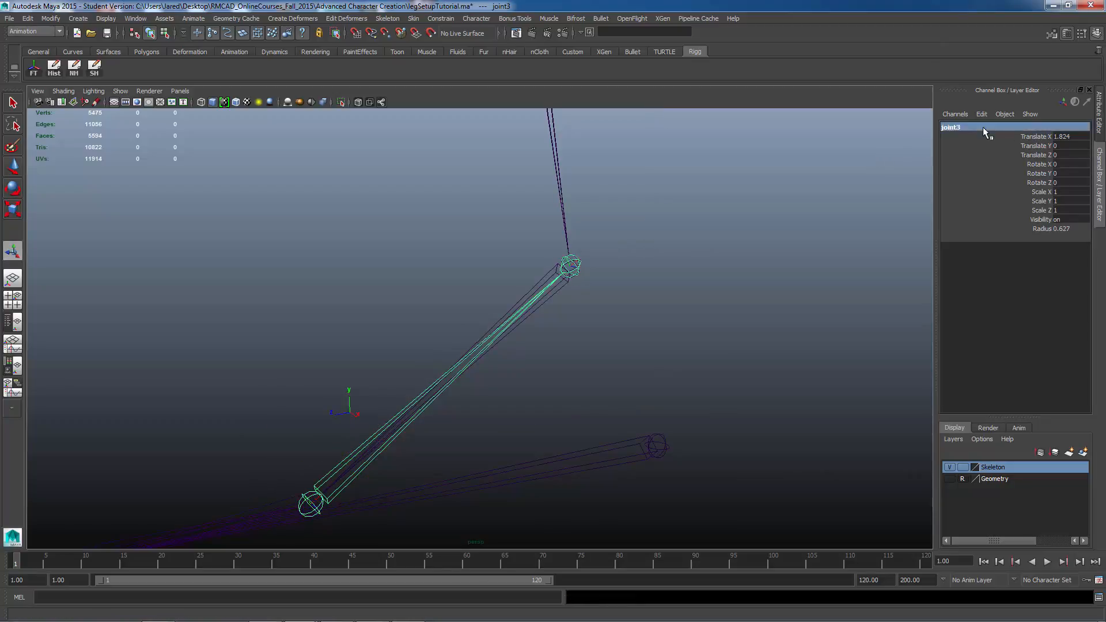
text(leftRevBall)
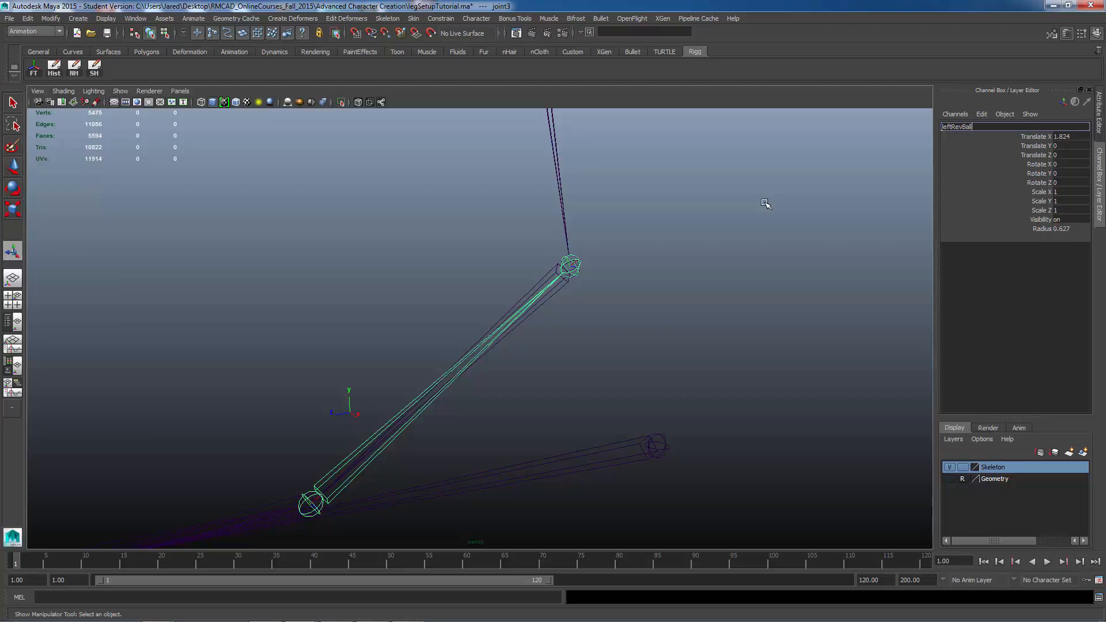
key(Return)
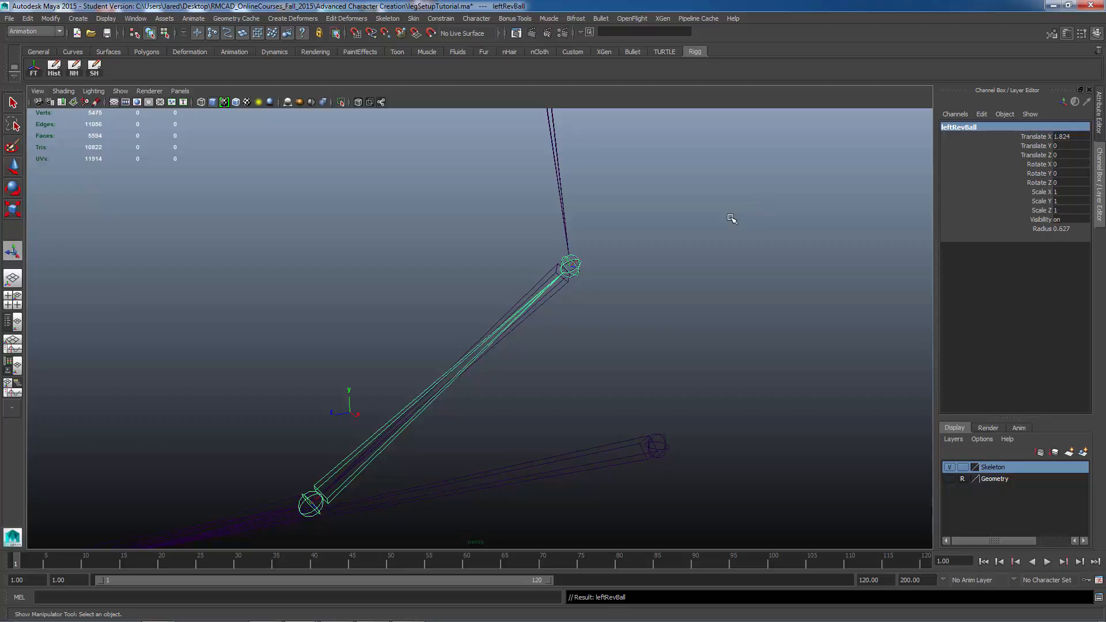
Step: Select the last joint of the reverse chain and rename it leftRevFoot
key(Down)
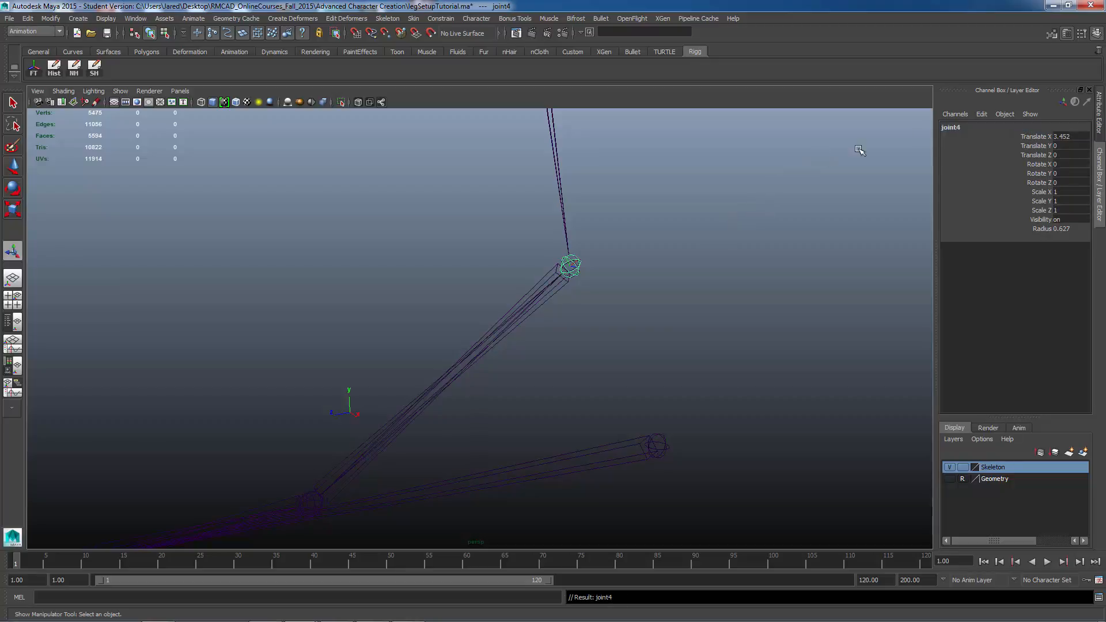
double_click(954, 127)
text(le)
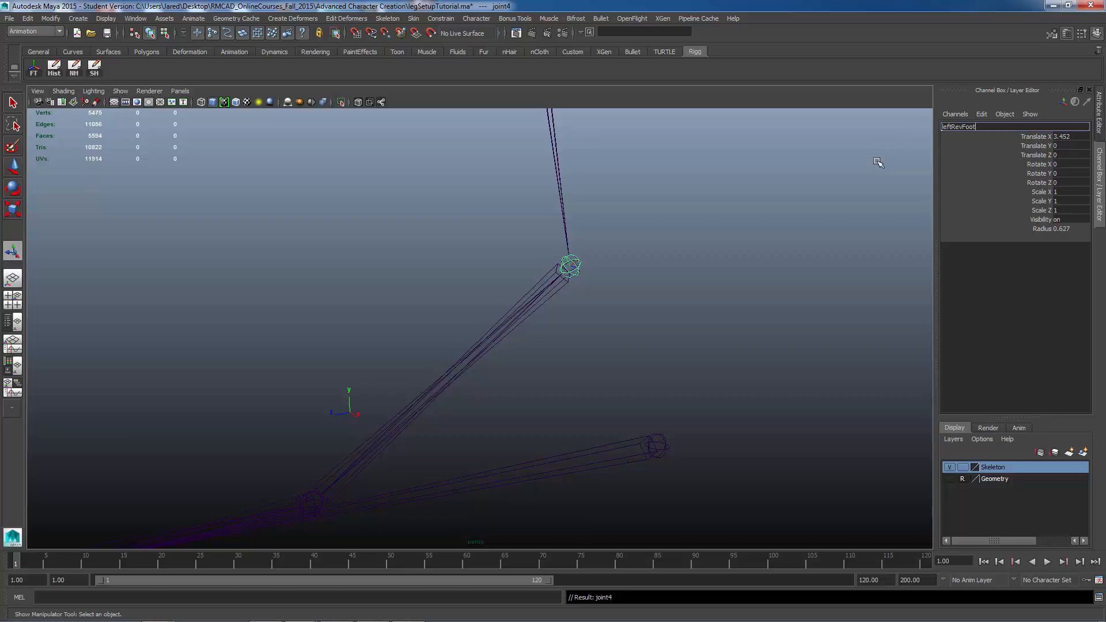
text(ftRevFoot)
key(Return)
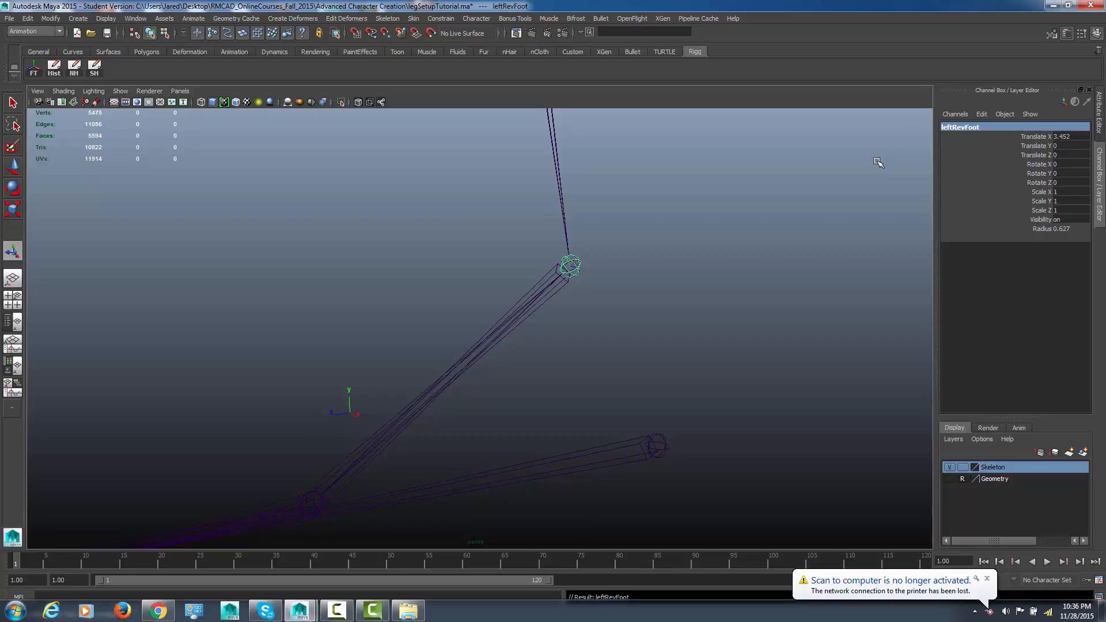
Step: Select the reverse foot chain's heel joint and freeze its transformations
alt+middle_drag(660, 288, 743, 245)
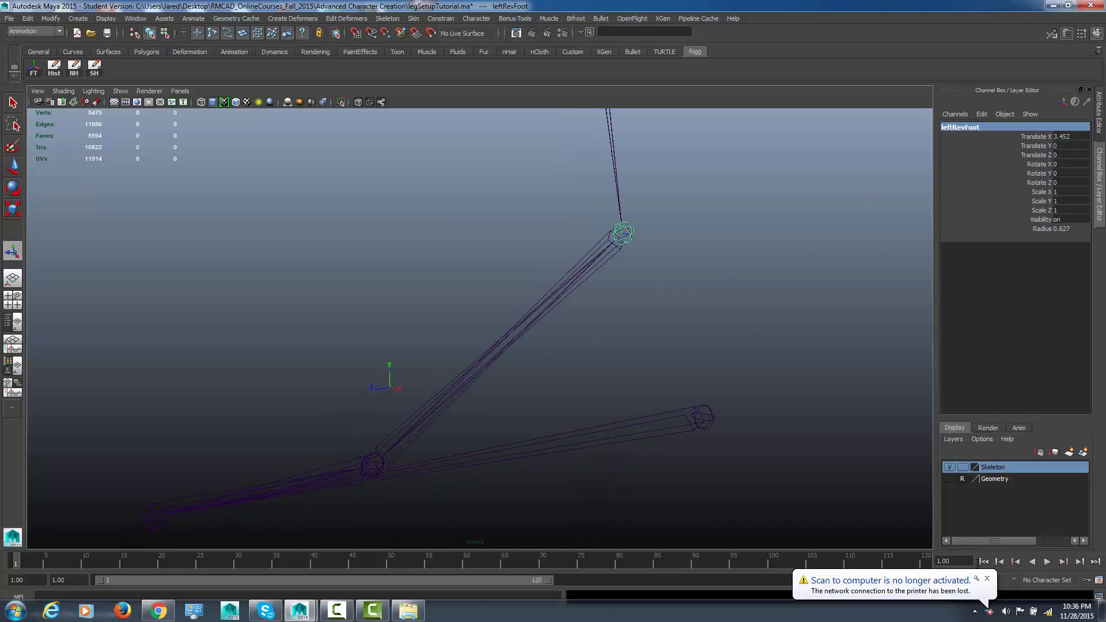
click(986, 578)
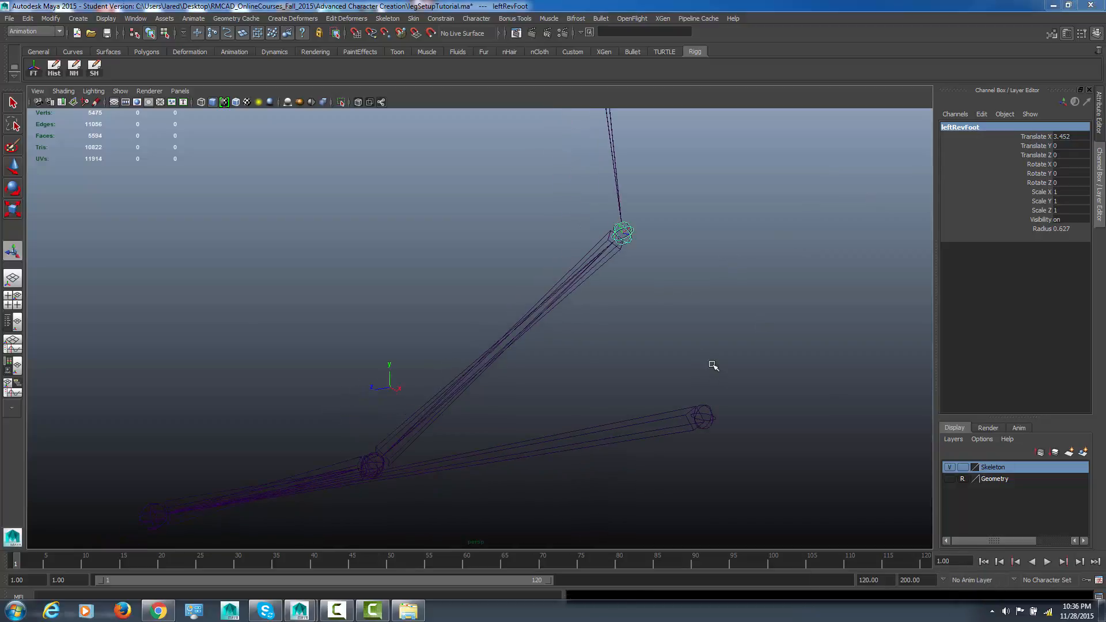
alt+middle_drag(713, 365, 764, 360)
scroll(723, 369, down, 1)
alt+drag(723, 370, 740, 370)
alt+middle_drag(739, 370, 749, 328)
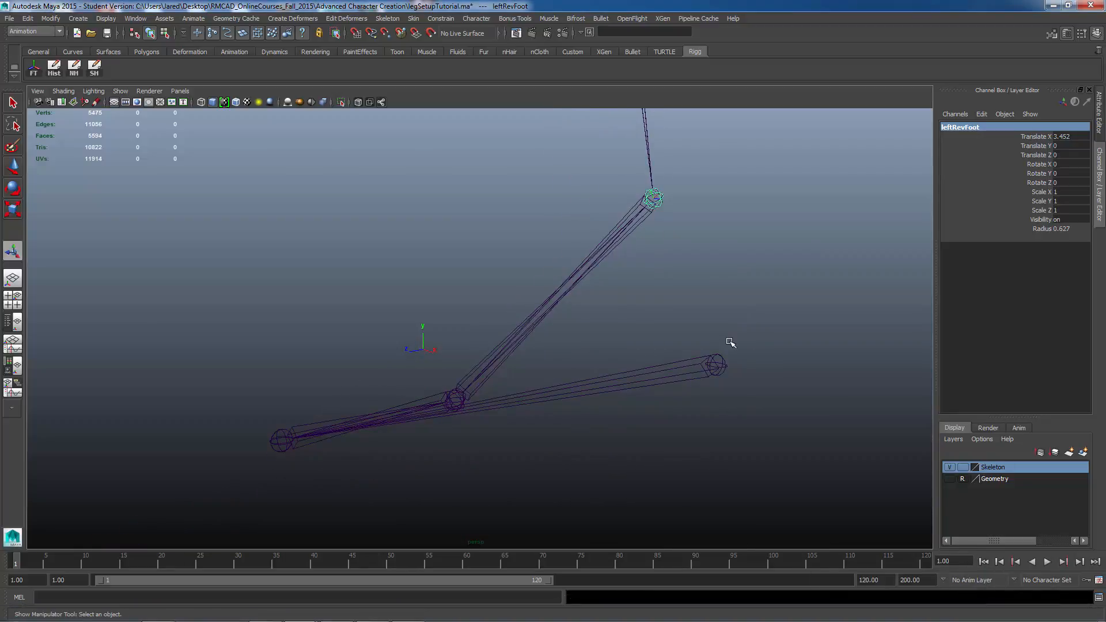
alt+drag(703, 358, 585, 400)
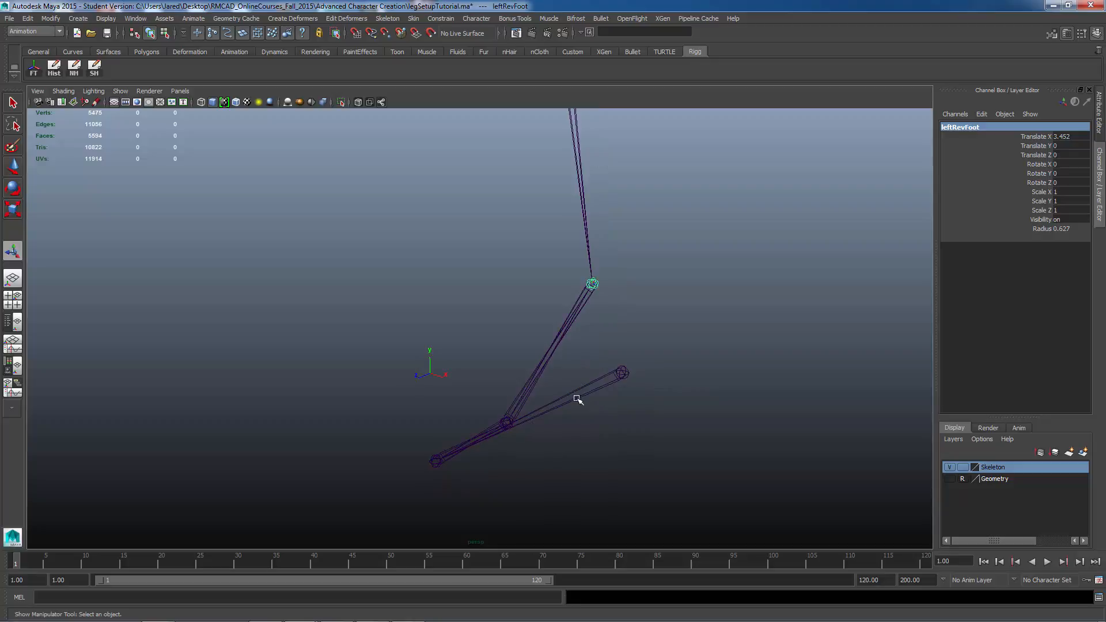
alt+middle_drag(597, 388, 662, 373)
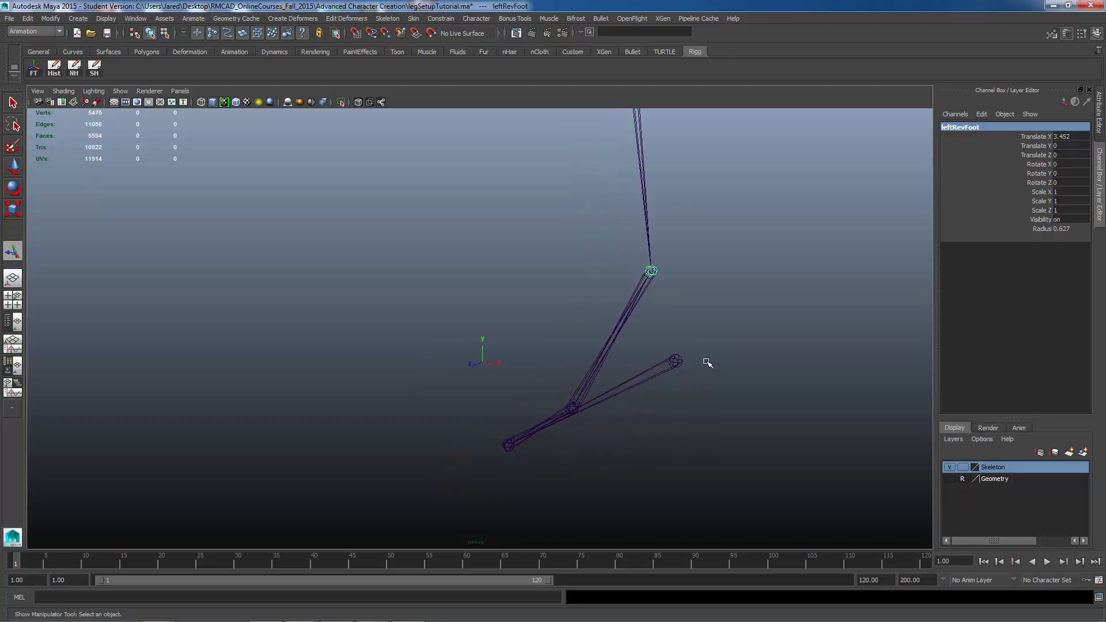
click(673, 360)
alt+middle_drag(679, 279, 696, 333)
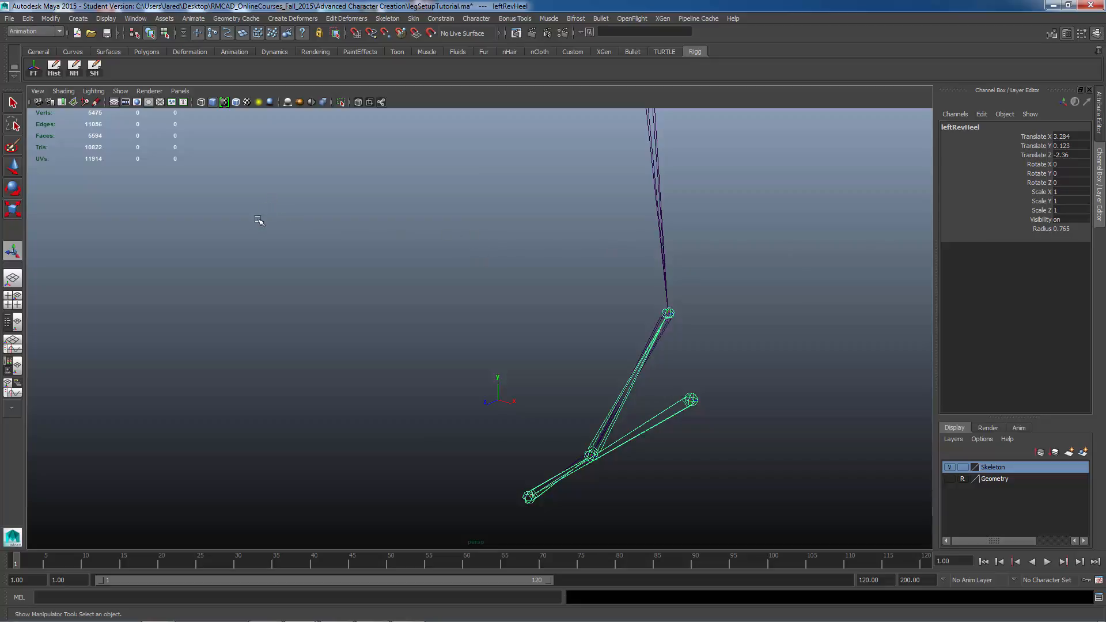
click(48, 22)
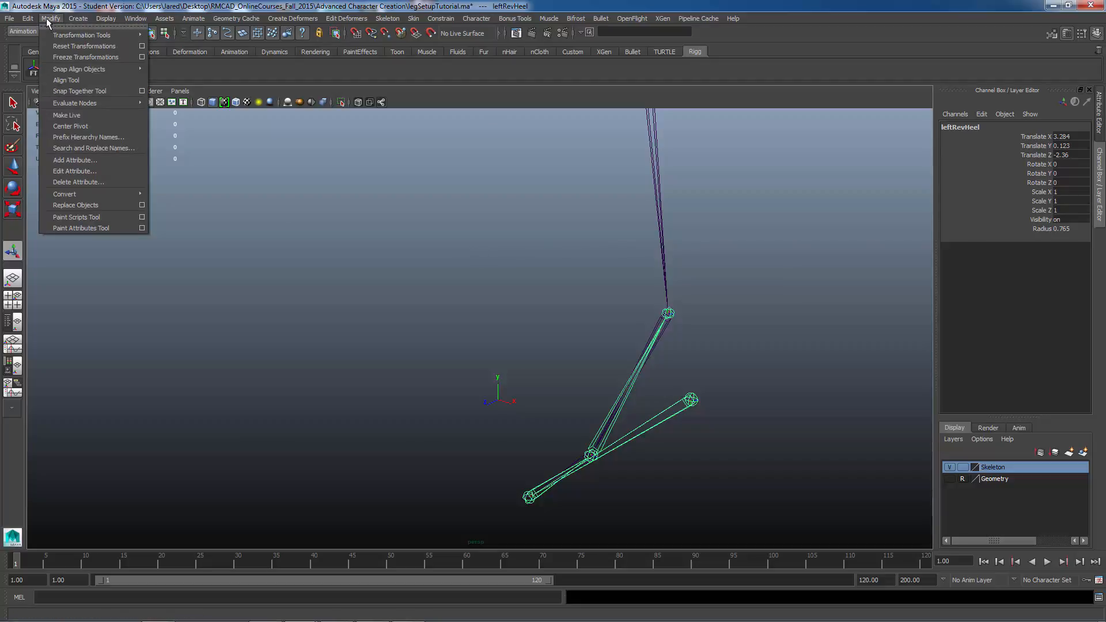
click(67, 57)
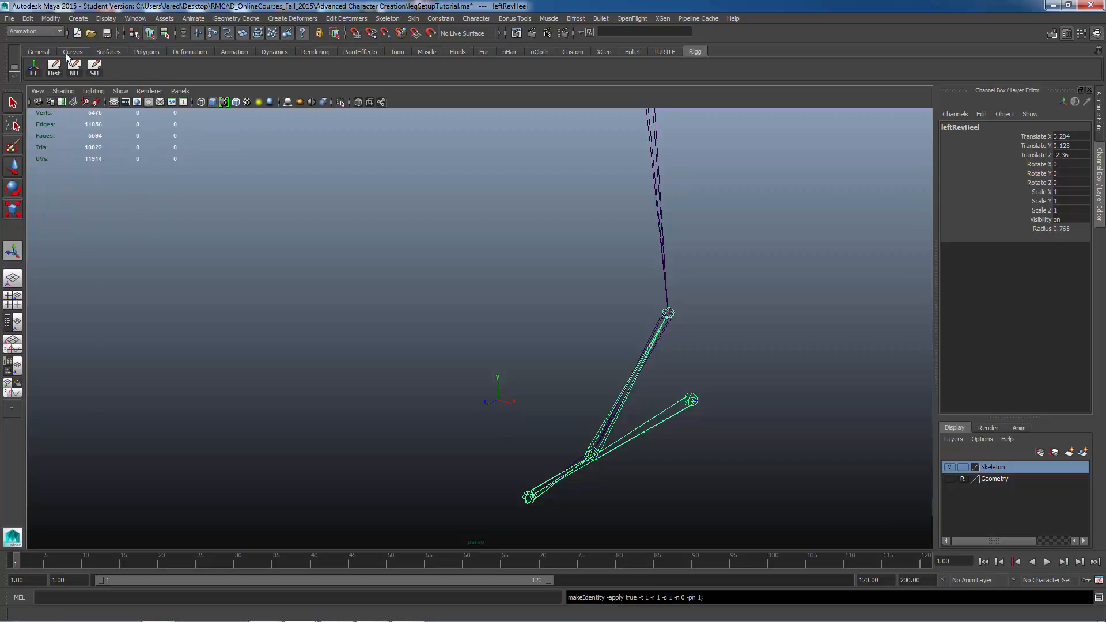
Step: Select the left upper leg joint and freeze its transformations
alt+right_drag(582, 353, 481, 205)
click(497, 138)
alt+middle_drag(463, 167, 546, 250)
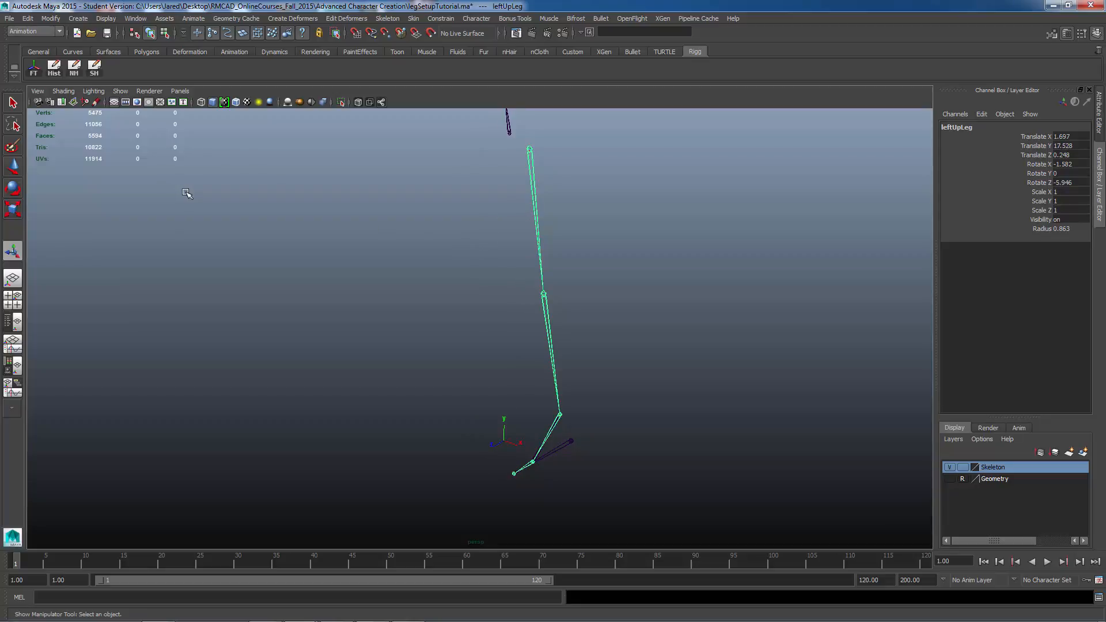
click(51, 18)
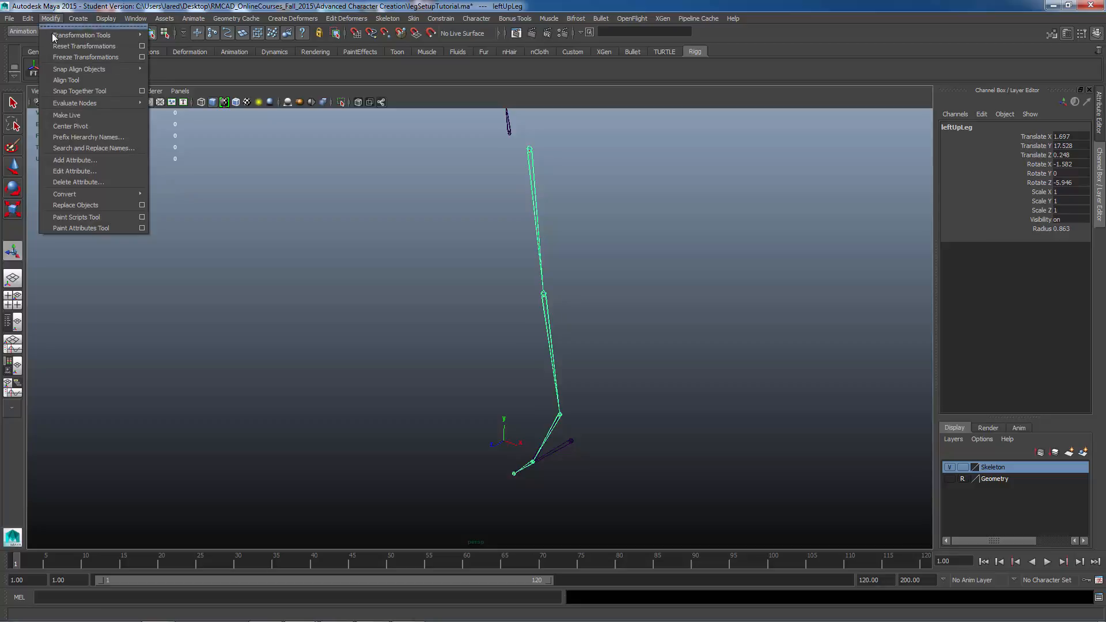
click(72, 60)
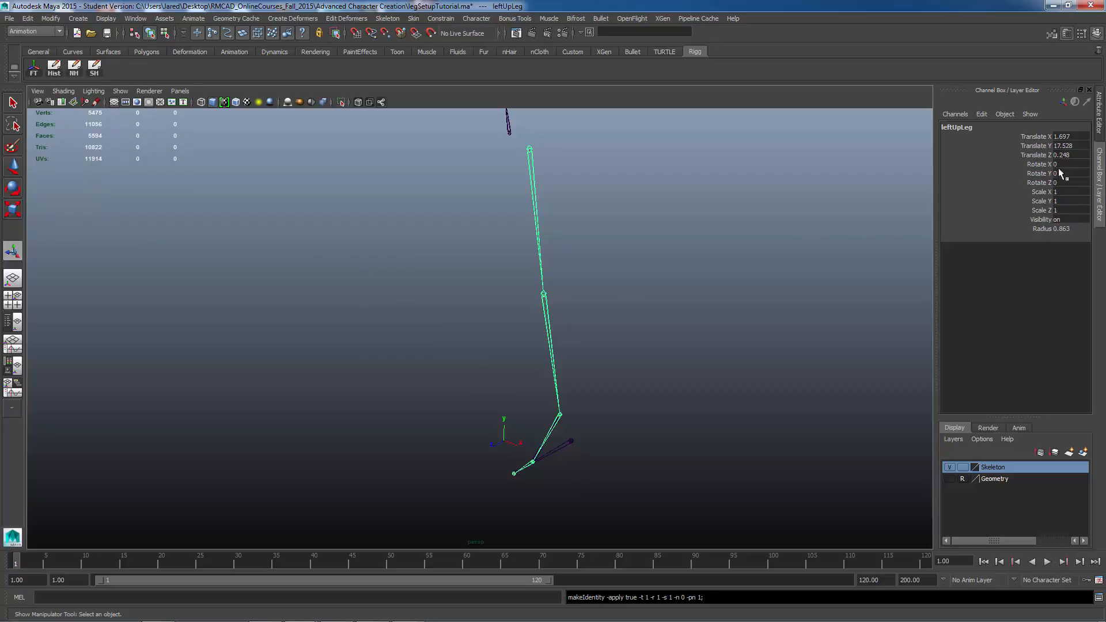
Step: Open the Outliner and select the leftRevHeel chain in it
alt+middle_drag(617, 421, 612, 351)
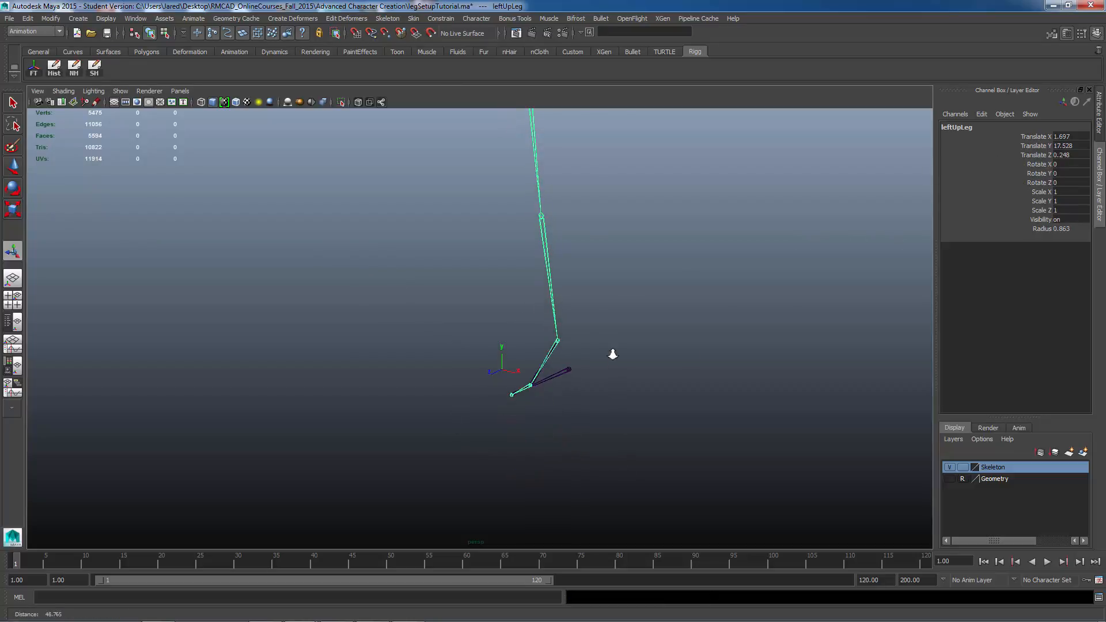
alt+right_drag(612, 351, 669, 350)
alt+drag(622, 365, 622, 389)
click(135, 18)
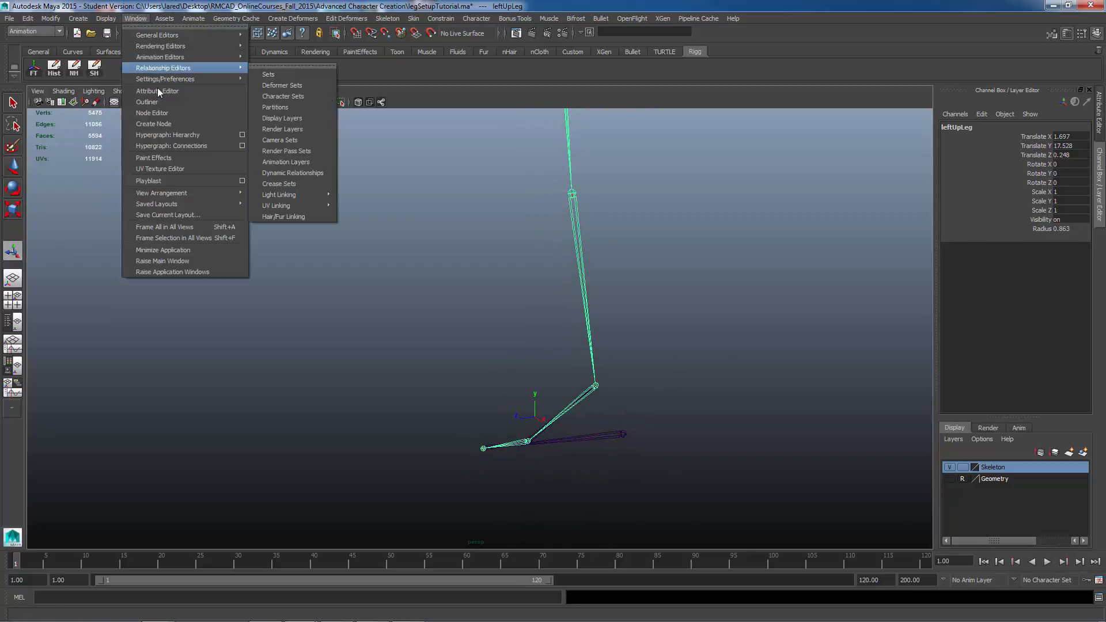
click(161, 102)
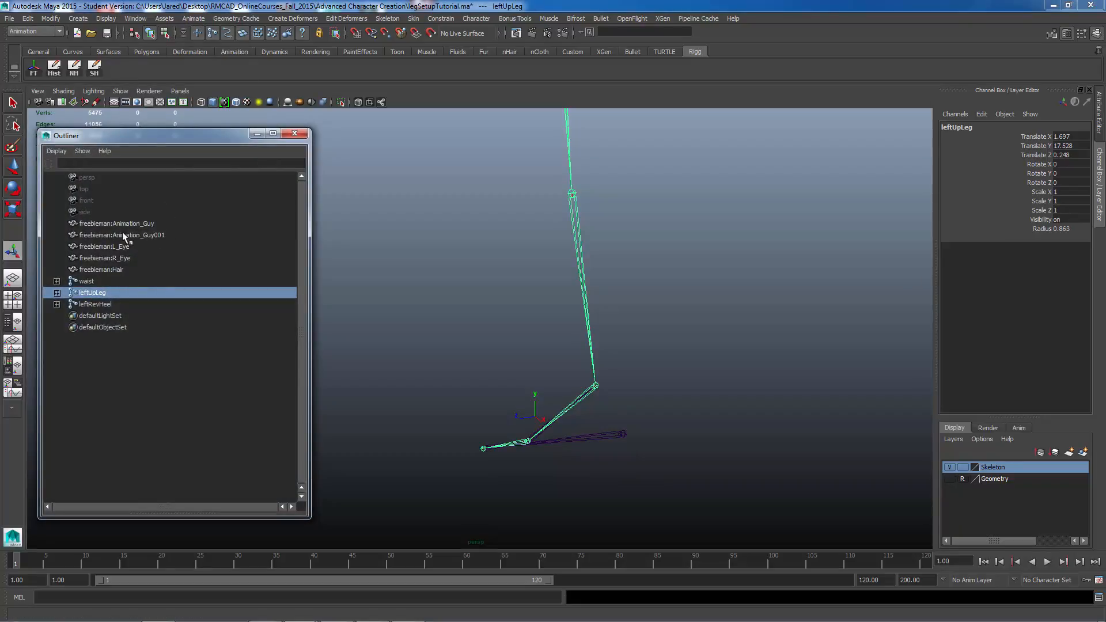
key(t)
alt+middle_drag(500, 309, 497, 327)
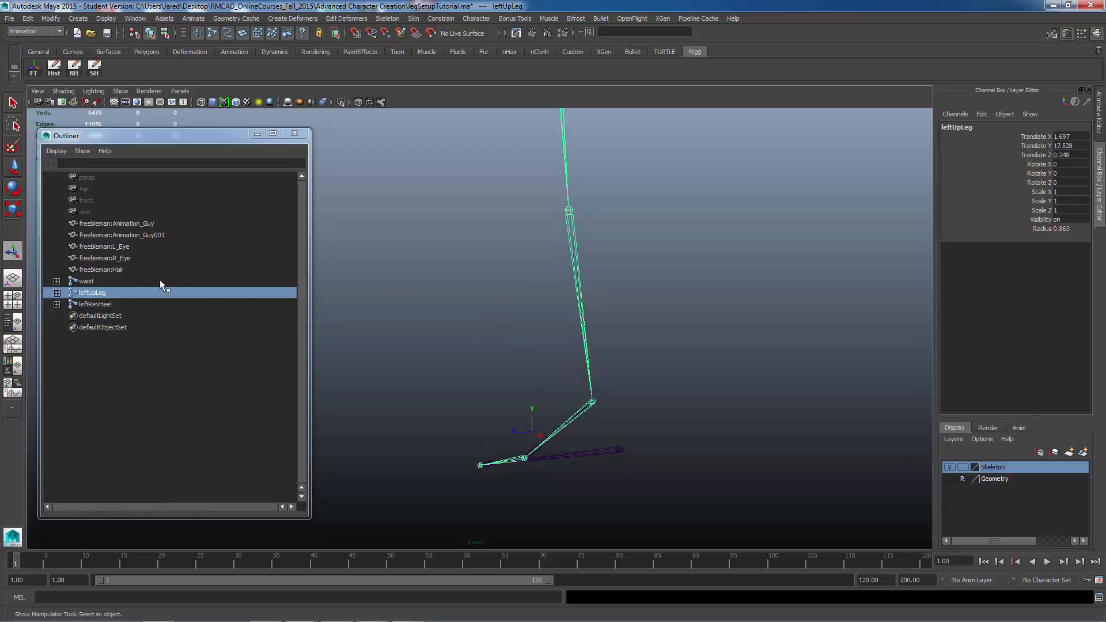
click(96, 301)
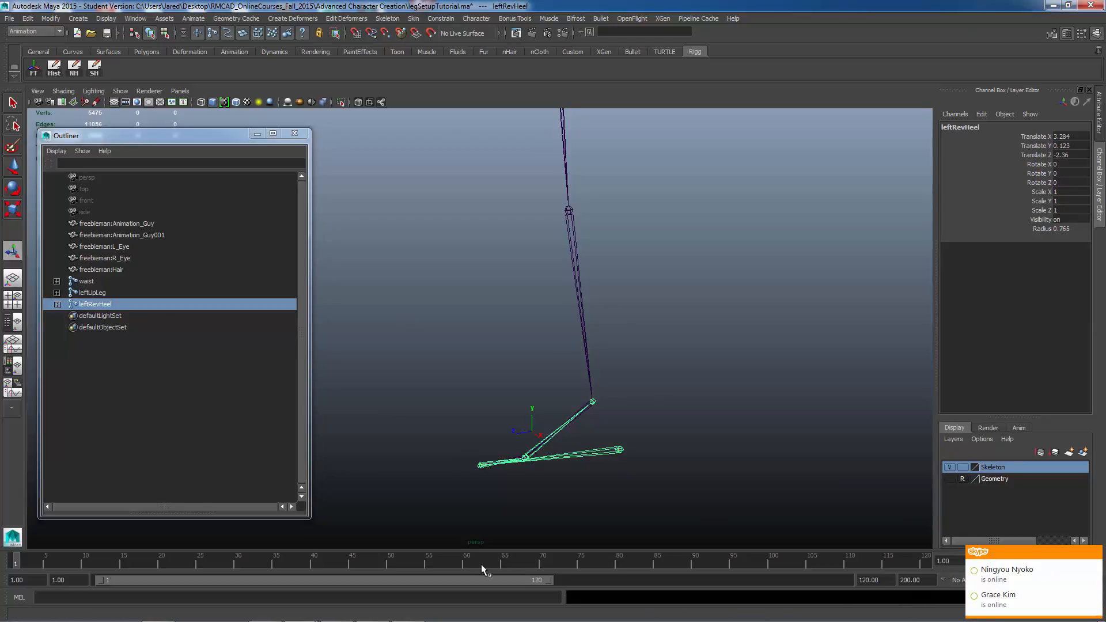
Step: Switch to Skype in the taskbar and quit it
mouse_move(426, 621)
click(266, 613)
right_click(266, 612)
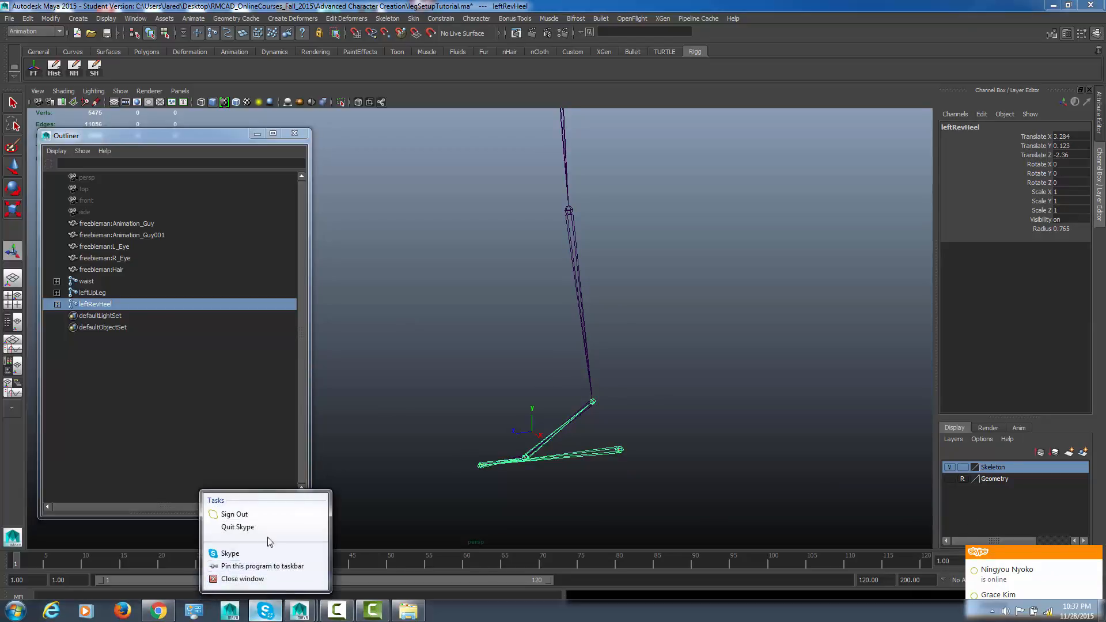
click(298, 526)
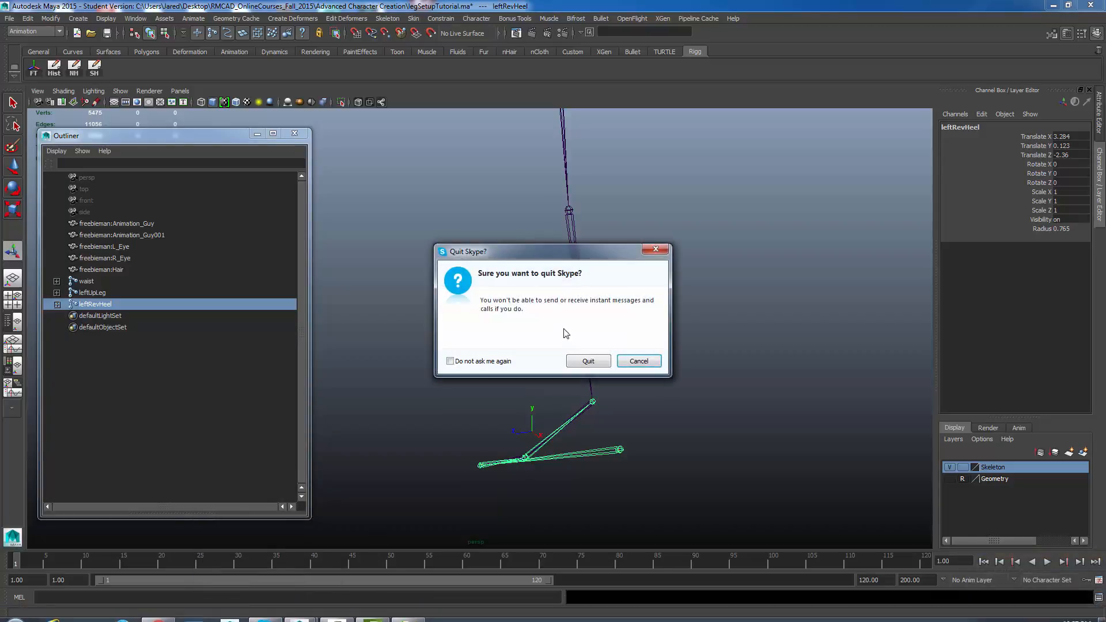
click(586, 361)
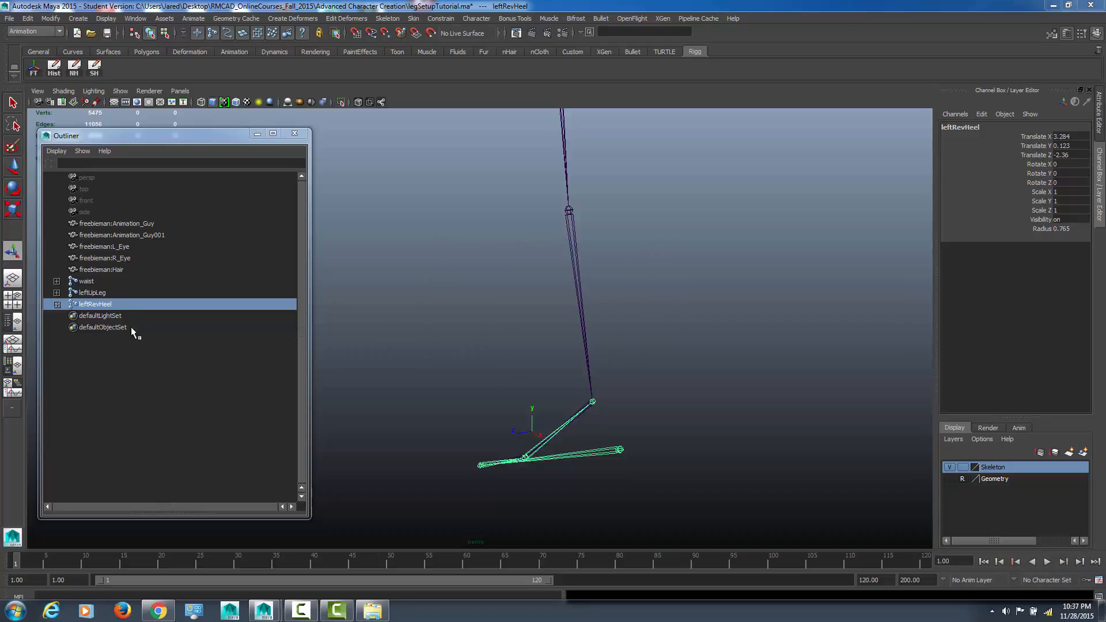
Step: Hide the leftRevHeel reverse foot chain
click(89, 309)
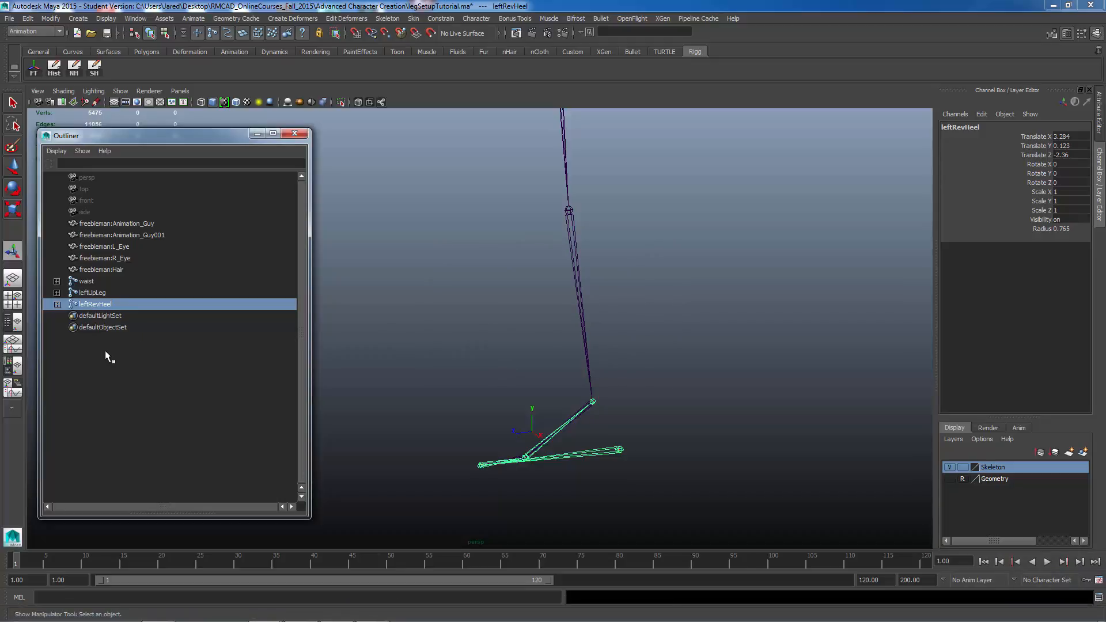
key(ctrl+h)
click(530, 258)
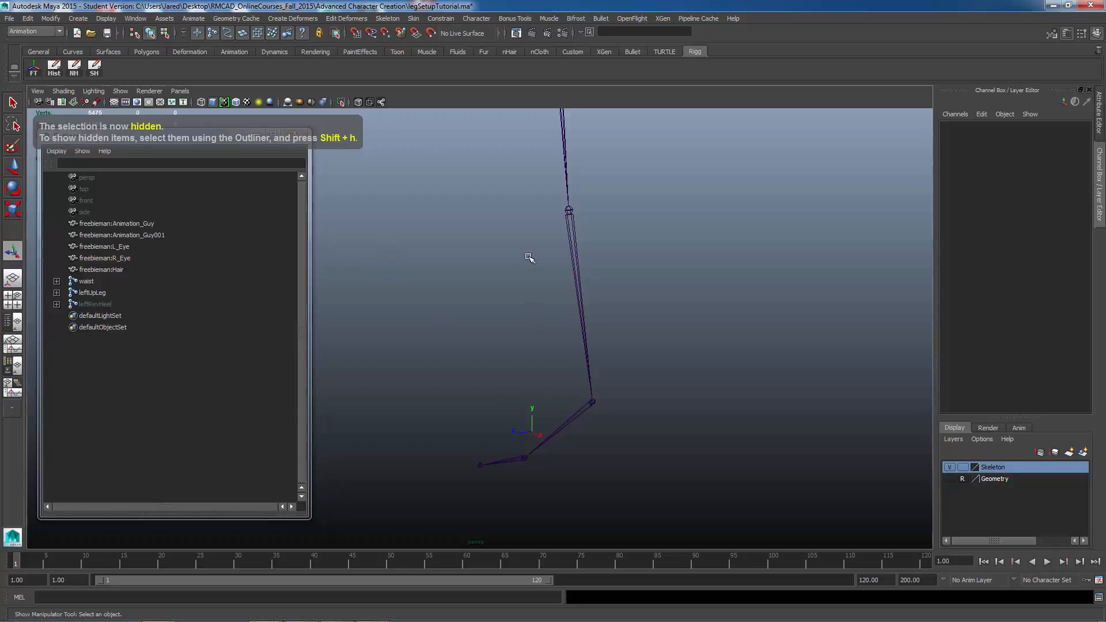
alt+right_drag(641, 255, 498, 259)
alt+middle_drag(511, 341, 512, 390)
alt+right_drag(541, 380, 510, 346)
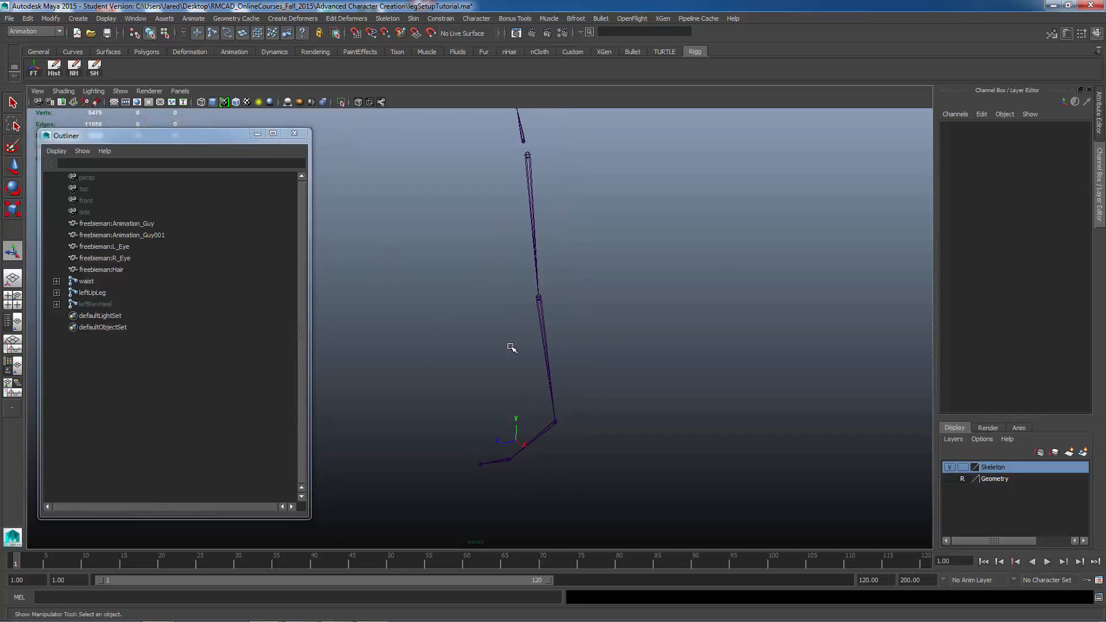
alt+drag(519, 365, 519, 366)
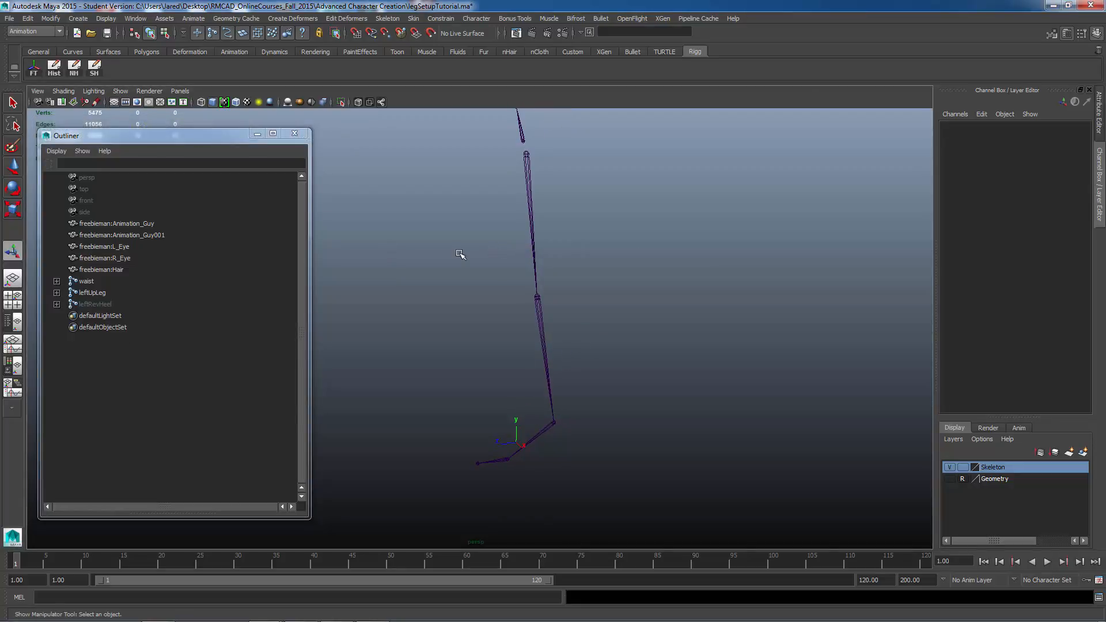
Step: Open the IK Handle Tool options, set the solver to Rotate-Plane Solver and enable Sticky
click(390, 18)
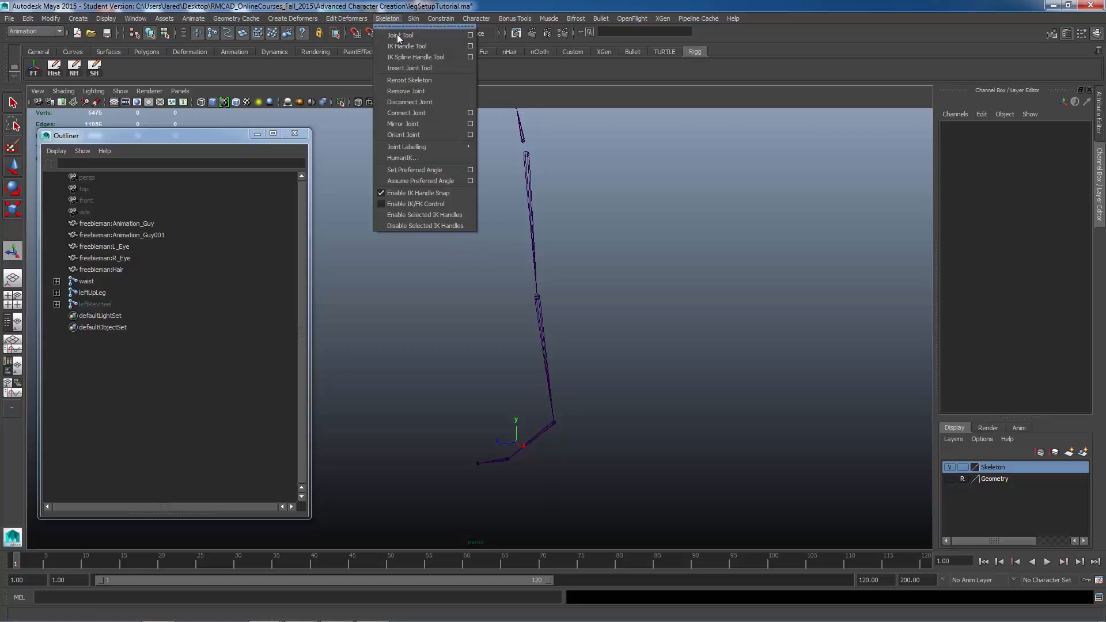
click(470, 46)
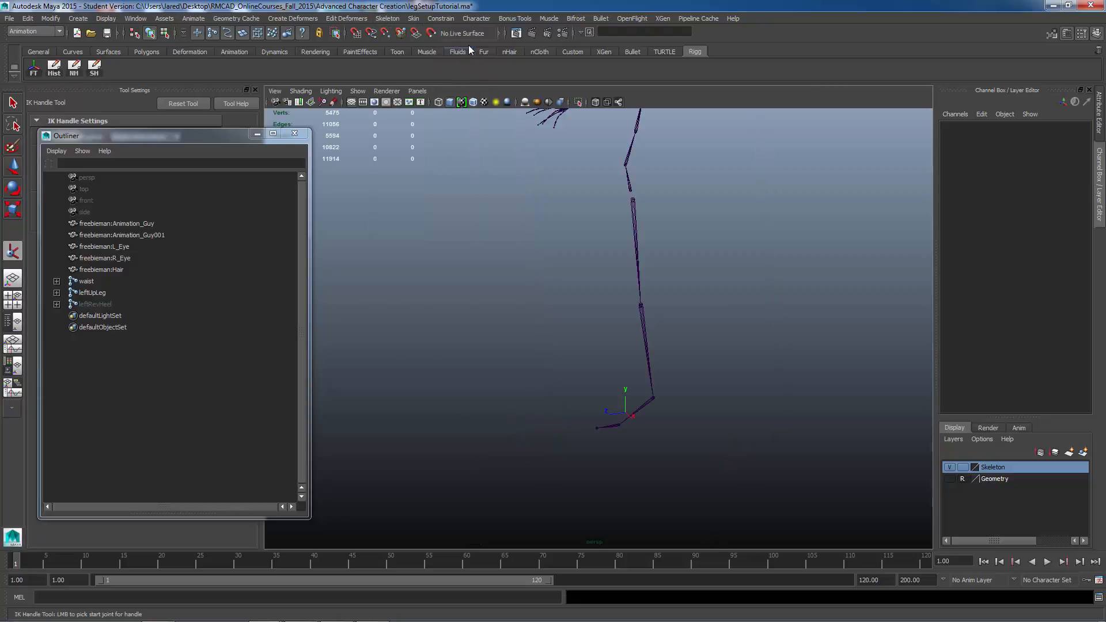
click(256, 135)
drag(259, 245, 269, 241)
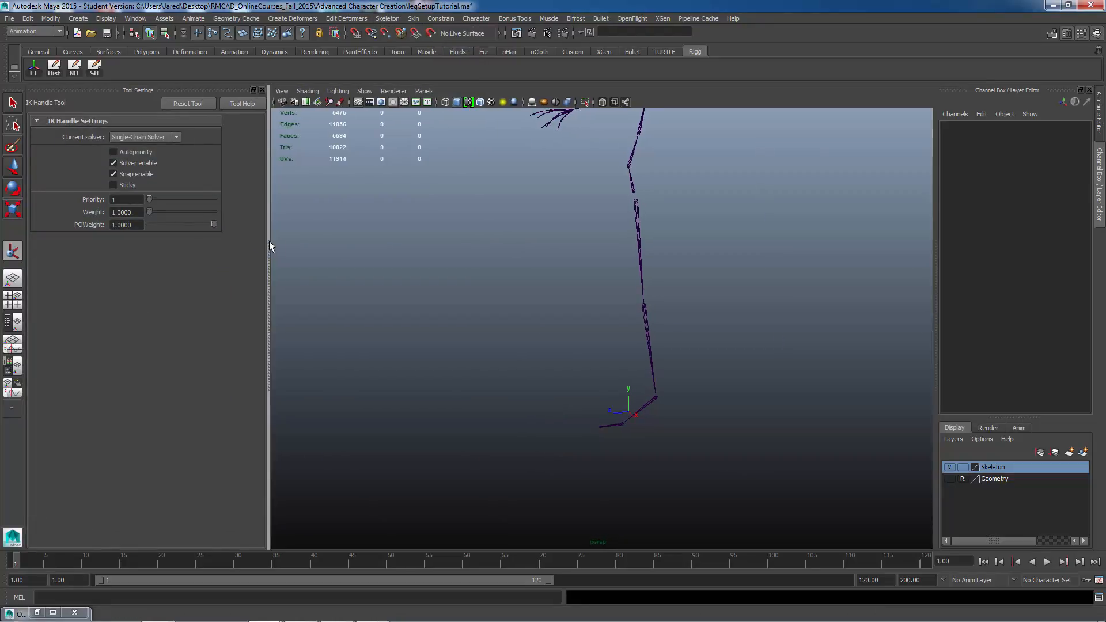
click(133, 136)
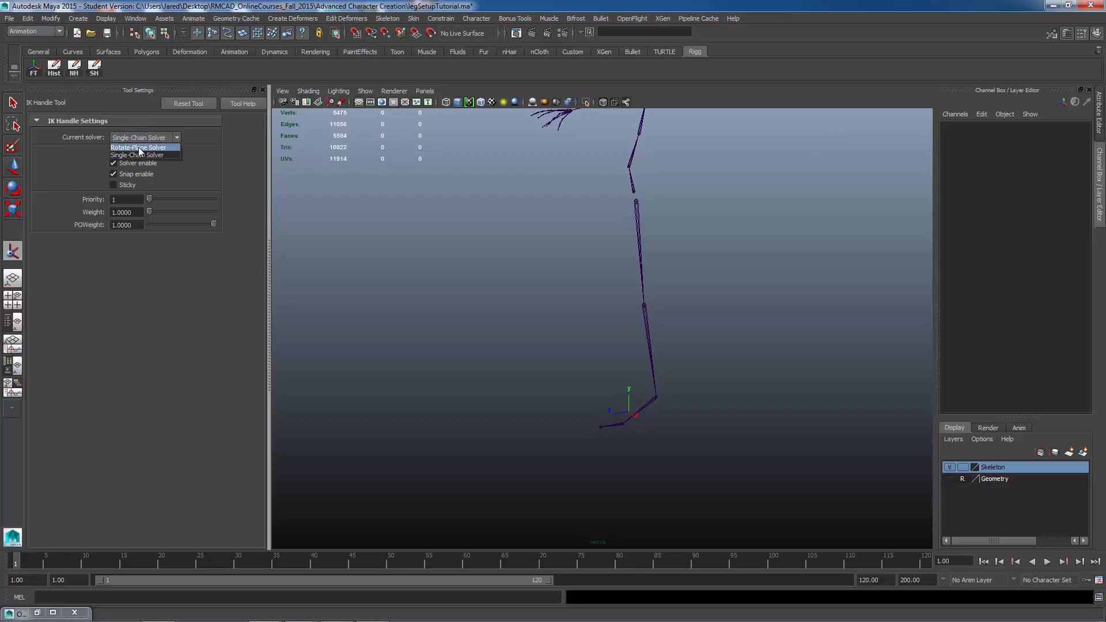
click(139, 148)
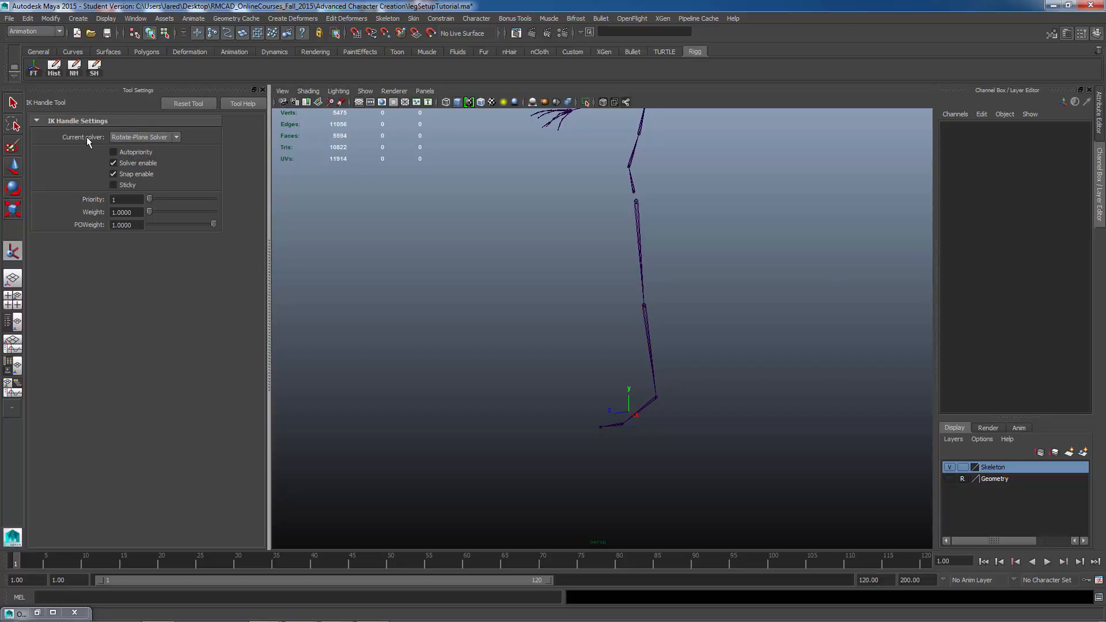
click(113, 184)
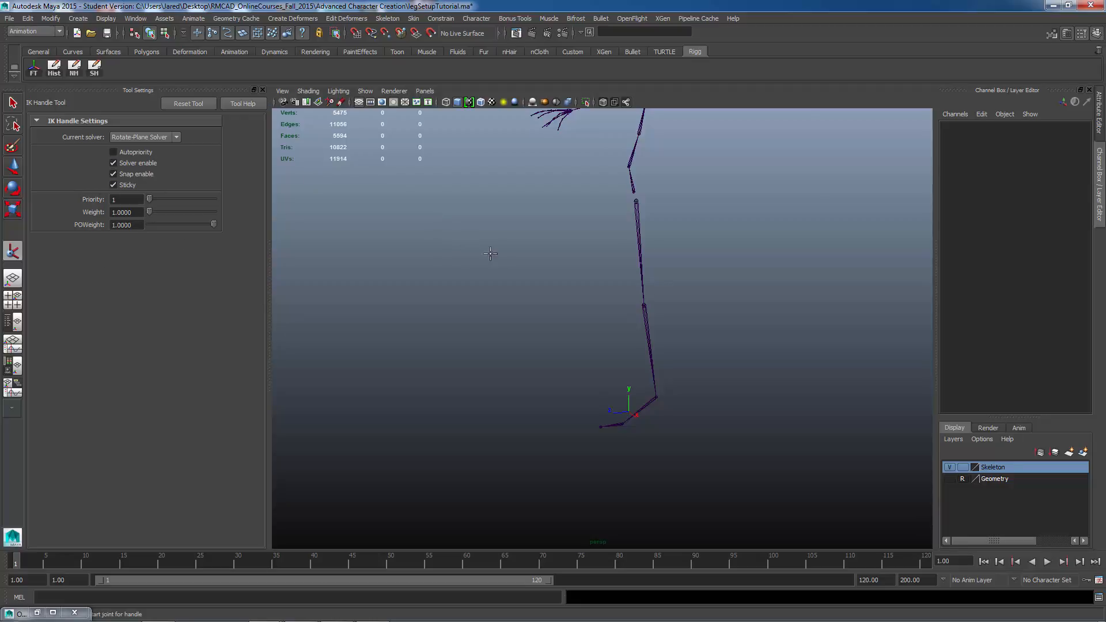
Step: Create an IK handle from the left upper leg joint down to the ankle joint
alt+drag(486, 251, 596, 266)
alt+right_drag(595, 266, 684, 282)
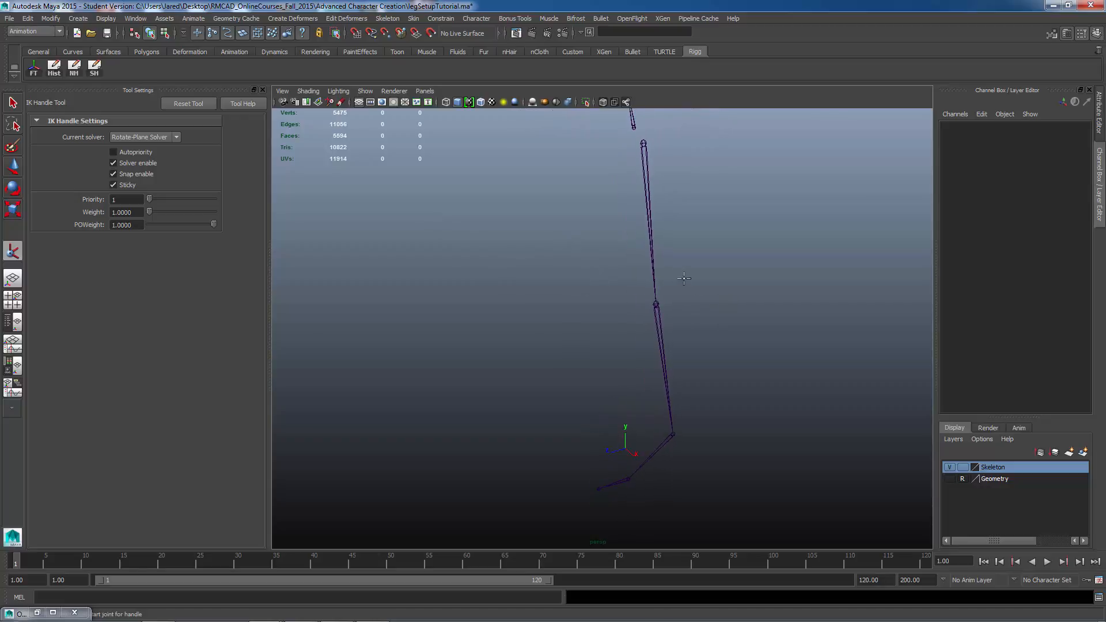
click(641, 148)
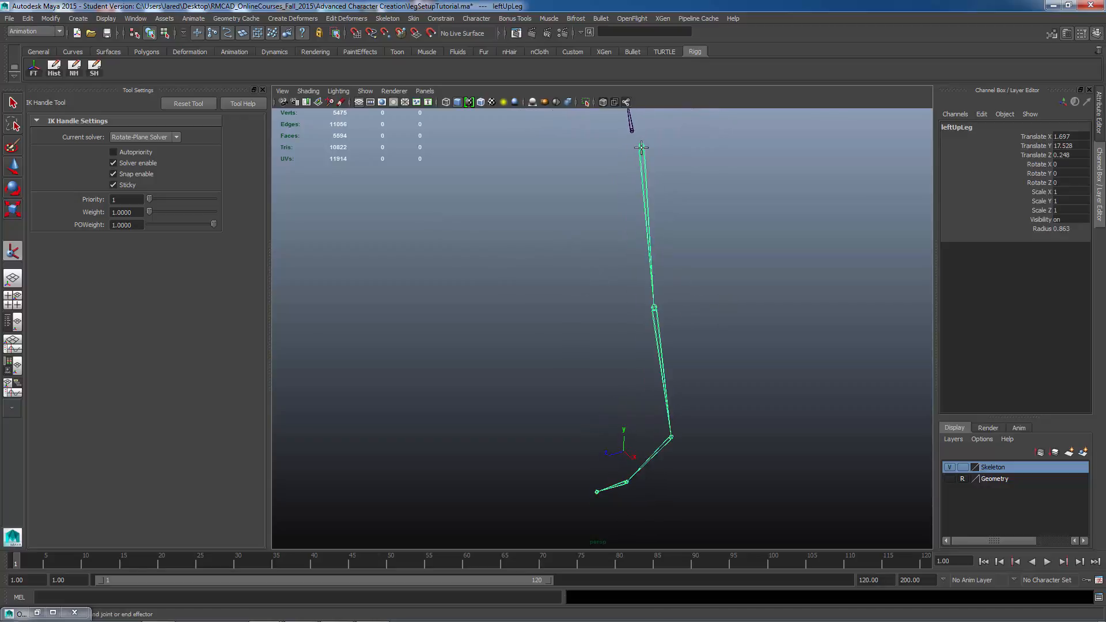
click(671, 438)
Step: Rename the new leg IK handle to leftLegIK
key(e)
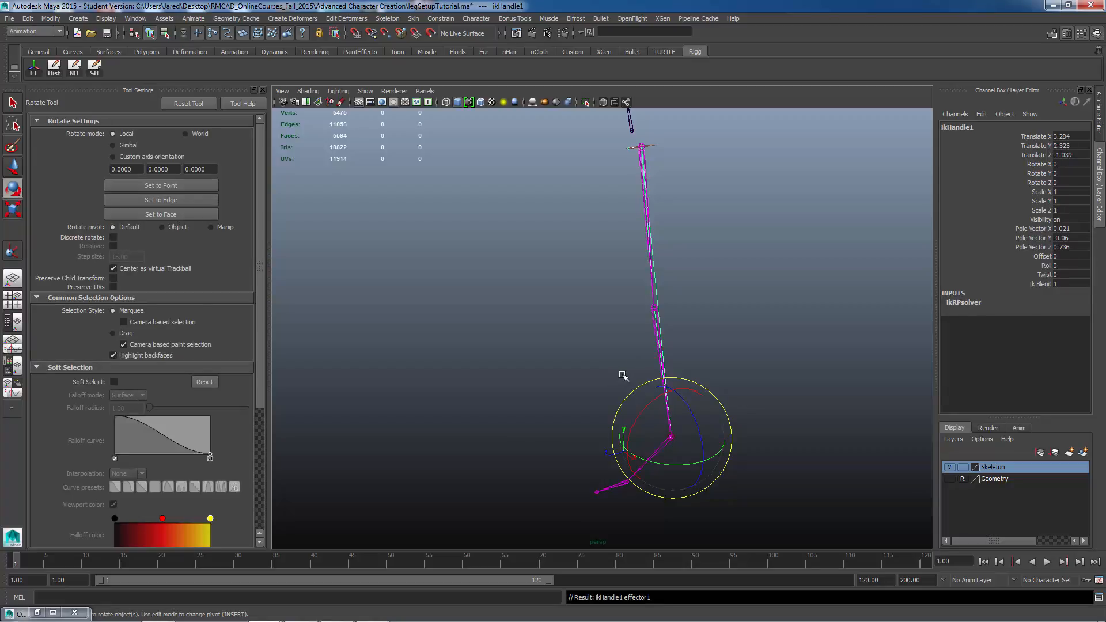
alt+drag(610, 403, 595, 423)
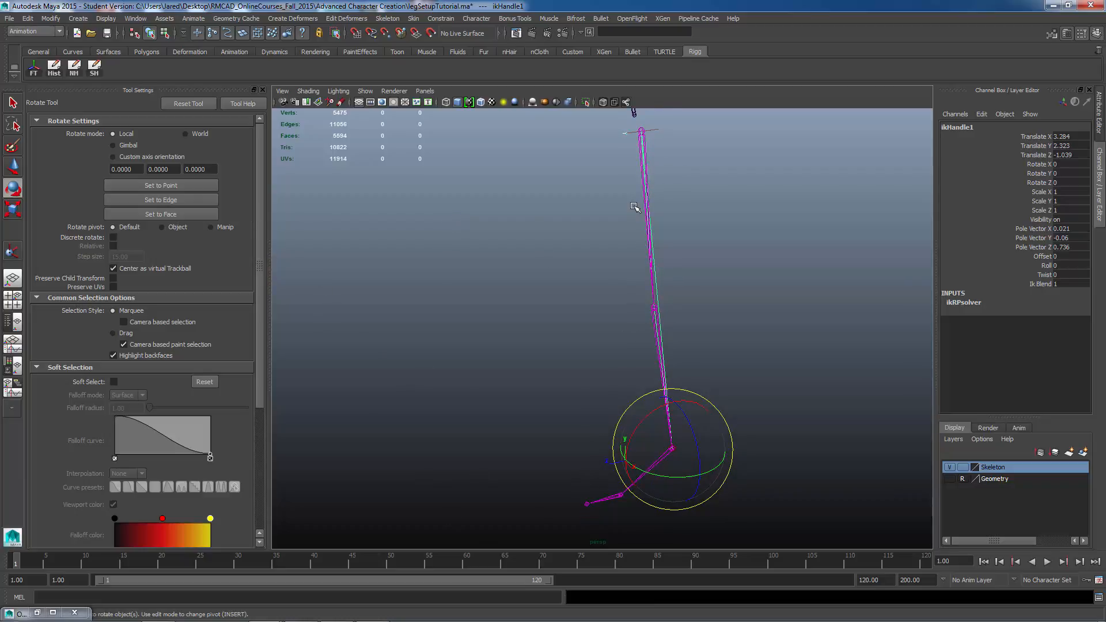
double_click(962, 128)
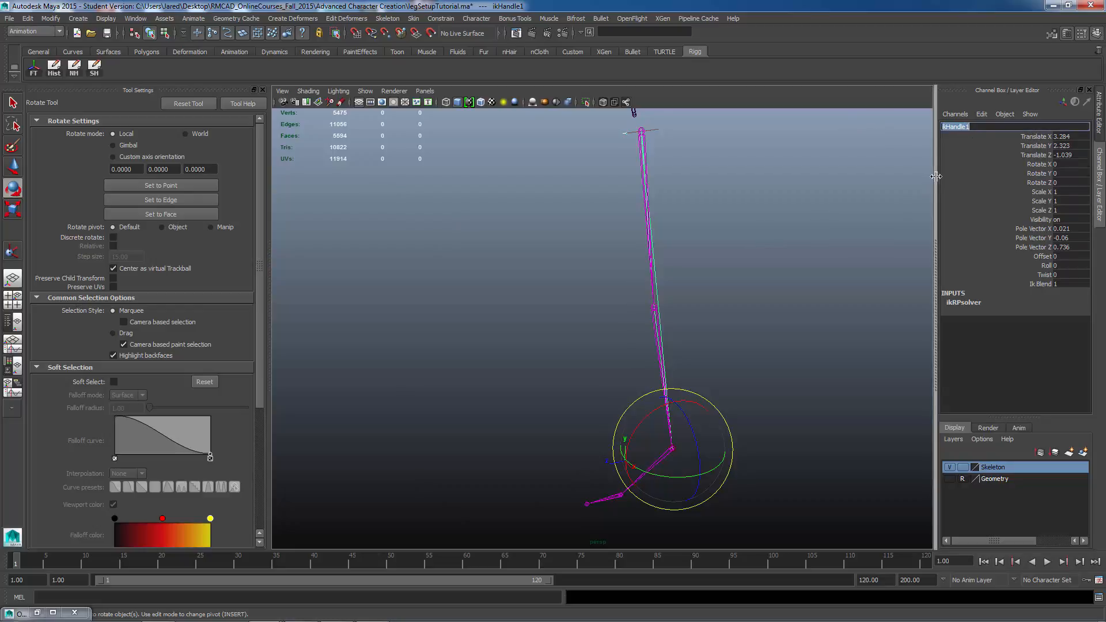
text(leftLe)
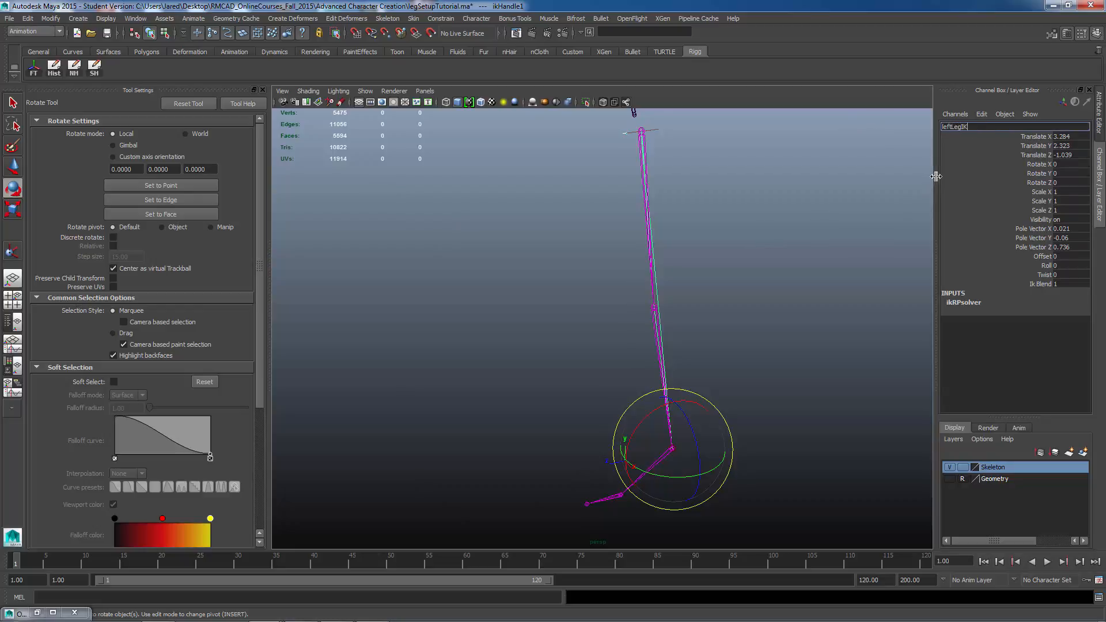
text(gIK)
key(Return)
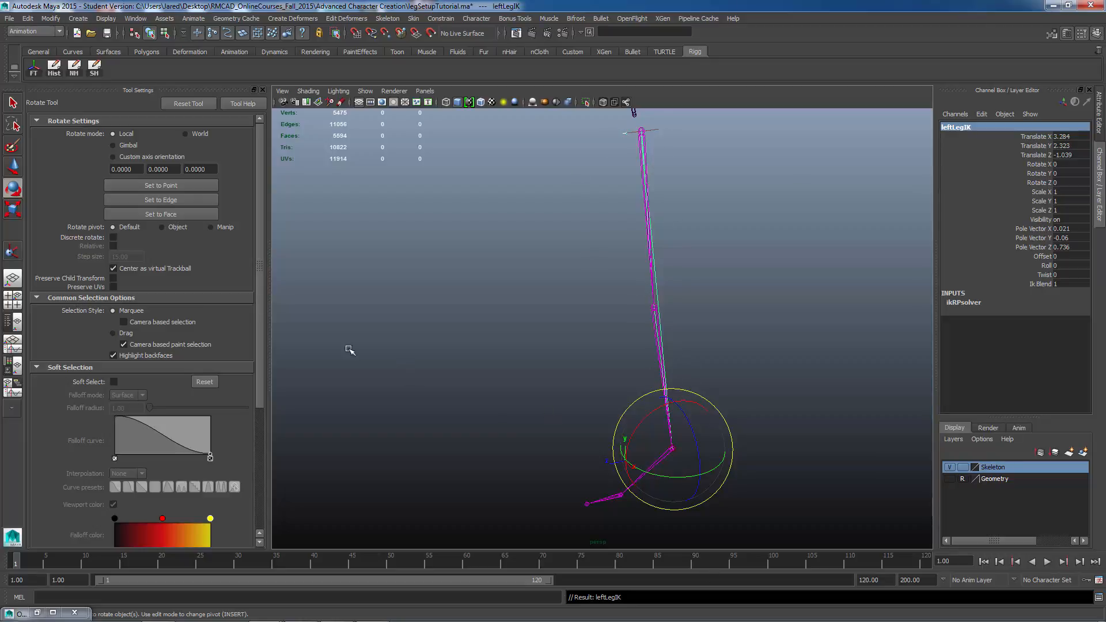
Step: Open the IK Handle Tool options and switch the solver to Single-Chain Solver
click(397, 22)
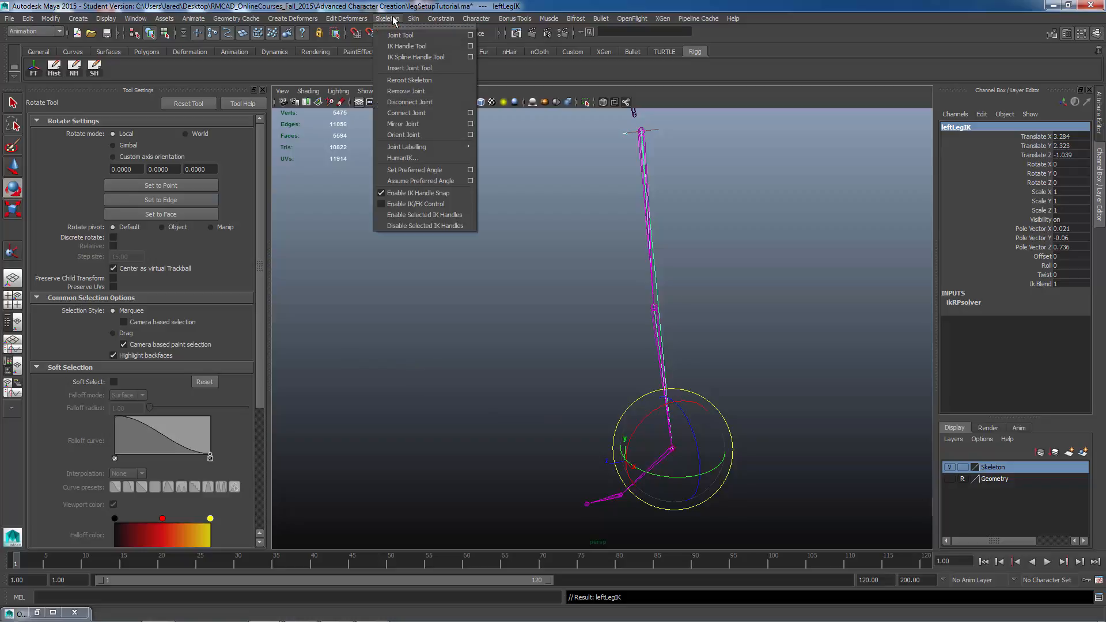
click(404, 54)
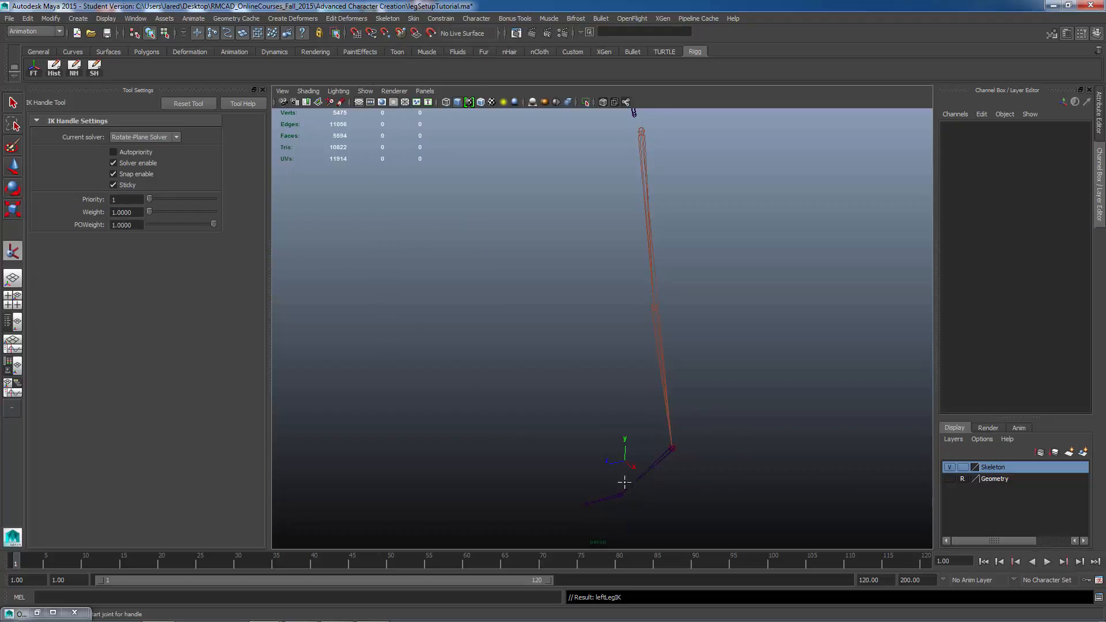
click(145, 137)
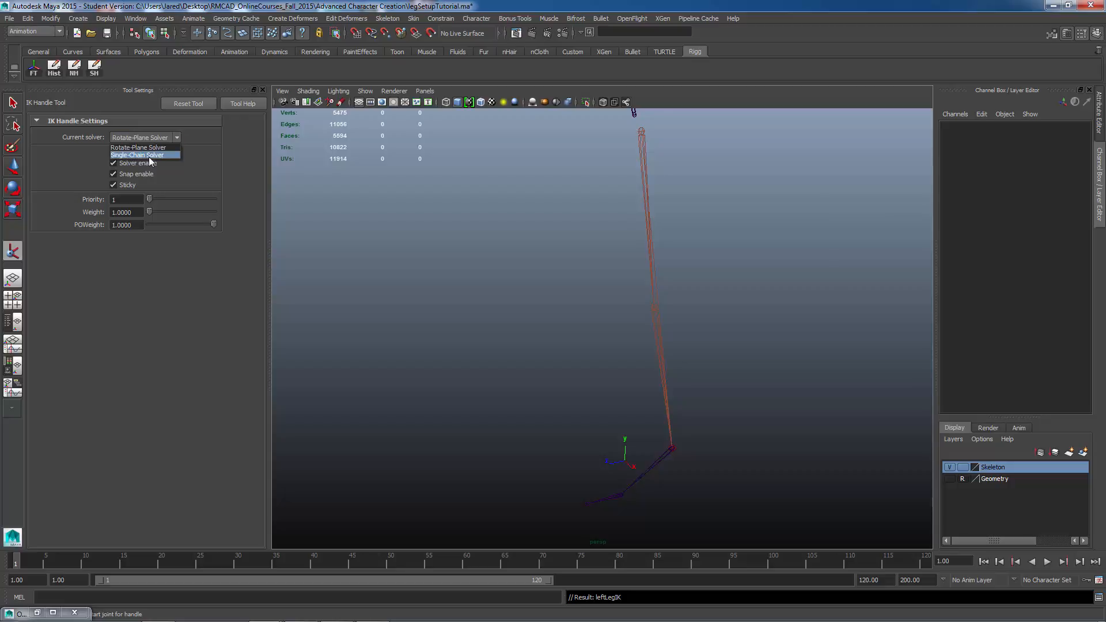
click(148, 157)
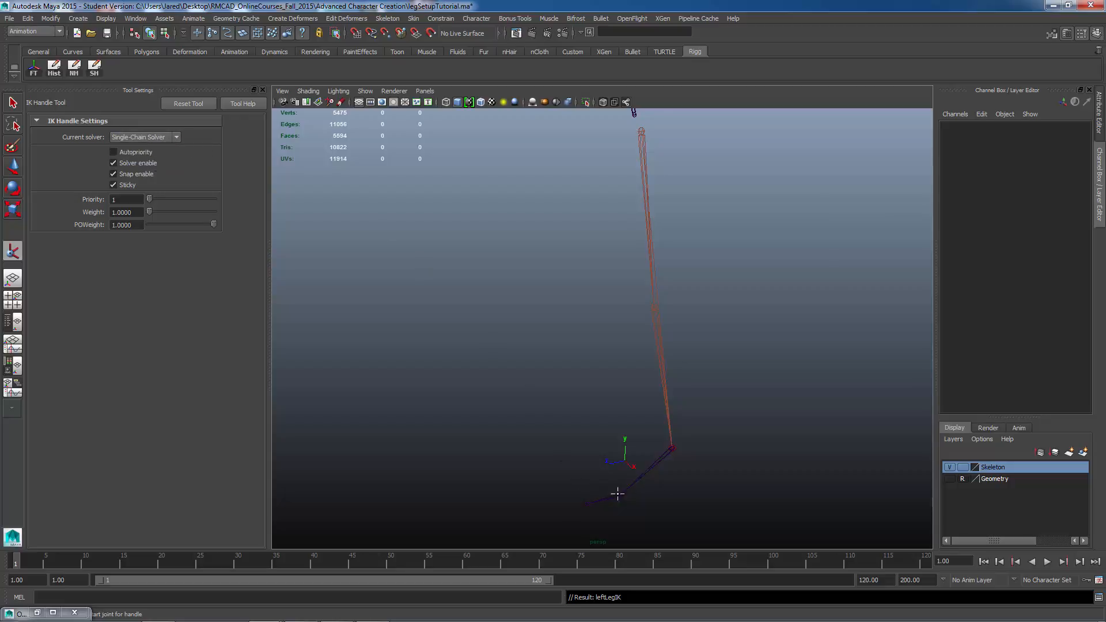
Step: Create a single-chain IK handle from the left ankle joint to the ball joint
alt+drag(586, 484, 660, 507)
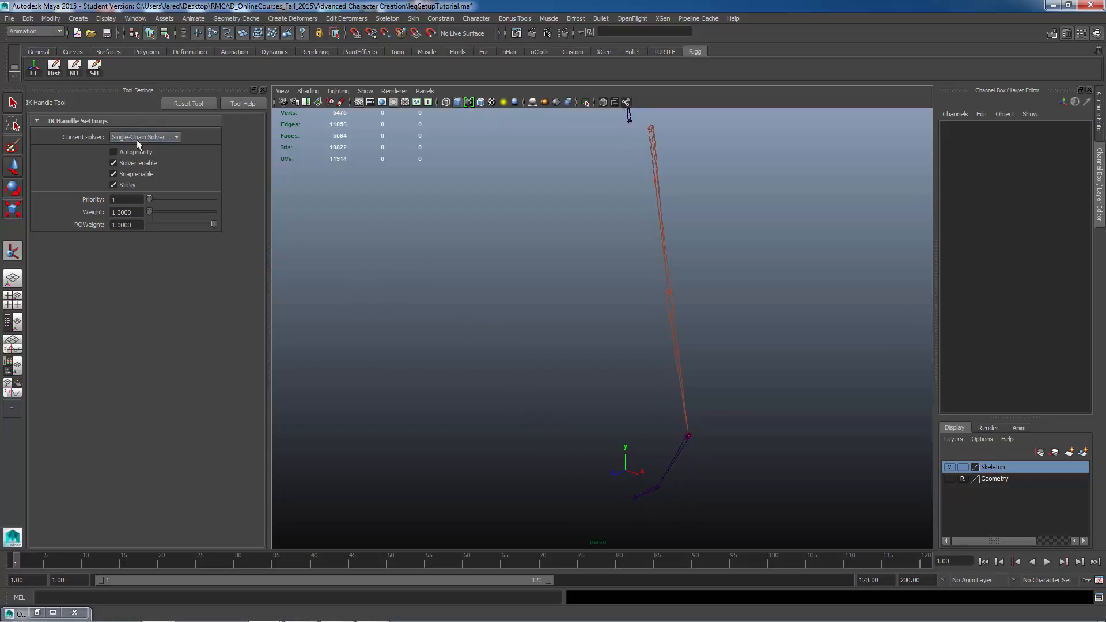
alt+drag(665, 493, 674, 485)
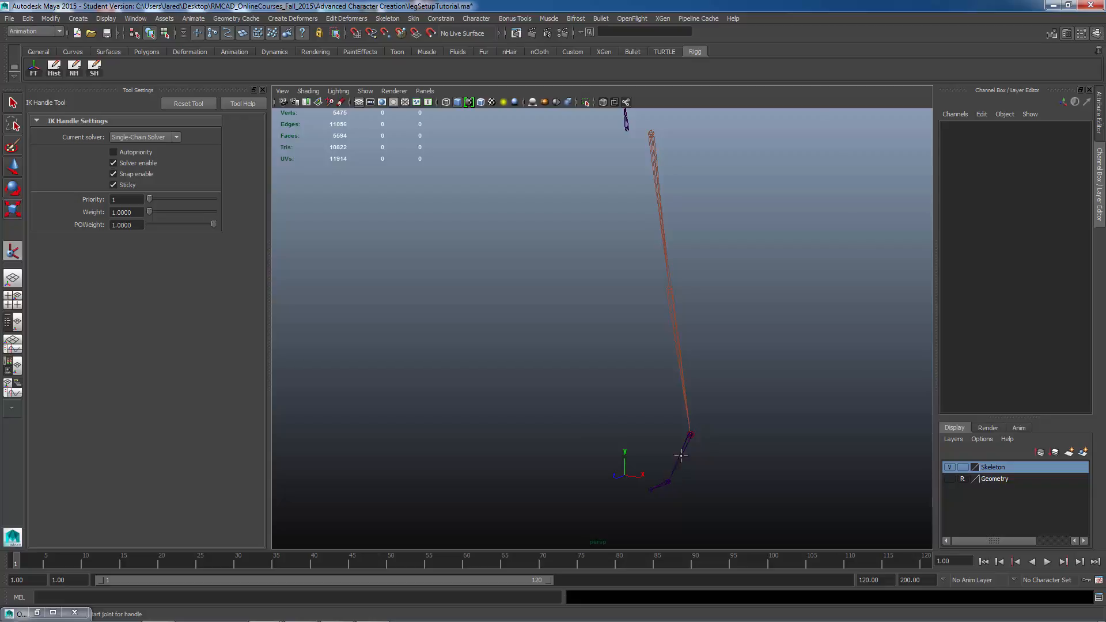
alt+middle_drag(681, 455, 686, 392)
alt+drag(685, 393, 684, 384)
alt+right_drag(684, 384, 696, 428)
alt+middle_drag(696, 428, 679, 384)
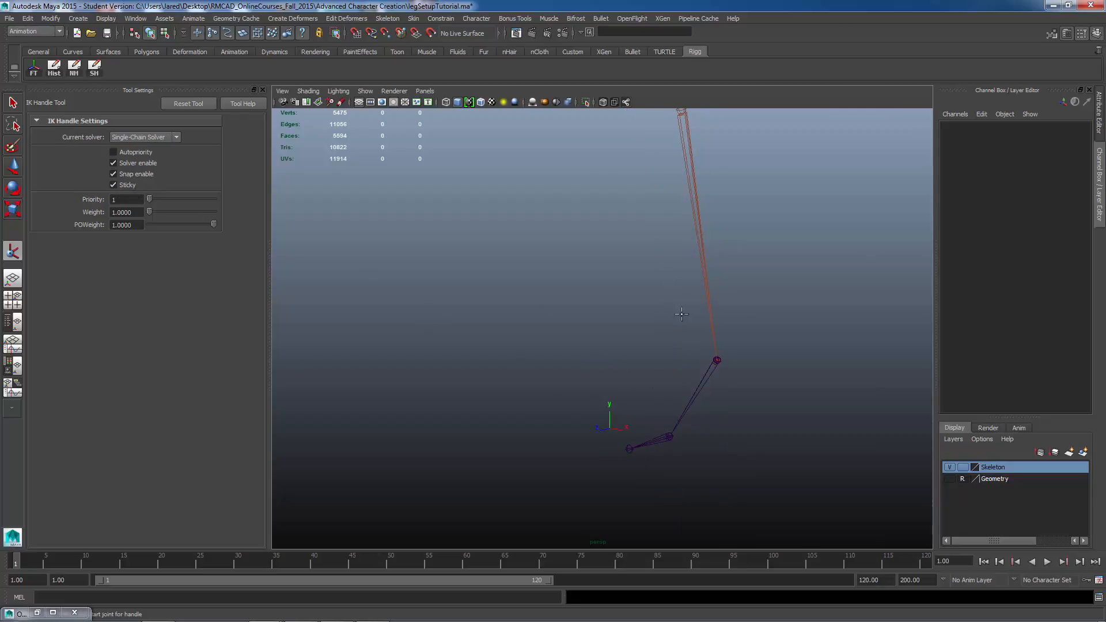
click(717, 359)
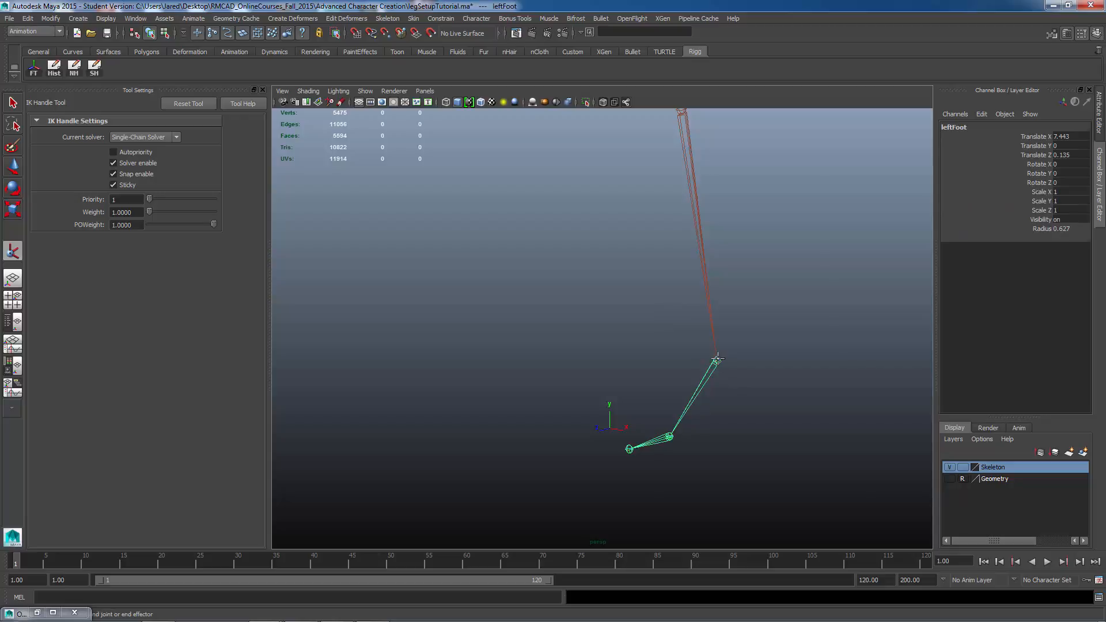
click(669, 438)
key(e)
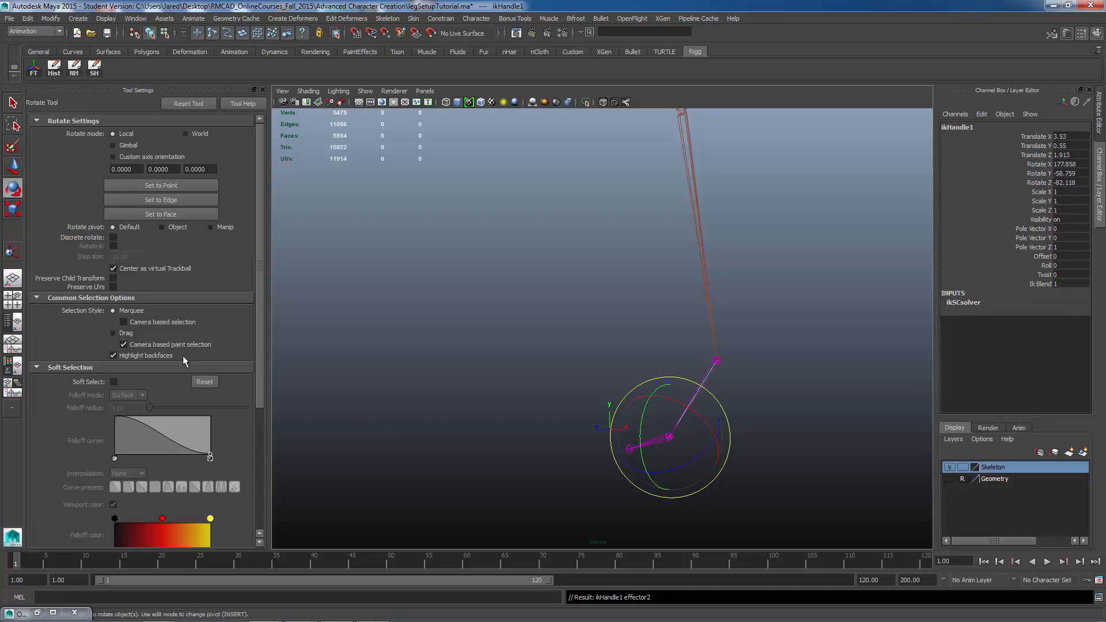
Step: Create another single-chain IK handle from the ball joint to the toe end joint
click(11, 254)
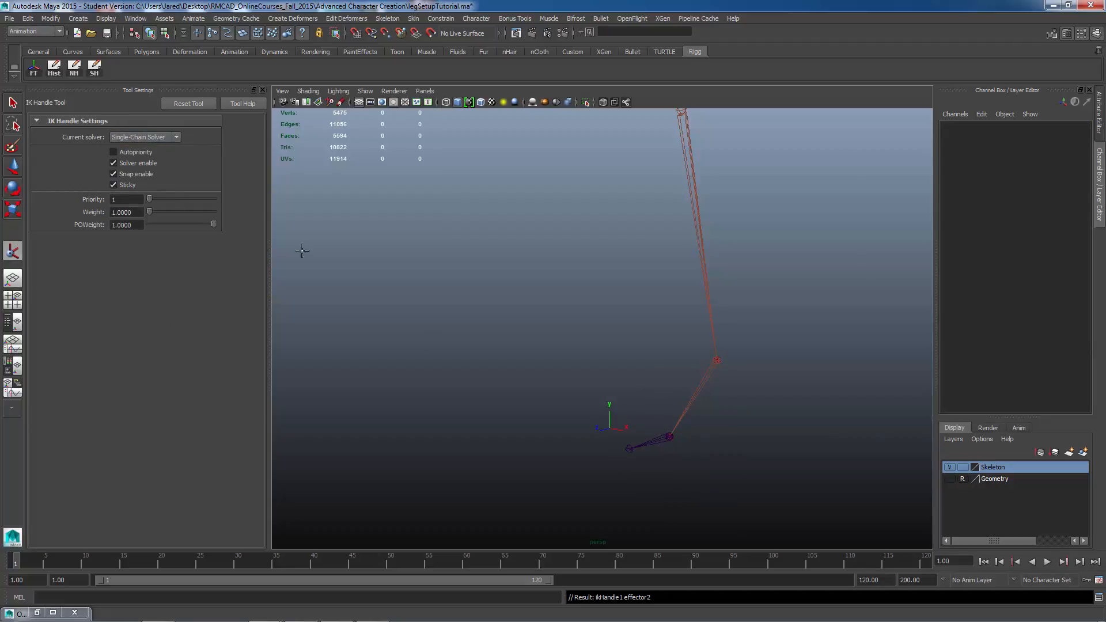
click(669, 437)
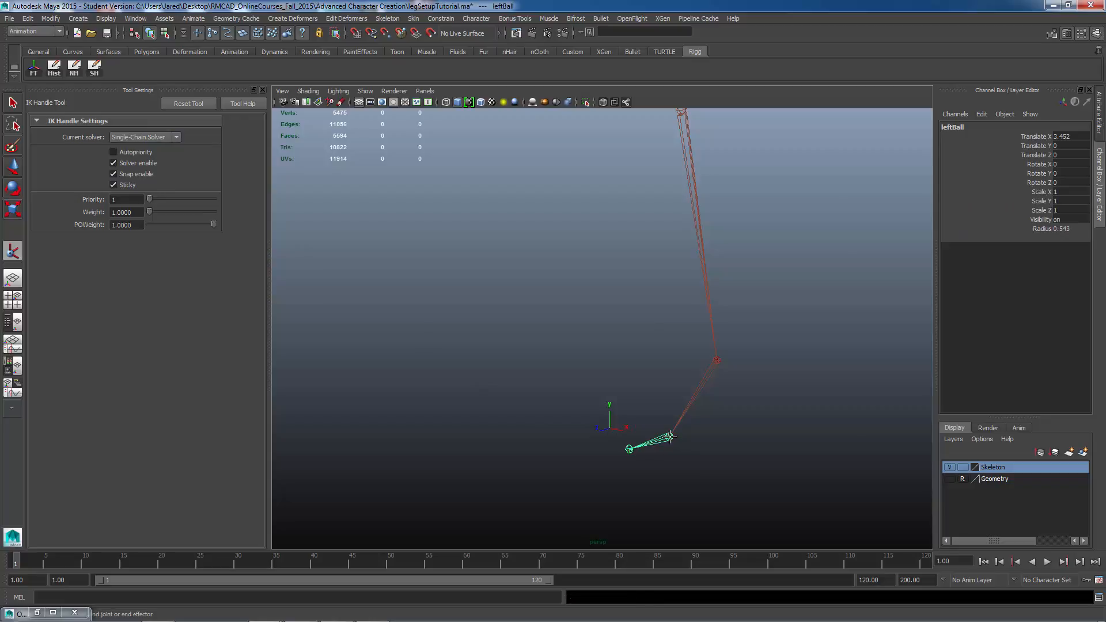
click(629, 450)
key(e)
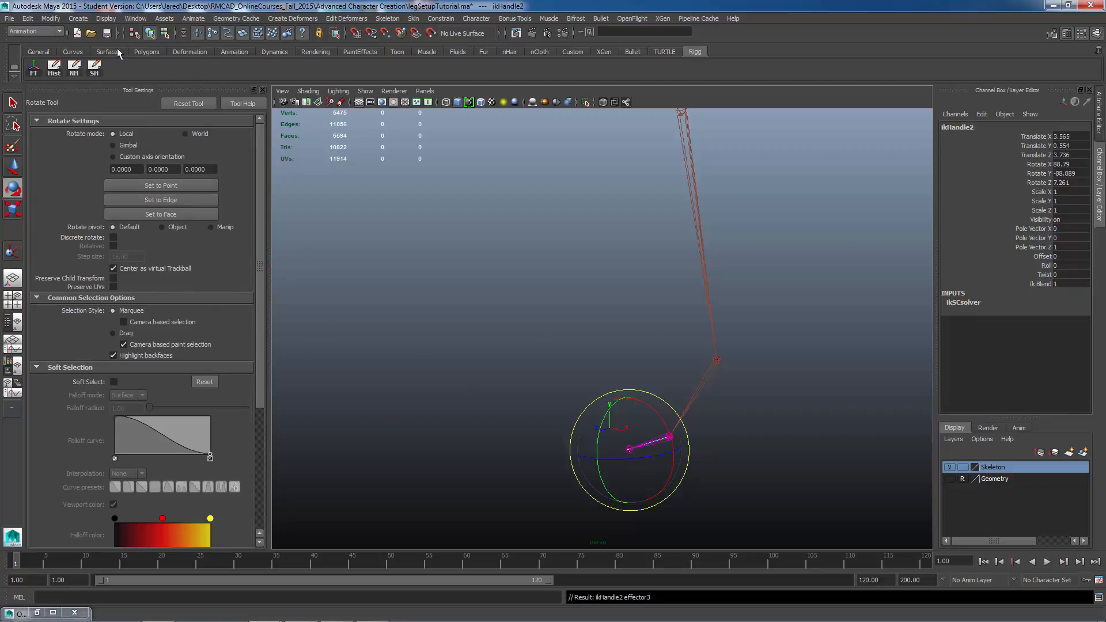
Step: Close the tool settings, open the Outliner and rename the ankle-to-ball IK handle to leftBallIK
click(262, 90)
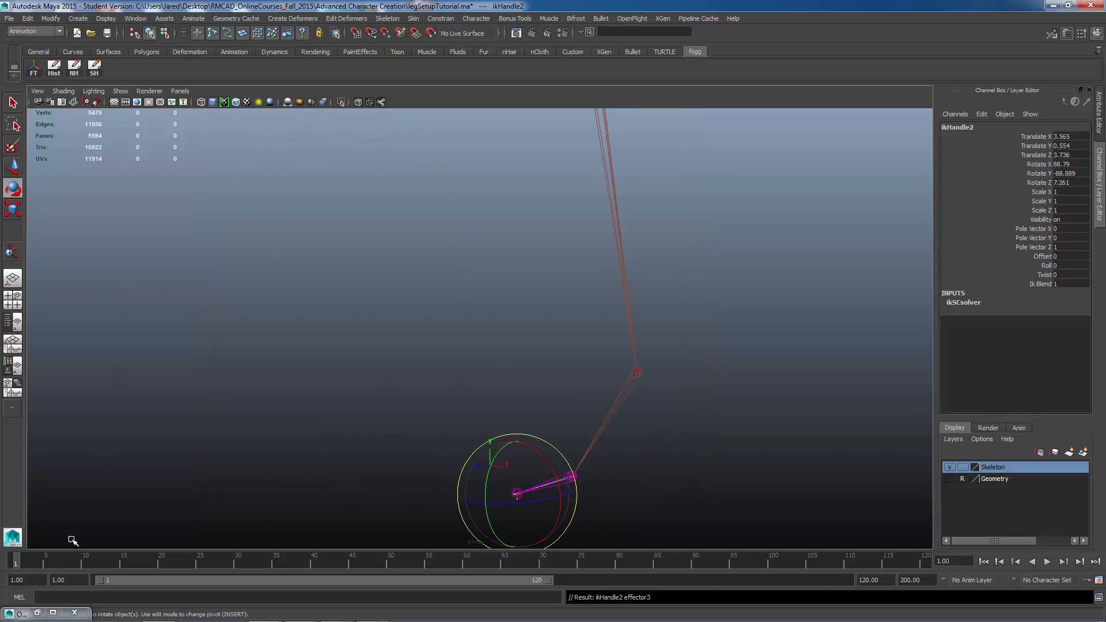
click(37, 613)
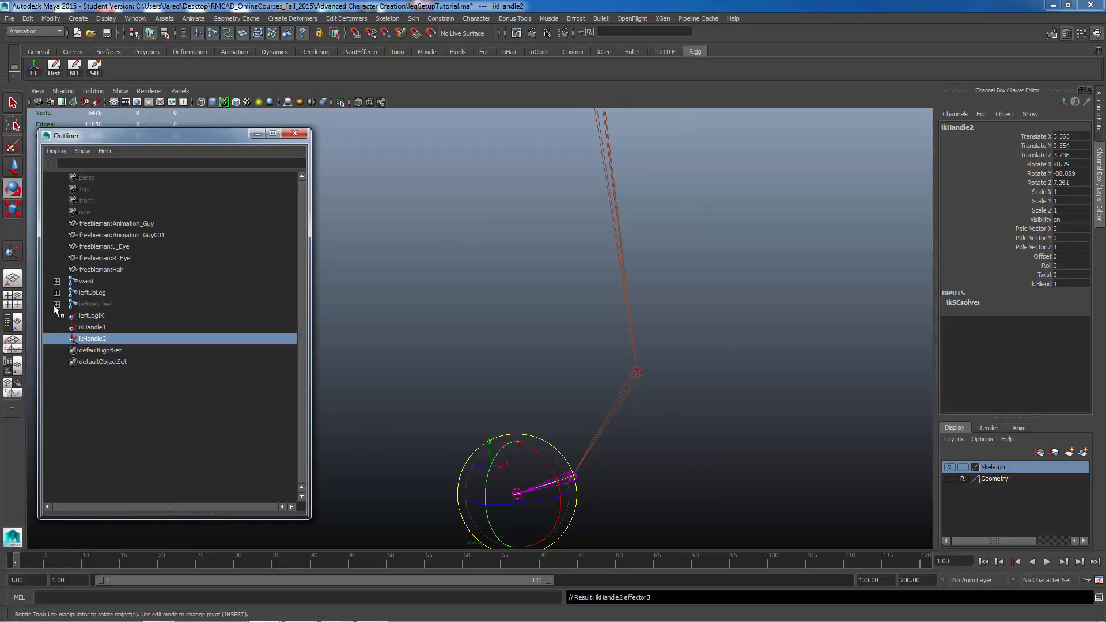
click(88, 327)
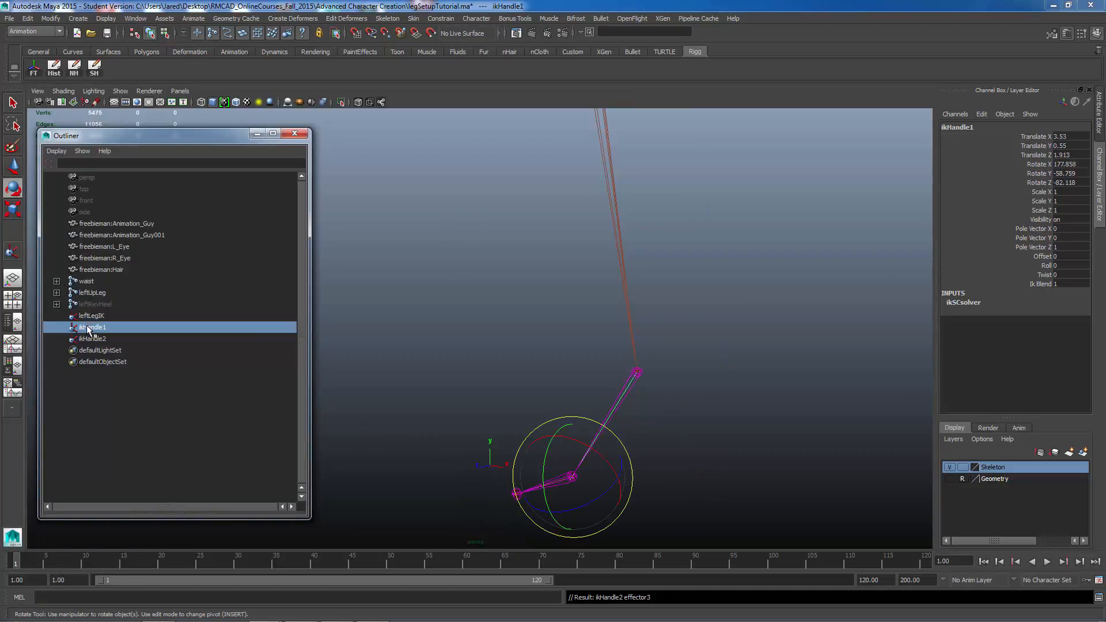
double_click(87, 329)
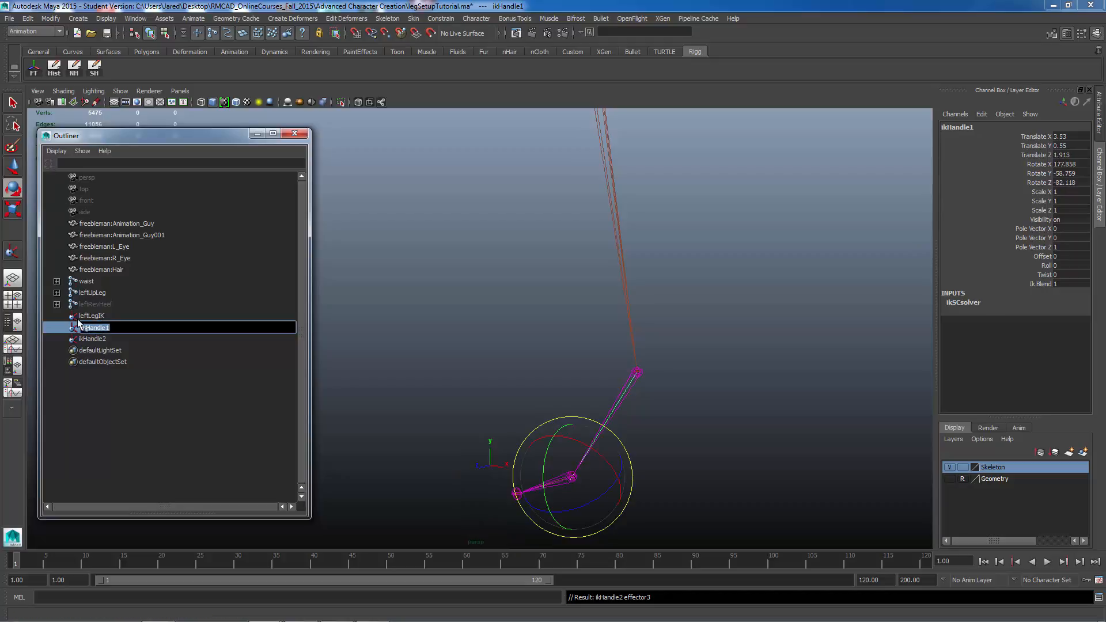
key(BackSpace)
key(Return)
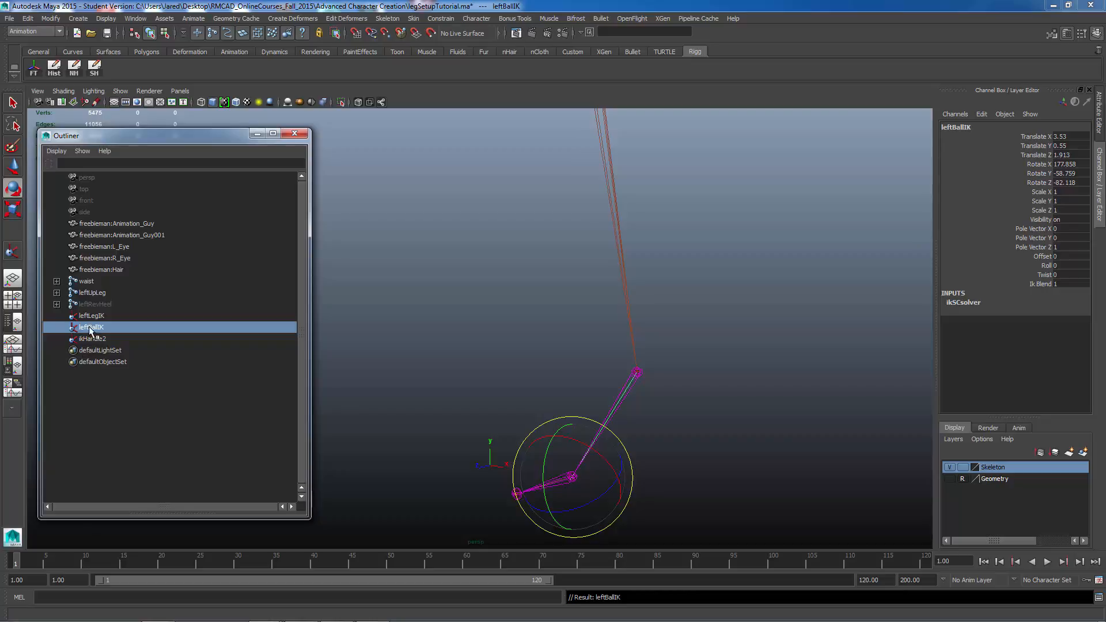
Step: Rename the ball-to-toe IK handle to leftToeEndIK
double_click(92, 338)
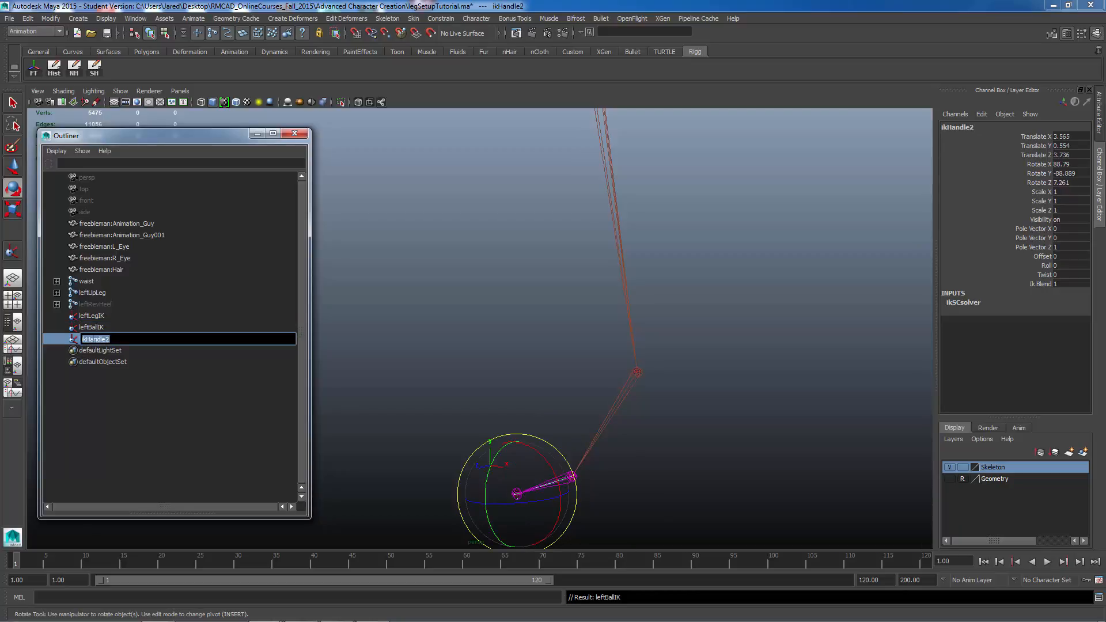
text(leftToeEndIK)
key(Return)
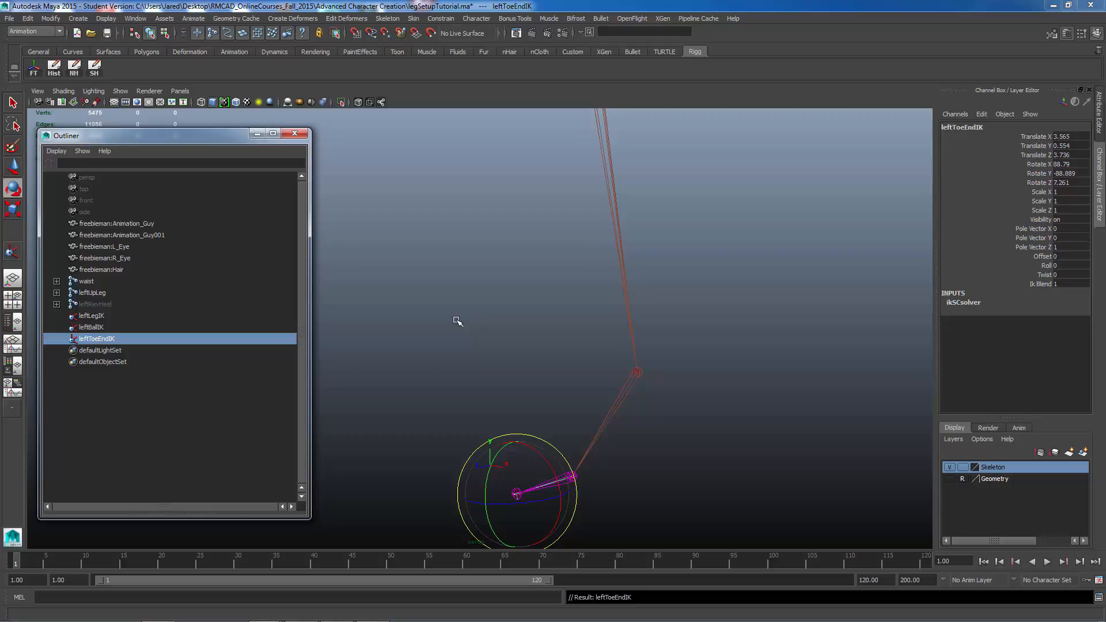
Step: Select the leftRevHeel reverse foot chain in the Outliner and show it again
alt+middle_drag(540, 489, 568, 439)
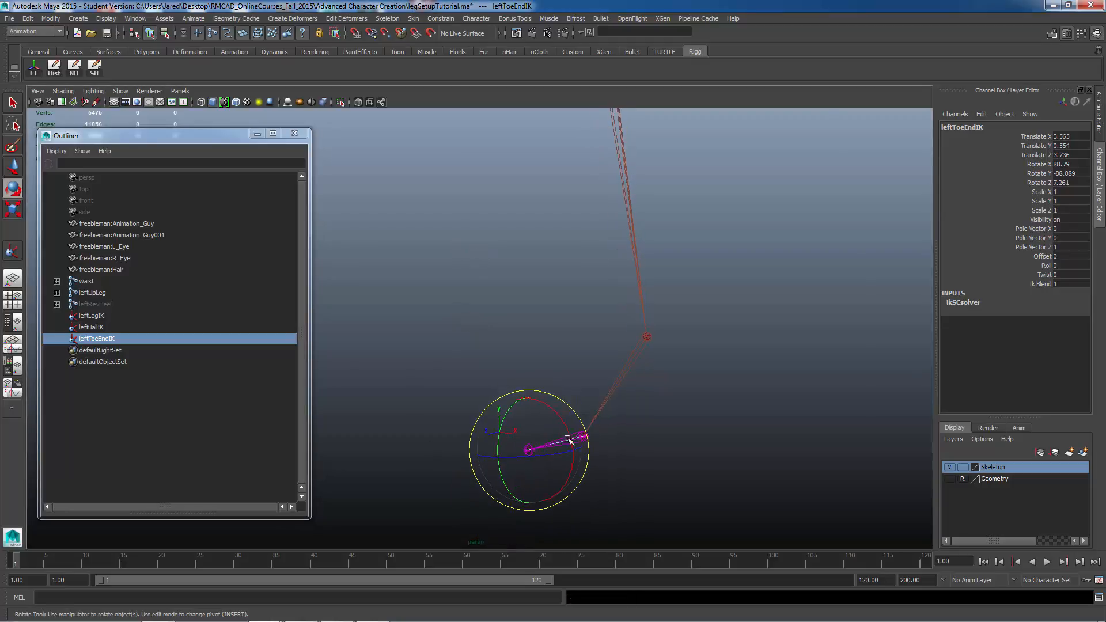
alt+drag(567, 439, 565, 395)
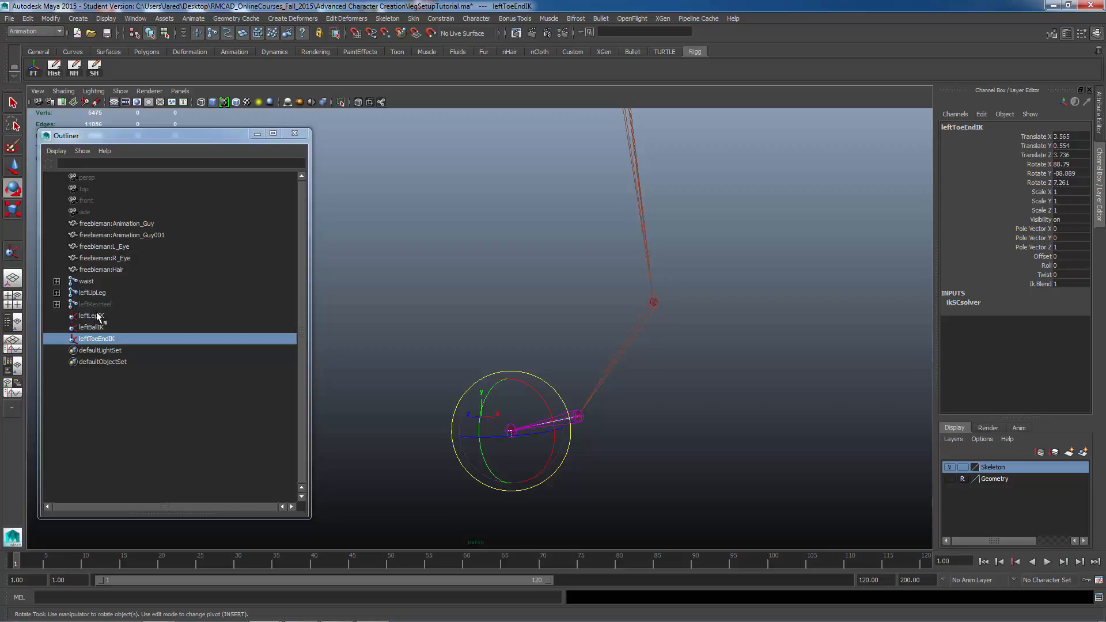
click(257, 134)
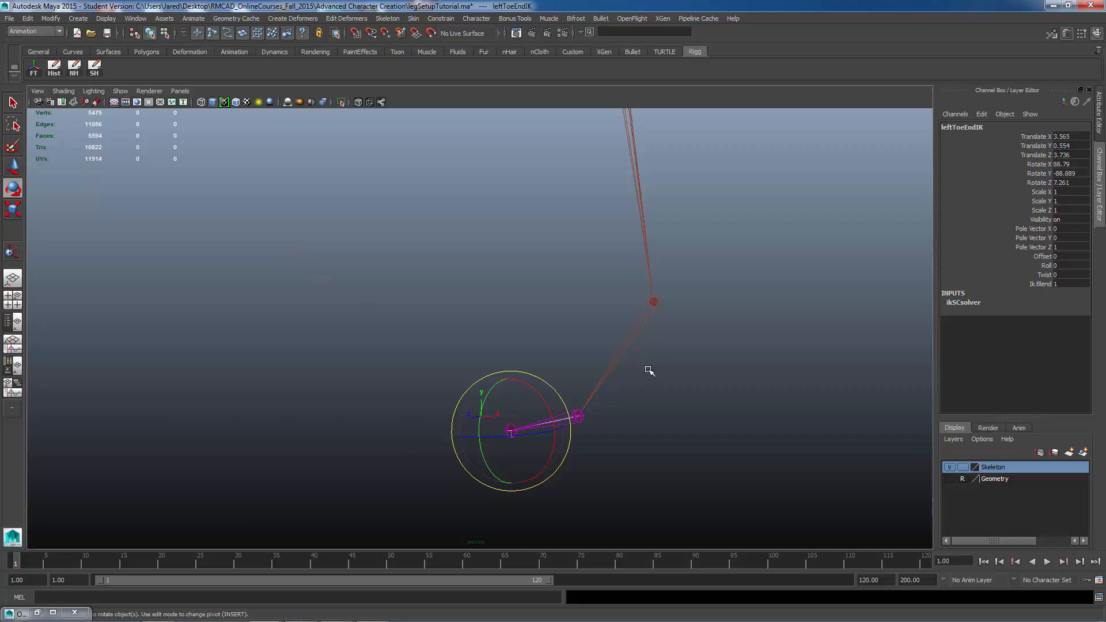
alt+drag(649, 370, 593, 378)
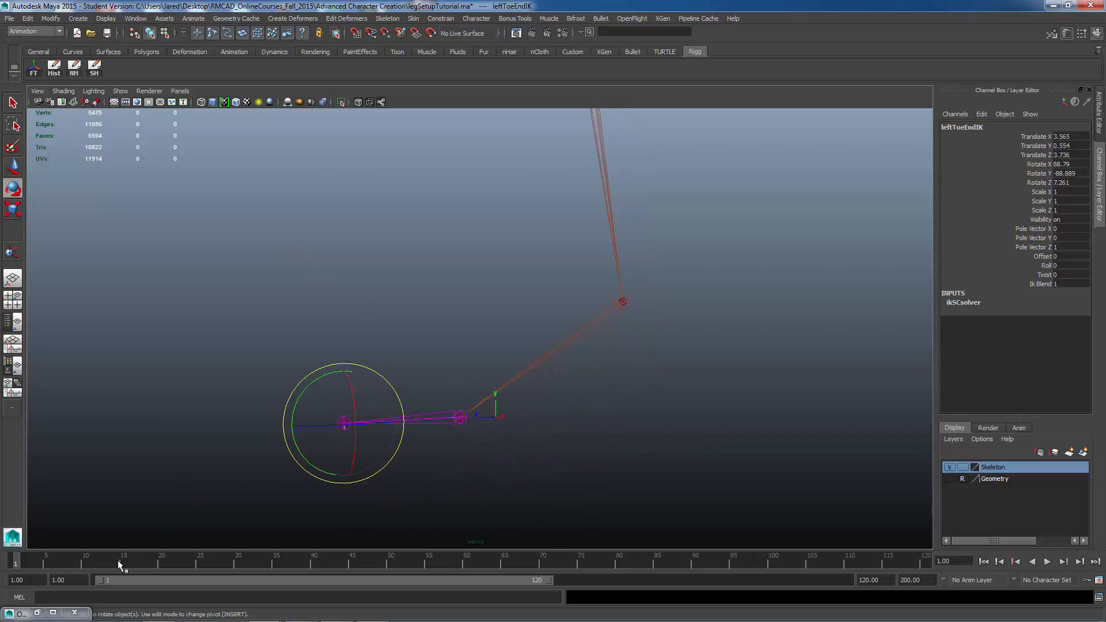
click(38, 610)
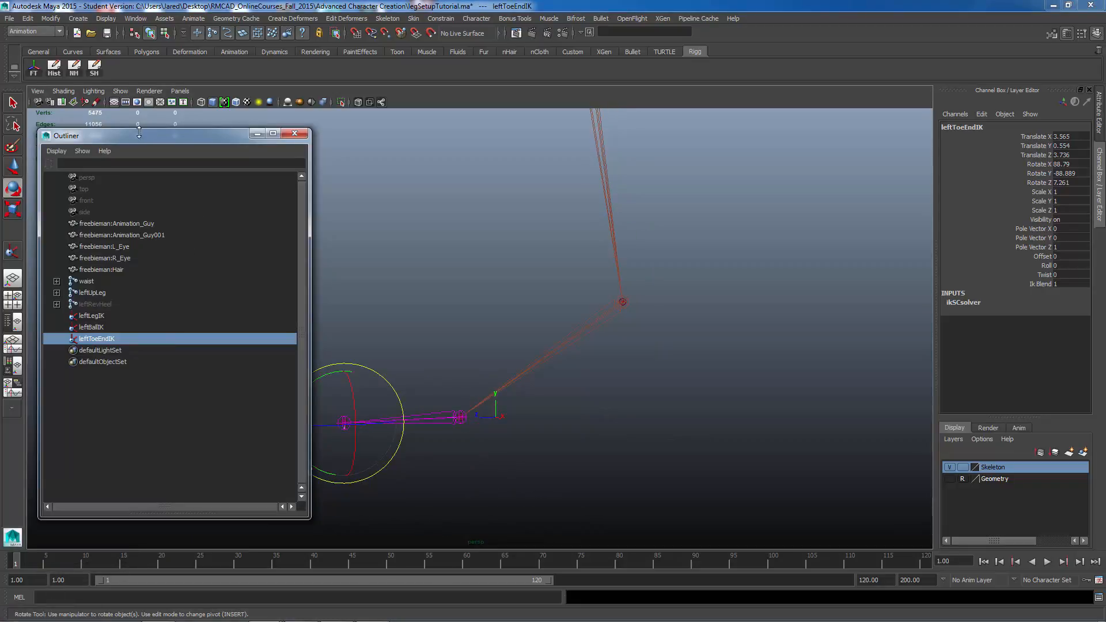
mouse_move(138, 129)
mouse_down()
mouse_move(139, 112)
mouse_move(126, 116)
mouse_up()
alt+middle_drag(499, 371, 636, 345)
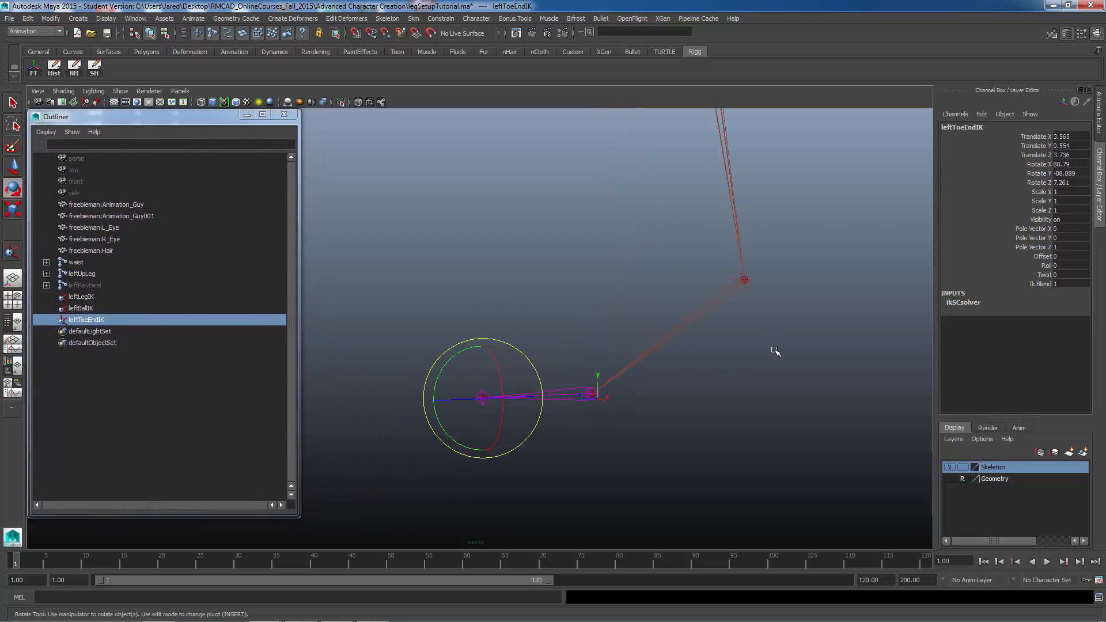
click(84, 284)
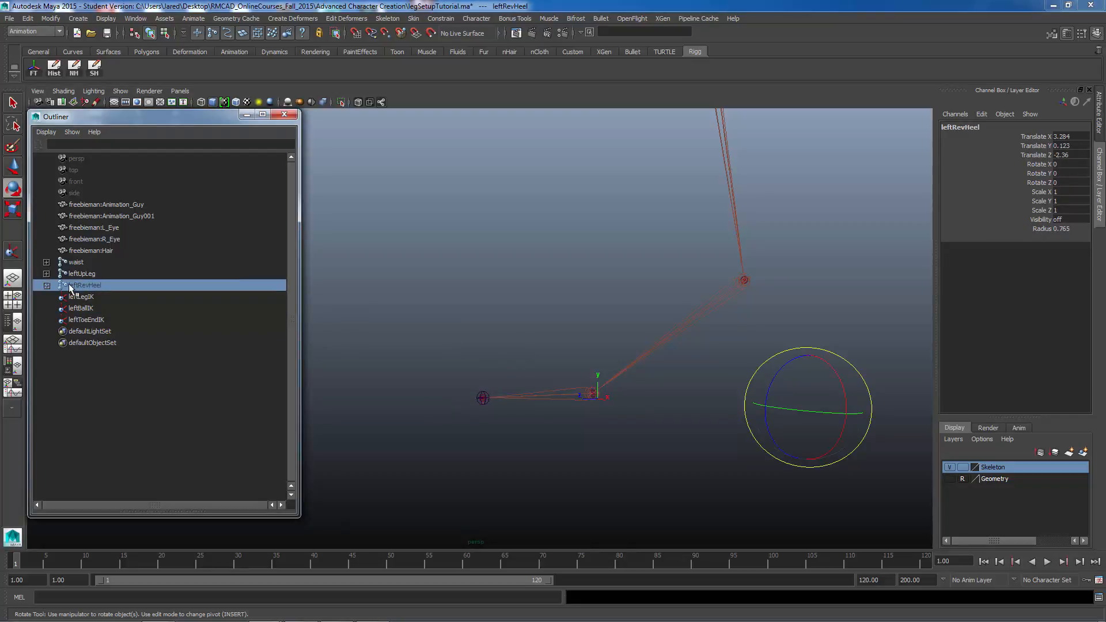
double_click(1058, 219)
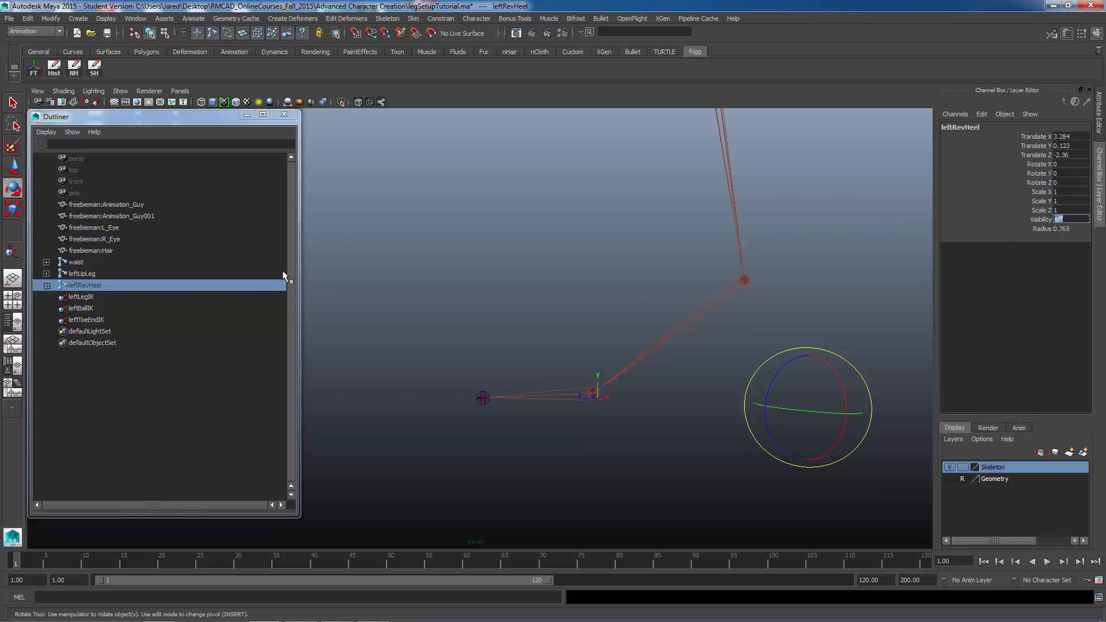
click(242, 285)
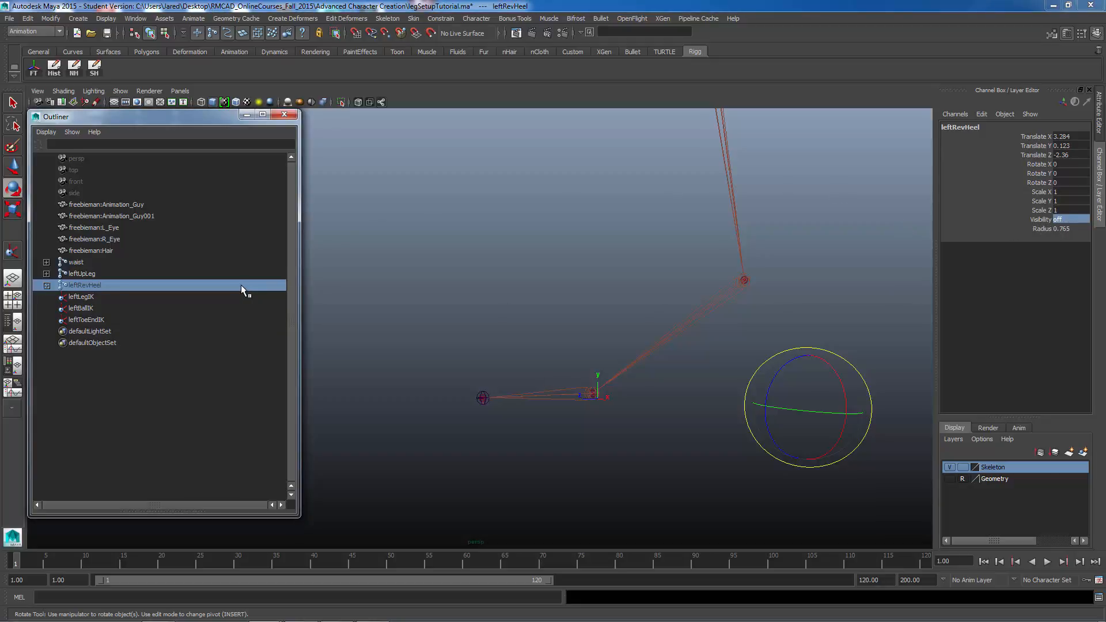
key(shift+h)
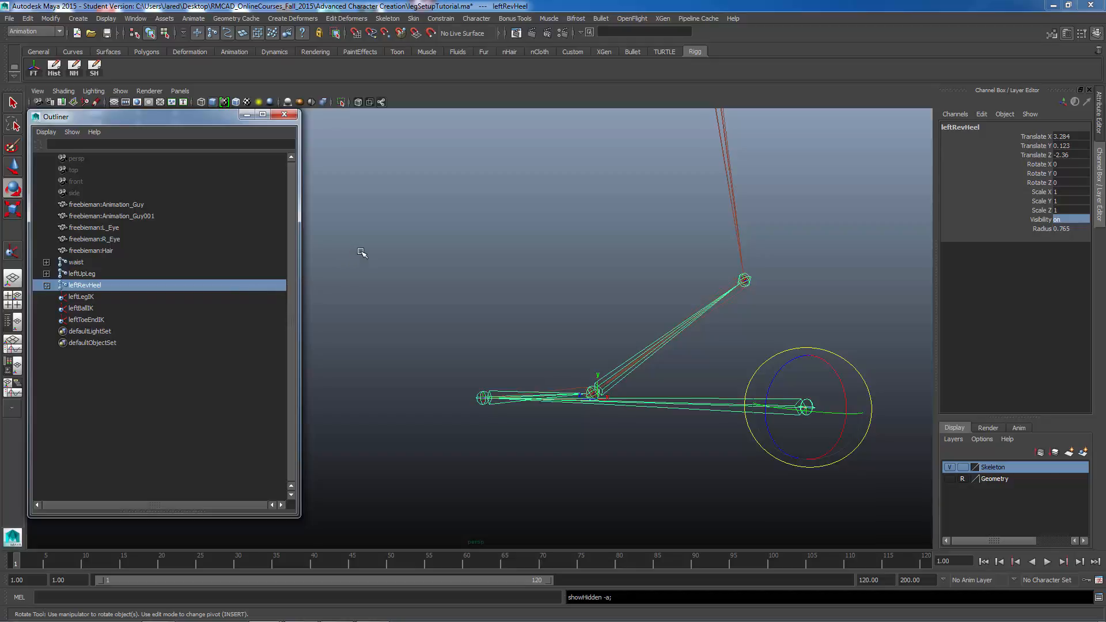
alt+drag(621, 416, 664, 397)
click(759, 405)
alt+middle_drag(714, 375, 688, 342)
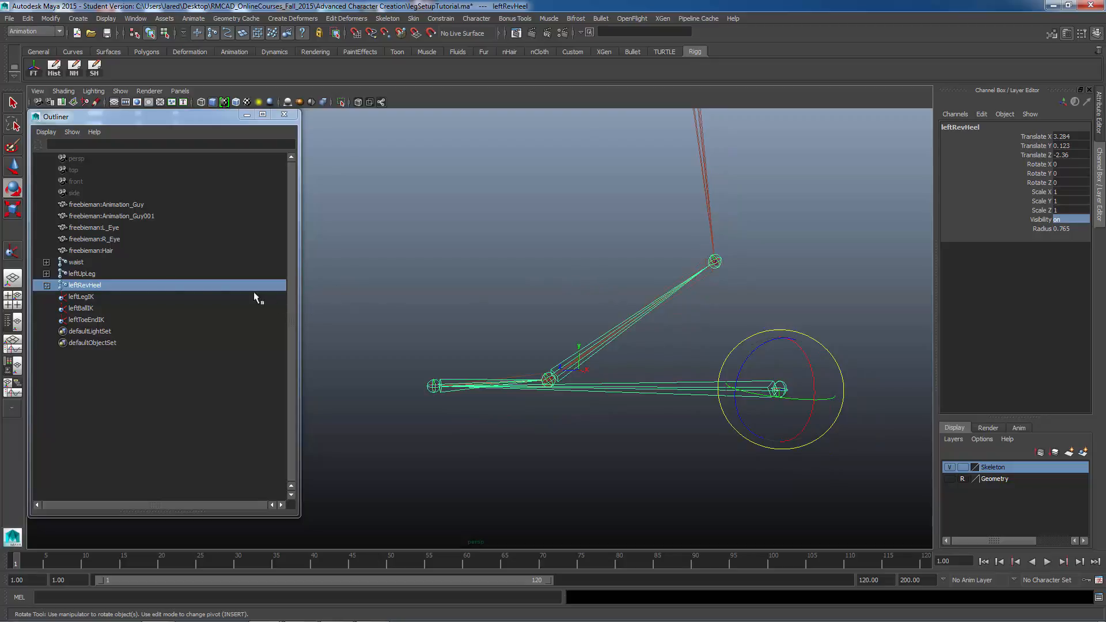
Step: Expand the leftRevHeel hierarchy and parent leftLegIK under the leftRevFoot joint
click(46, 285)
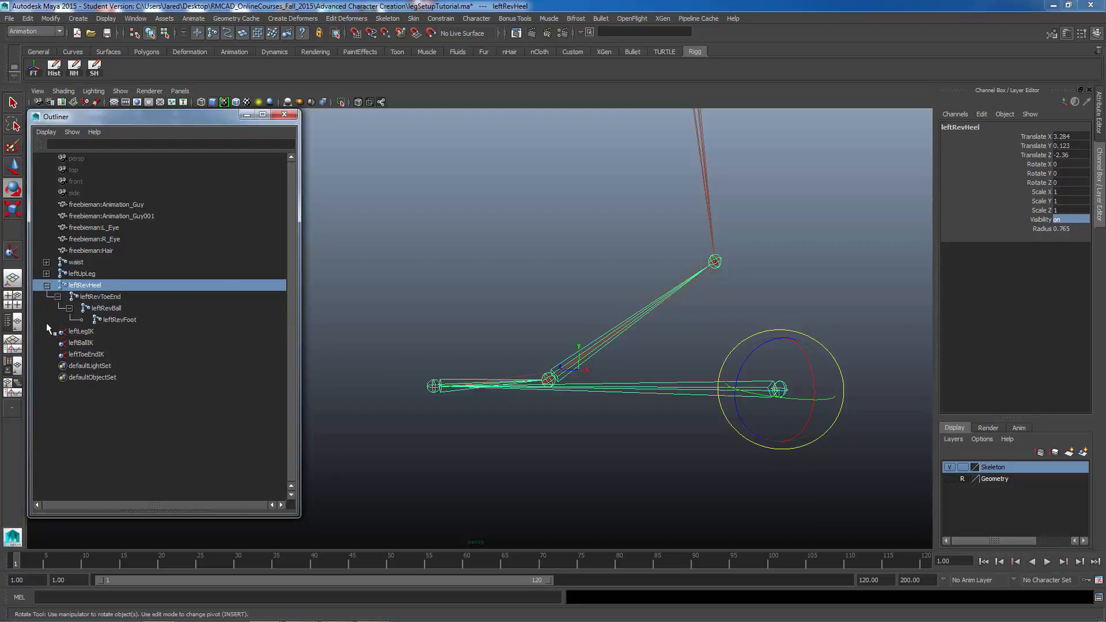
click(81, 331)
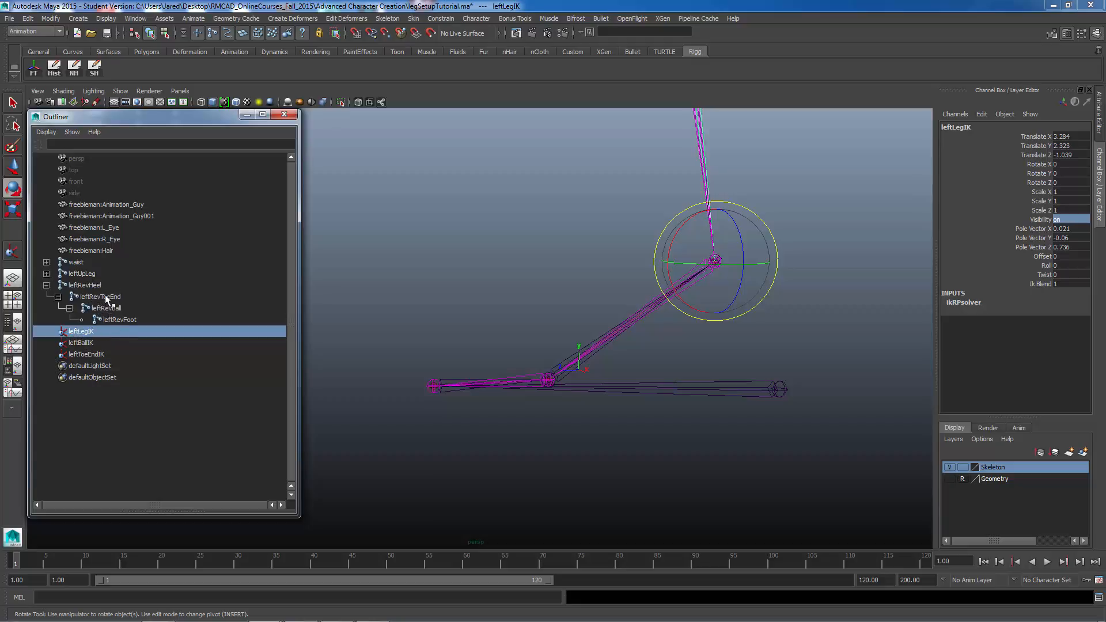
click(76, 286)
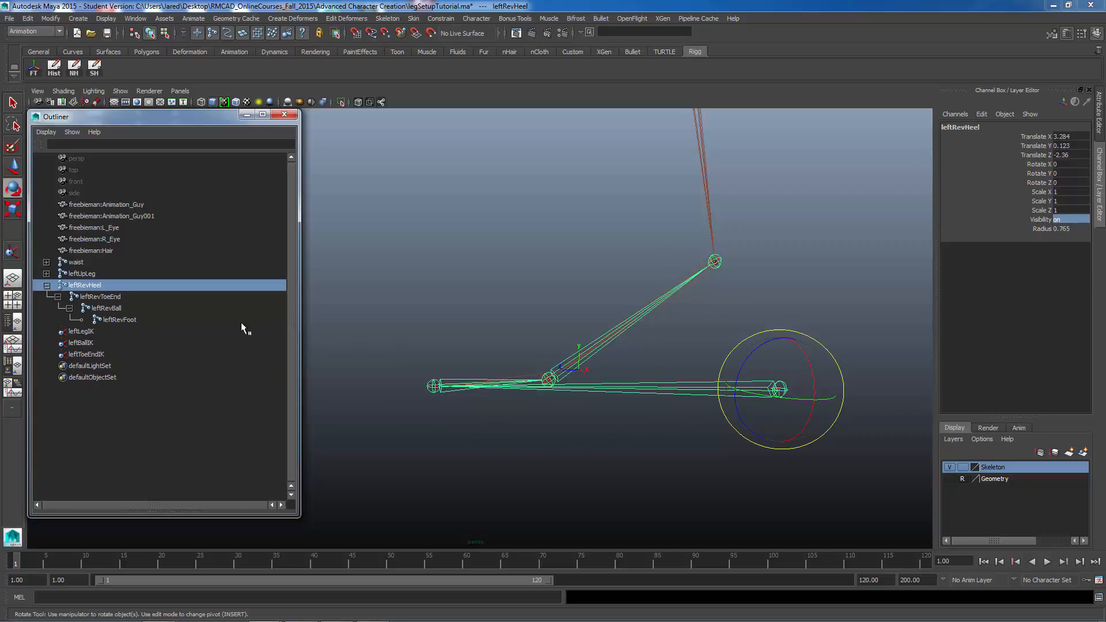
click(112, 320)
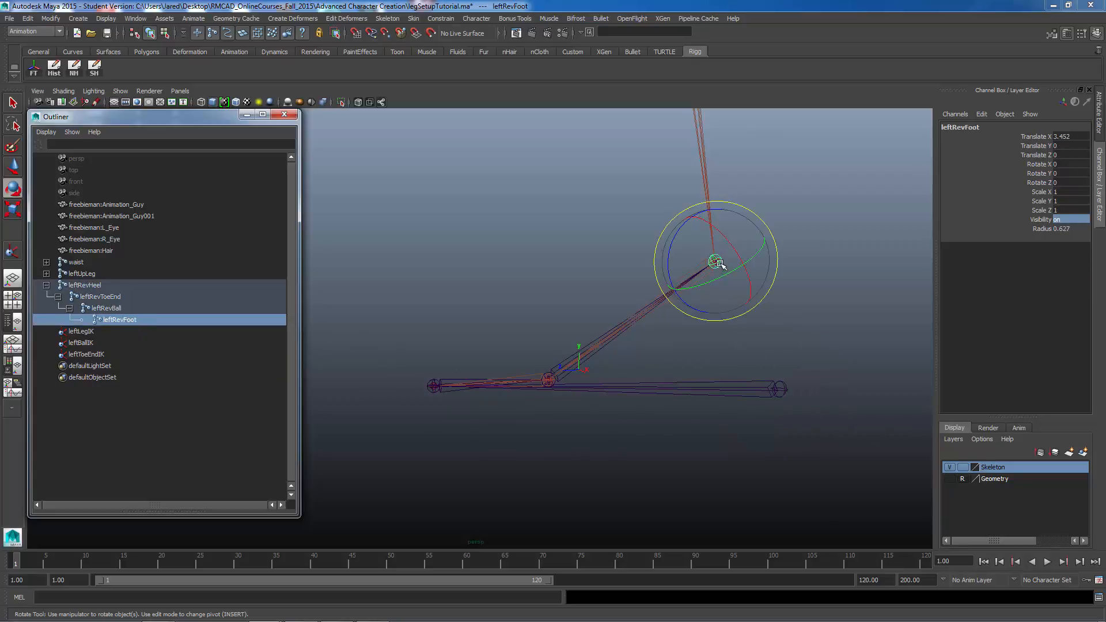
click(75, 330)
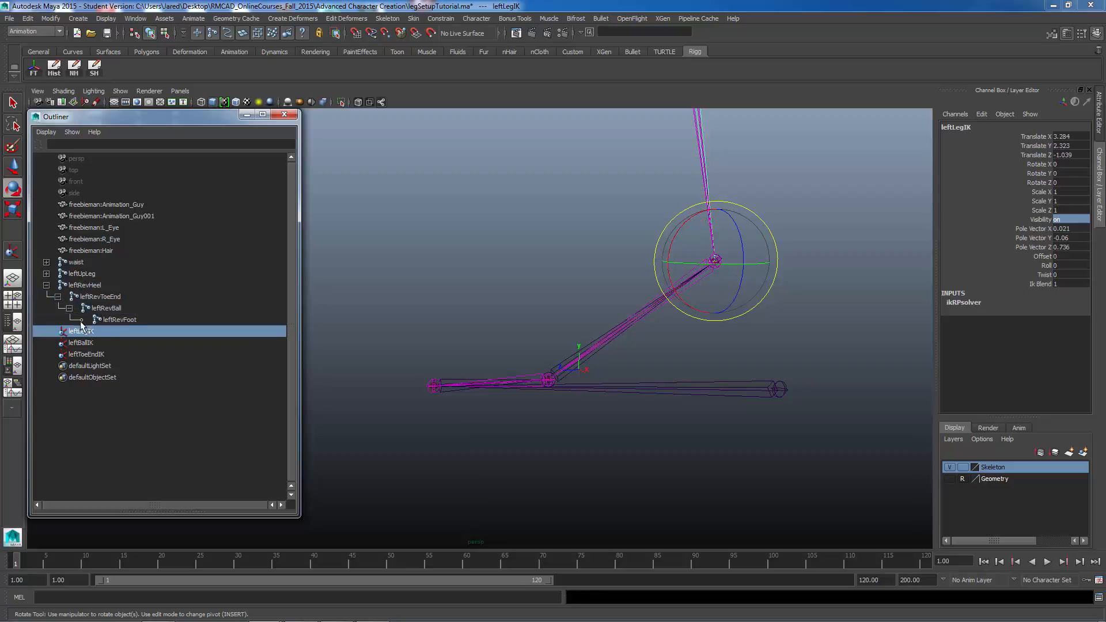
middle_drag(81, 332, 122, 319)
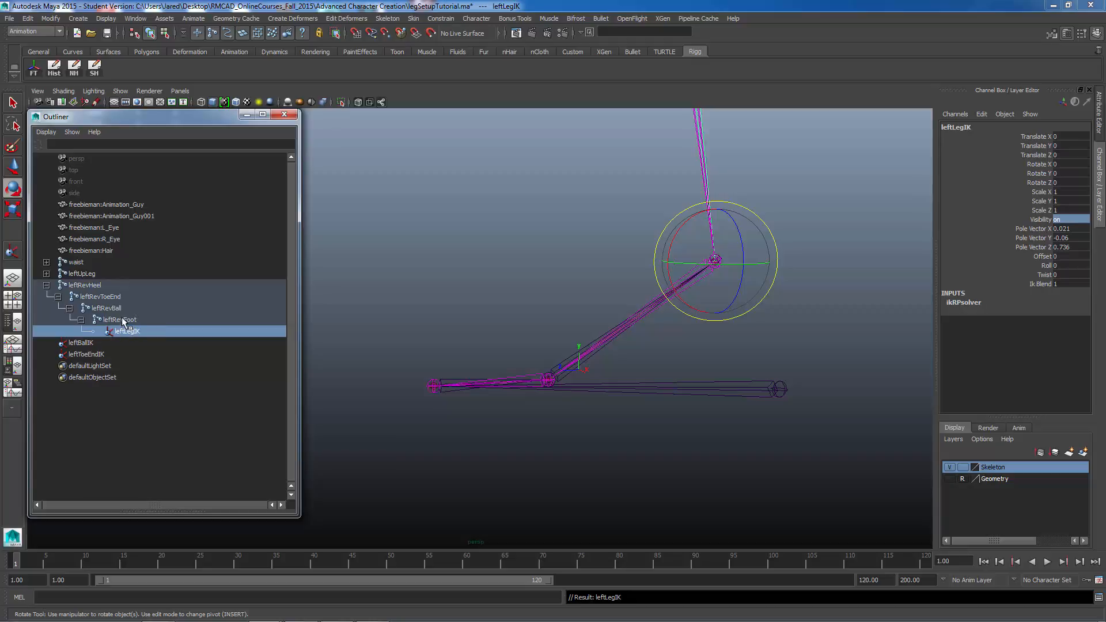
Step: Parent leftBallIK under the leftRevBall joint
click(85, 344)
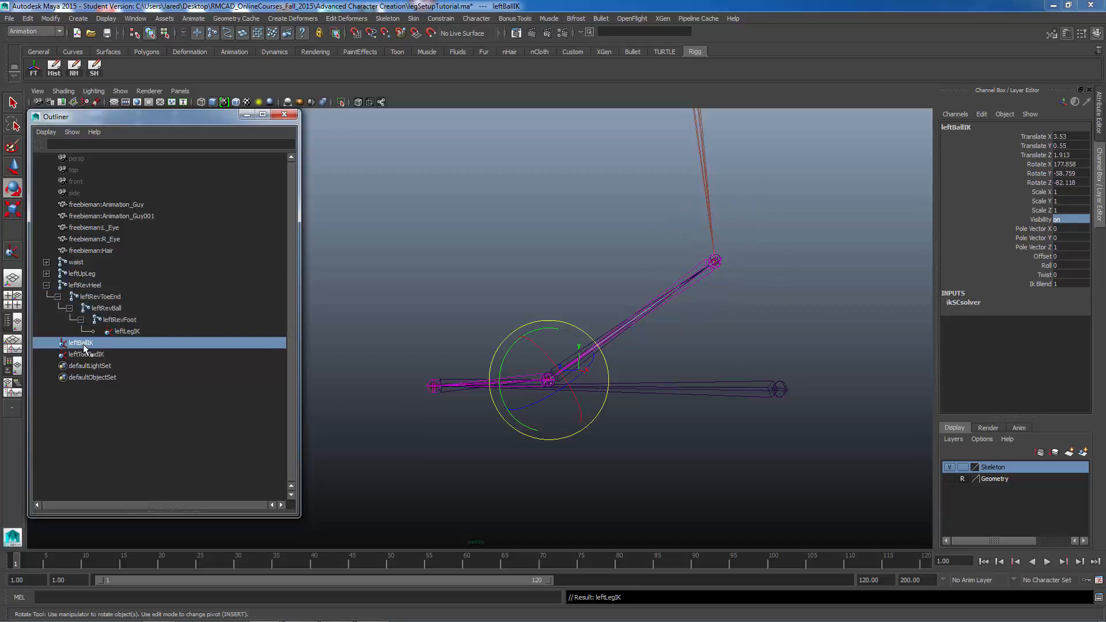
middle_drag(84, 345, 95, 321)
click(104, 311)
click(98, 344)
click(110, 311)
click(96, 344)
mouse_move(97, 344)
middle_down()
mouse_move(109, 317)
mouse_move(79, 347)
mouse_move(107, 344)
middle_up()
ctrl+click(105, 311)
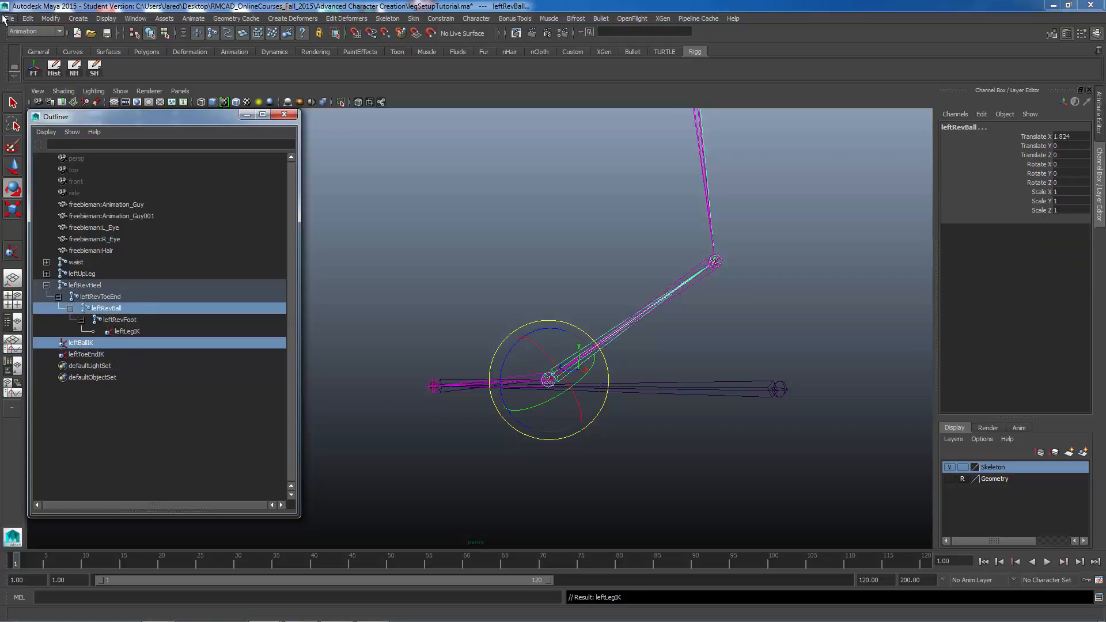
click(27, 19)
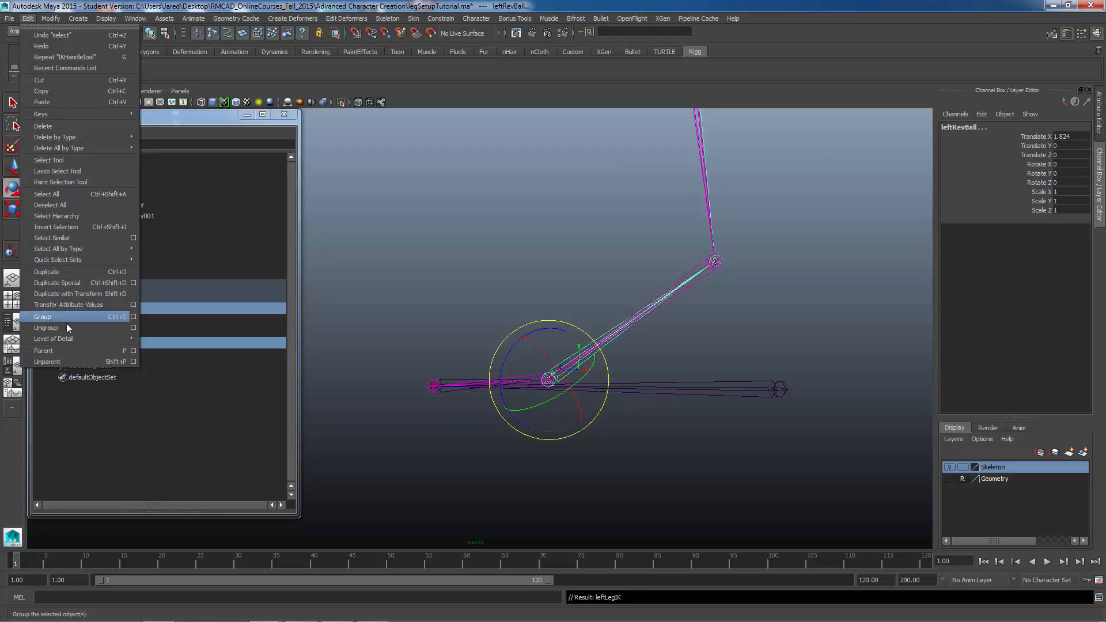
click(96, 350)
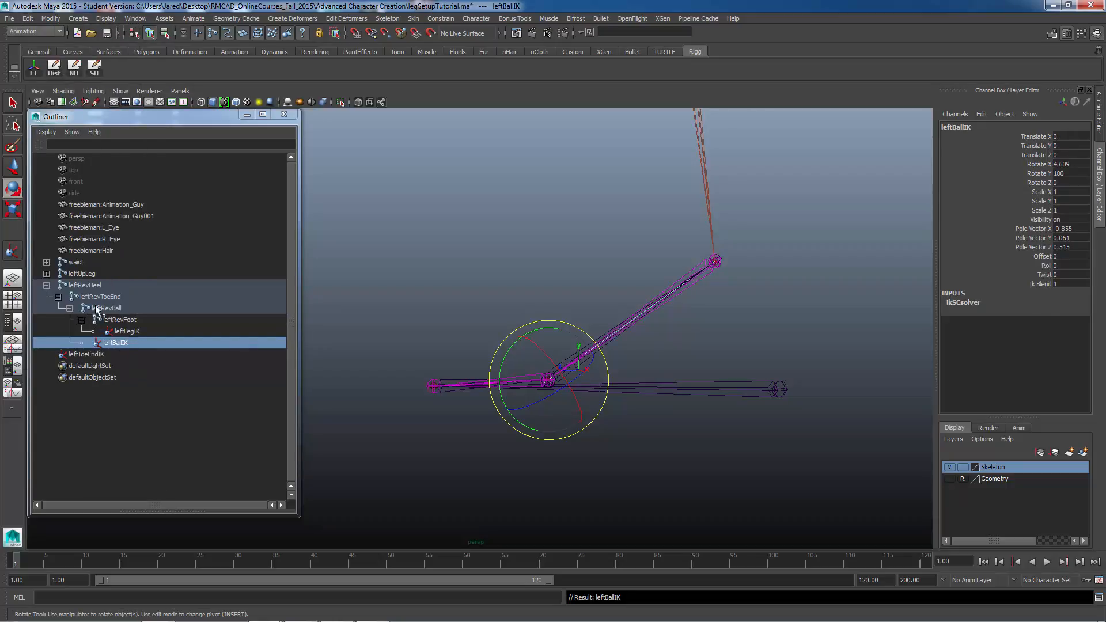
Step: Parent leftToeEndIK under the leftRevToeEnd joint
click(77, 353)
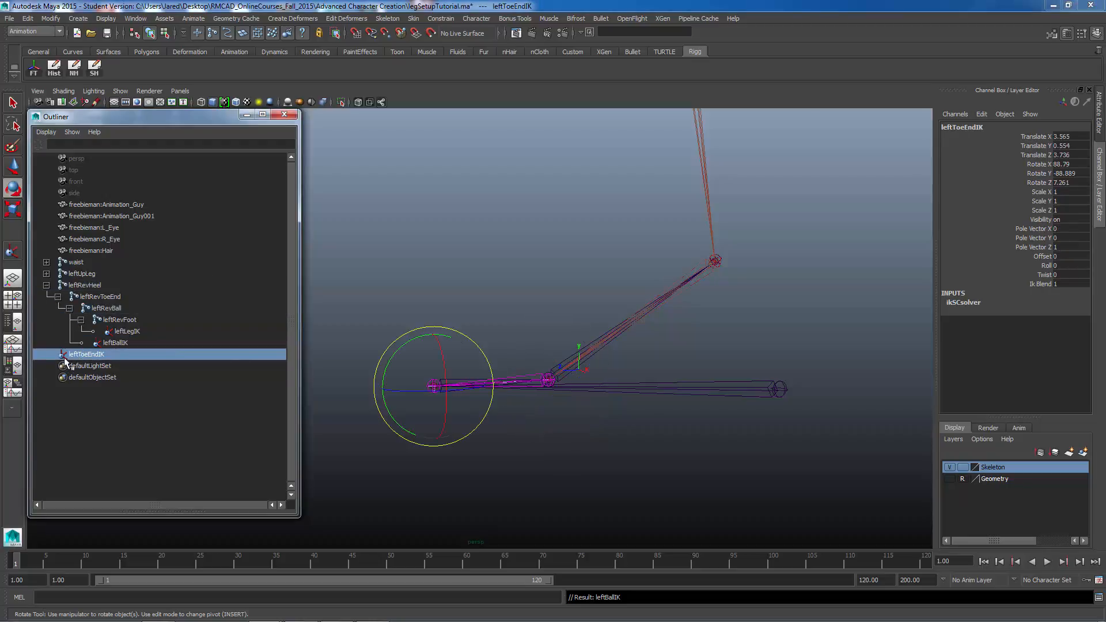
ctrl+click(92, 298)
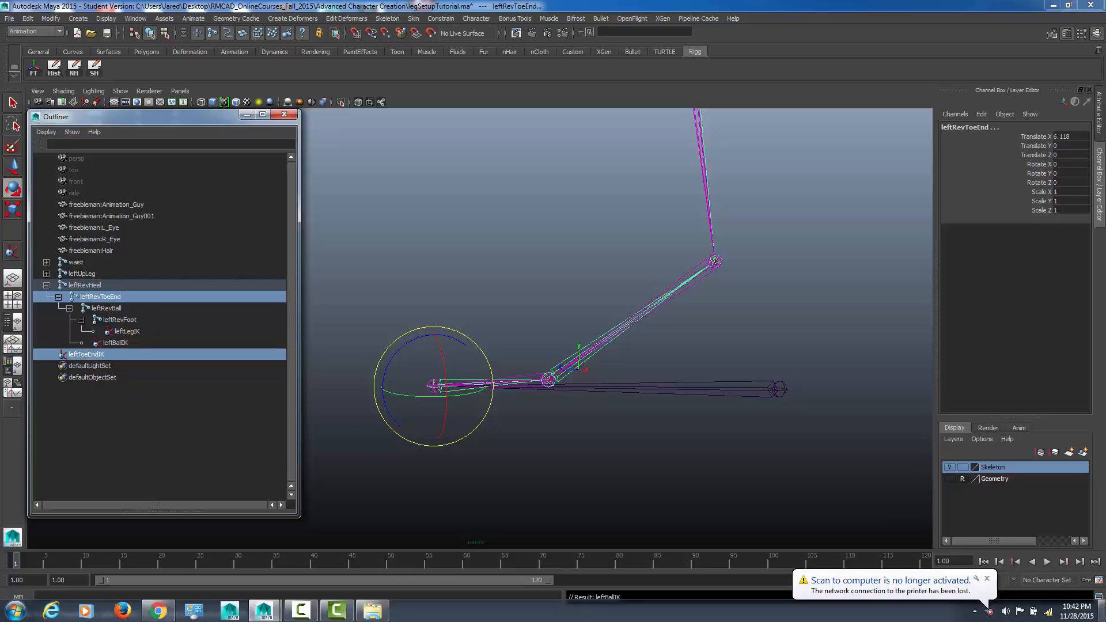
click(988, 581)
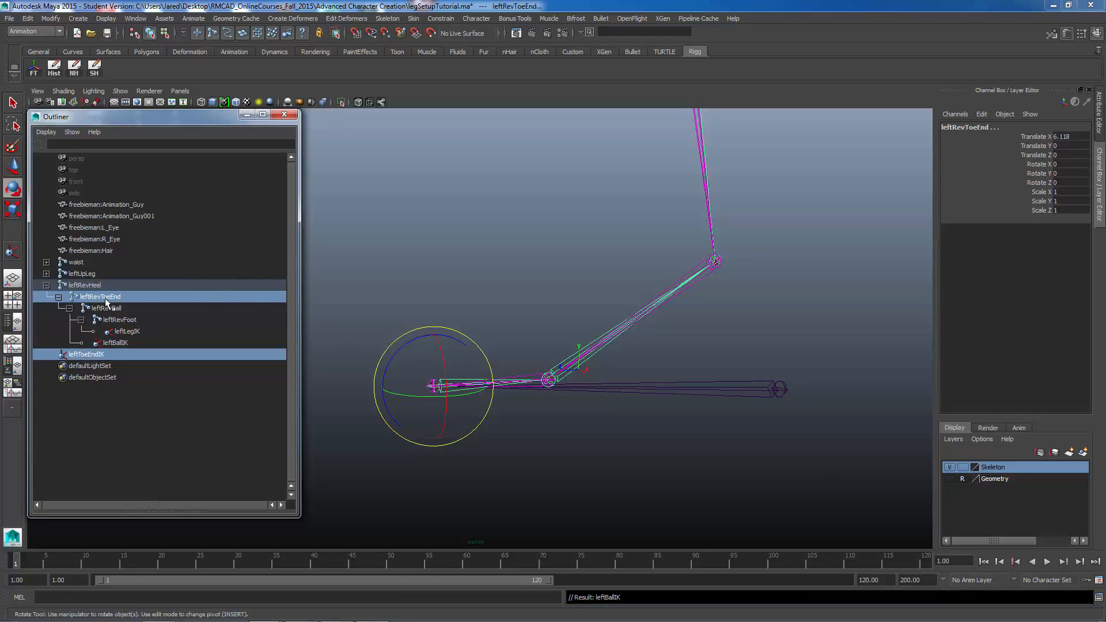
click(88, 354)
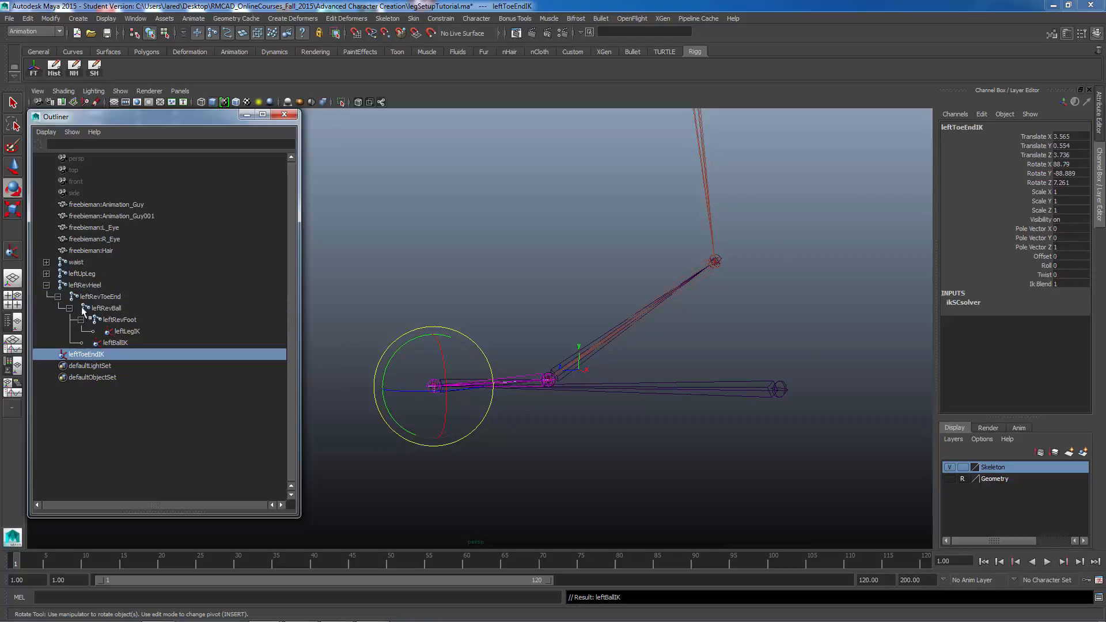
ctrl+click(91, 297)
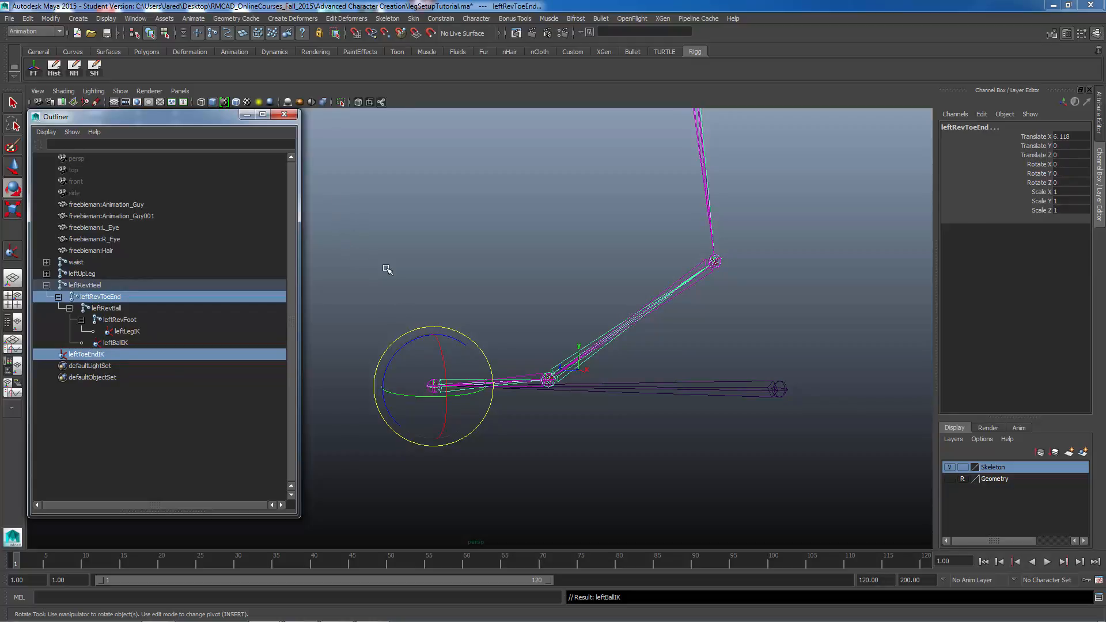
key(p)
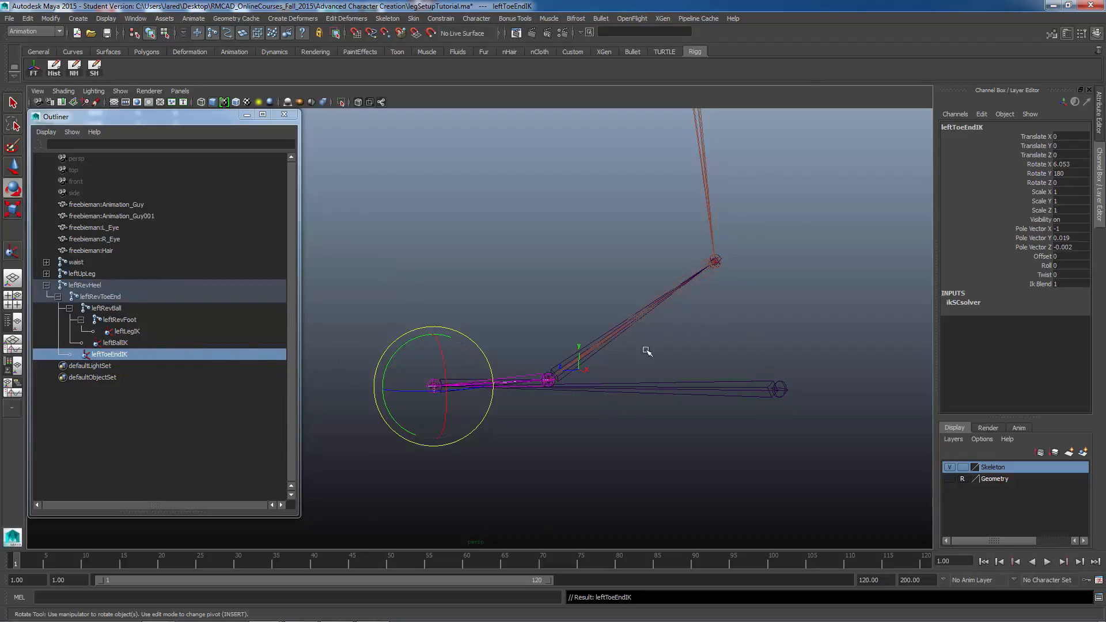
Step: Switch to full-screen view and inspect the foot rig from several angles with the Move tool active
alt+drag(645, 350, 773, 367)
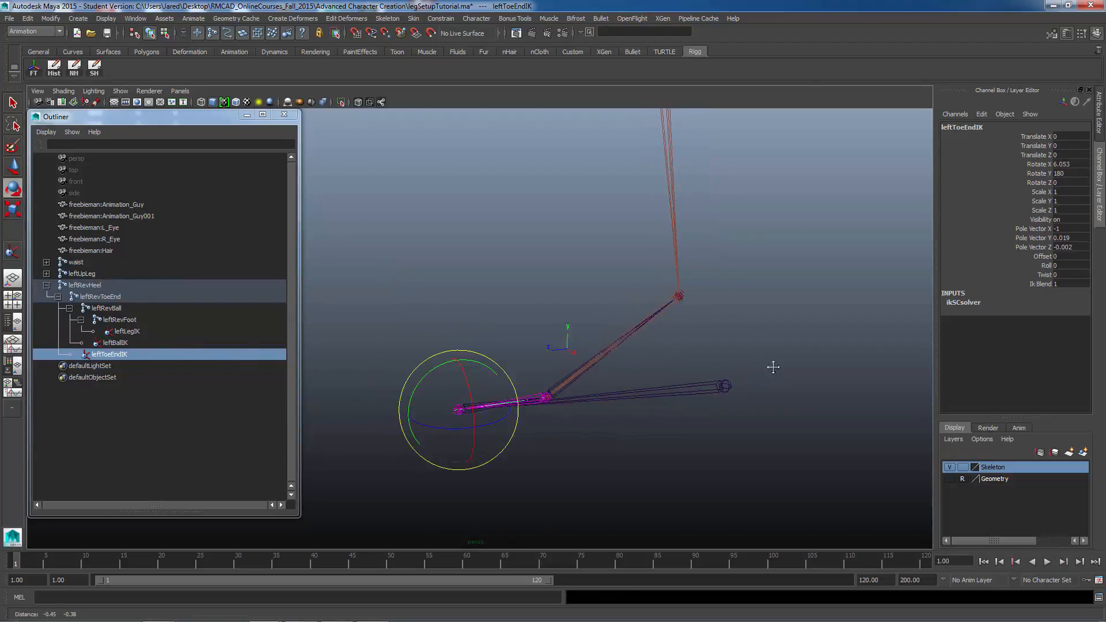
alt+middle_drag(773, 367, 780, 352)
drag(780, 350, 535, 429)
key(ctrl+space)
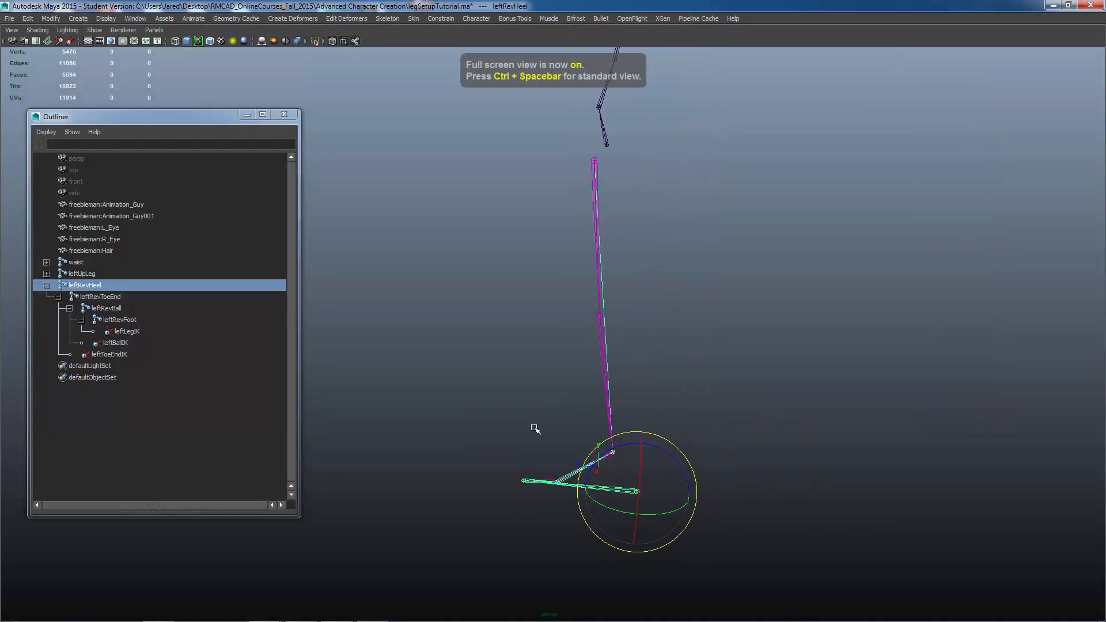
key(w)
mouse_move(636, 493)
mouse_down()
mouse_move(586, 379)
mouse_move(636, 478)
mouse_move(524, 434)
mouse_move(621, 392)
mouse_move(637, 425)
mouse_move(638, 495)
mouse_up()
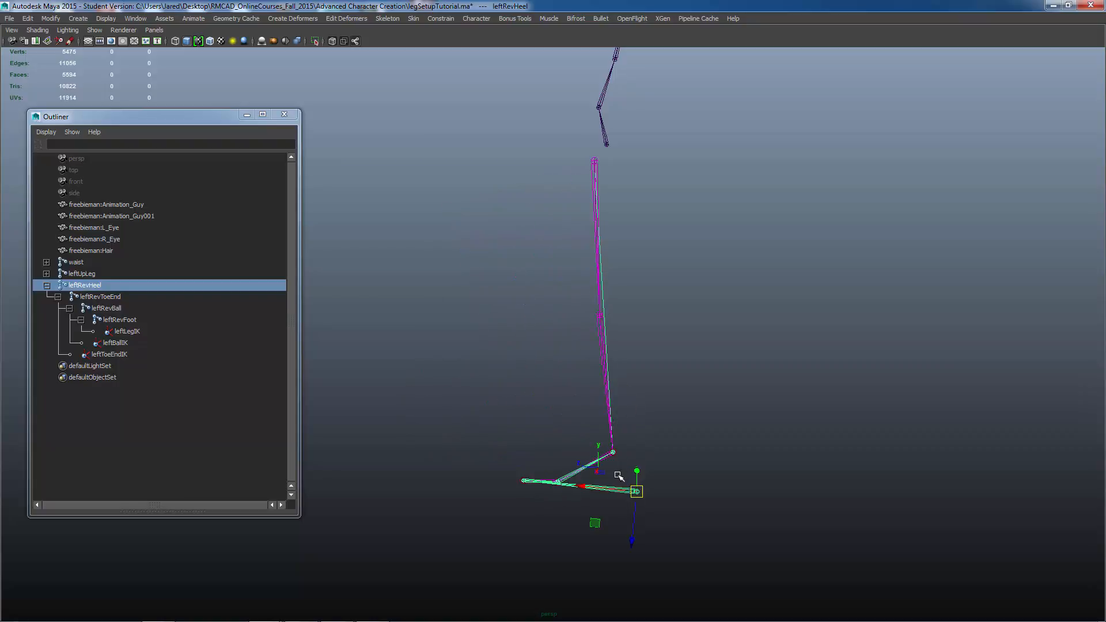
click(520, 481)
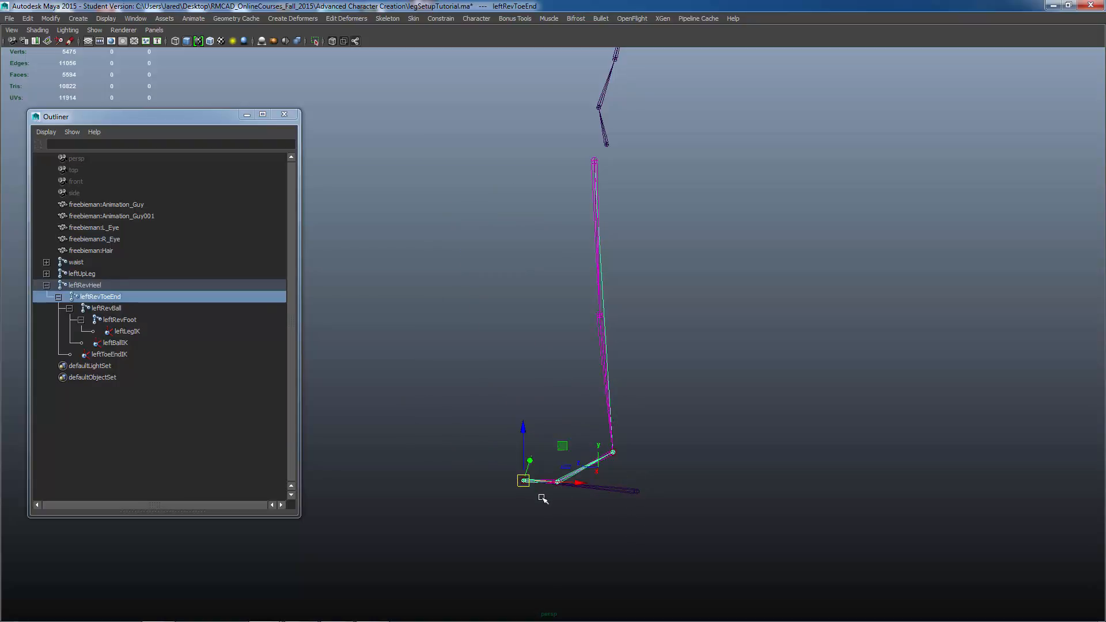
alt+drag(509, 484, 530, 489)
alt+middle_drag(663, 500, 662, 450)
alt+right_drag(661, 449, 694, 455)
alt+drag(563, 470, 596, 472)
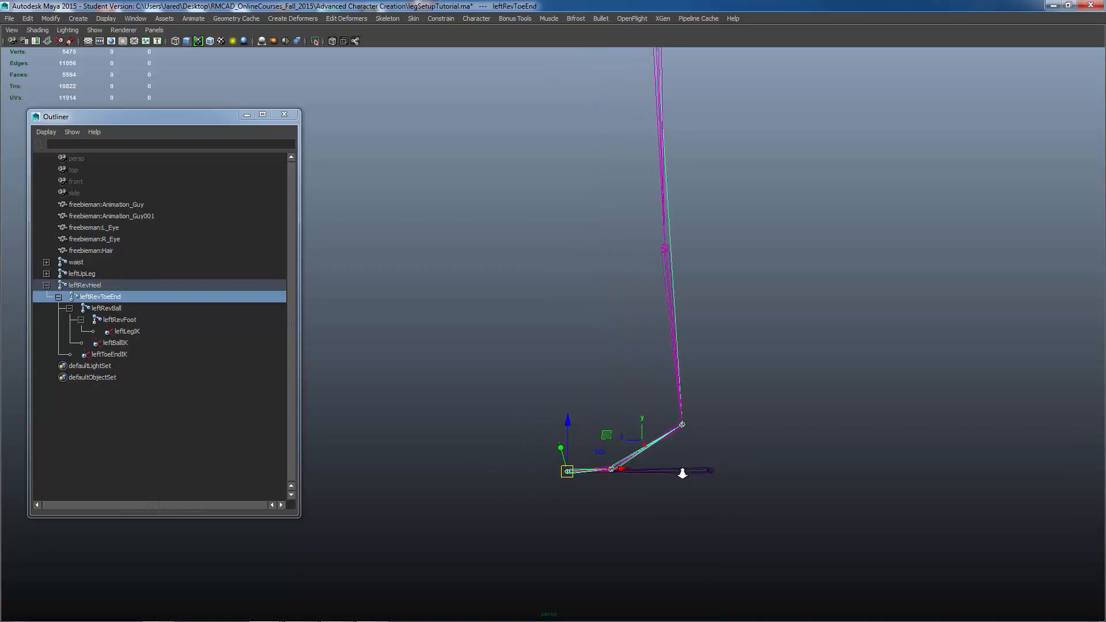
alt+right_drag(682, 474, 631, 479)
alt+middle_drag(631, 478, 629, 506)
alt+drag(548, 469, 558, 467)
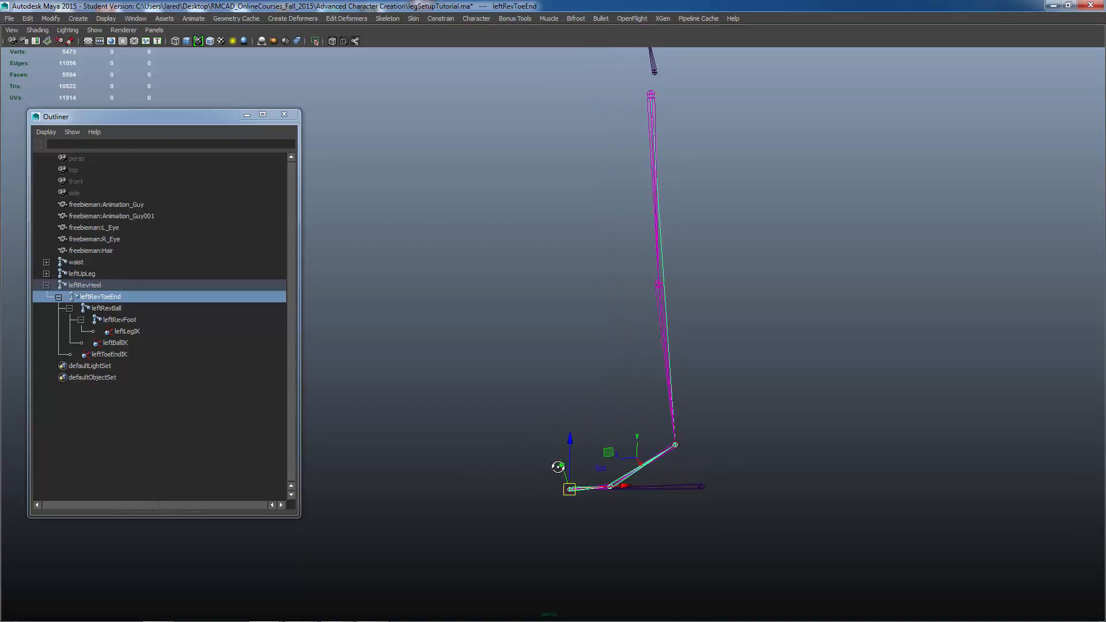
Step: Rotate the leftRevToeEnd joint to test the toe pivot of the reverse foot
click(699, 487)
key(Down)
key(e)
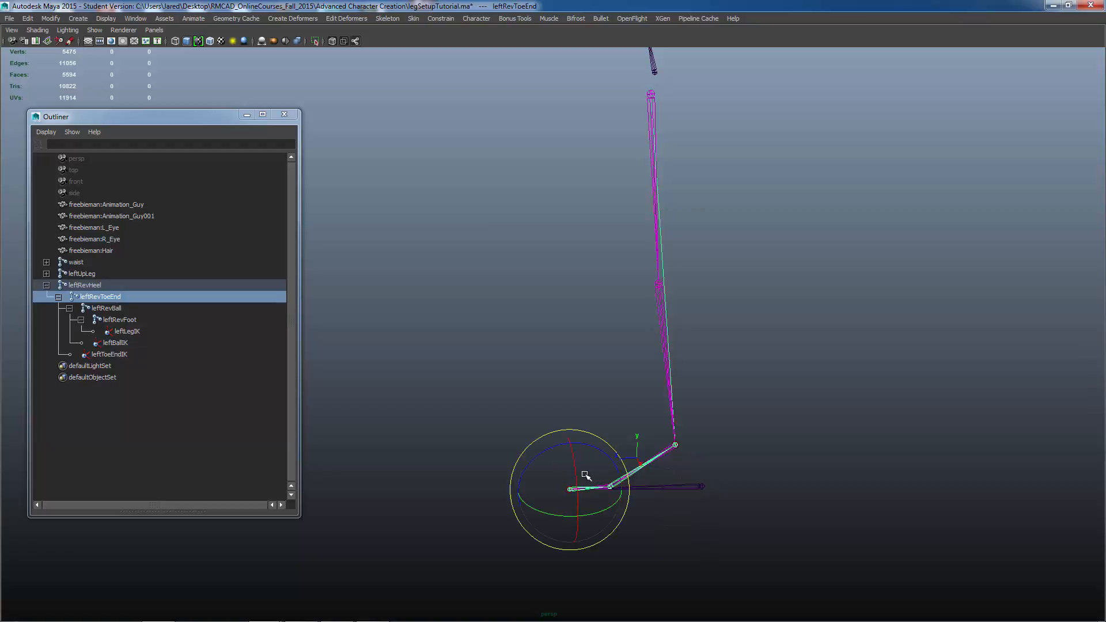
drag(543, 460, 521, 494)
key(ctrl+z)
alt+drag(550, 528, 592, 493)
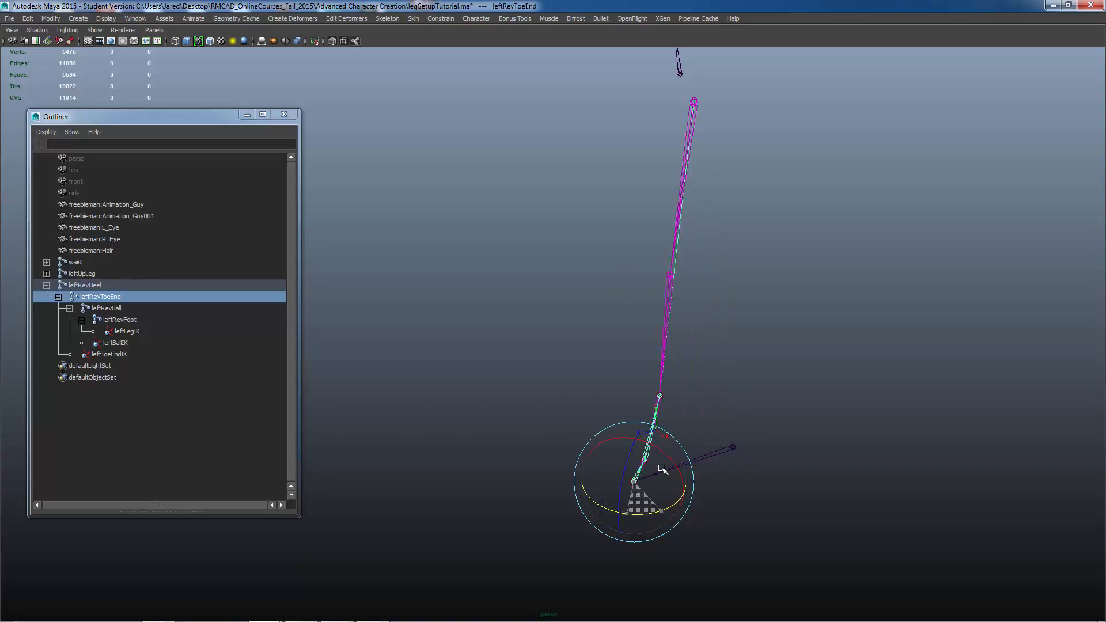
drag(661, 470, 643, 482)
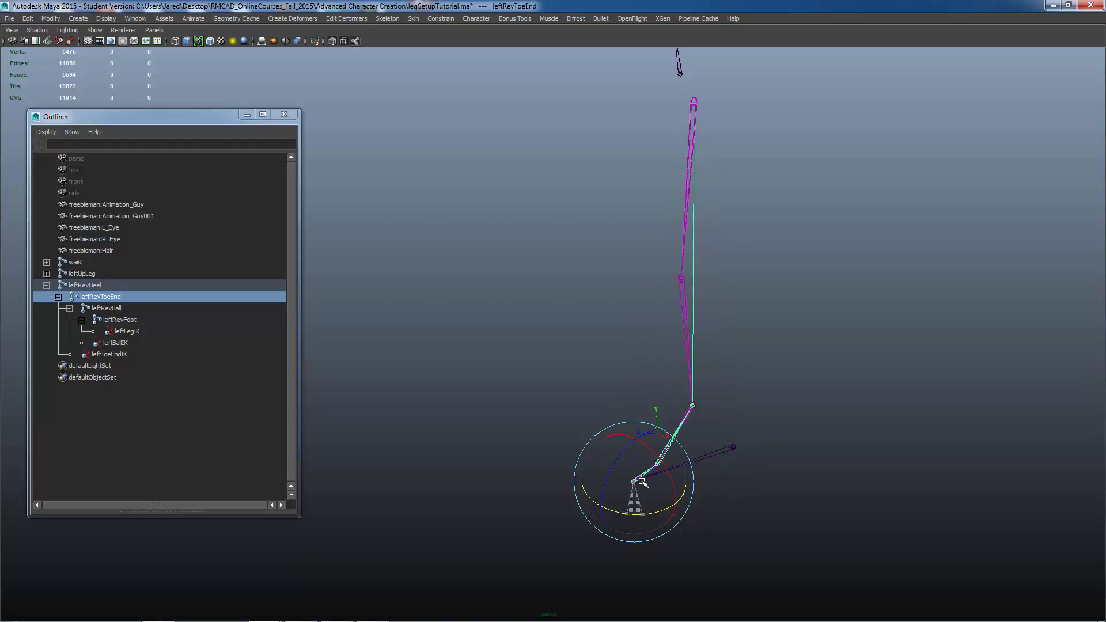
alt+drag(723, 522, 705, 508)
Step: Rotate the leftRevBall and leftRevFoot joints to test the ball and ankle pivots
key(Down)
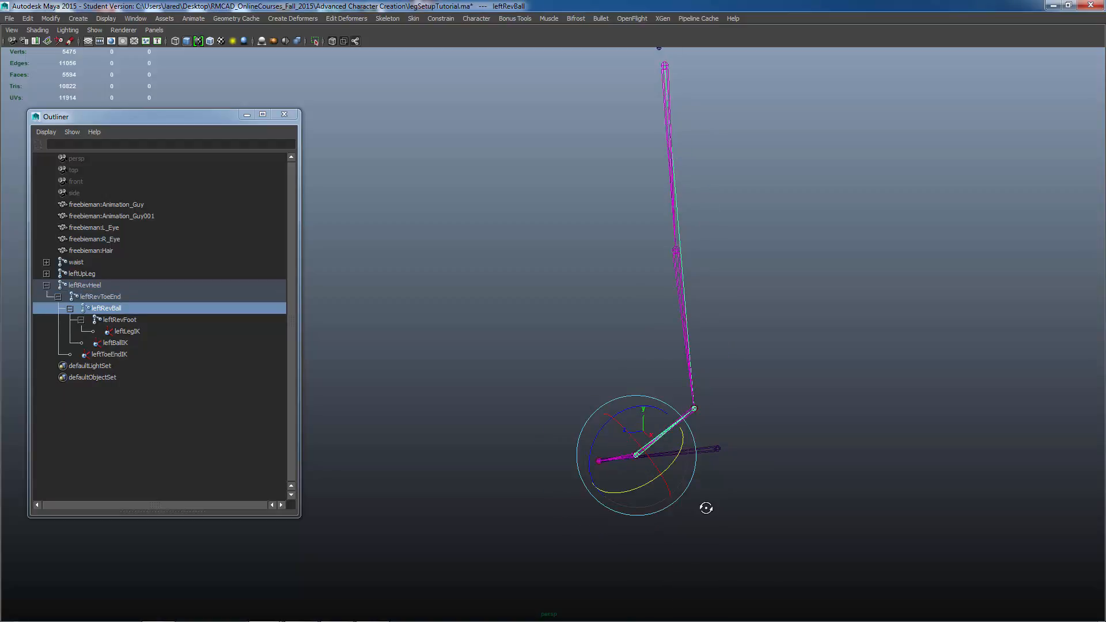
alt+drag(662, 473, 698, 462)
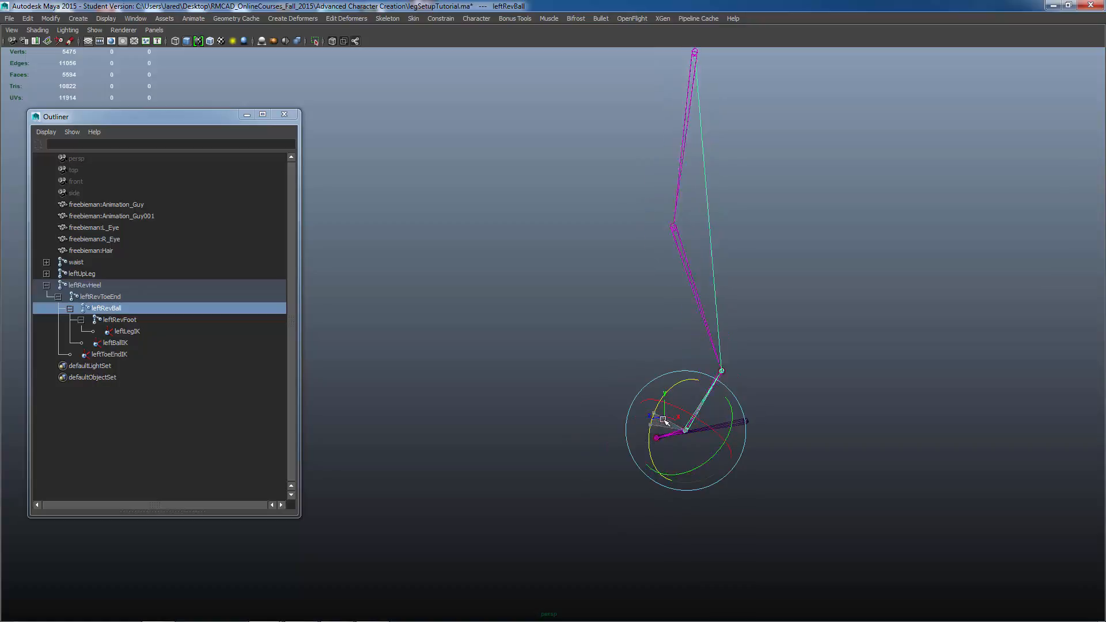
drag(665, 421, 659, 439)
key(ctrl+z)
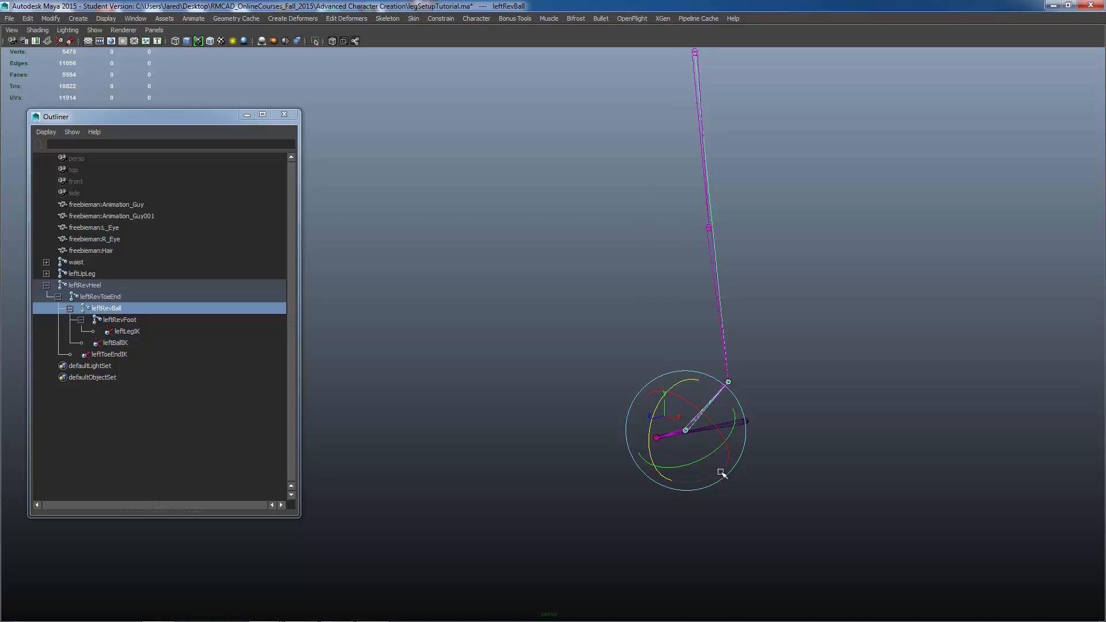
alt+drag(722, 474, 675, 454)
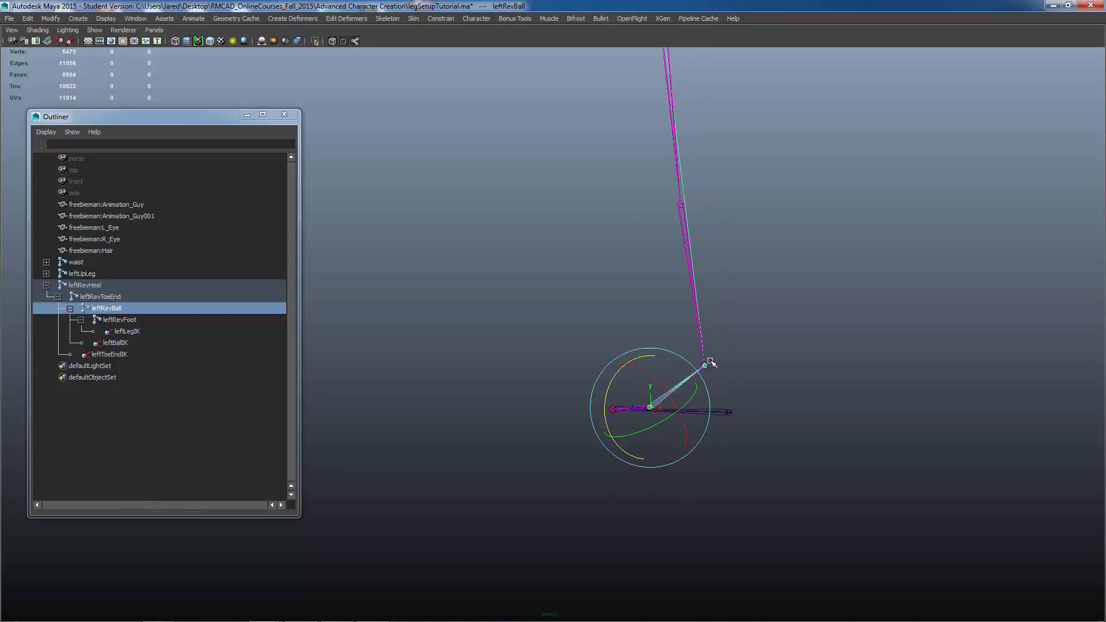
key(Down)
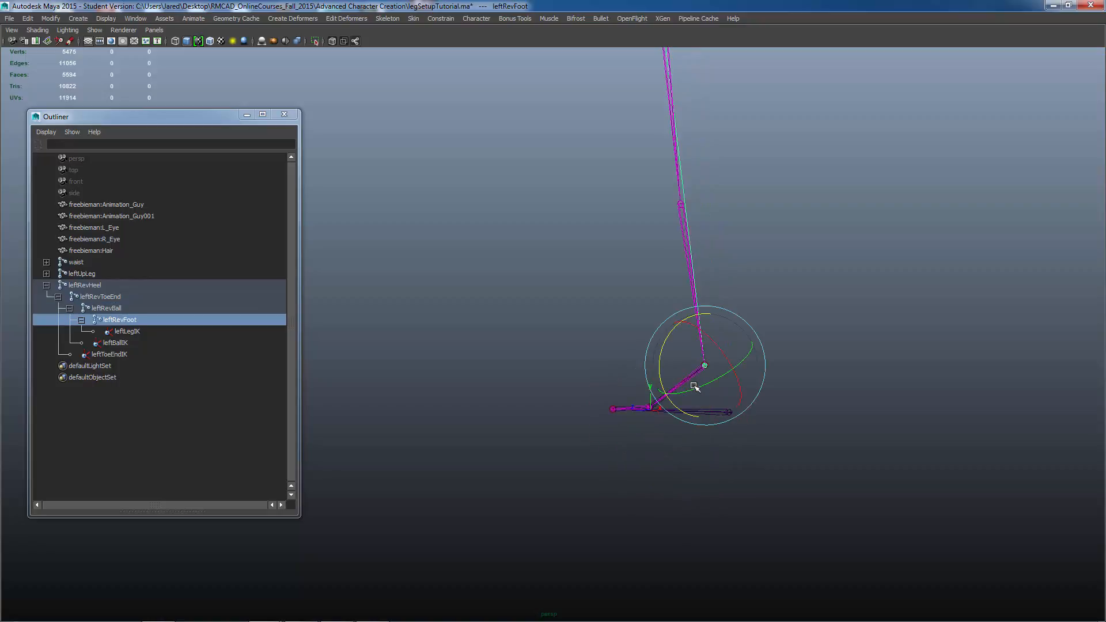
alt+drag(694, 386, 641, 429)
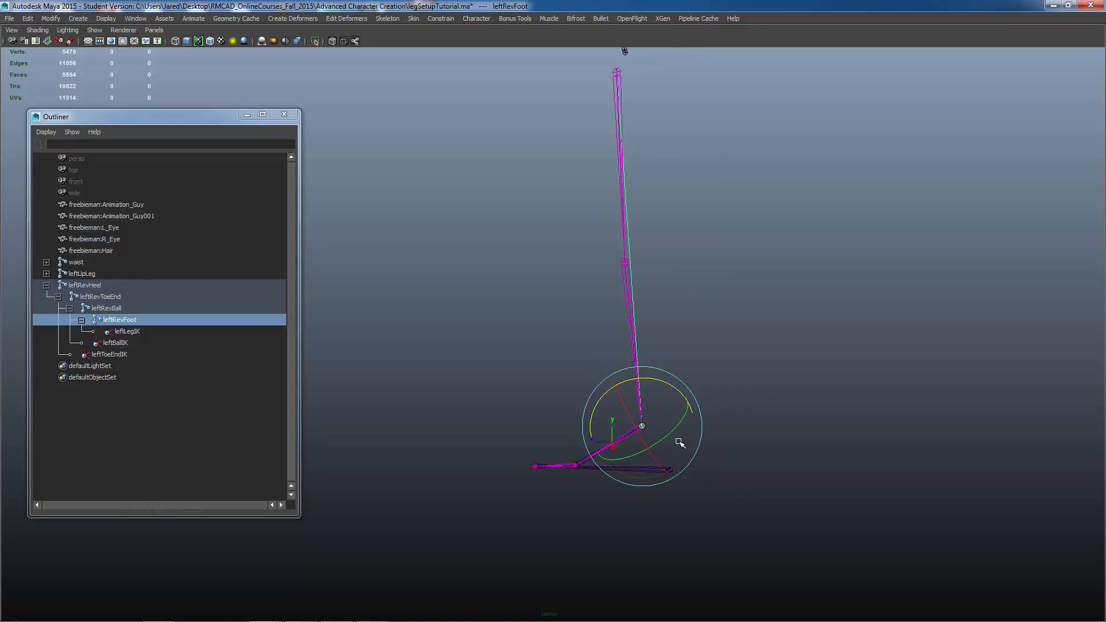
Step: Select the leftRevHeel root and move the whole reverse foot to test that the leg follows
key(Up)
key(Up)
key(Up)
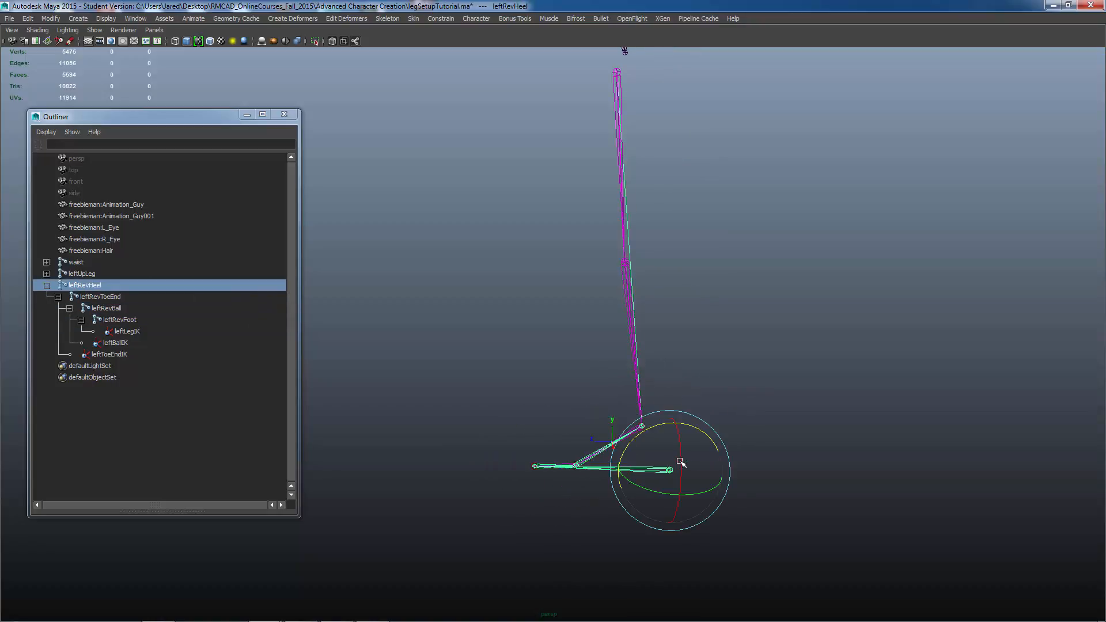
key(w)
drag(669, 470, 645, 450)
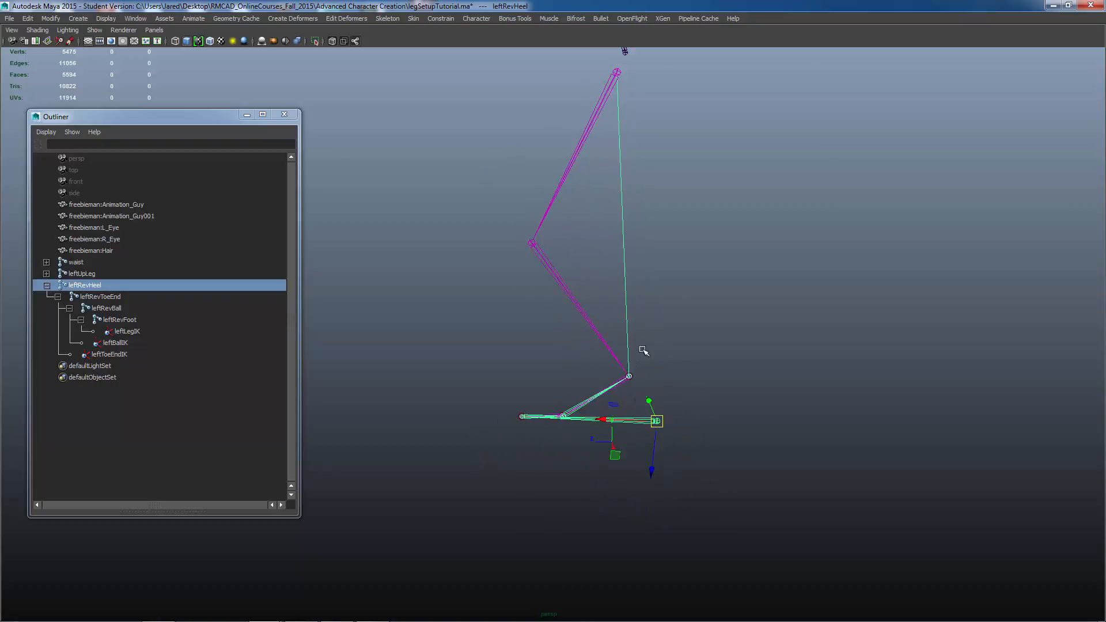
key(ctrl+z)
alt+drag(639, 401, 672, 407)
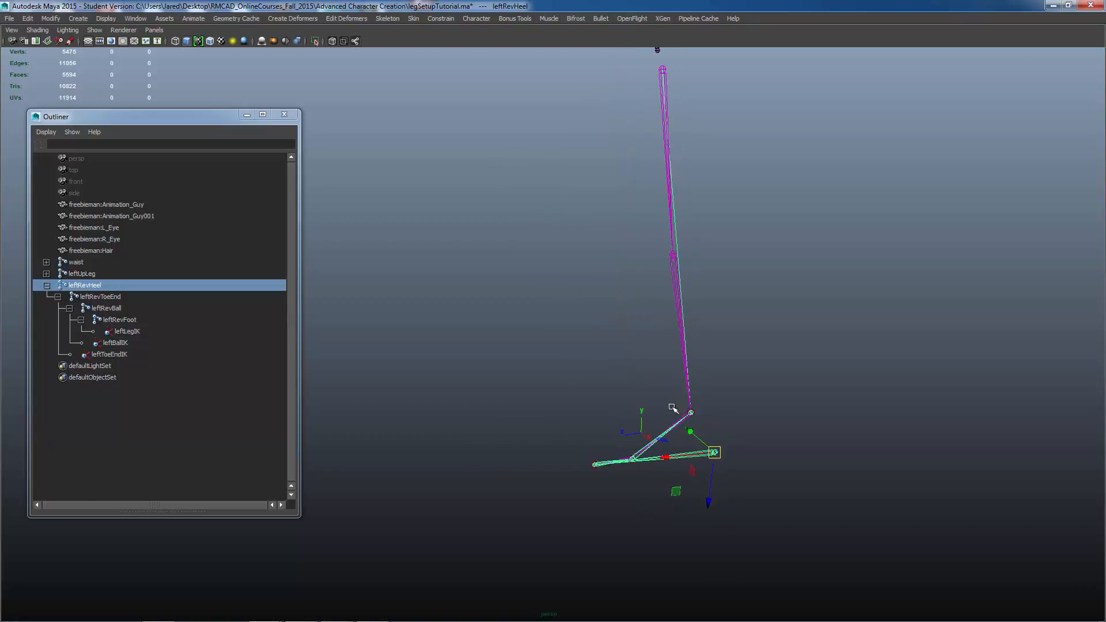
alt+middle_drag(675, 409, 634, 421)
alt+right_drag(634, 421, 712, 438)
alt+middle_drag(703, 444, 703, 470)
alt+right_drag(703, 447, 673, 446)
alt+middle_drag(673, 446, 645, 430)
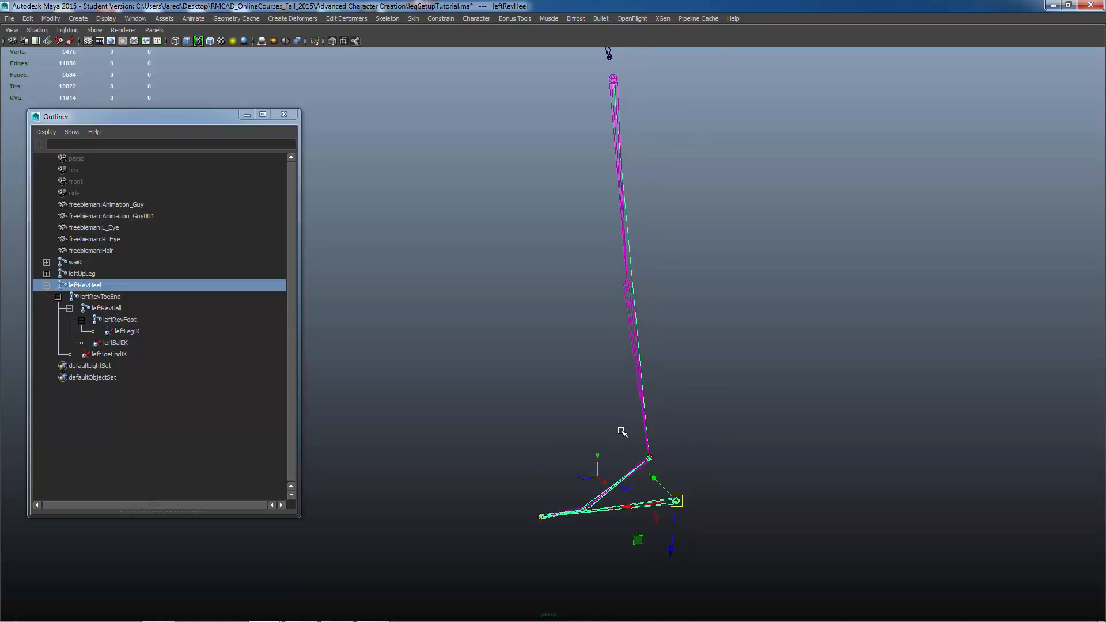
Step: Toggle full-screen view and orbit around the leg rig to inspect the foot
key(ctrl+space)
key(ctrl+space)
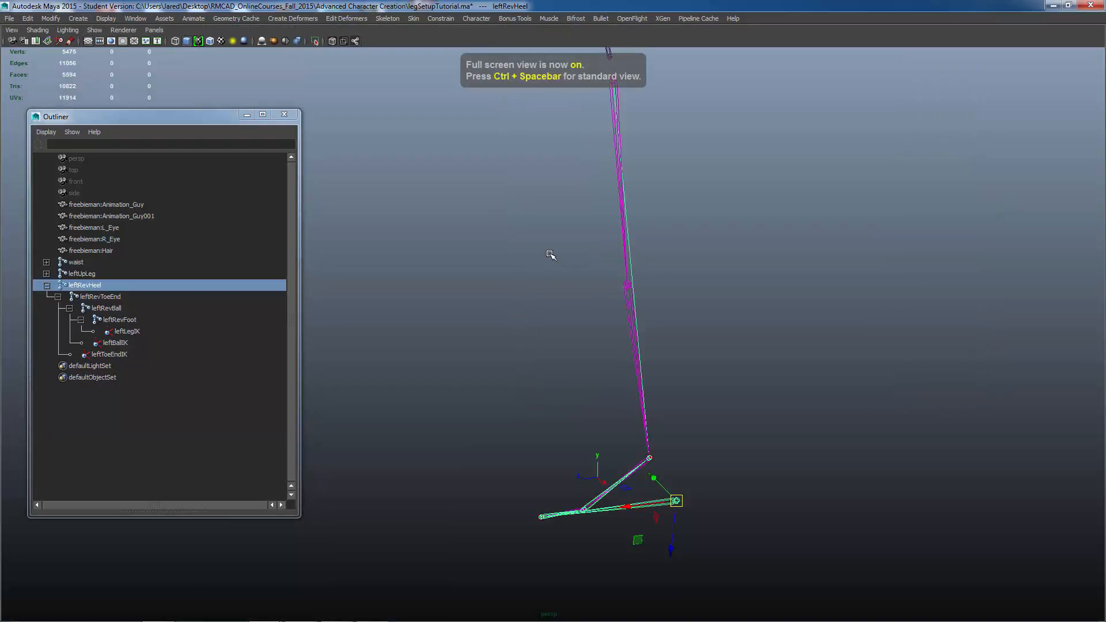
key(ctrl+space)
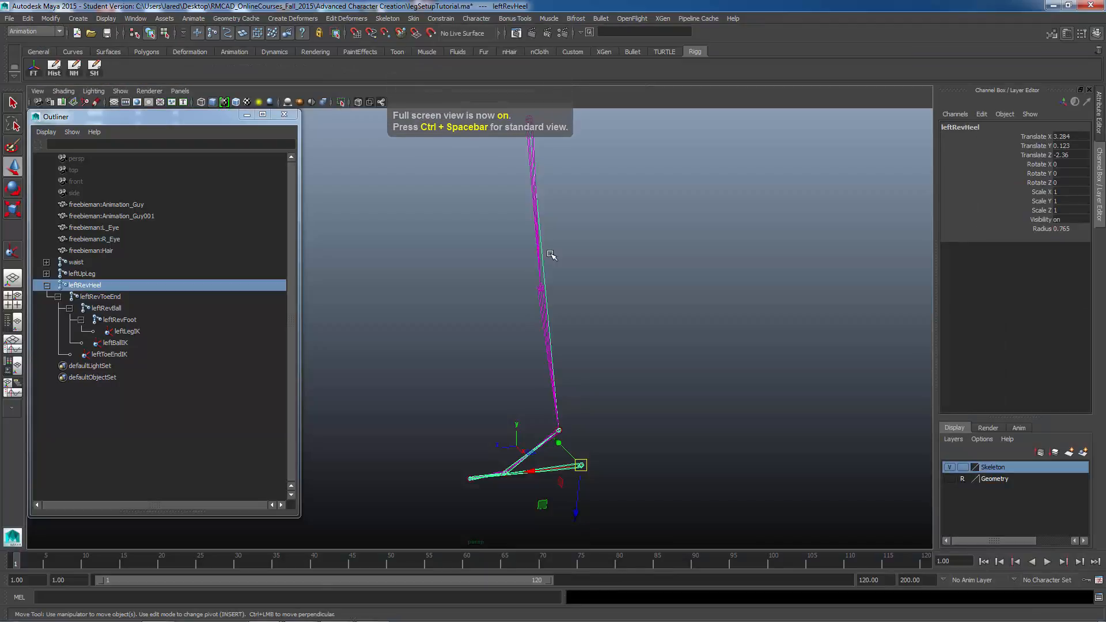
key(ctrl+space)
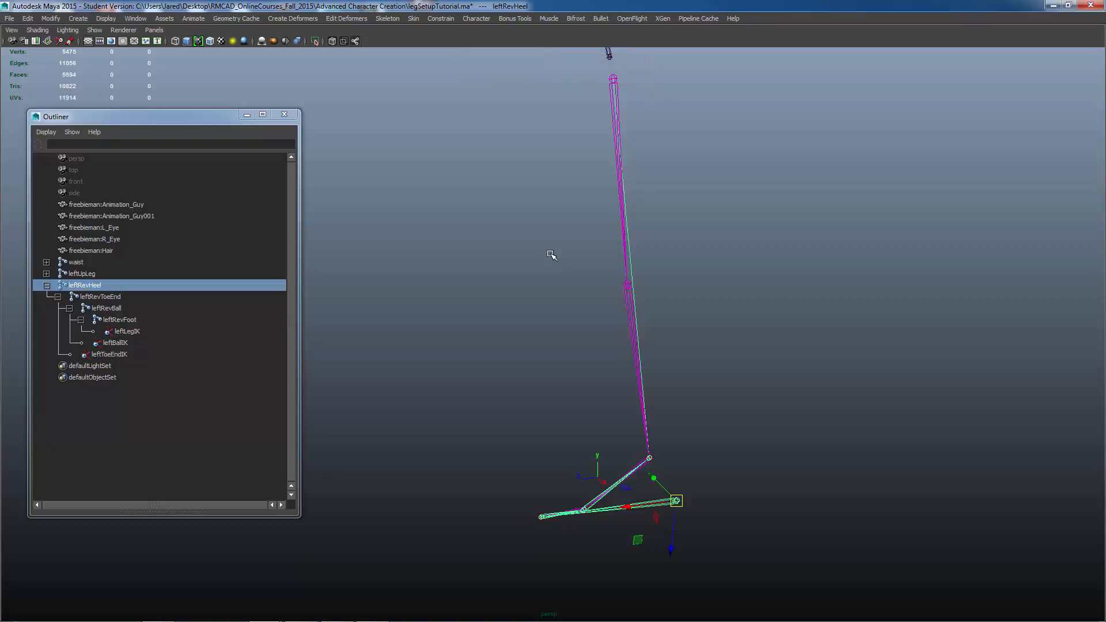
key(ctrl+space)
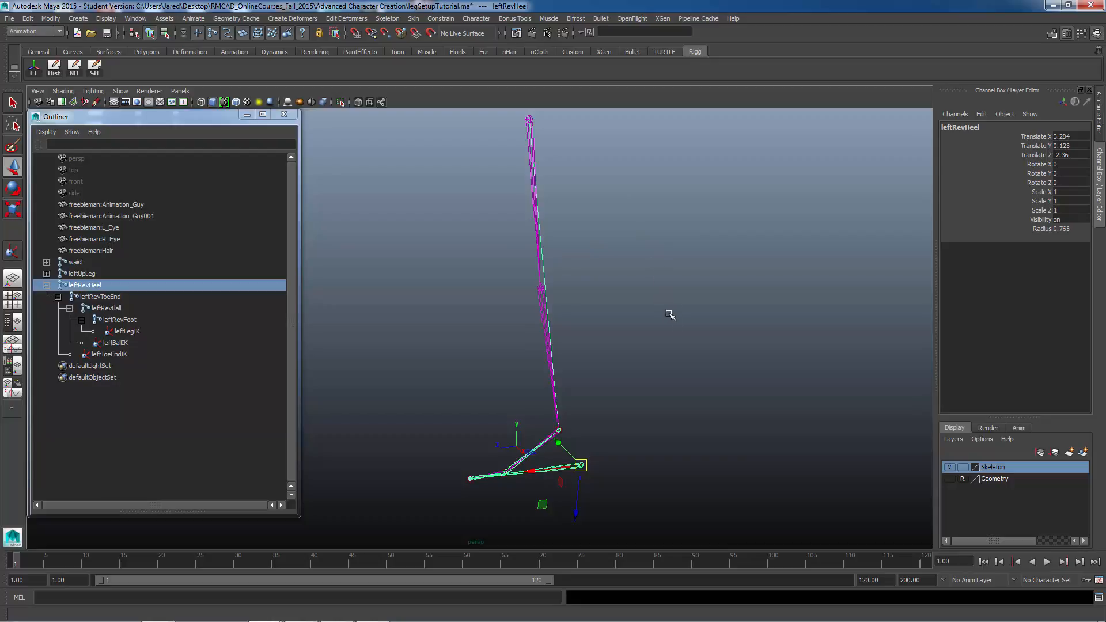
alt+middle_drag(670, 314, 731, 293)
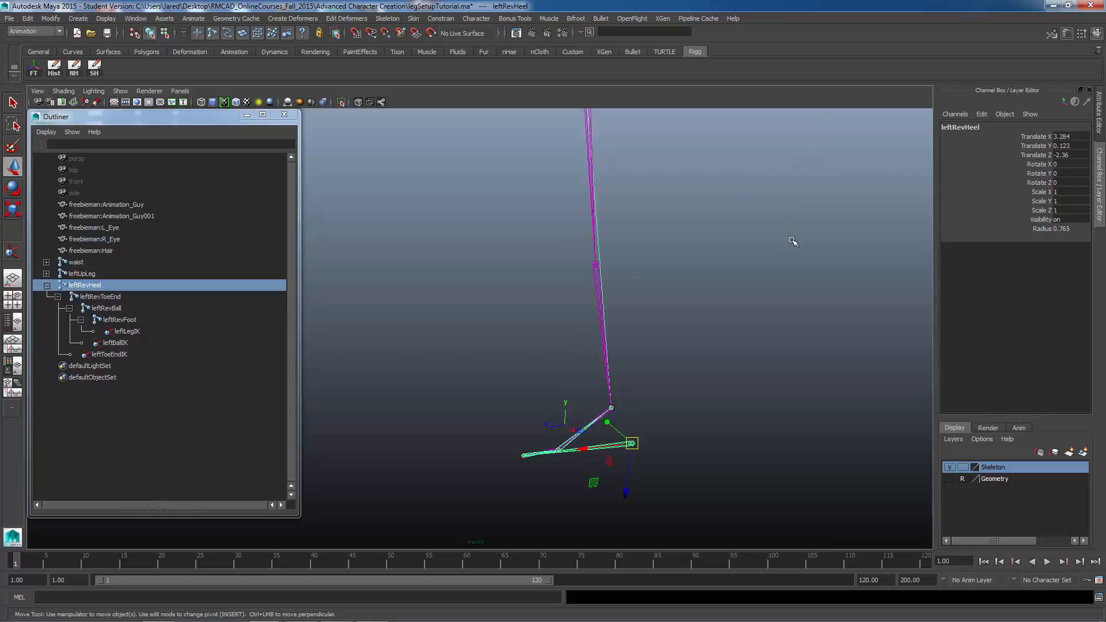
alt+middle_drag(793, 241, 770, 306)
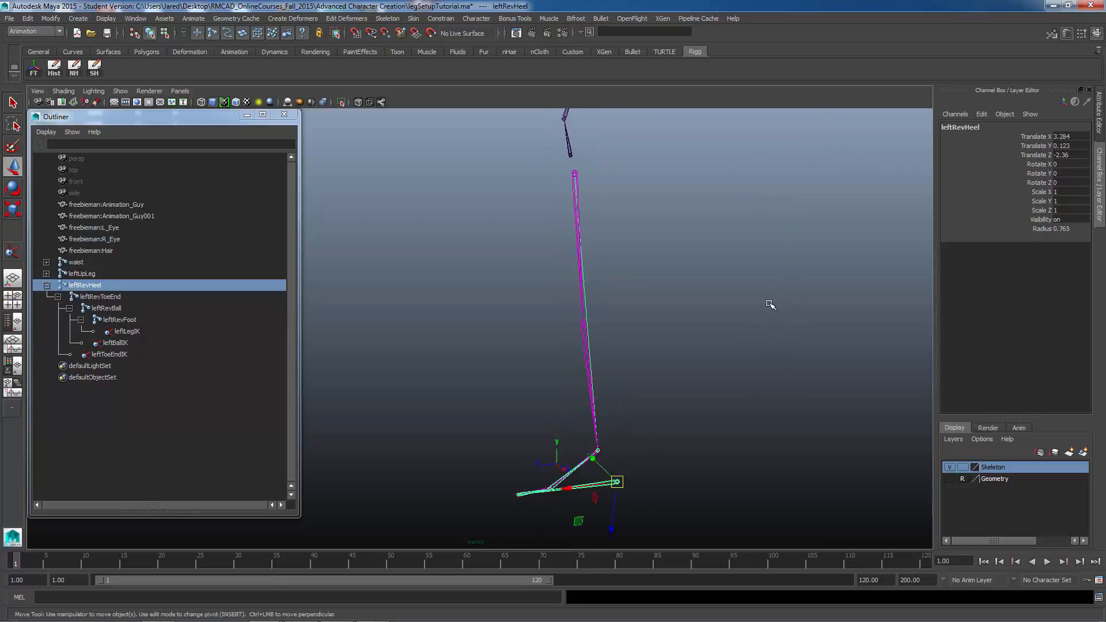
alt+drag(780, 315, 775, 312)
alt+middle_drag(784, 294, 791, 269)
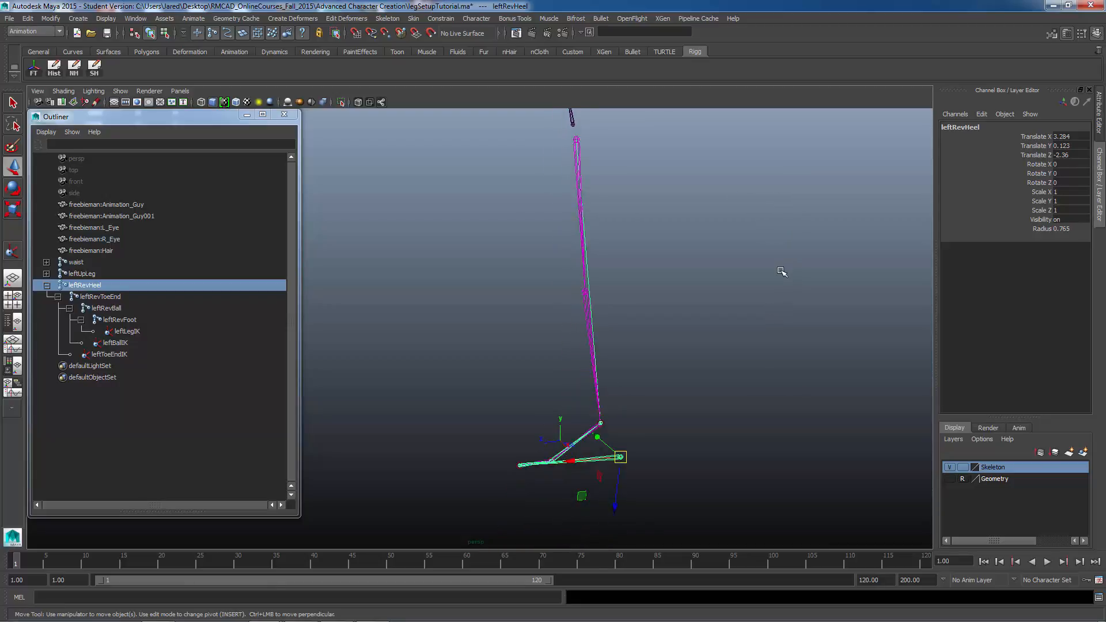
alt+drag(573, 331, 606, 339)
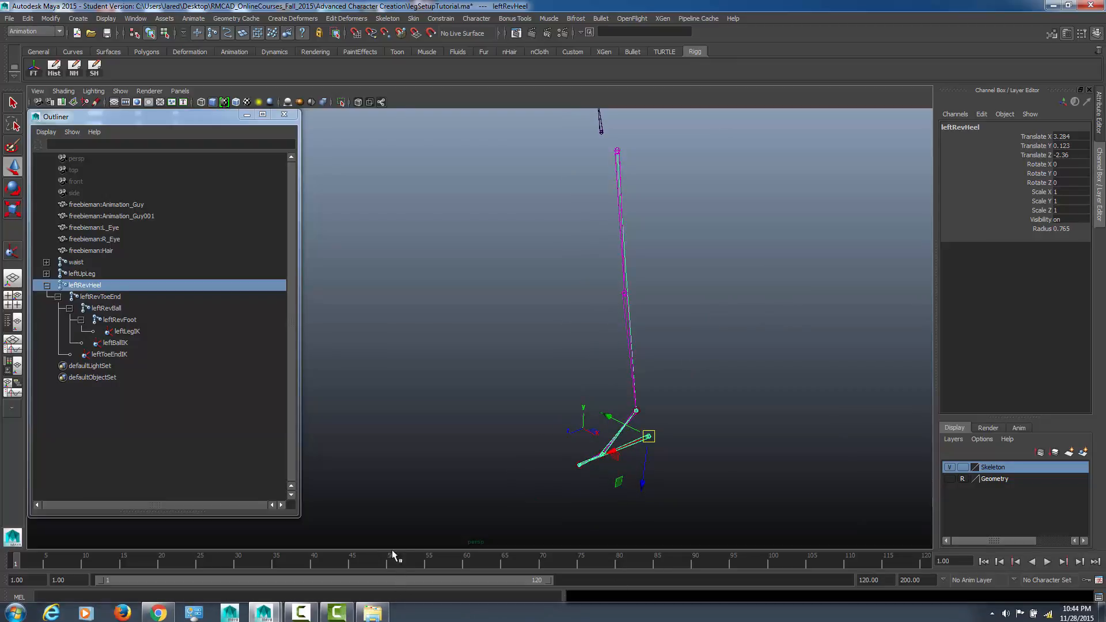
click(295, 616)
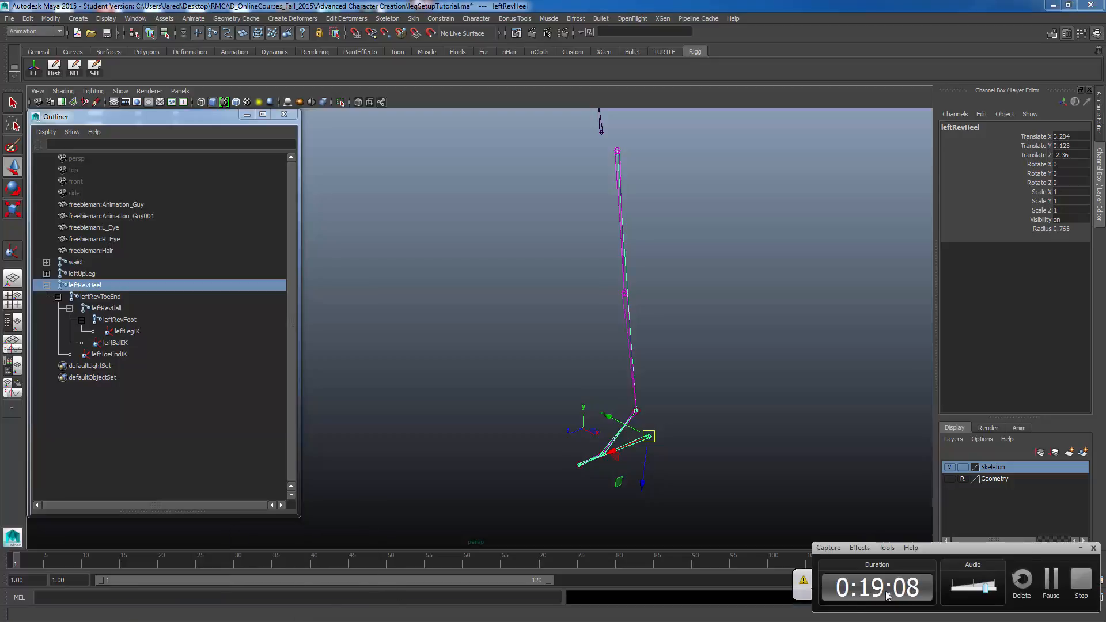
click(1080, 547)
click(986, 580)
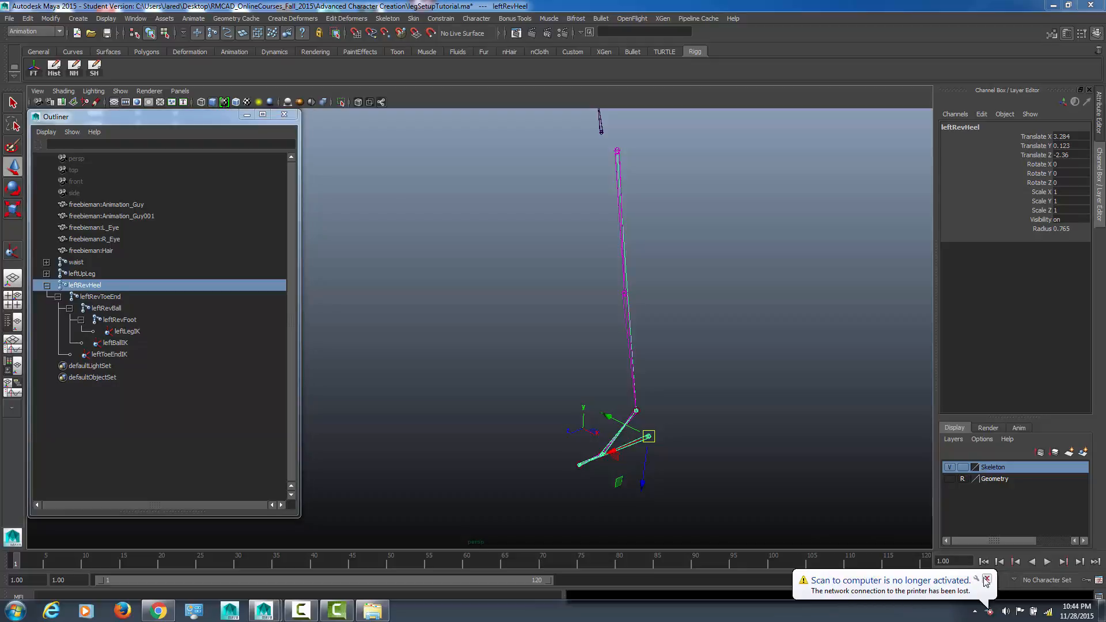
Step: Create a NURBS circle and move it under the left foot
alt+drag(640, 474, 678, 453)
alt+middle_drag(592, 396, 594, 387)
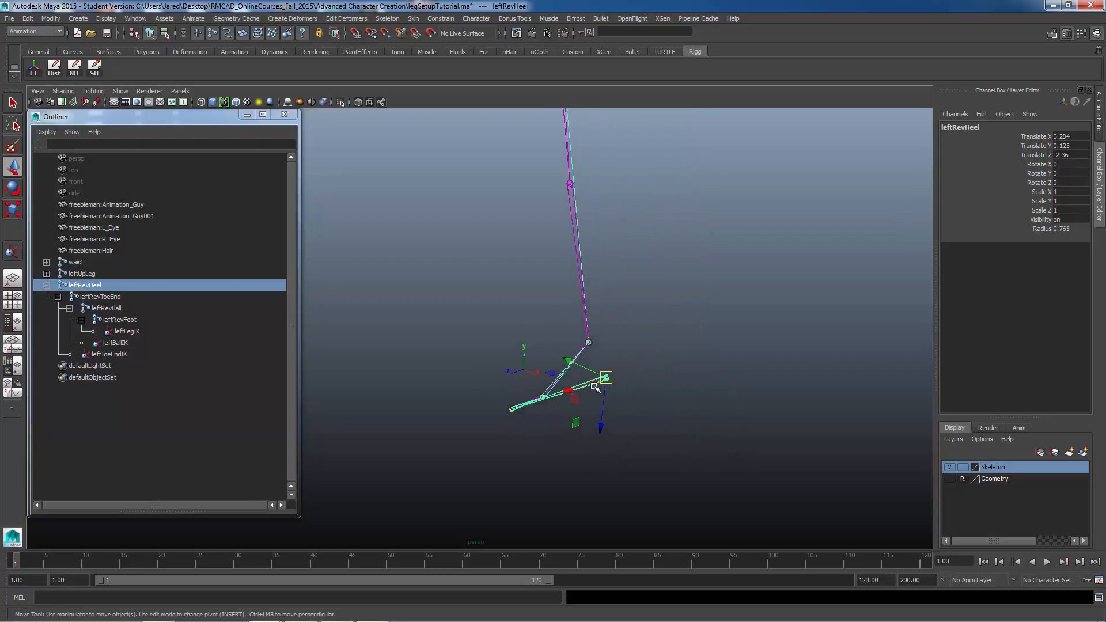
click(76, 19)
mouse_move(127, 35)
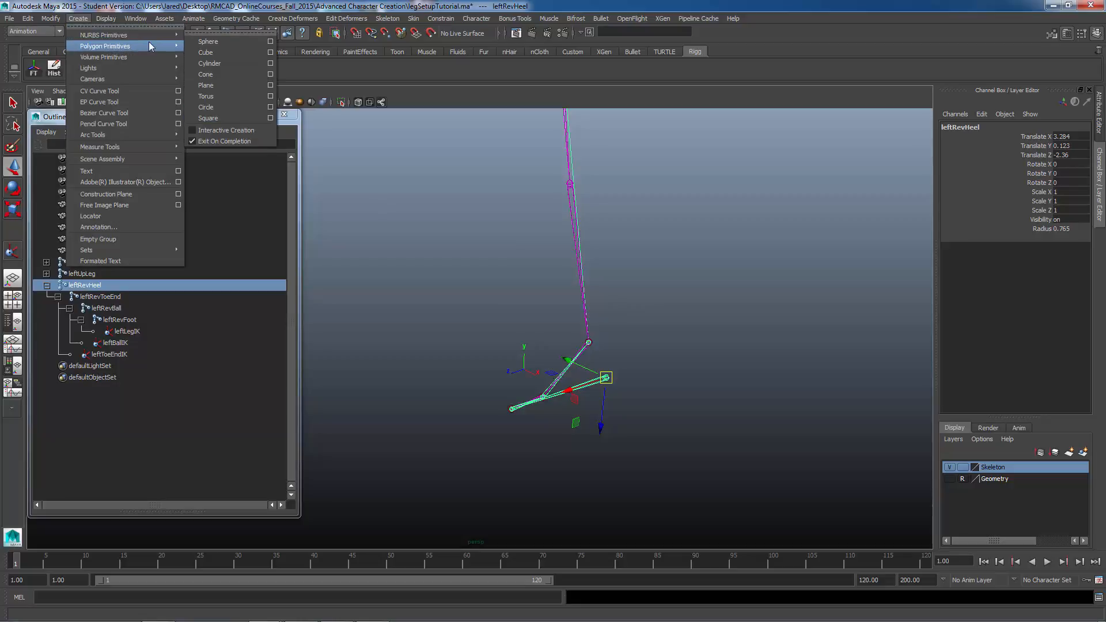
click(215, 108)
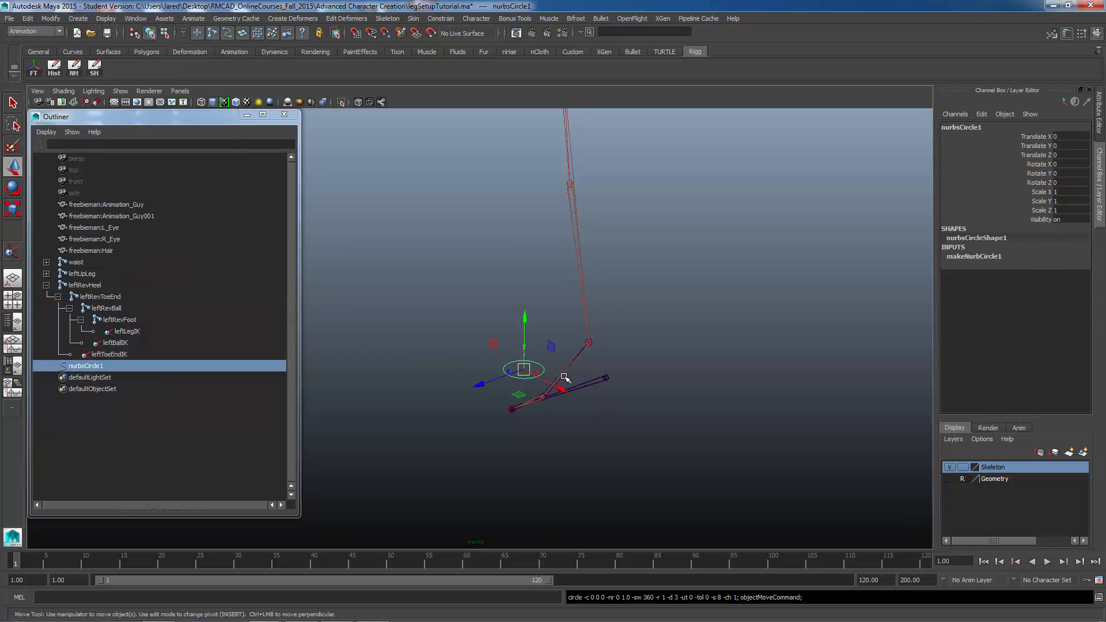
alt+drag(563, 376, 619, 433)
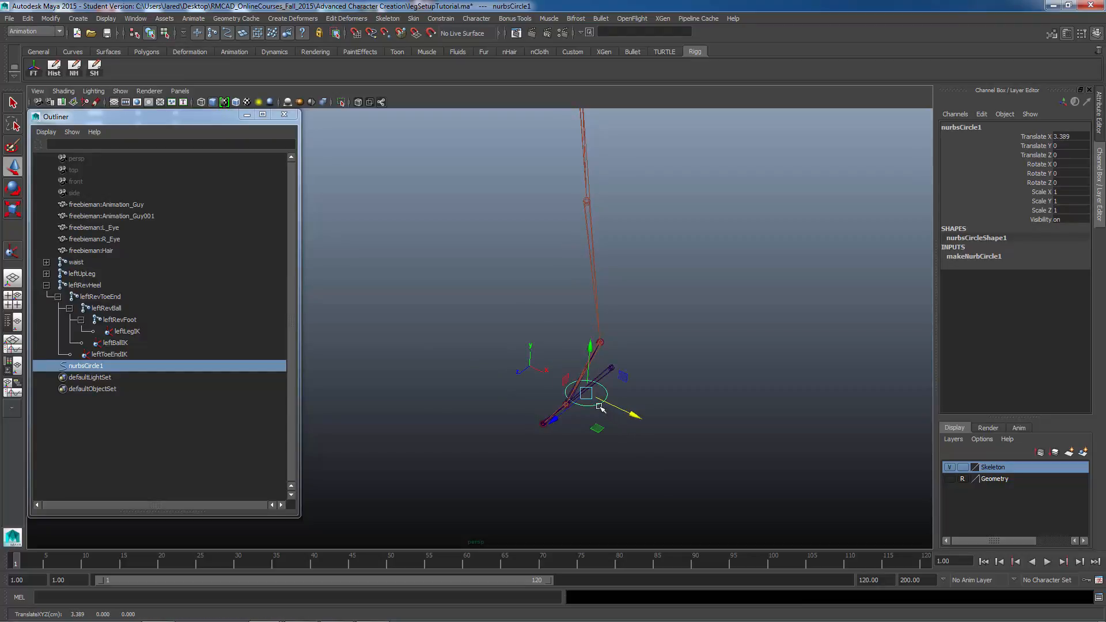
Step: Scale the circle up to about 4.45 so it surrounds the foot
key(r)
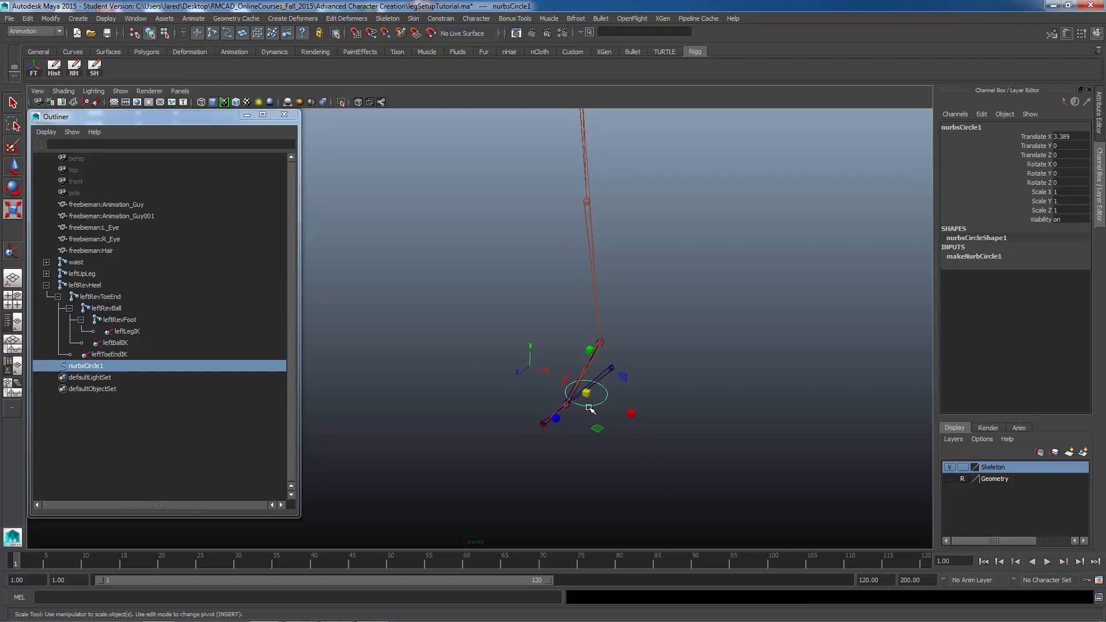
drag(588, 395, 701, 367)
alt+drag(645, 414, 653, 375)
right_drag(657, 367, 605, 372)
Step: Reshape the circle by scaling selected CVs, and turn on the Geometry layer's visibility
alt+drag(585, 388, 513, 363)
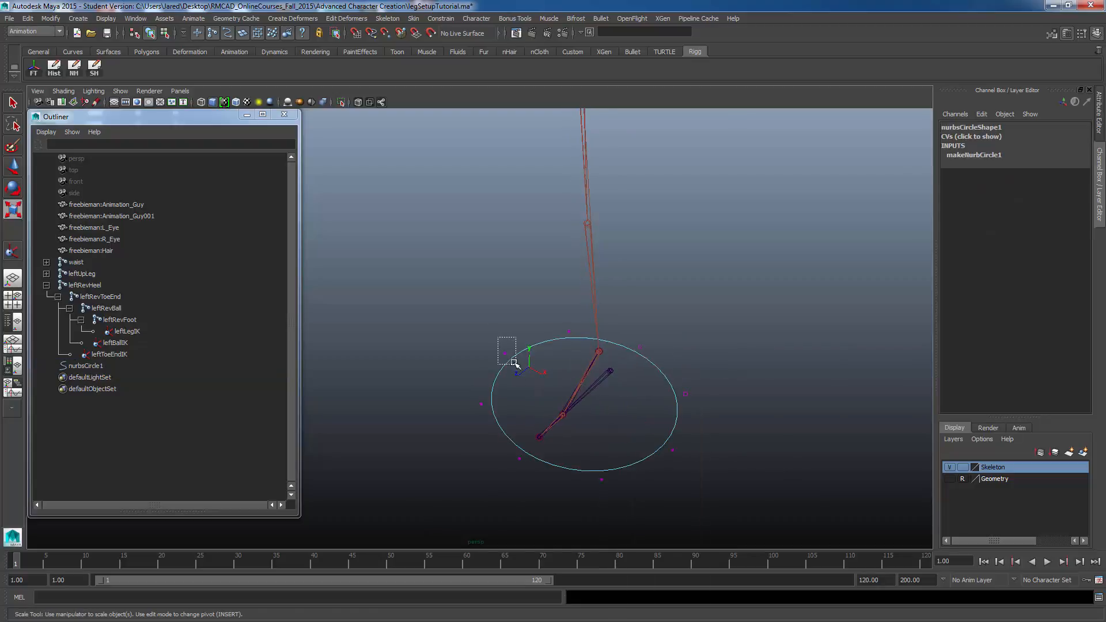
shift+drag(689, 447, 662, 464)
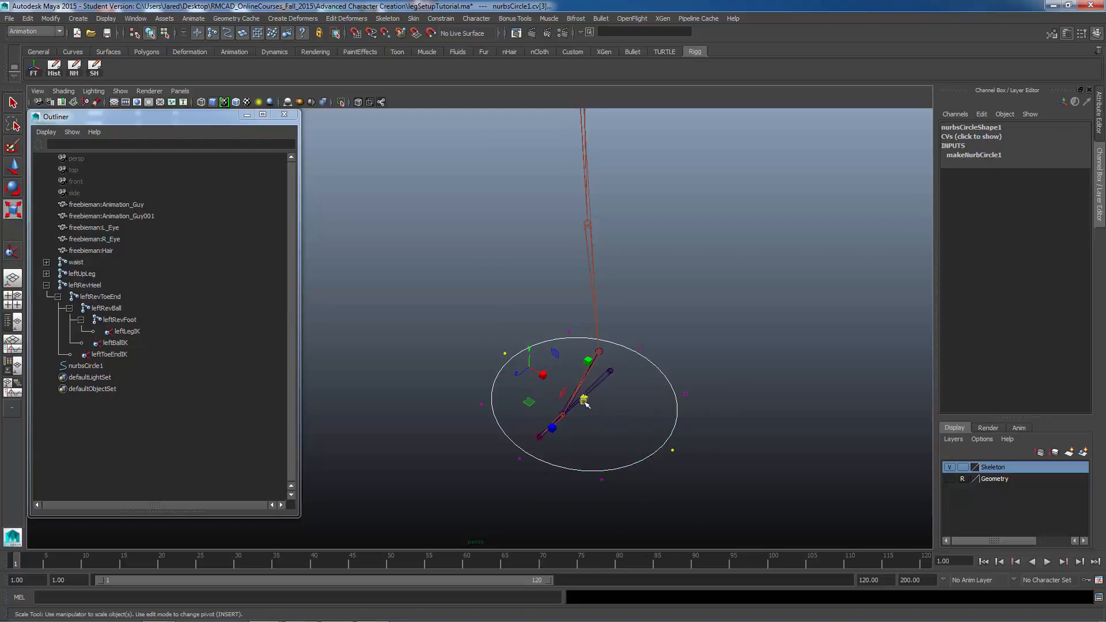
drag(542, 375, 600, 416)
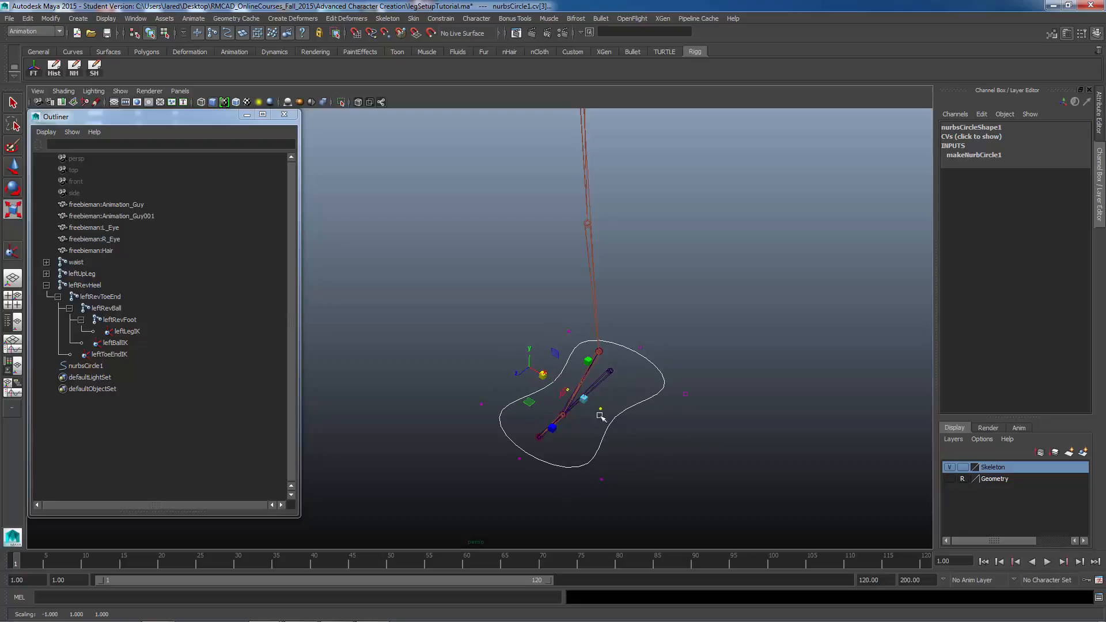
click(948, 479)
Step: Move the circle's CVs so the curve outlines the left foot mesh from toe to heel
alt+drag(545, 408, 571, 430)
drag(509, 396, 484, 425)
key(w)
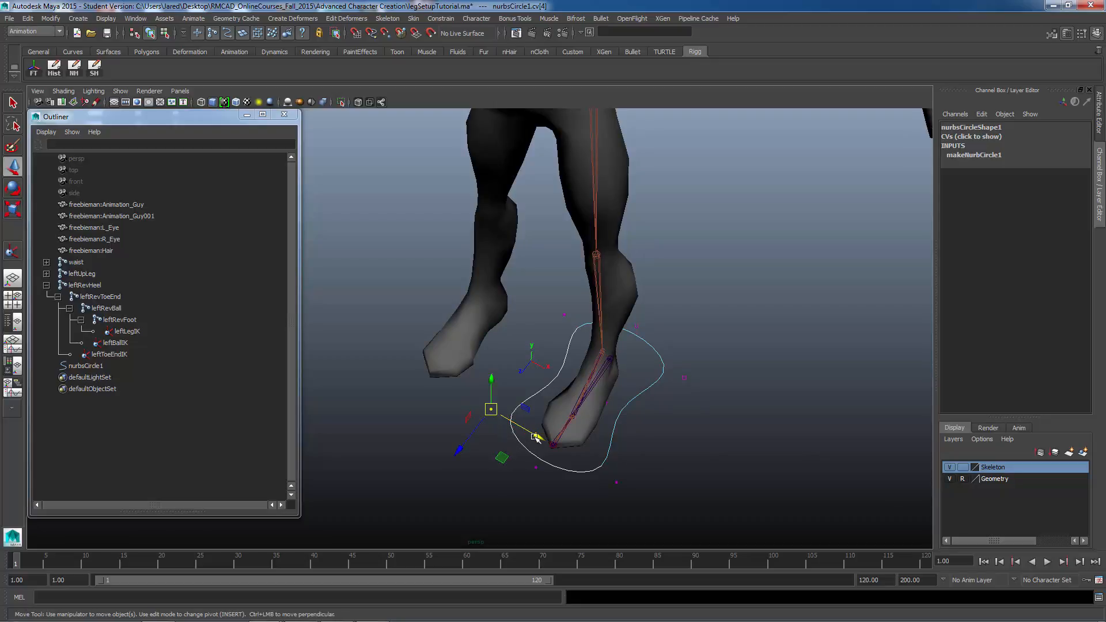
drag(538, 437, 554, 446)
drag(609, 473, 625, 485)
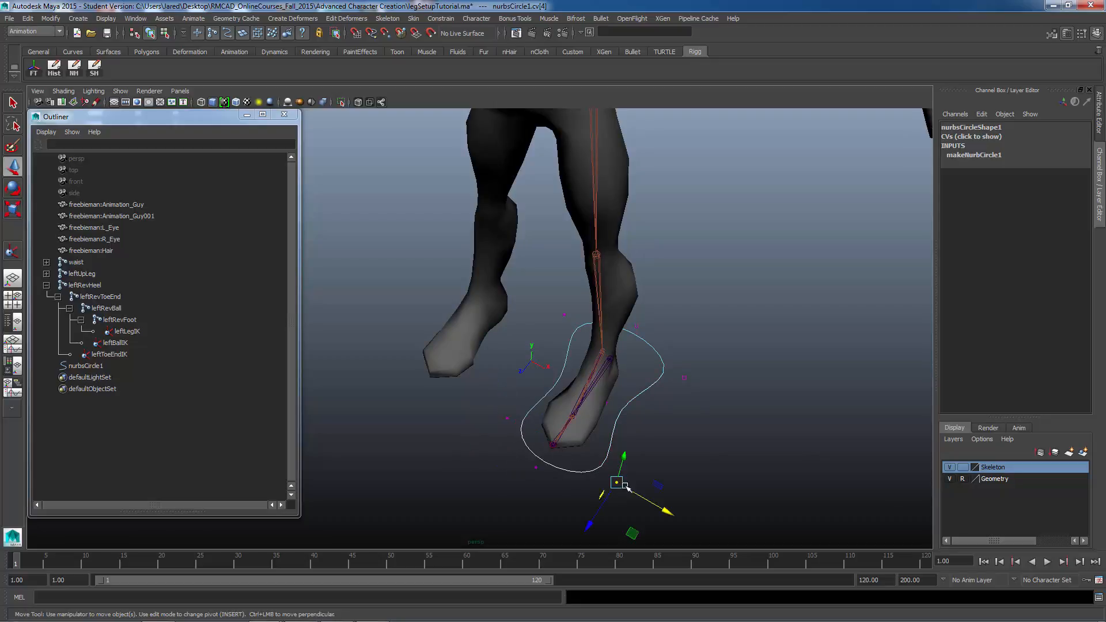
drag(632, 532, 634, 508)
click(684, 377)
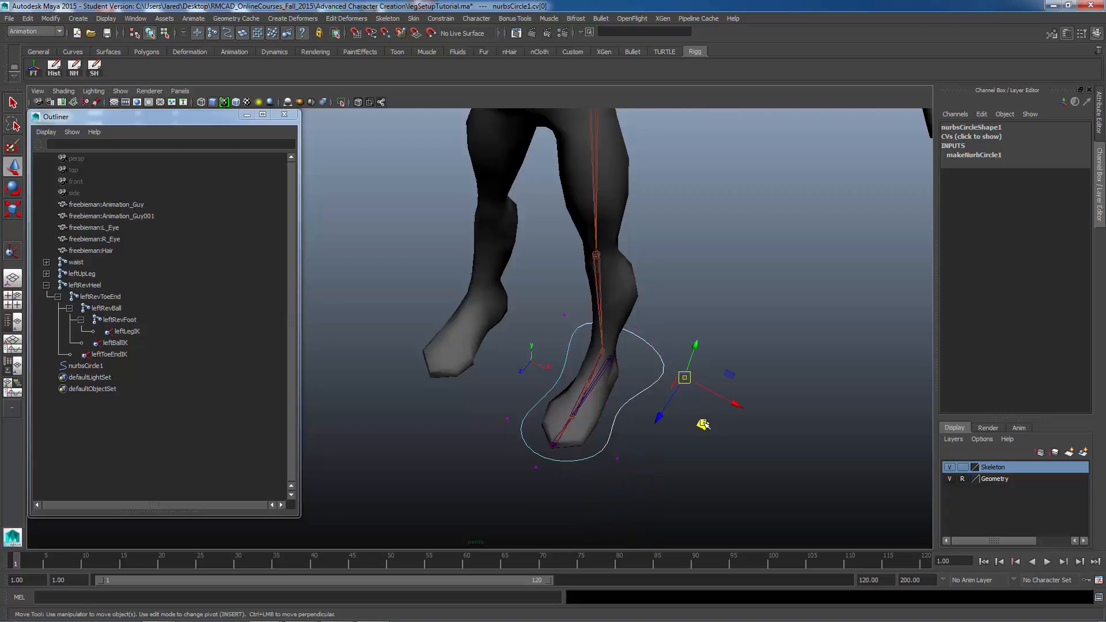
drag(698, 425, 644, 427)
alt+drag(657, 368, 624, 362)
click(636, 398)
drag(617, 444, 596, 361)
click(553, 323)
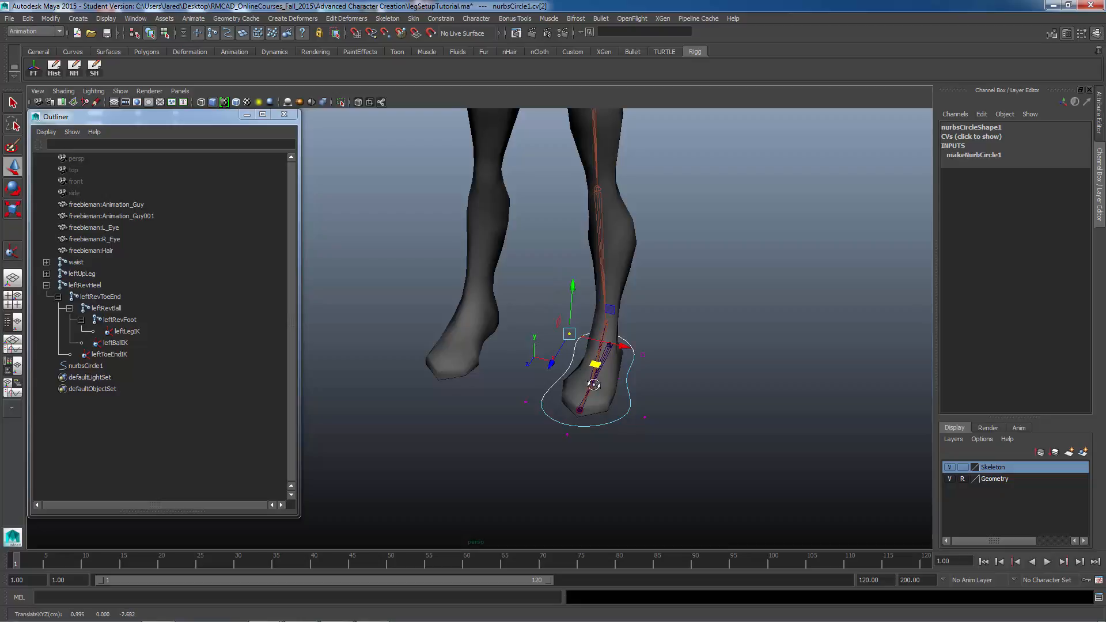
mouse_move(592, 384)
alt+mouse_down()
mouse_move(612, 407)
mouse_move(609, 392)
alt+mouse_up()
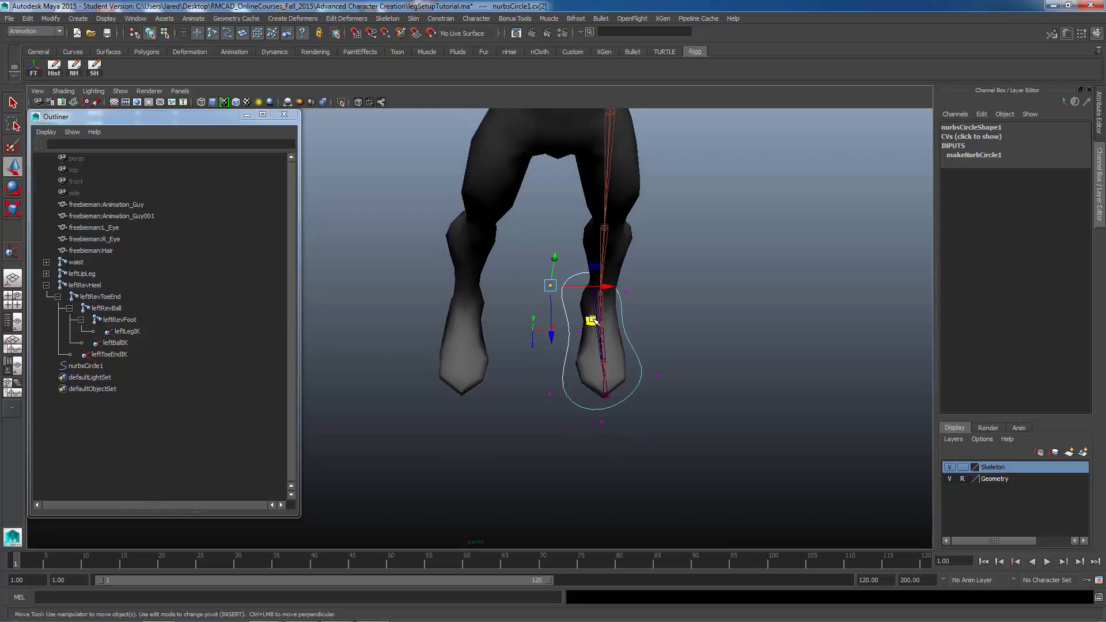
alt+drag(595, 320, 607, 359)
drag(510, 390, 544, 449)
click(563, 475)
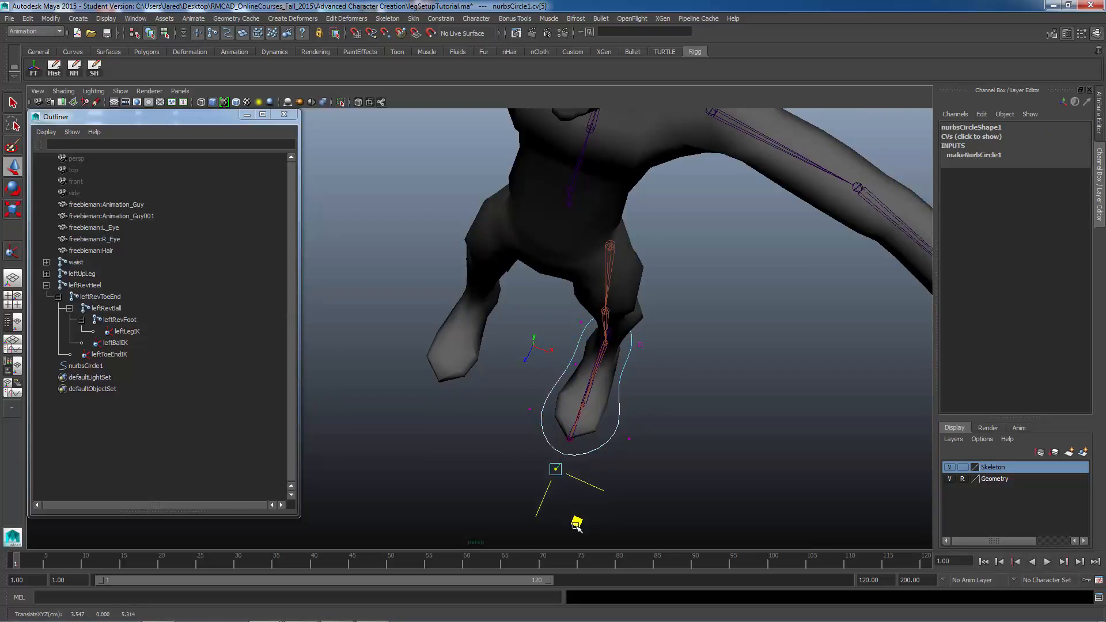
alt+drag(697, 462, 657, 421)
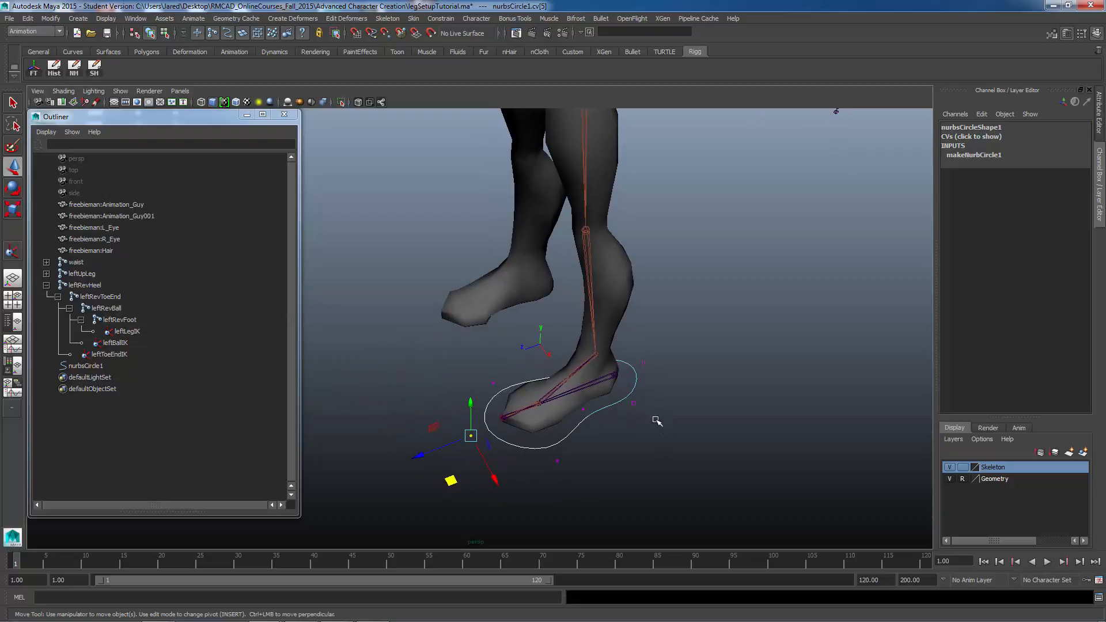
right_drag(635, 385, 664, 369)
mouse_move(615, 395)
mouse_down()
mouse_move(631, 426)
mouse_move(611, 407)
mouse_up()
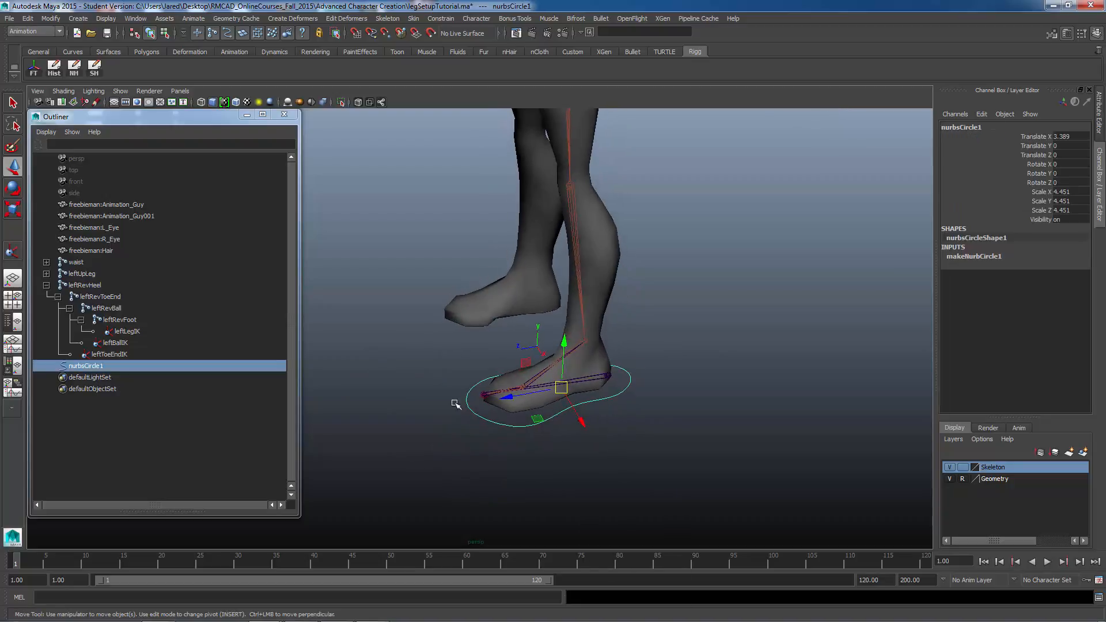
Step: Rename the circle leftFootManipulator
double_click(100, 368)
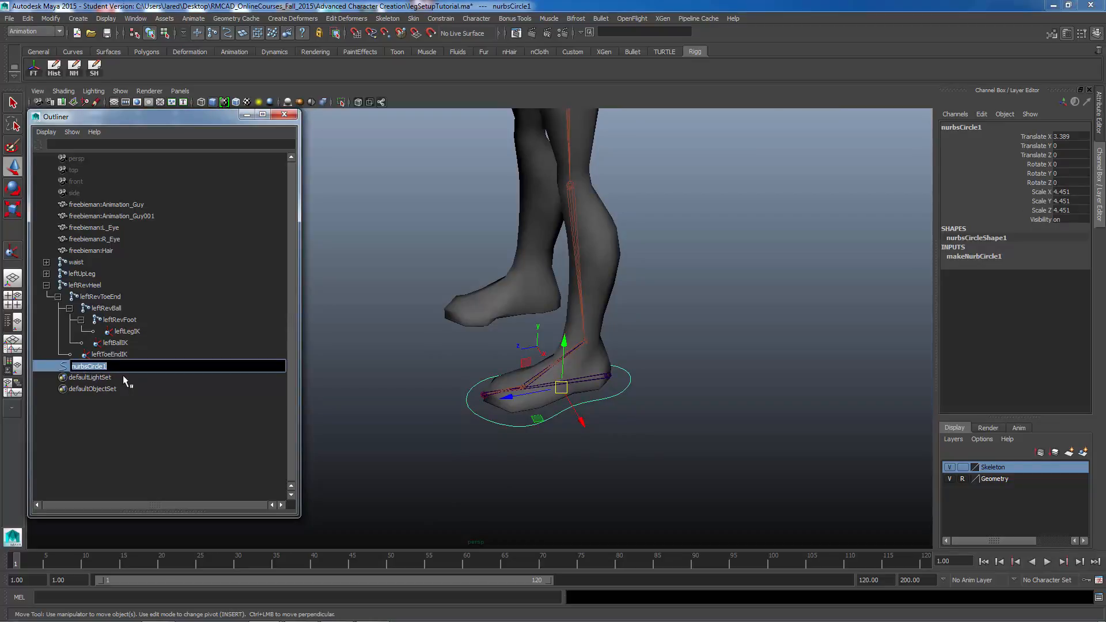
text(leftFootManipulator)
key(Return)
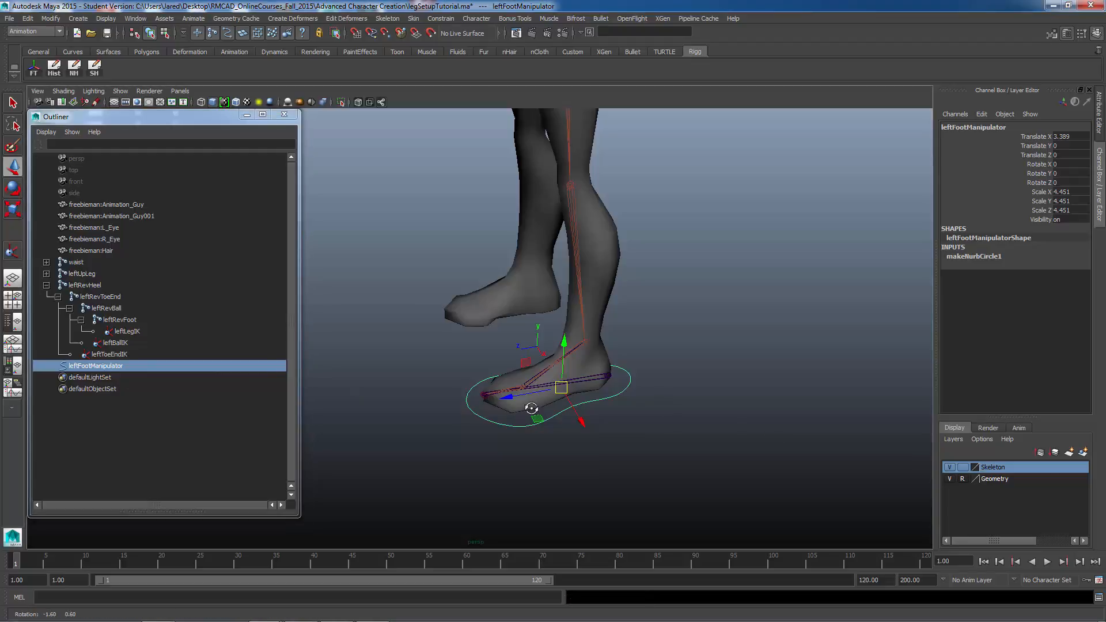
Step: Orbit around the foot to inspect how the leftFootManipulator curve fits
alt+drag(530, 407, 575, 370)
alt+middle_drag(569, 396, 560, 446)
alt+right_drag(599, 446, 661, 445)
alt+drag(662, 445, 585, 459)
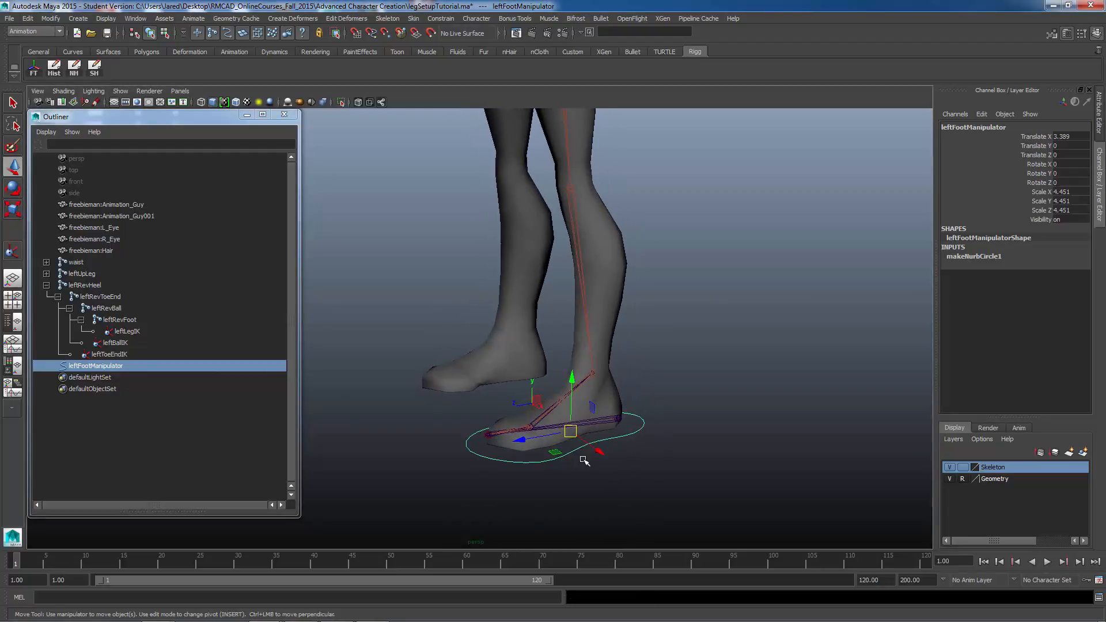
alt+middle_drag(575, 459, 545, 420)
alt+right_drag(545, 420, 644, 441)
alt+middle_drag(612, 425, 568, 401)
alt+drag(569, 401, 555, 418)
alt+middle_drag(600, 415, 667, 375)
alt+drag(666, 375, 649, 399)
alt+right_drag(650, 399, 727, 341)
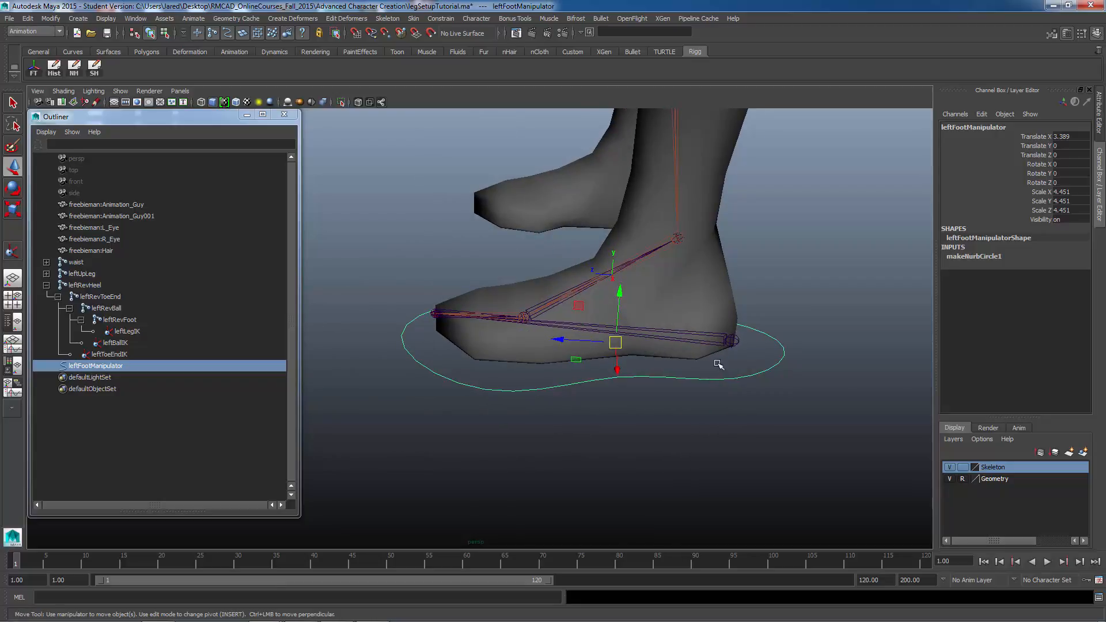
drag(719, 366, 698, 403)
alt+middle_drag(647, 404, 625, 413)
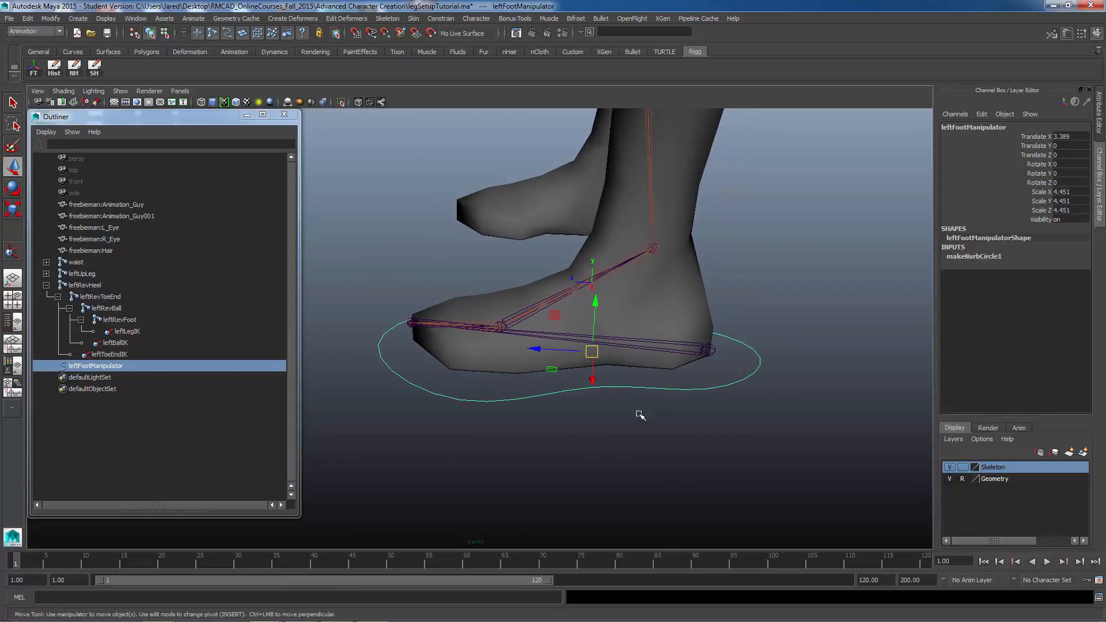
Step: Snap the leftFootManipulator's pivot to the heel joint of the reverse foot chain
key(Insert)
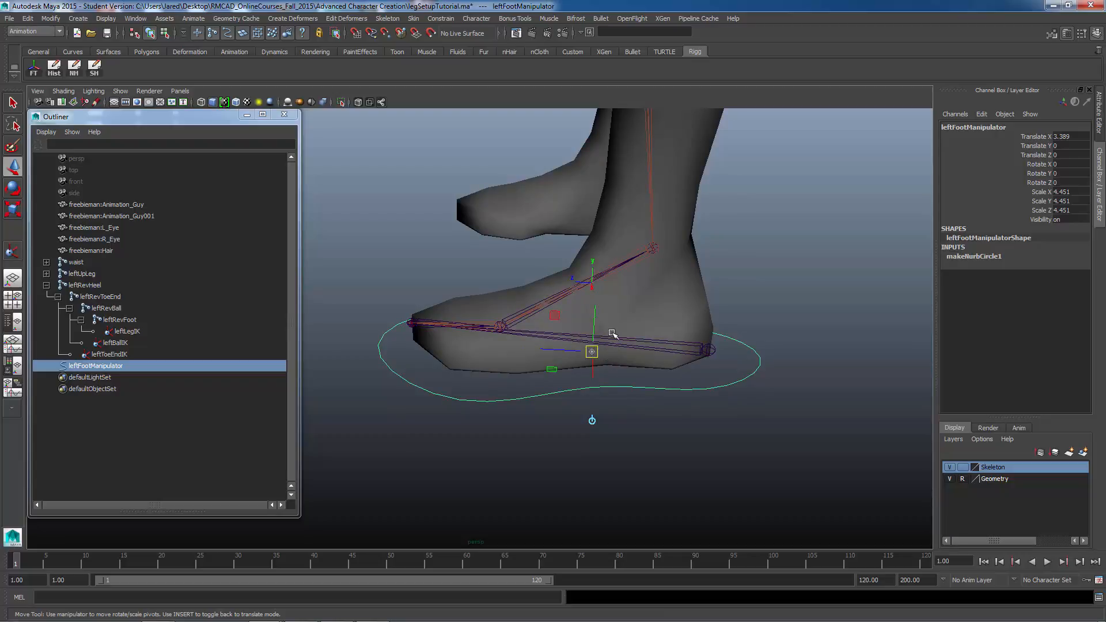
drag(595, 349, 787, 291)
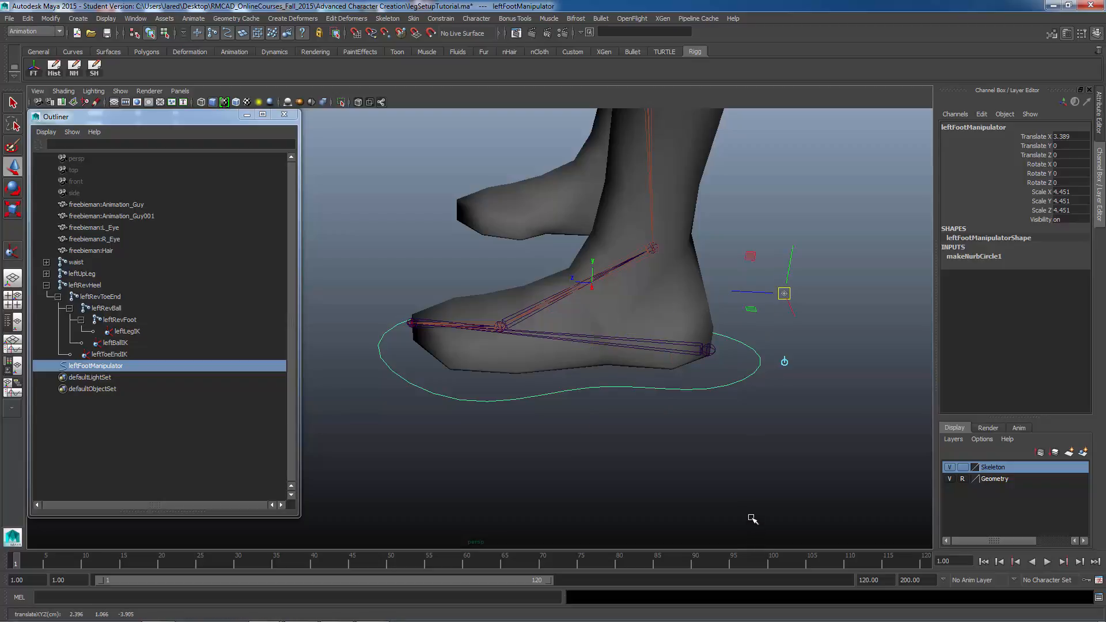
key(Insert)
key(v)
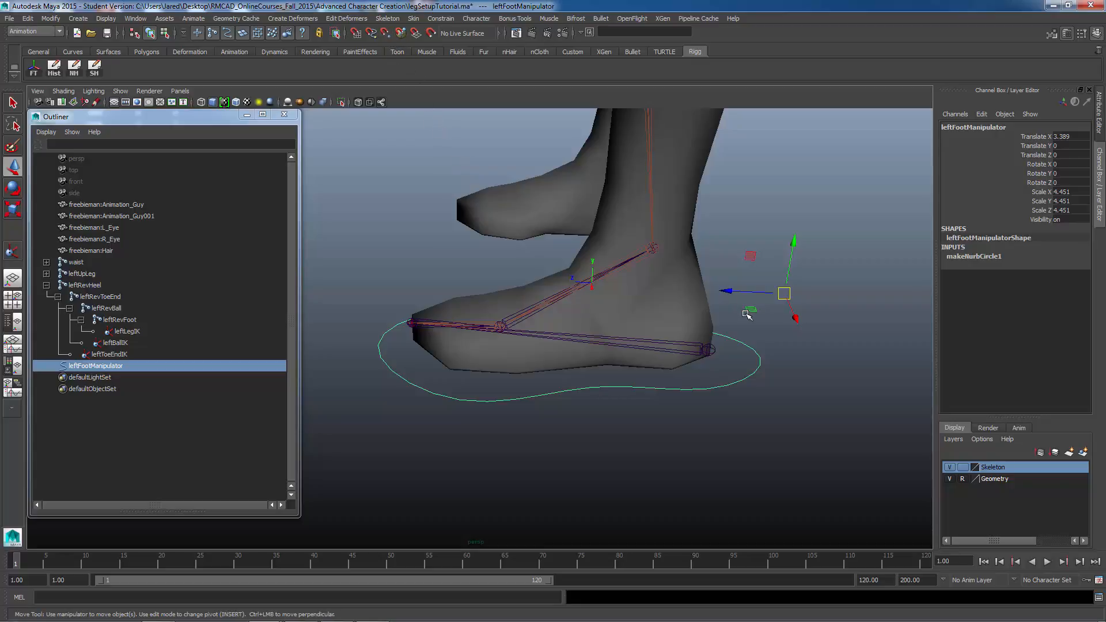
key(Insert)
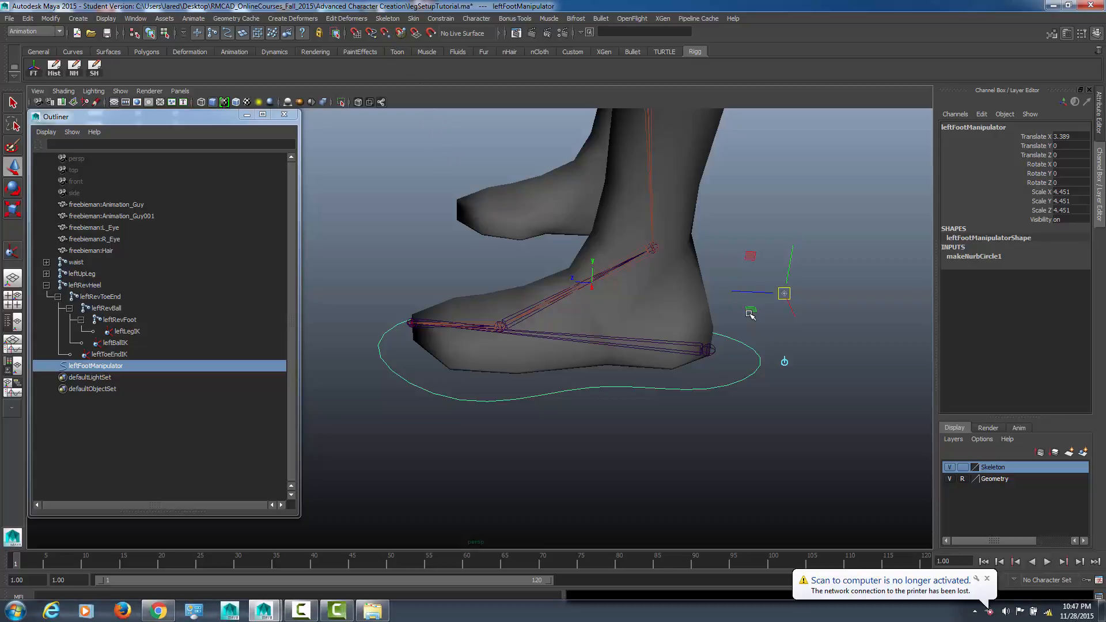
click(986, 579)
key(Insert)
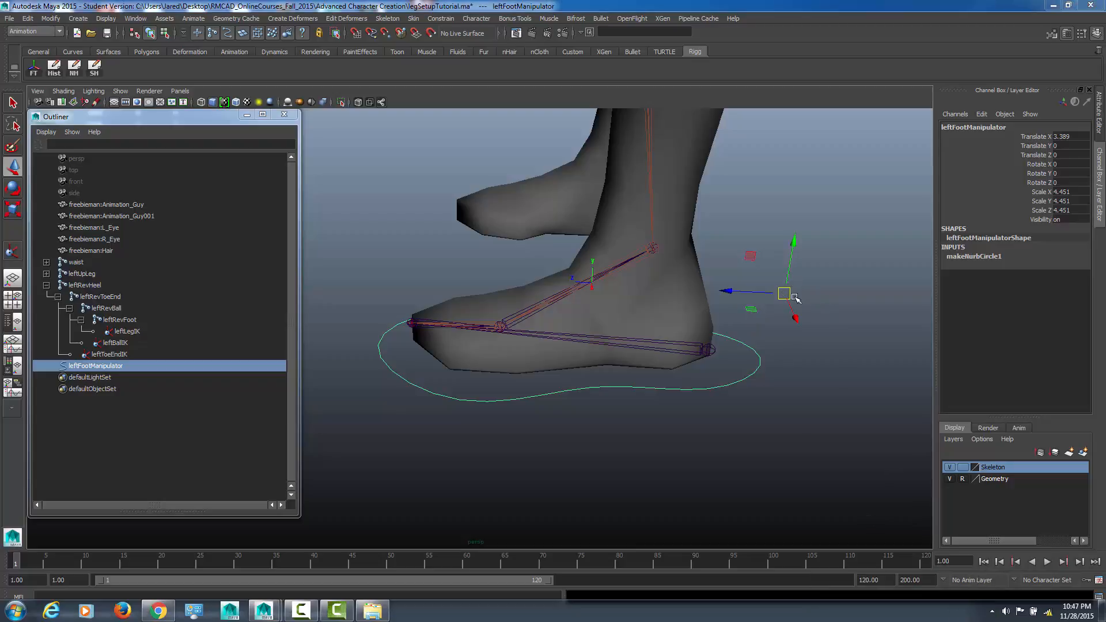
key(Insert)
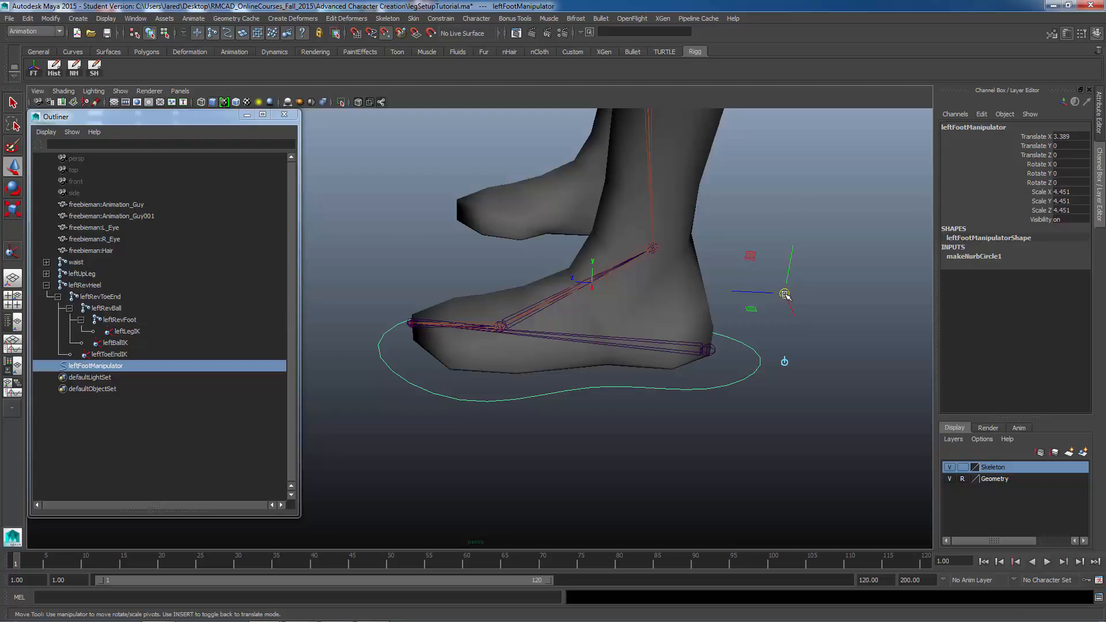
drag(785, 295, 711, 365)
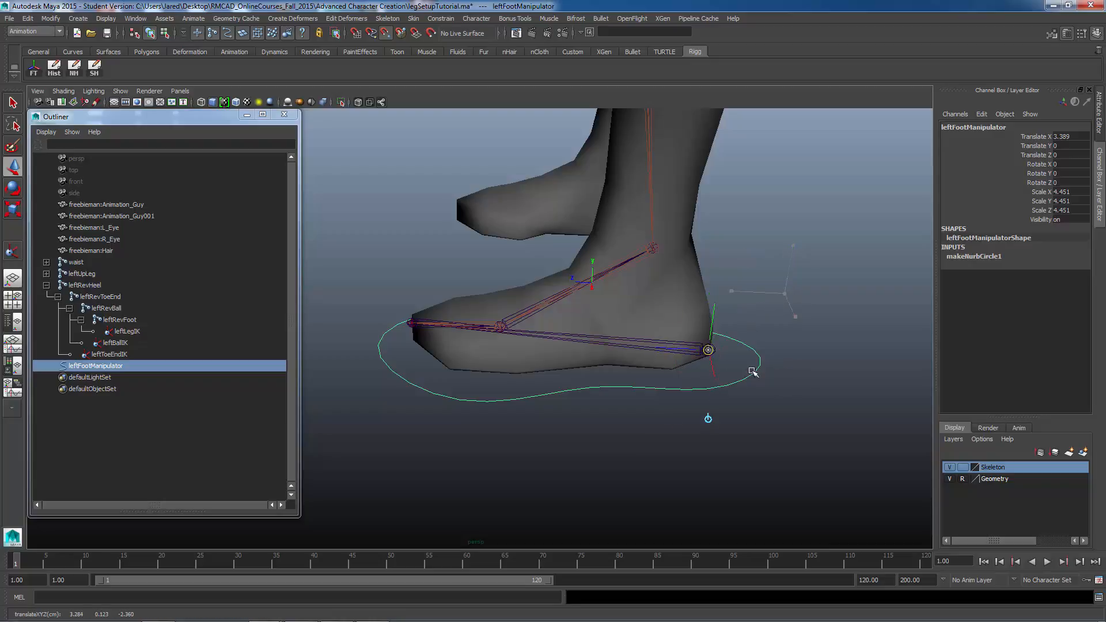
key(Insert)
Step: Parent the leftRevHeel joint chain under the leftFootManipulator curve
alt+drag(804, 378, 662, 366)
alt+right_drag(628, 375, 695, 387)
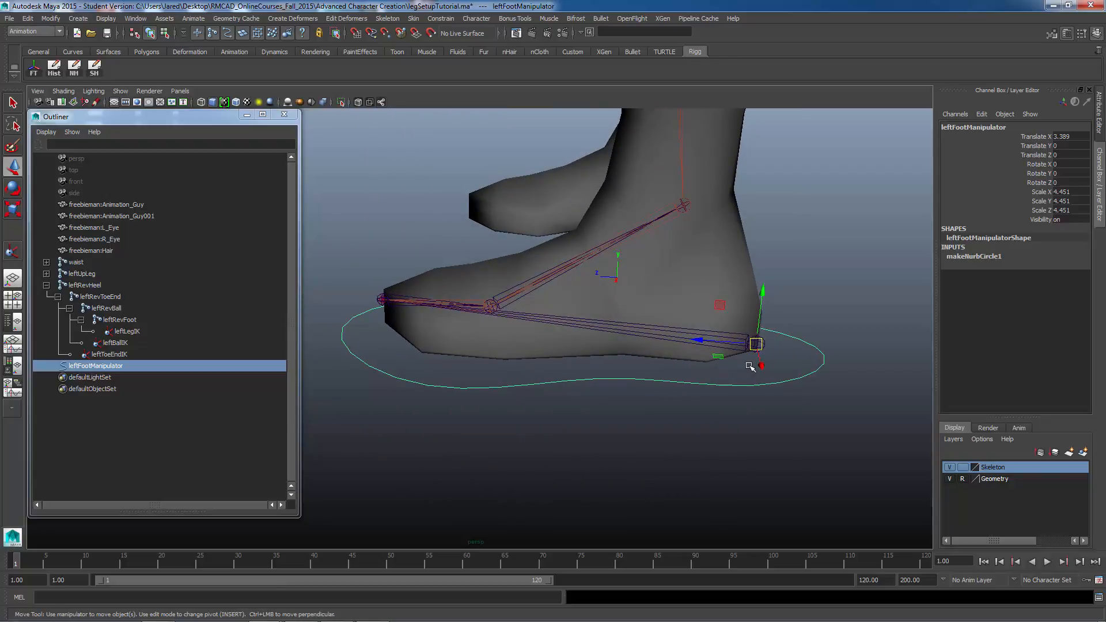
click(662, 331)
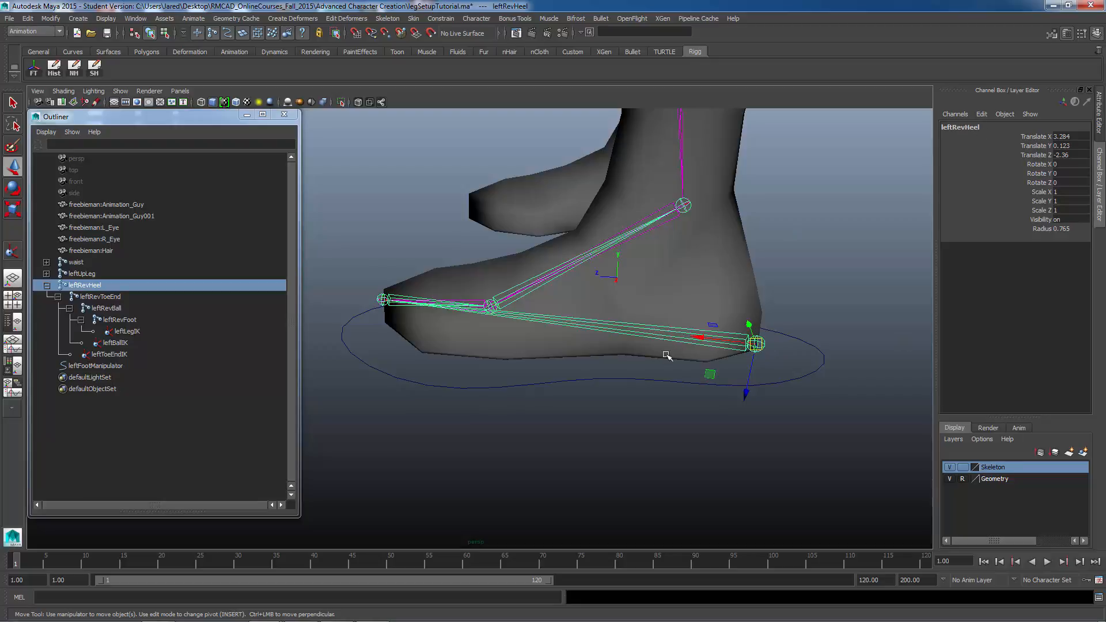
shift+click(805, 373)
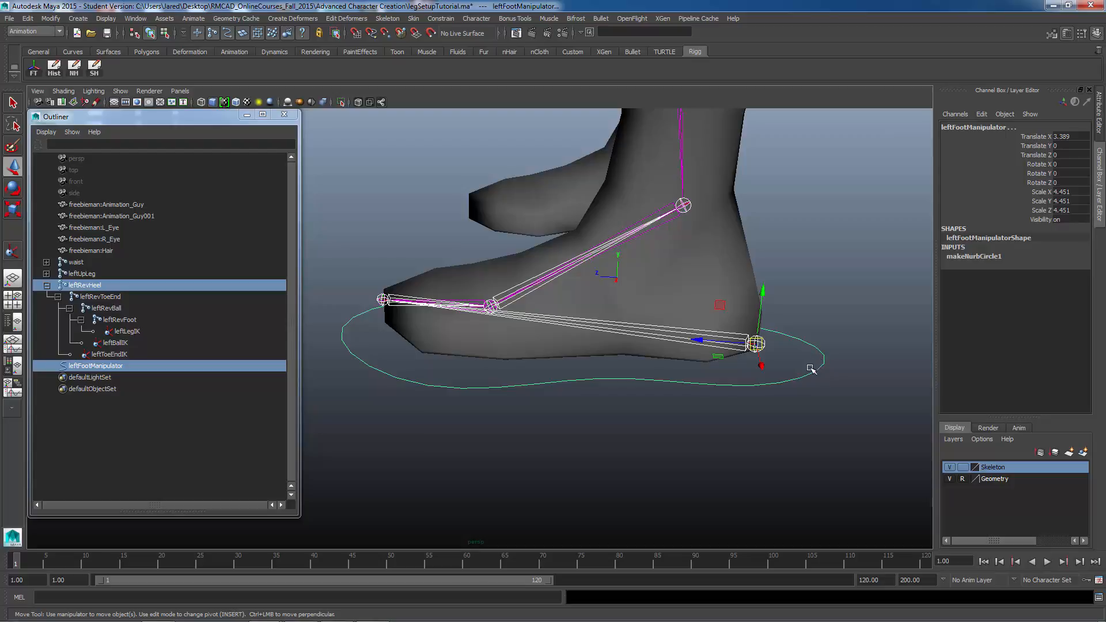
click(27, 18)
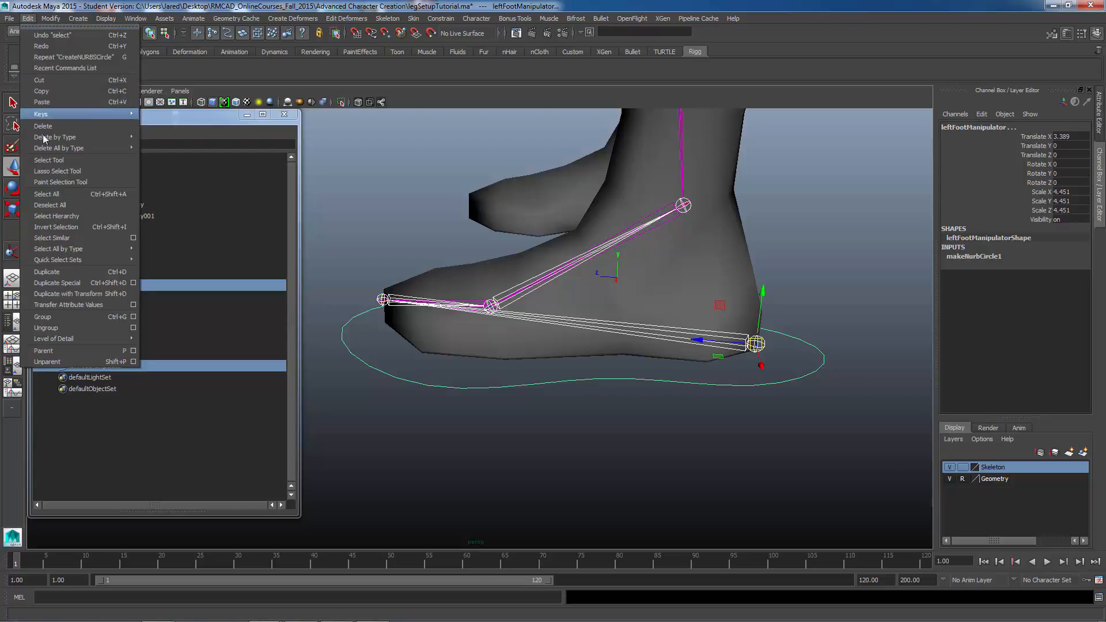
click(60, 352)
Step: Test the leftFootManipulator by moving and rotating it, undoing each test
alt+drag(801, 369, 770, 428)
click(778, 416)
click(761, 388)
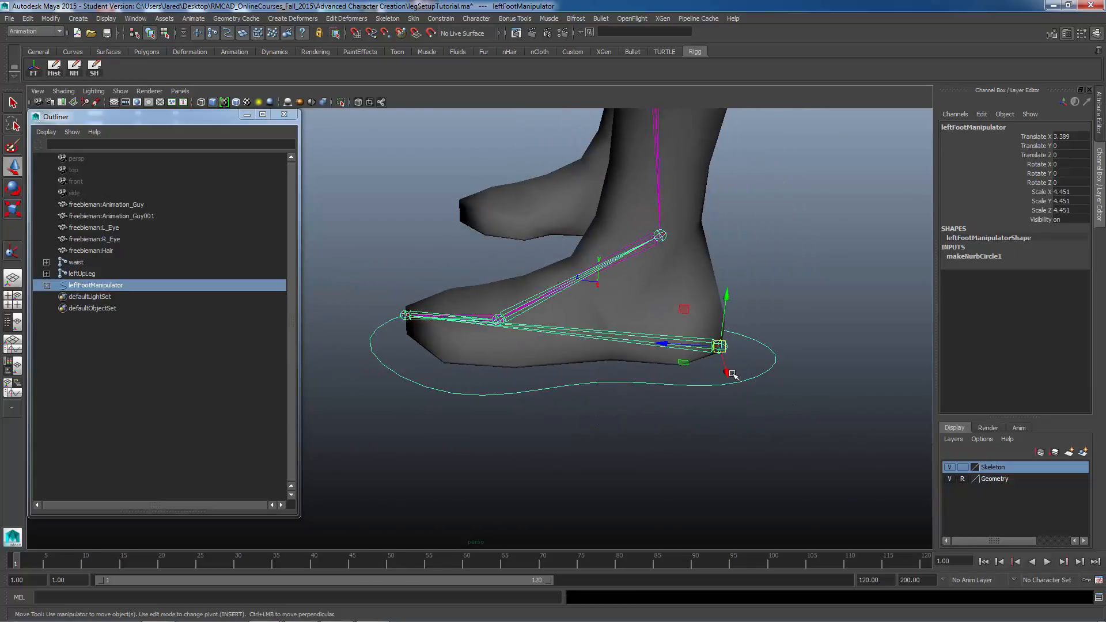
alt+drag(762, 365, 618, 305)
key(ctrl+z)
key(ctrl+z)
key(e)
key(ctrl+z)
key(ctrl+z)
alt+drag(541, 339, 636, 403)
key(ctrl+z)
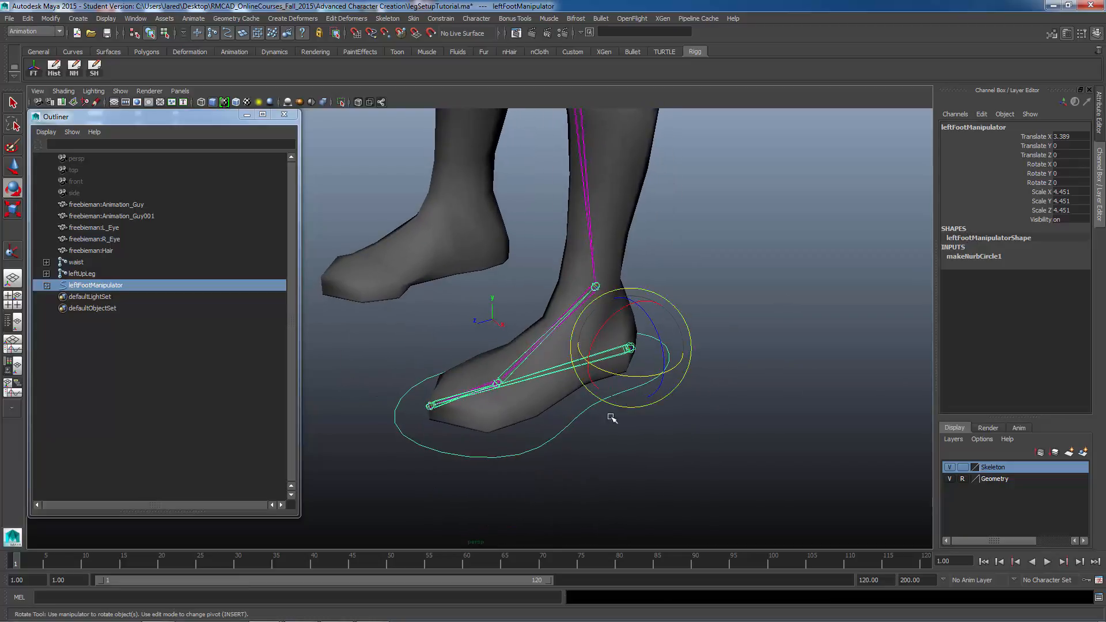
Step: Freeze transformations on the leftFootManipulator curve
click(562, 454)
click(541, 440)
click(50, 18)
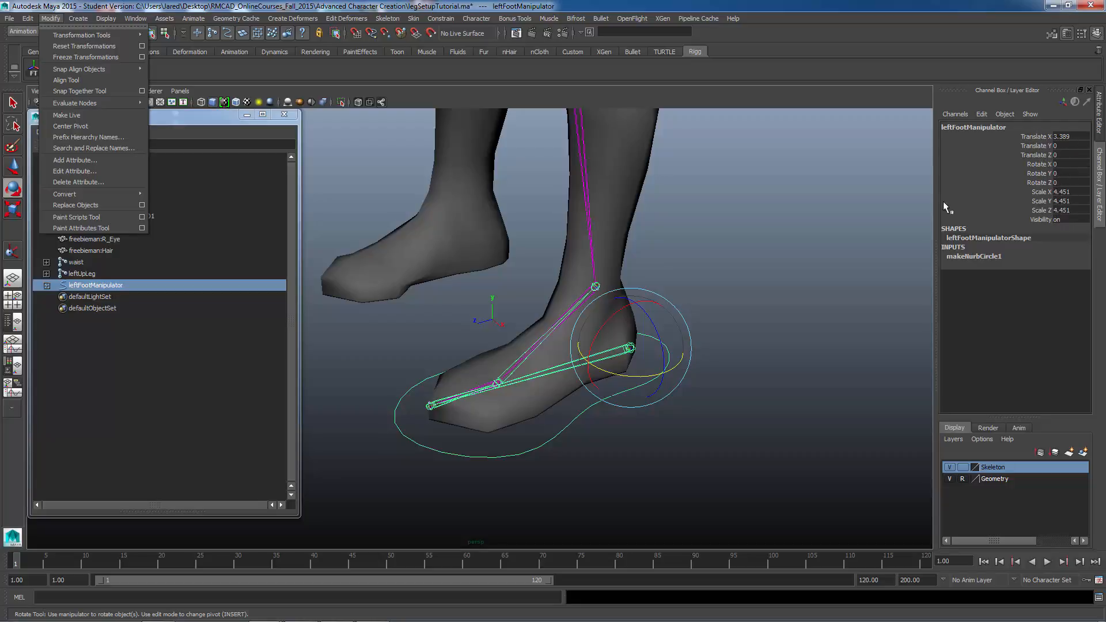
click(78, 57)
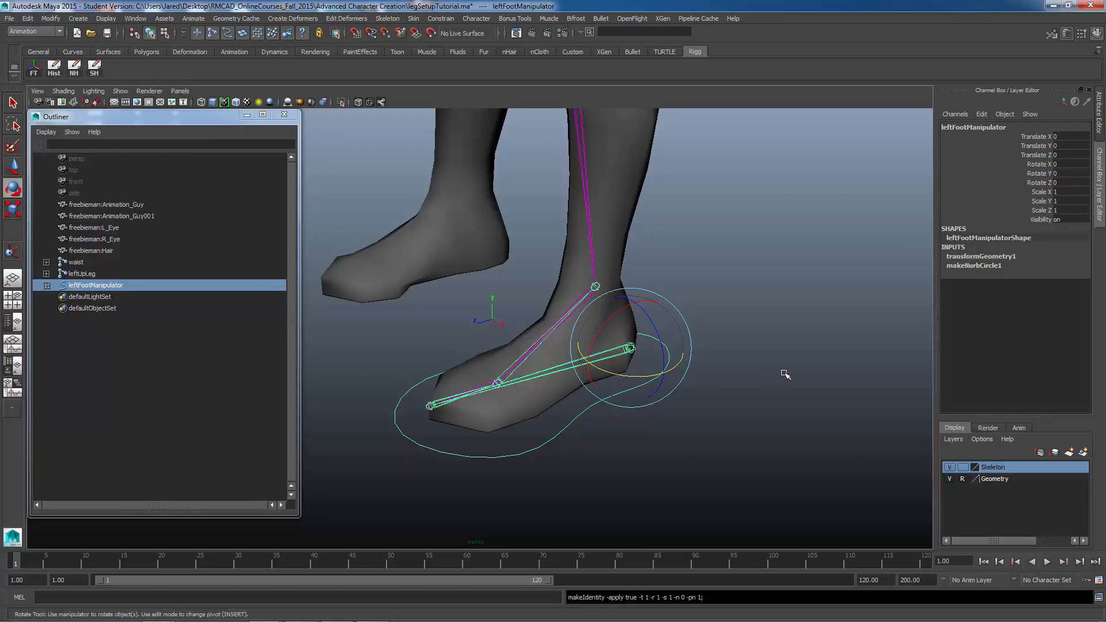
Step: Mirror the leftUpLeg joint chain across YZ with Behavior, replacing left with right in the names
alt+drag(785, 374, 593, 383)
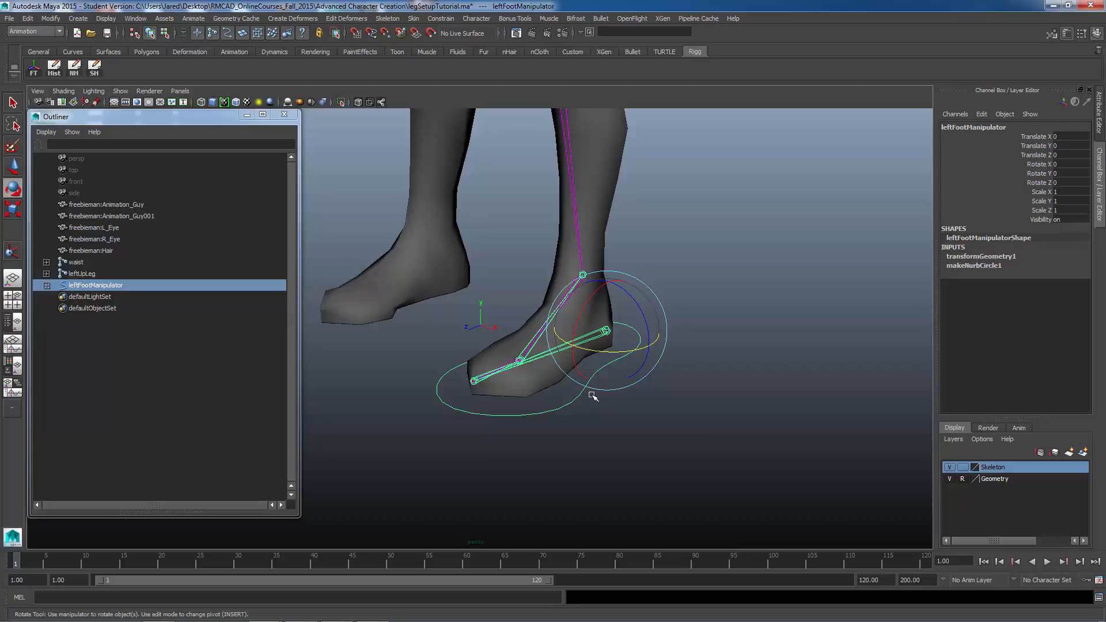
alt+drag(663, 425, 568, 183)
click(564, 178)
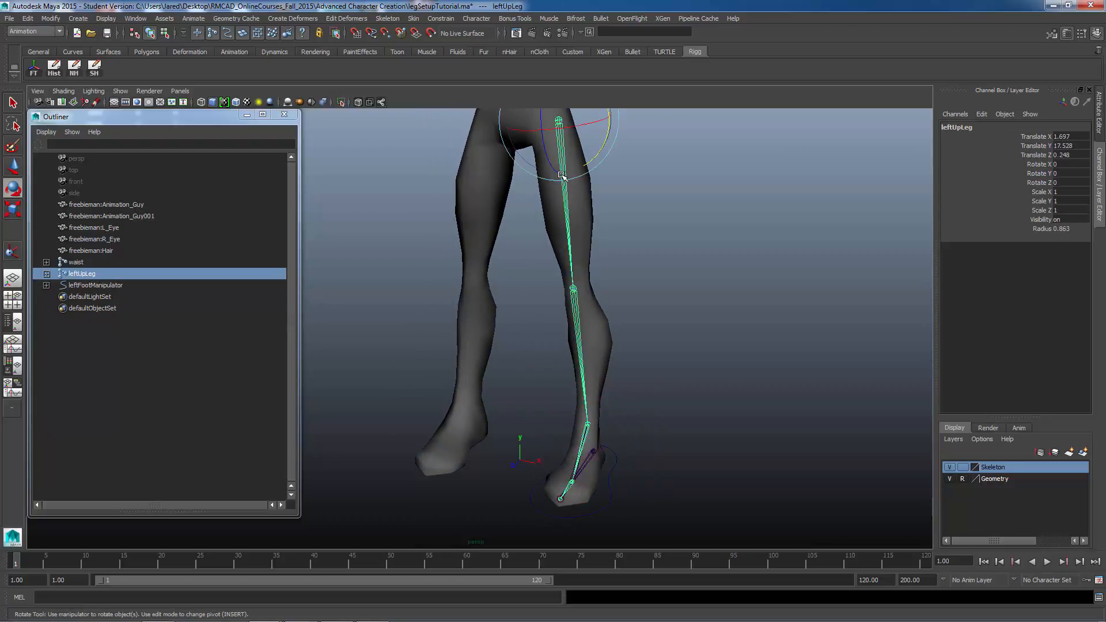
alt+drag(575, 330, 572, 397)
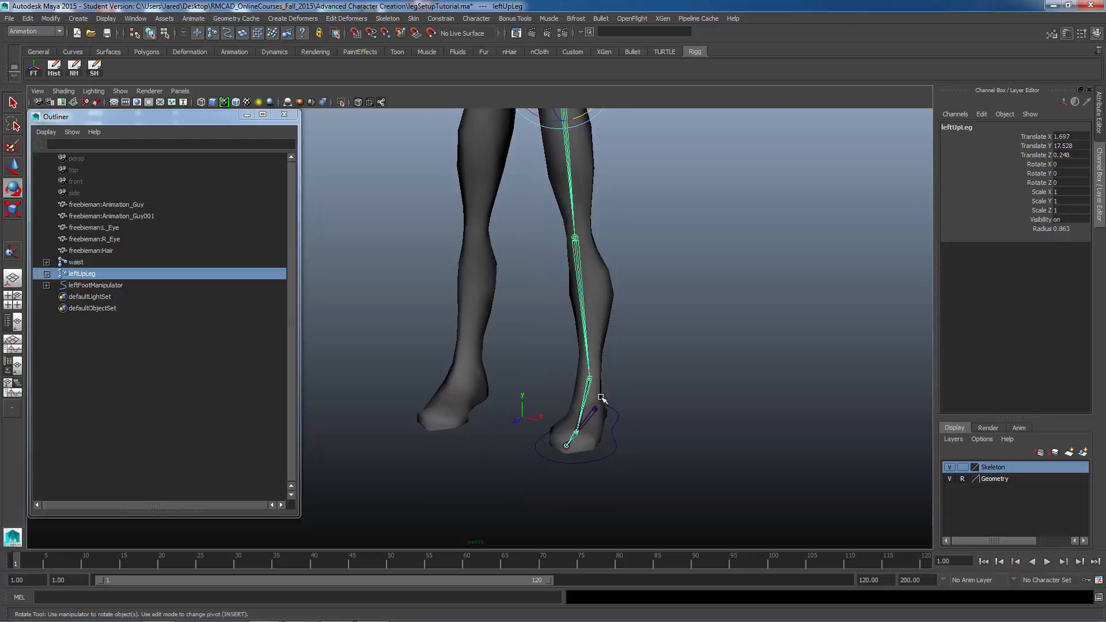
alt+drag(590, 450, 577, 423)
alt+middle_drag(588, 348, 589, 421)
mouse_move(583, 405)
alt+mouse_down()
mouse_move(539, 389)
mouse_move(580, 397)
alt+mouse_up()
click(396, 20)
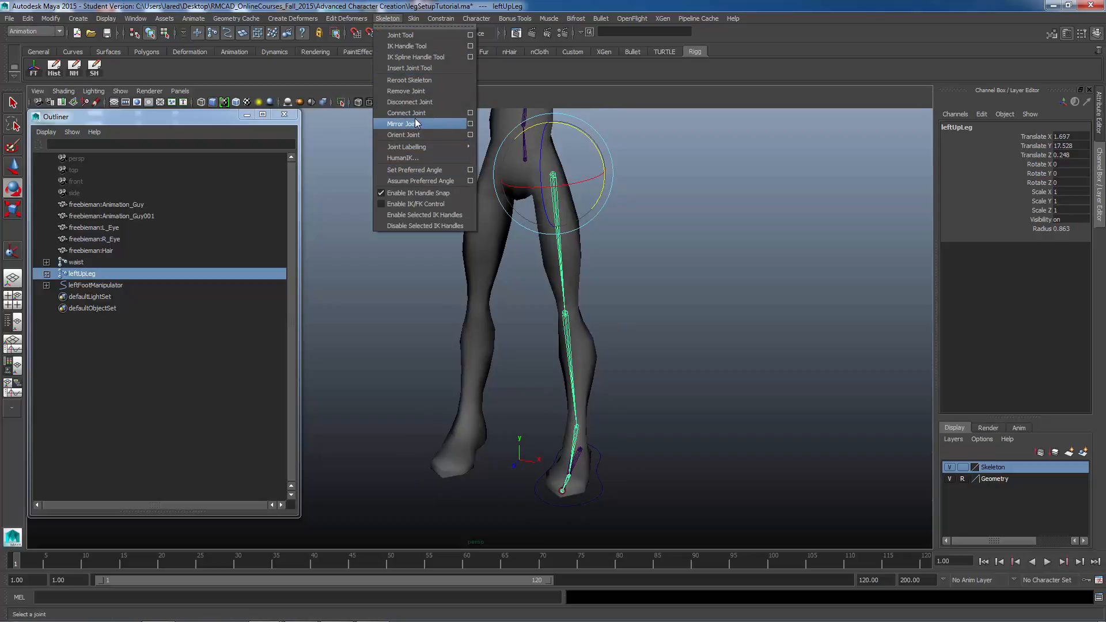
click(469, 124)
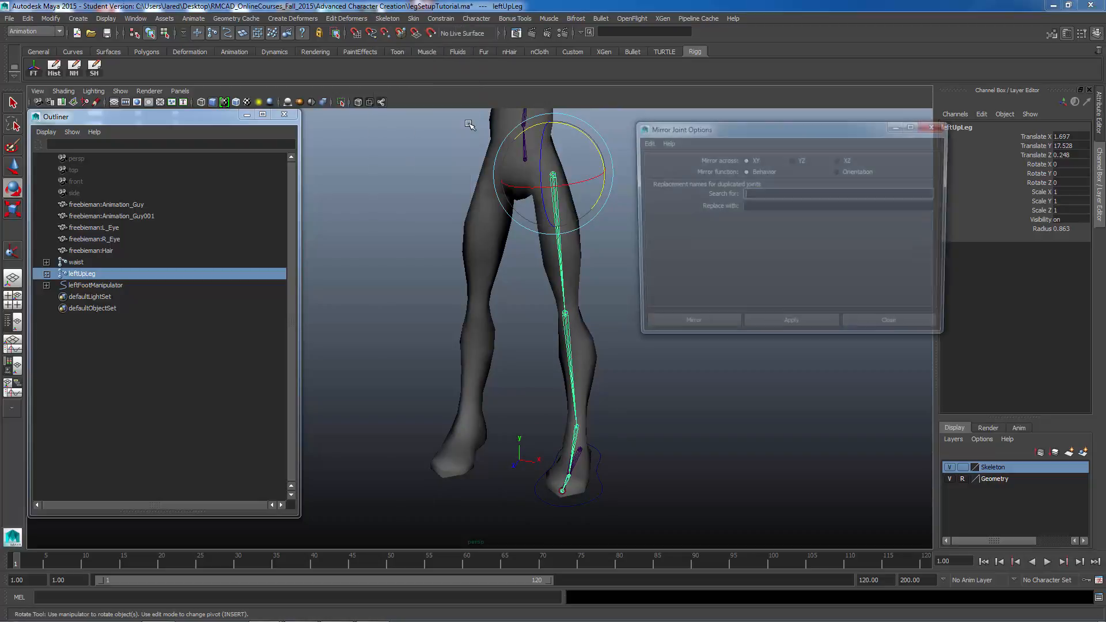
click(793, 160)
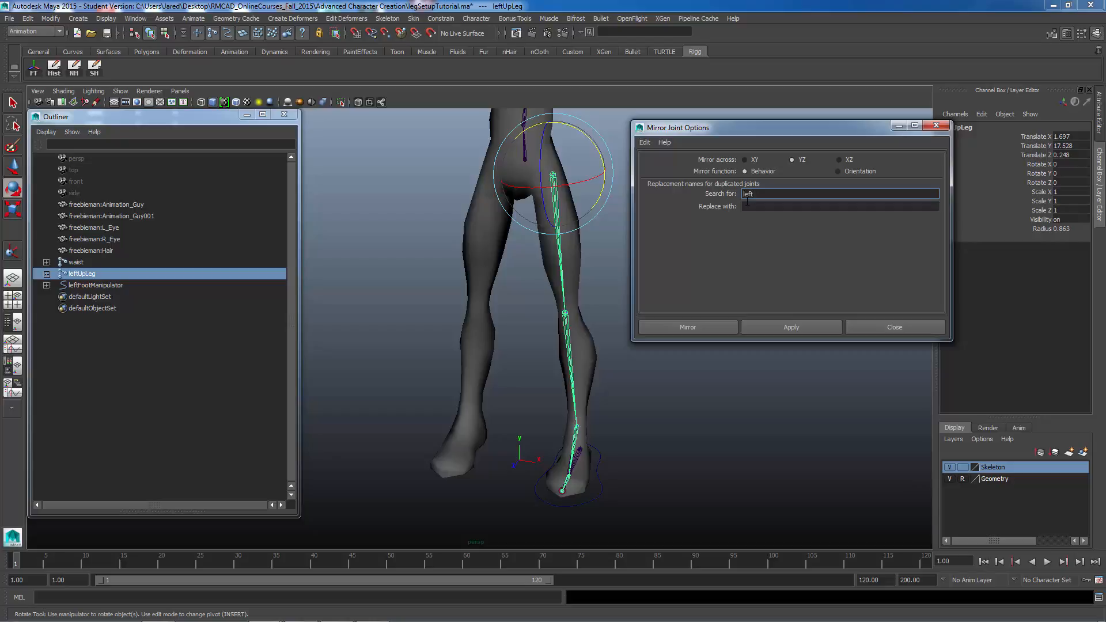
click(758, 208)
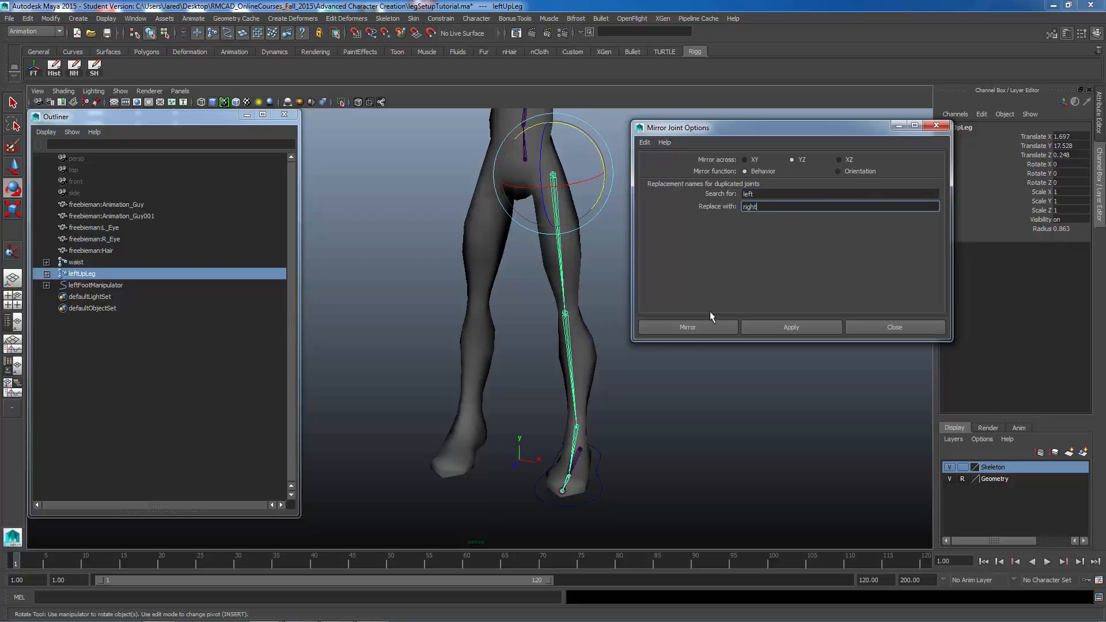
click(693, 323)
Step: Mirror the leftRevHeel reverse foot chain with the last Mirror Joint settings
alt+drag(637, 362, 576, 313)
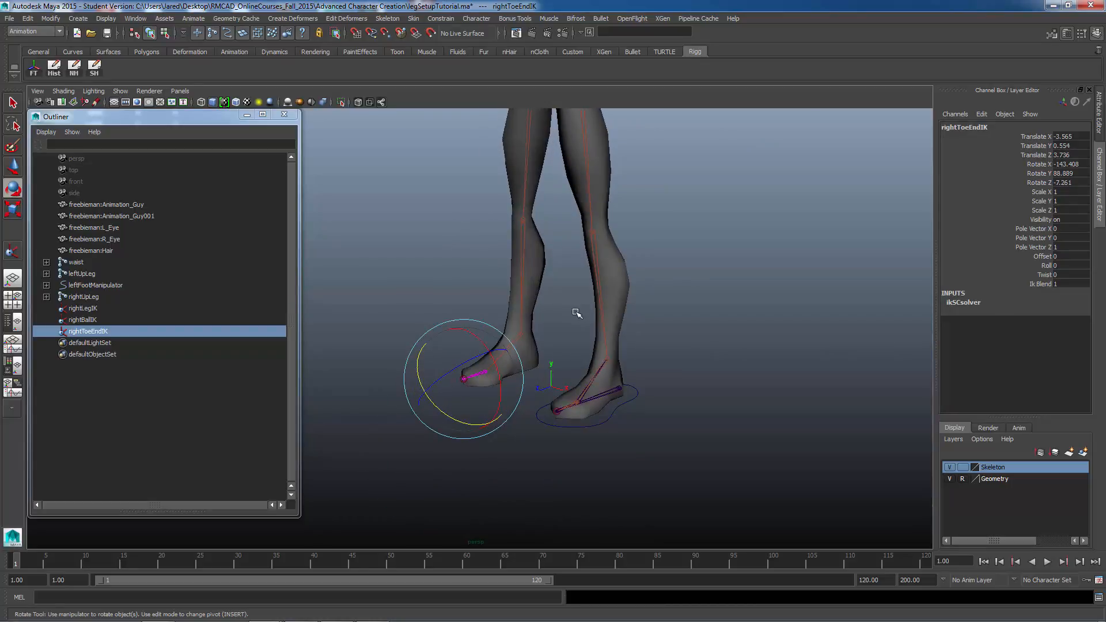
alt+drag(426, 363, 542, 378)
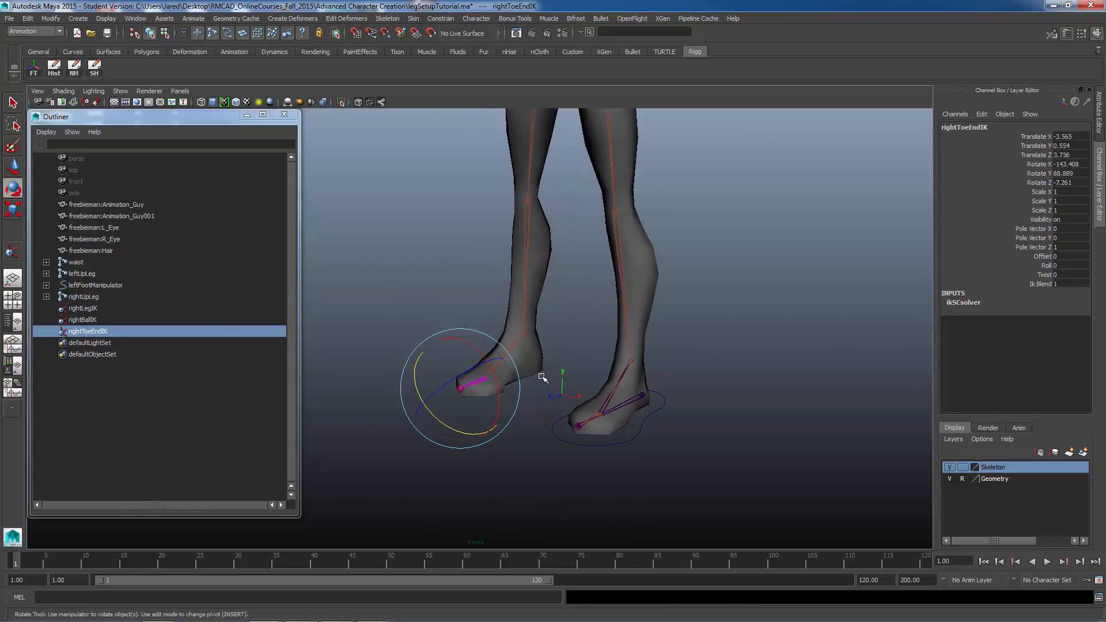
click(643, 397)
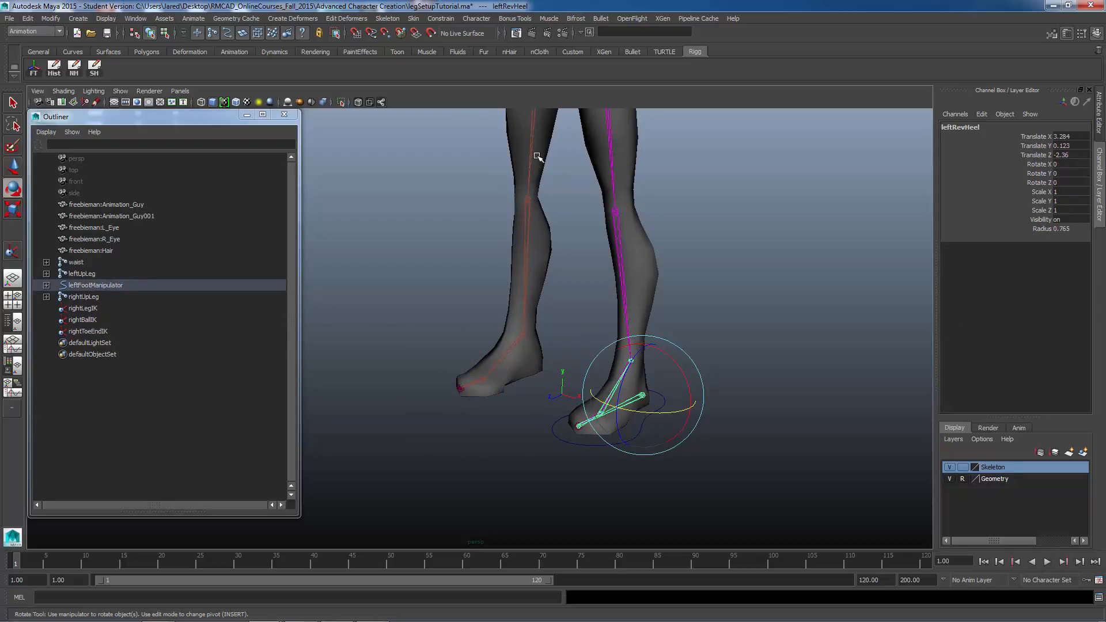
click(394, 19)
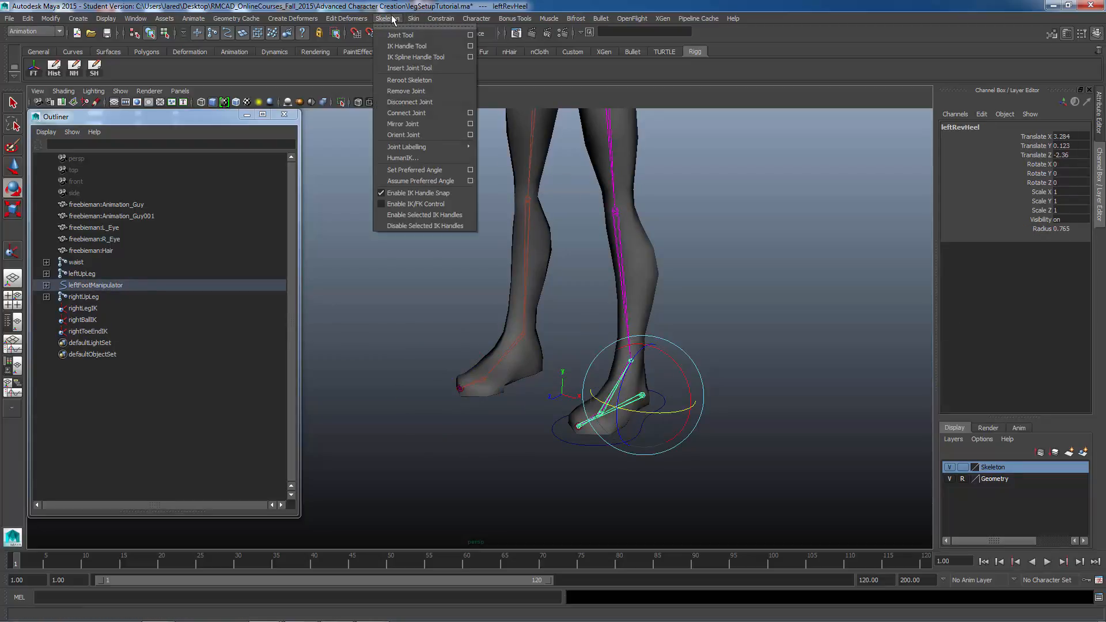
click(407, 124)
Step: Move the mirrored reverse foot chain out from under leftFootManipulator to the top level of the hierarchy
alt+drag(513, 335, 607, 374)
click(619, 335)
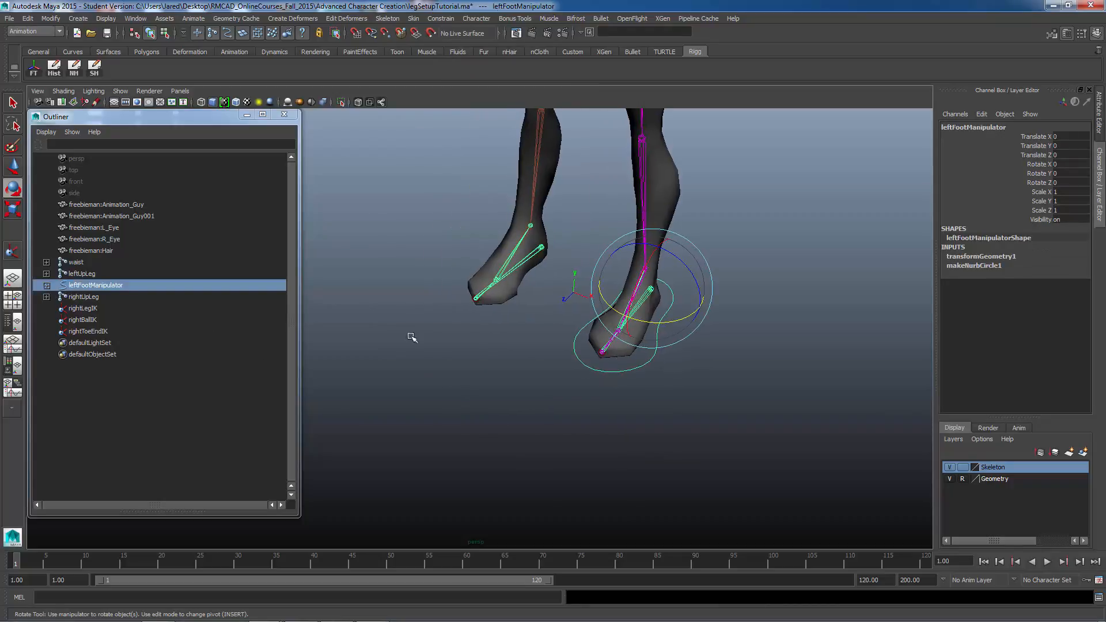
mouse_move(668, 350)
alt+mouse_down()
mouse_move(683, 336)
mouse_move(654, 362)
alt+mouse_up()
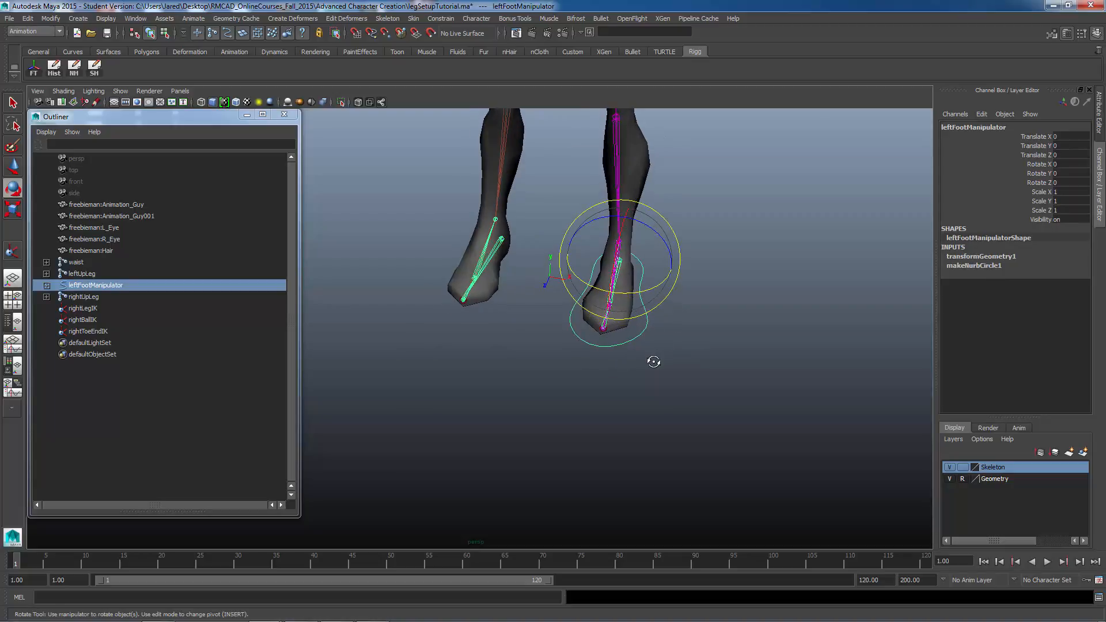
alt+right_drag(654, 362, 615, 418)
alt+drag(615, 419, 399, 365)
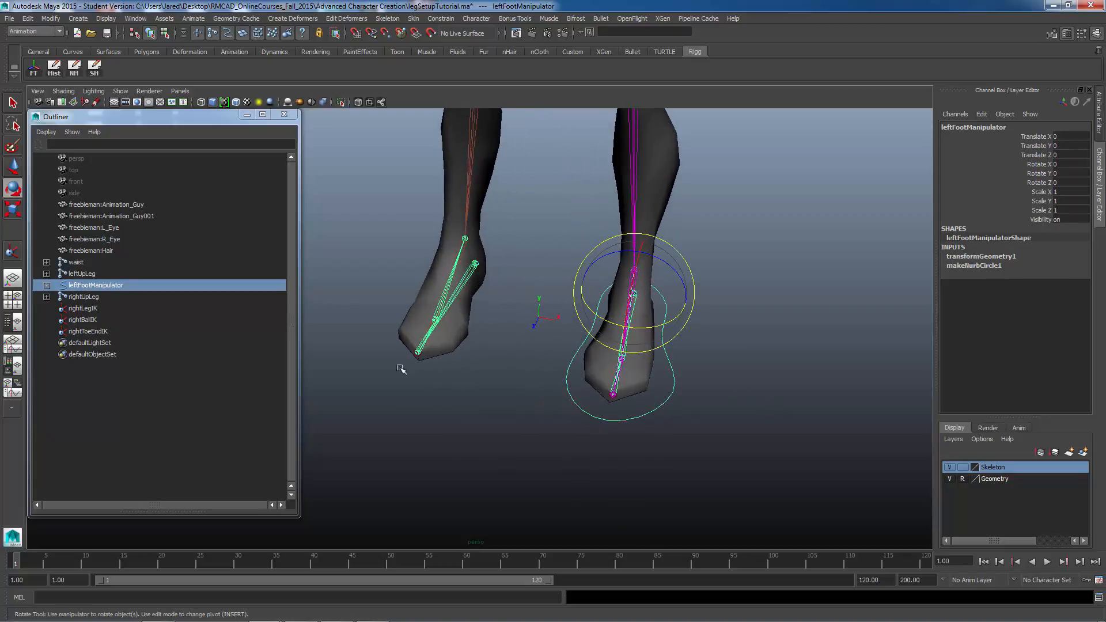
click(46, 285)
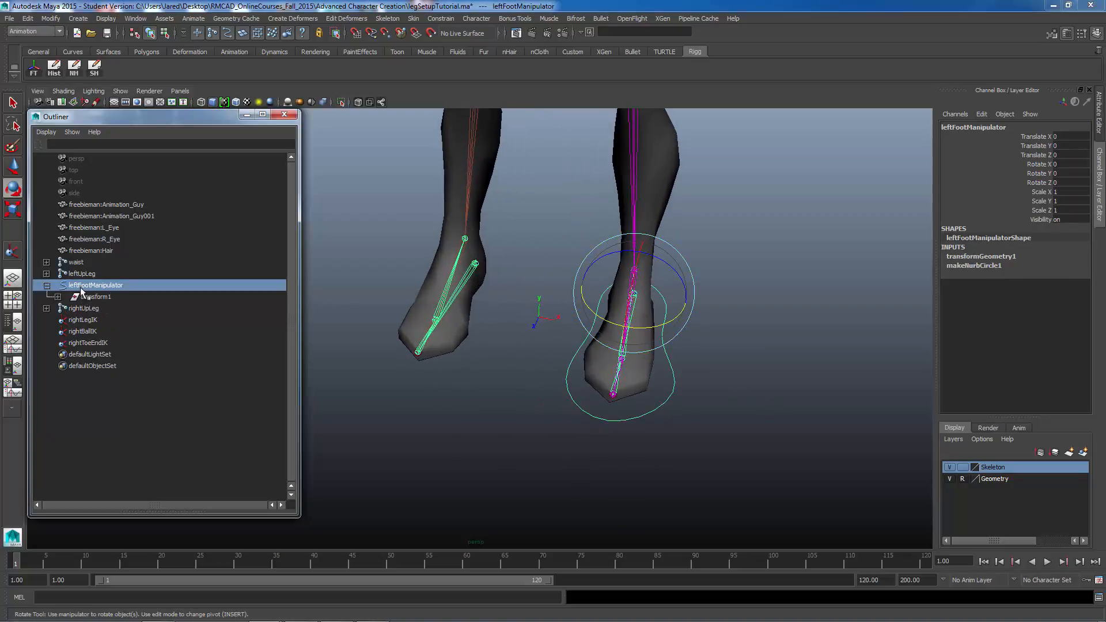
click(93, 296)
middle_drag(92, 296, 106, 278)
click(84, 297)
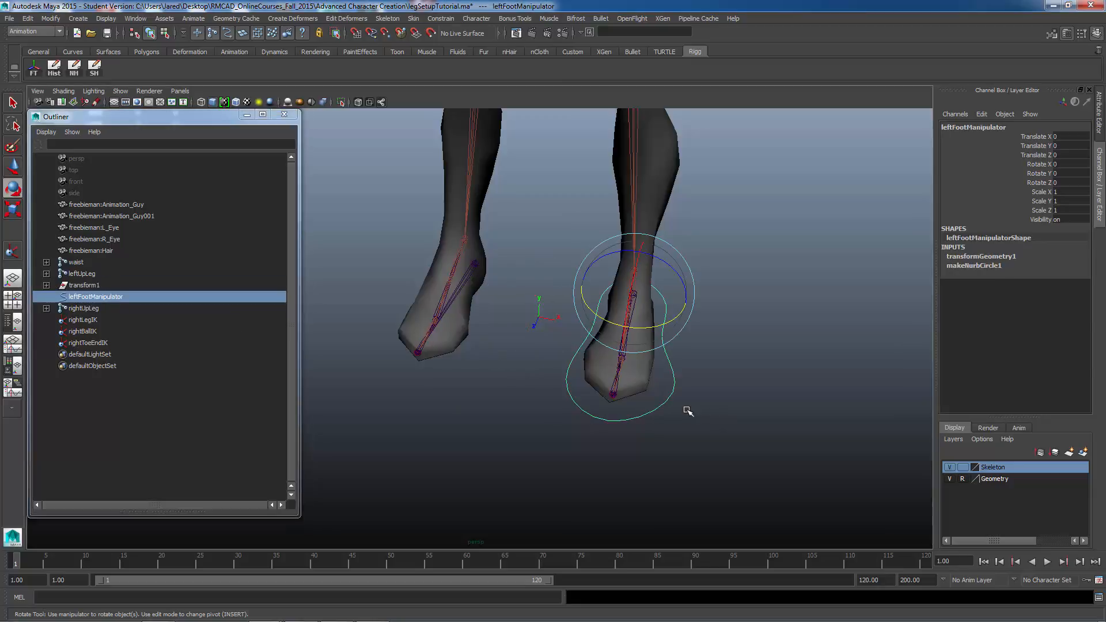
Step: Group the leftFootManipulator curve
alt+drag(686, 412, 488, 333)
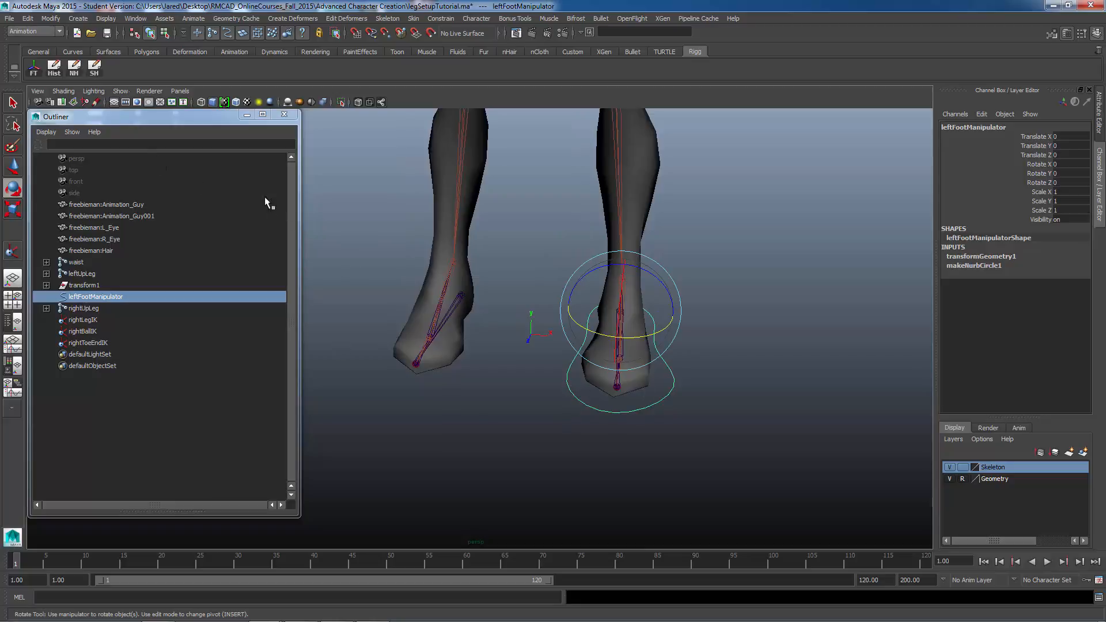
click(27, 18)
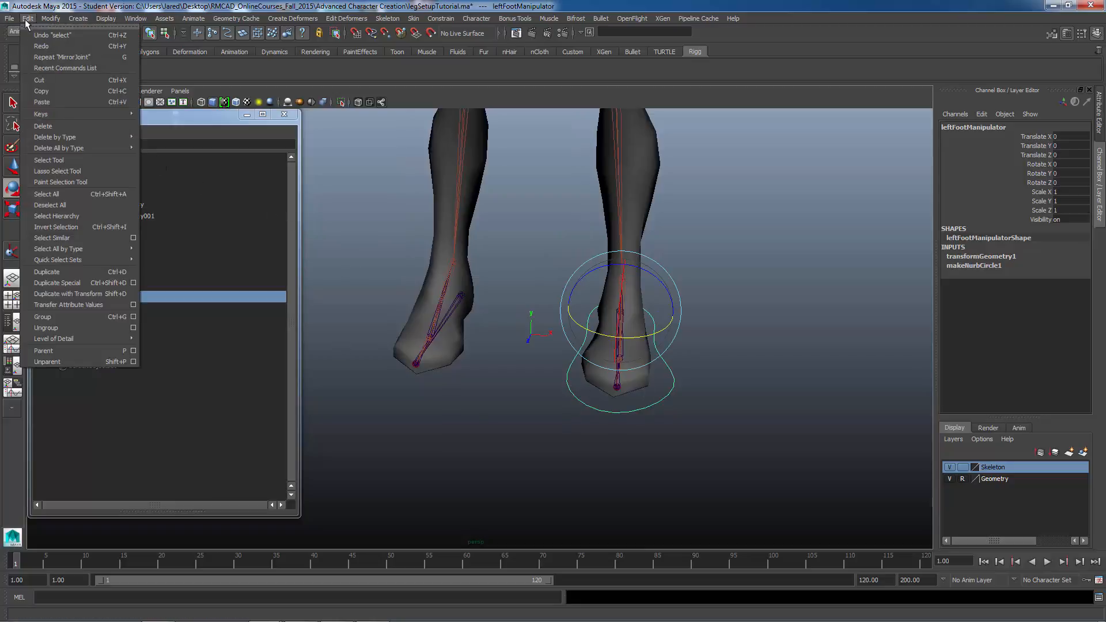
click(97, 318)
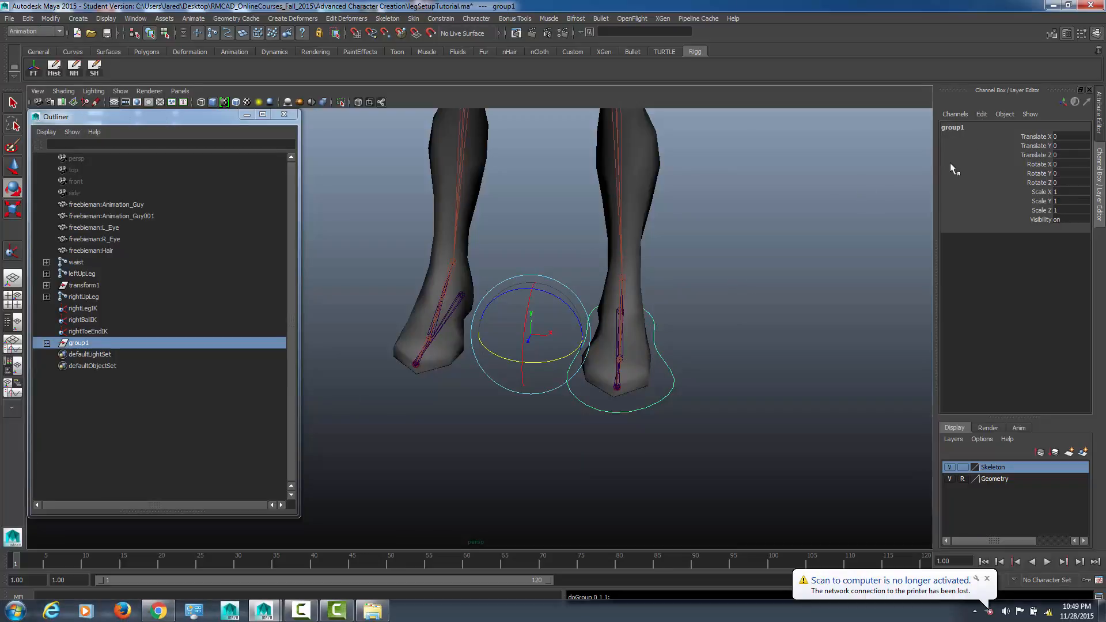
click(987, 578)
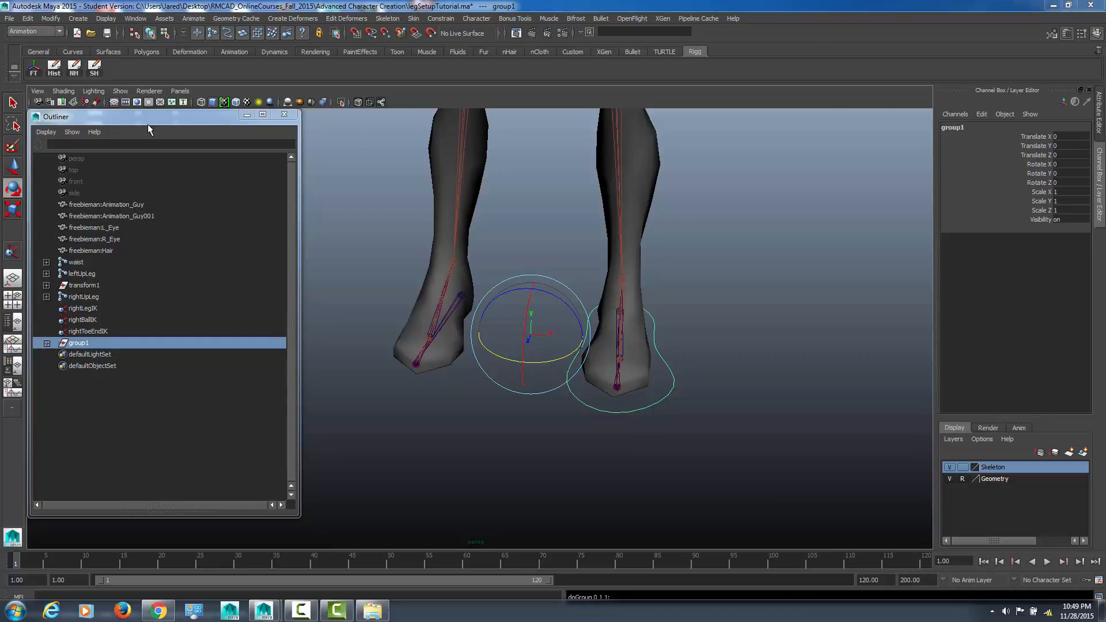
Step: Duplicate the new group and negate its Scale X to mirror the foot control onto the right foot
click(27, 18)
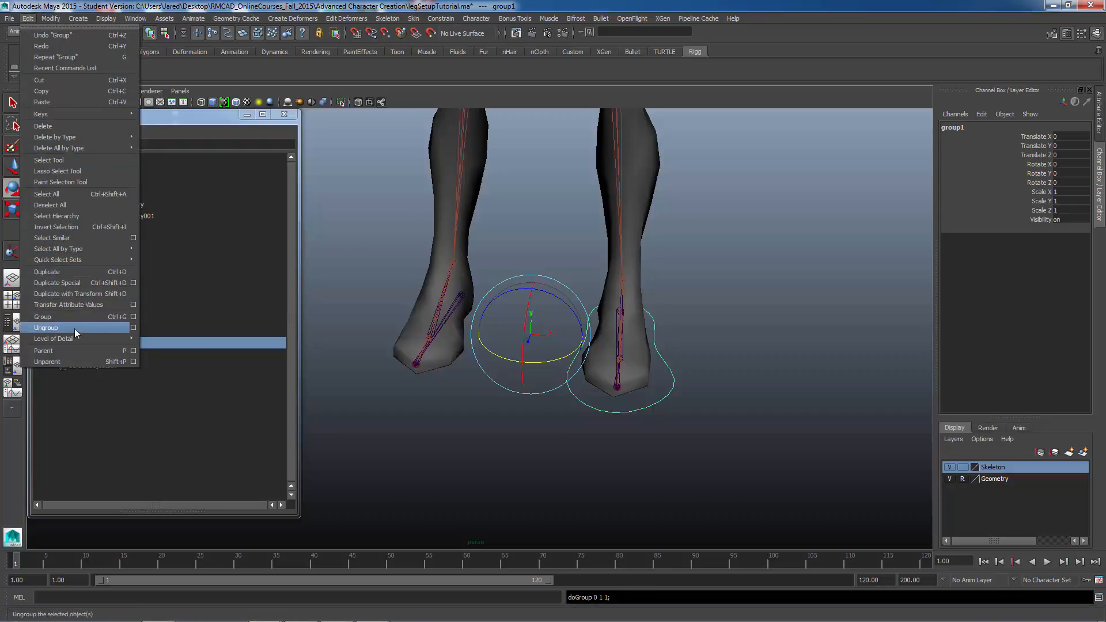
click(72, 272)
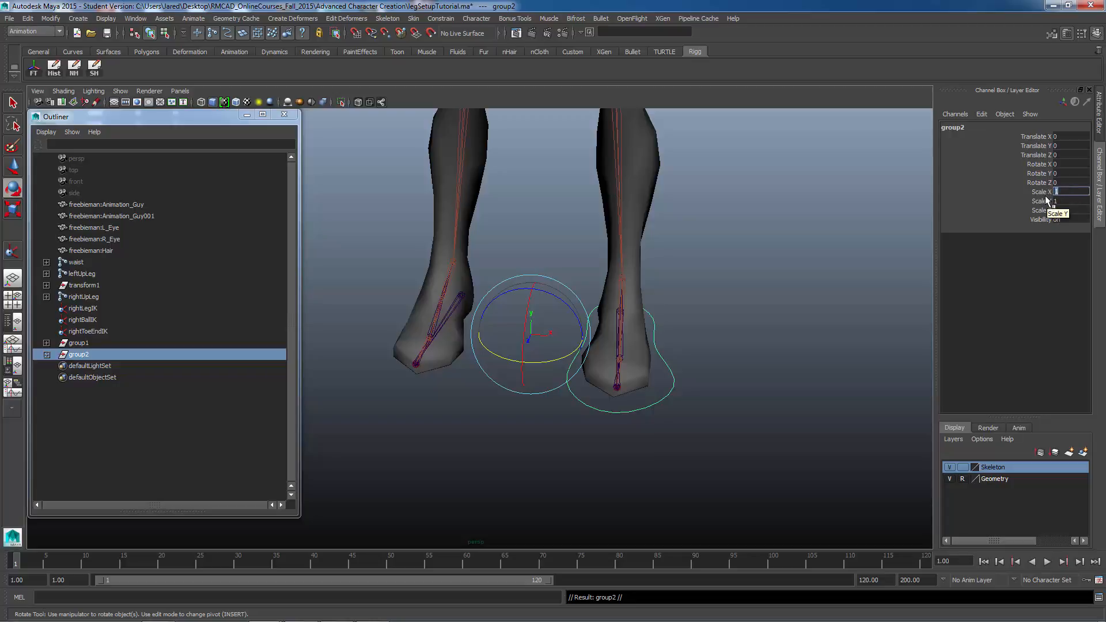
key(Return)
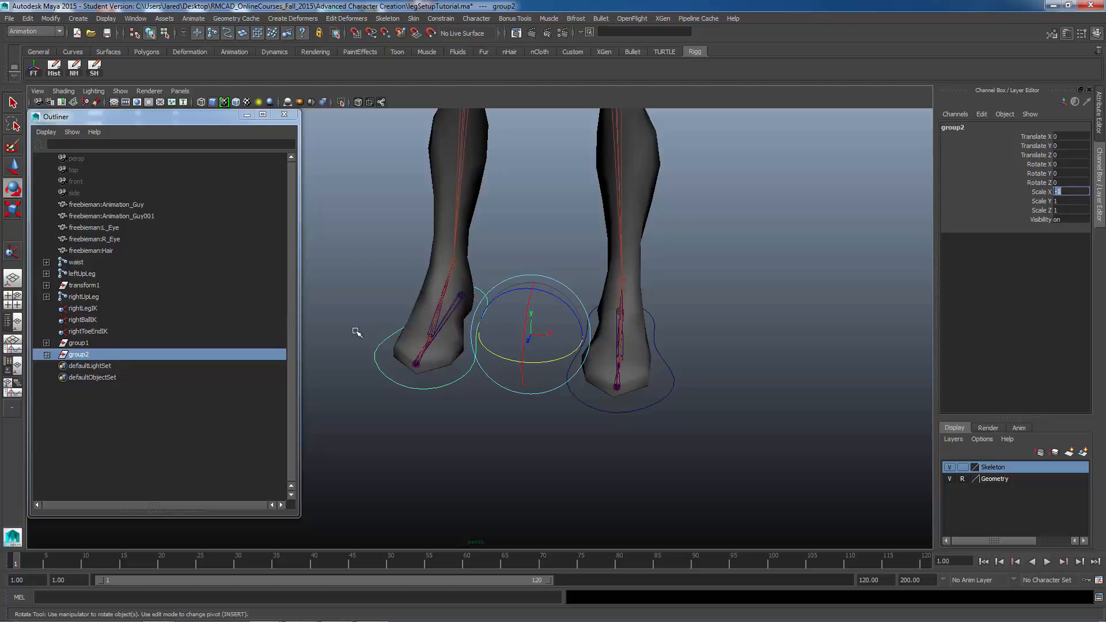
Step: Unparent both foot control curves from their groups to the top level of the hierarchy
click(445, 379)
shift+click(593, 403)
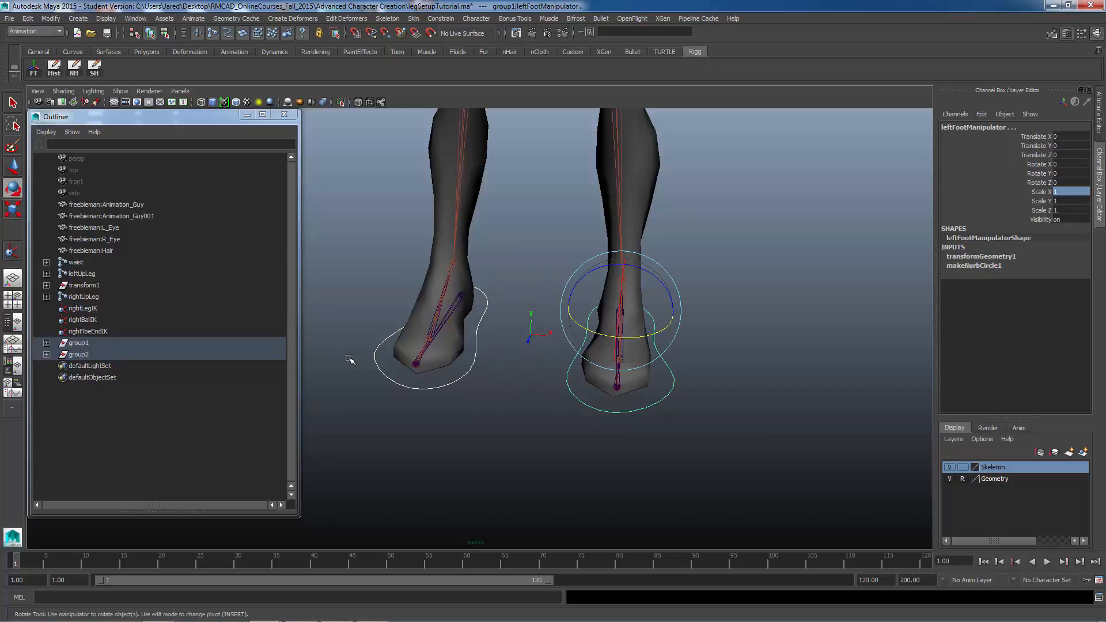
click(408, 385)
shift+click(577, 399)
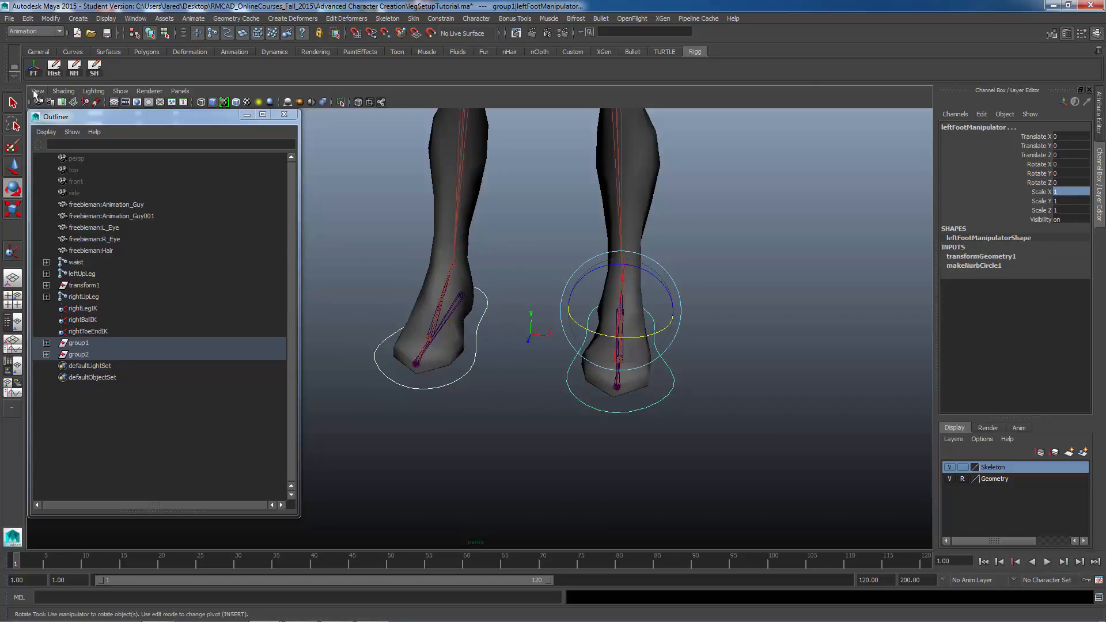
click(28, 19)
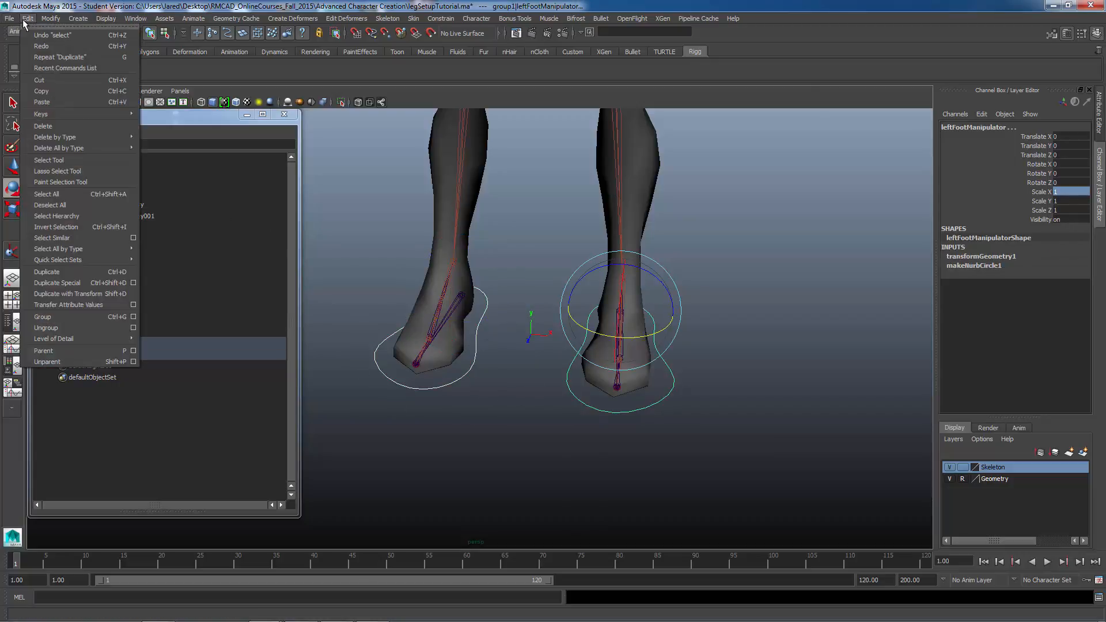
click(78, 362)
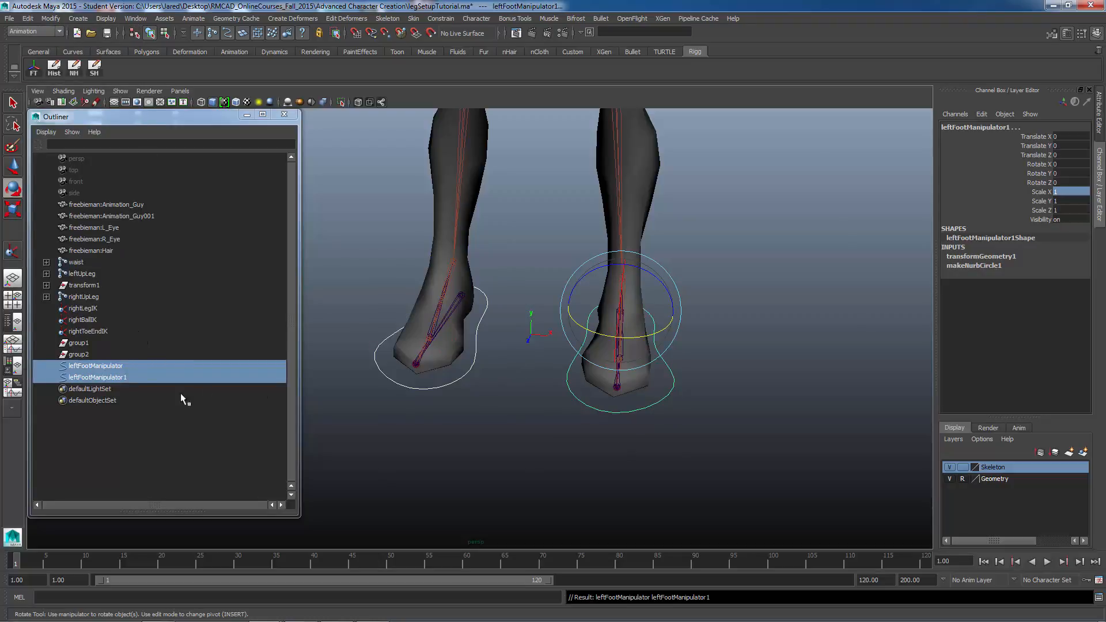
Step: Delete the two empty groups, group1 and group2
click(78, 343)
shift+click(85, 355)
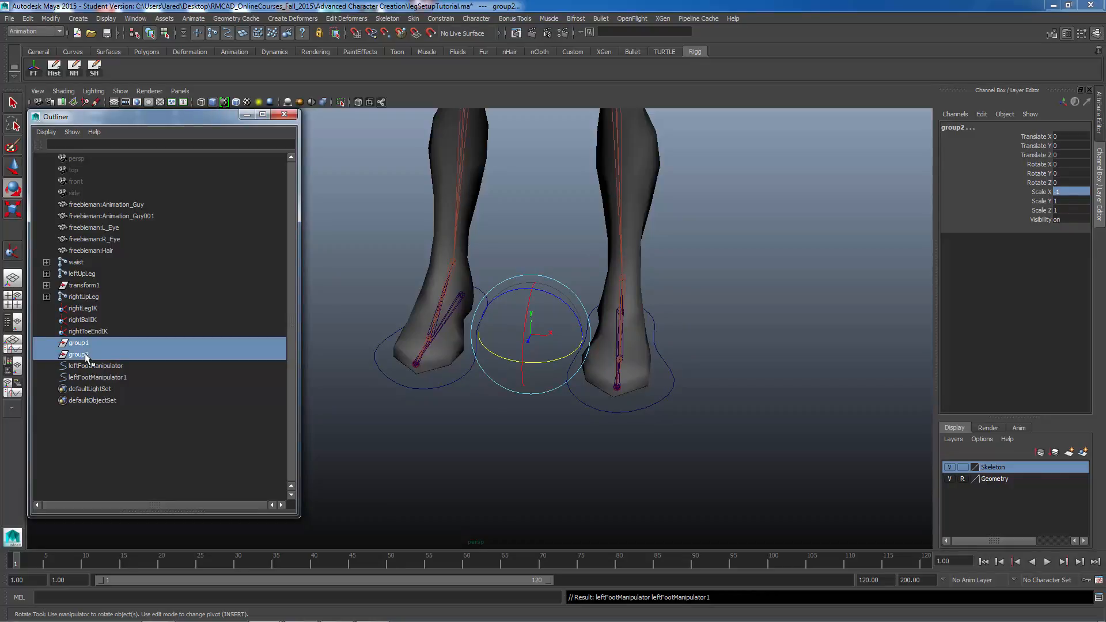
key(Delete)
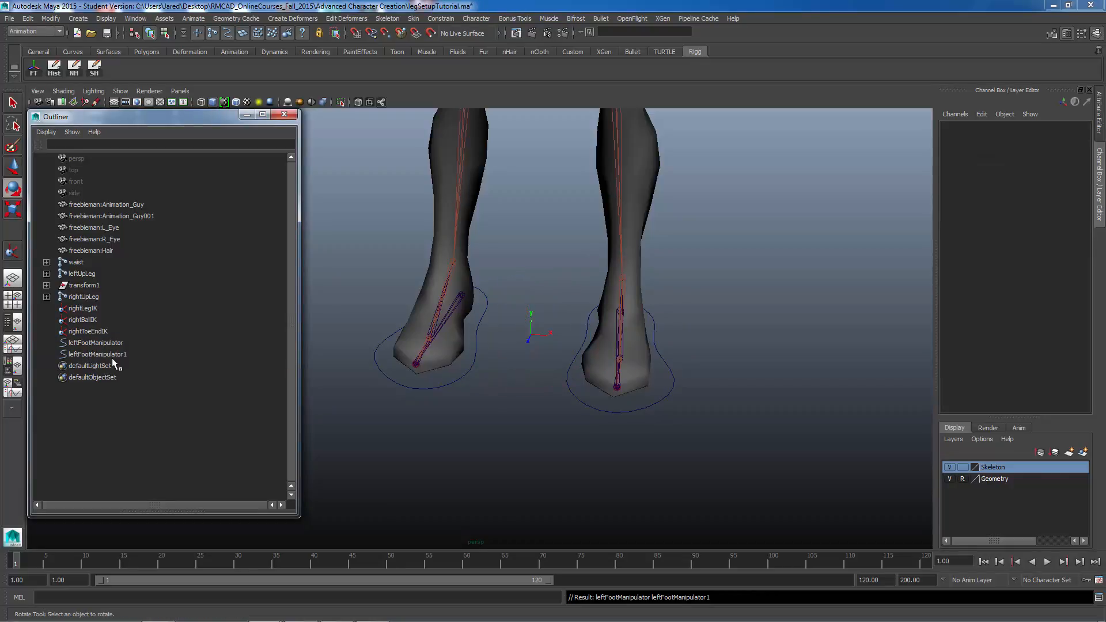
Step: Rename the duplicated foot control leftFootManipulator1 to rightFootManipulator
click(106, 355)
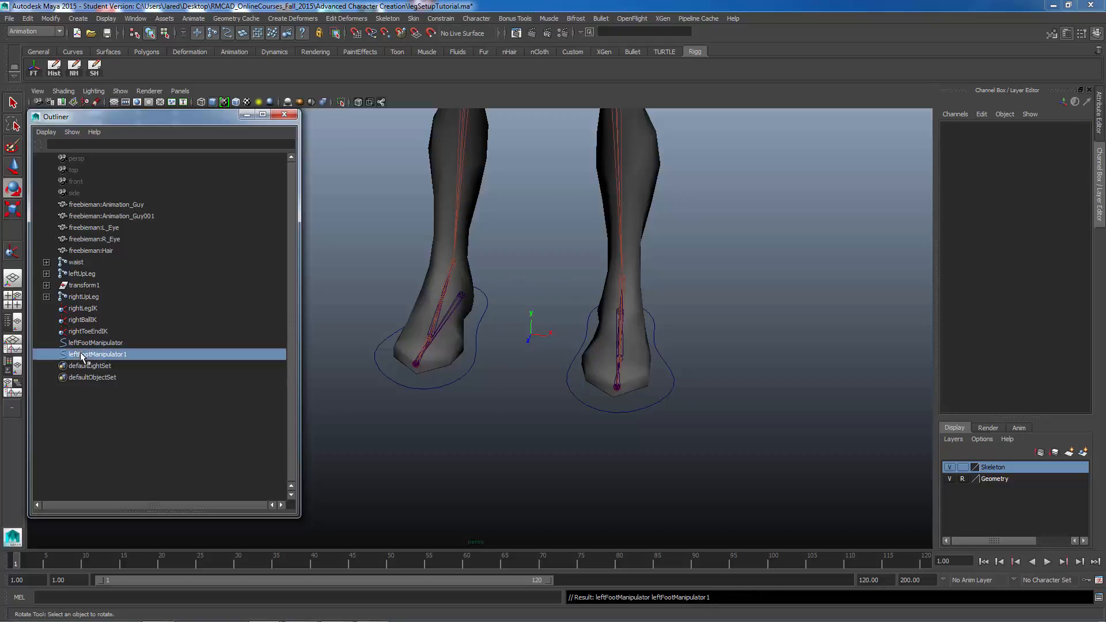
double_click(102, 356)
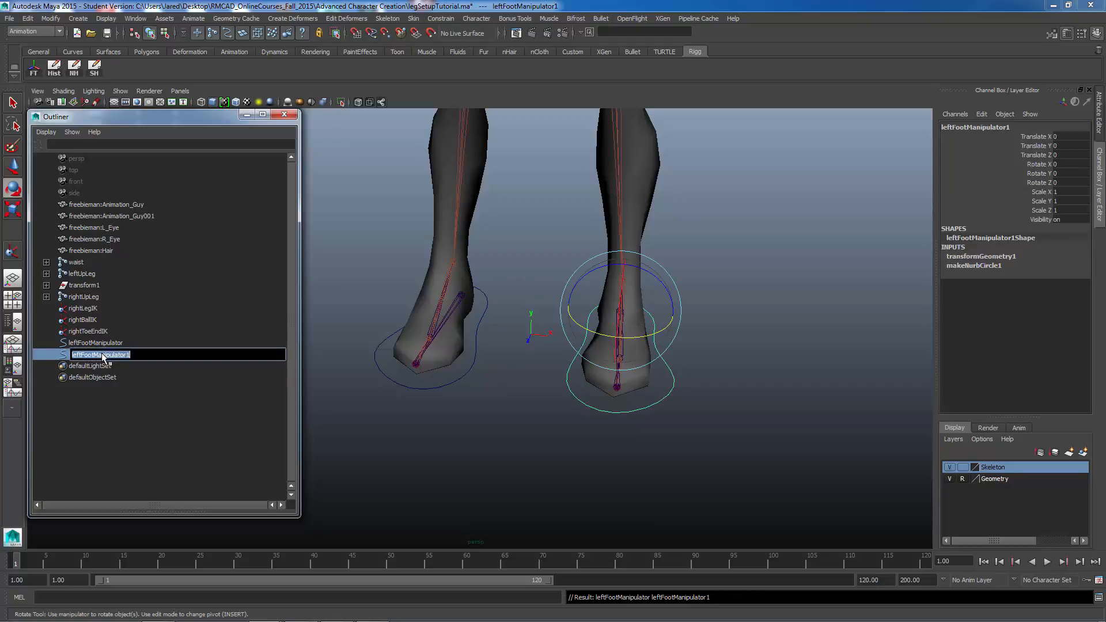
click(82, 355)
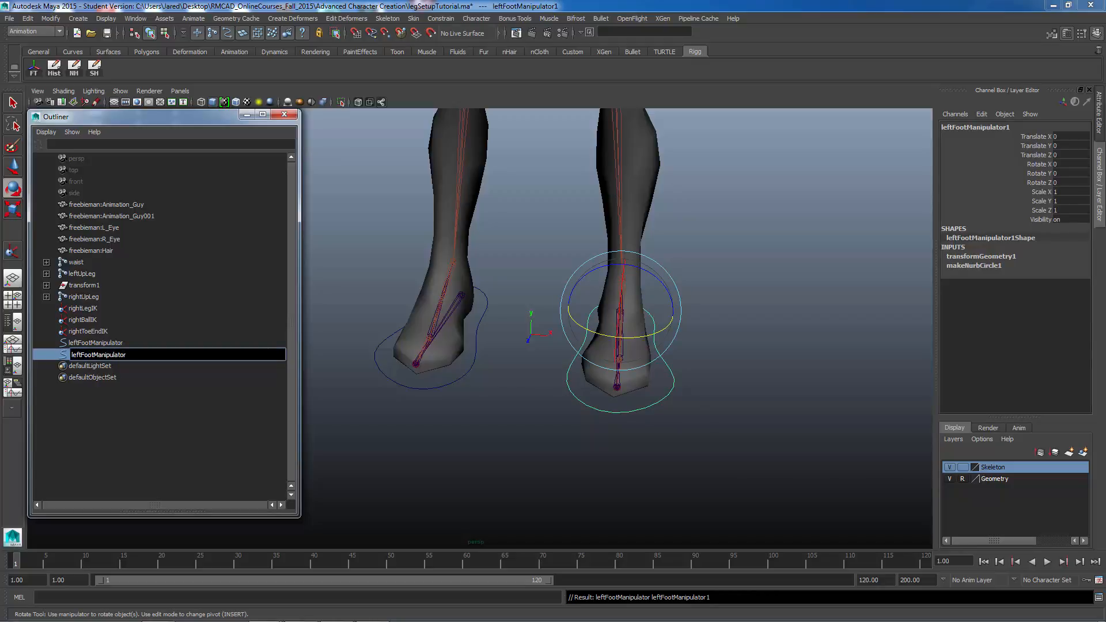
key(BackSpace)
key(BackSpace)
key(BackSpace)
key(BackSpace)
text(right)
key(Return)
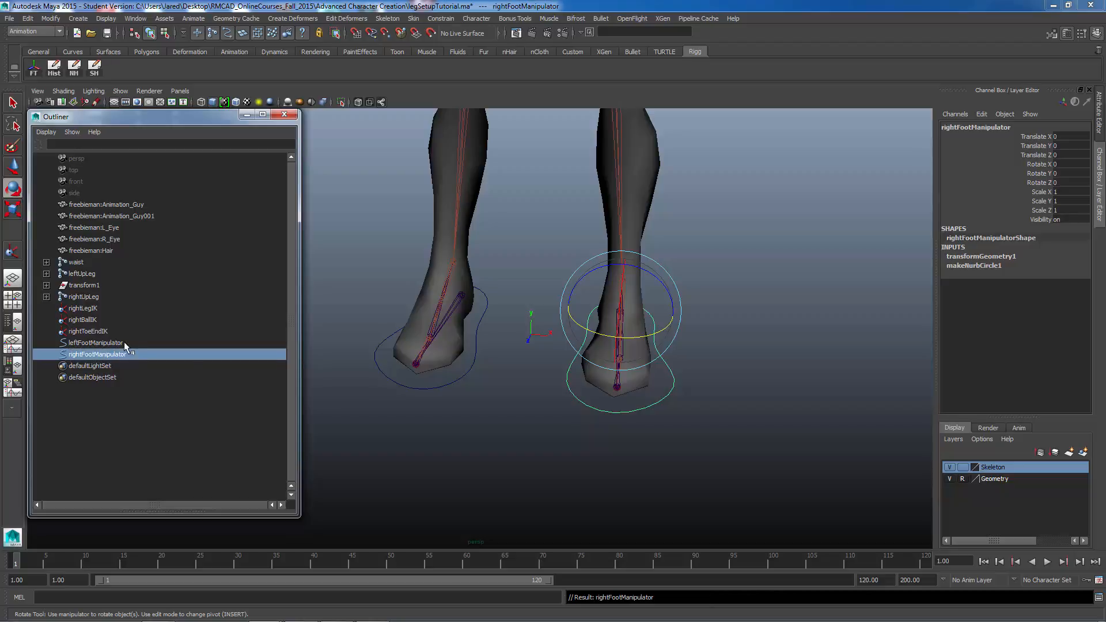
Step: Parent the mirrored reverse heel chain on the right foot under rightFootManipulator
click(529, 400)
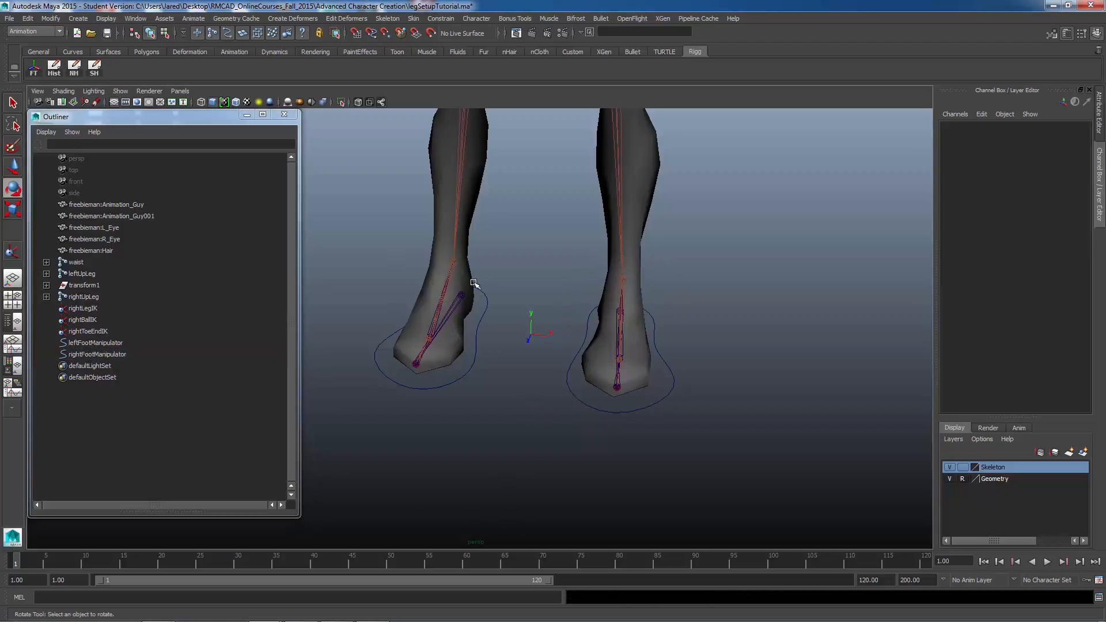
alt+drag(637, 345, 567, 311)
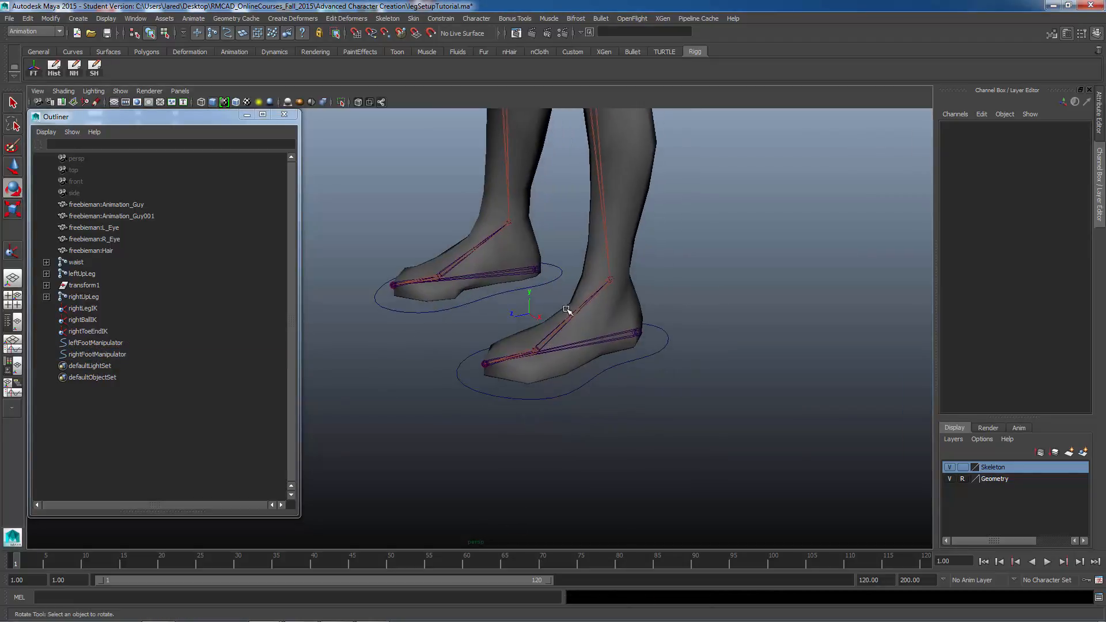
alt+right_drag(567, 311, 678, 363)
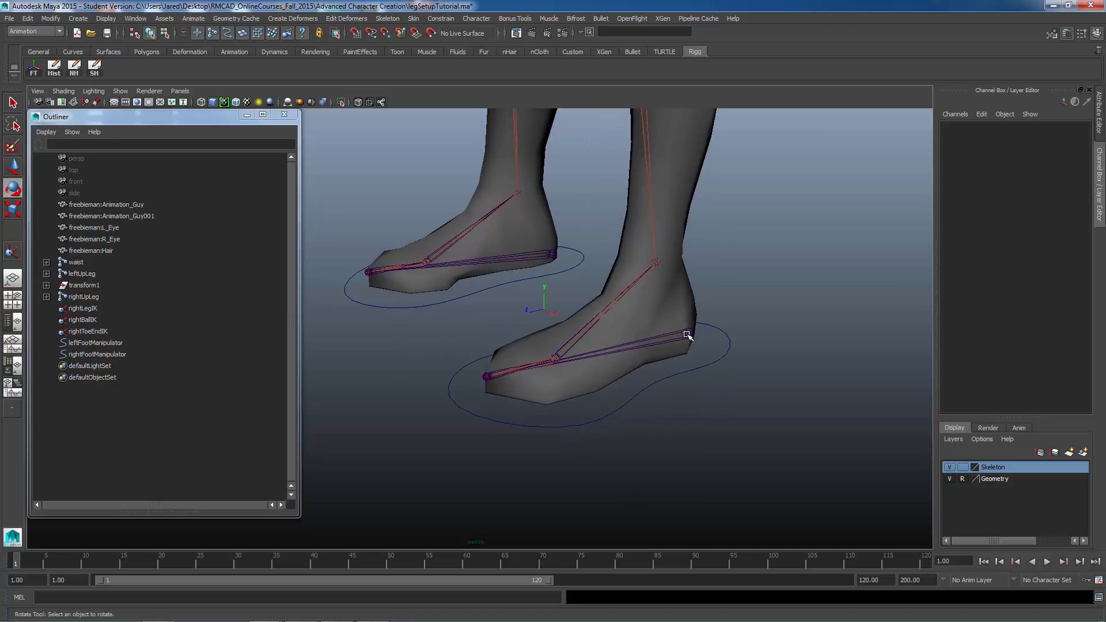
click(687, 334)
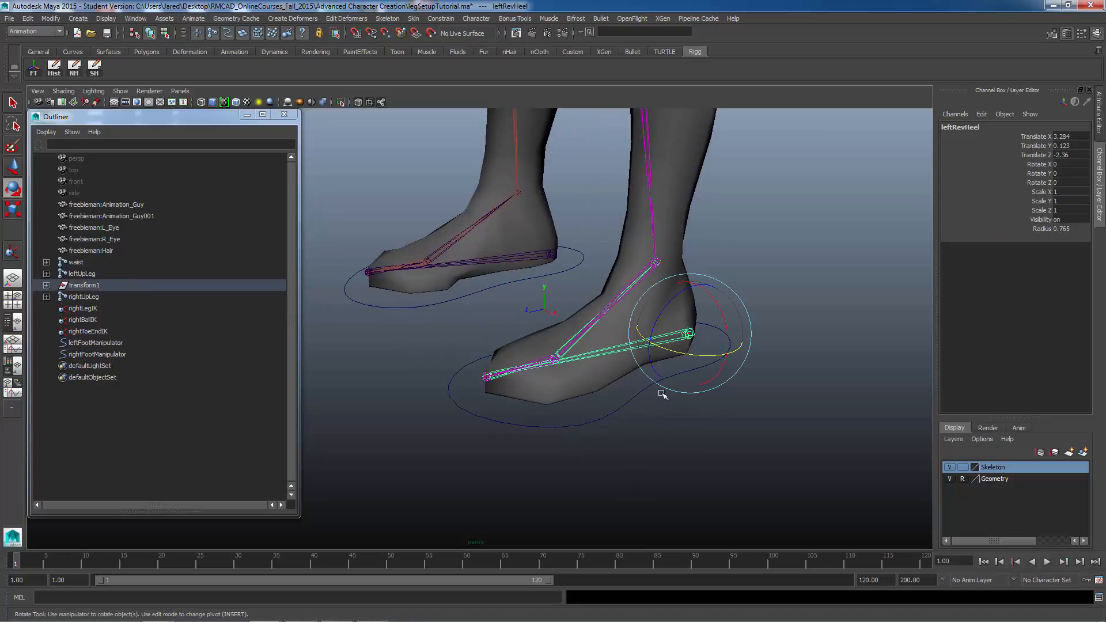
key(q)
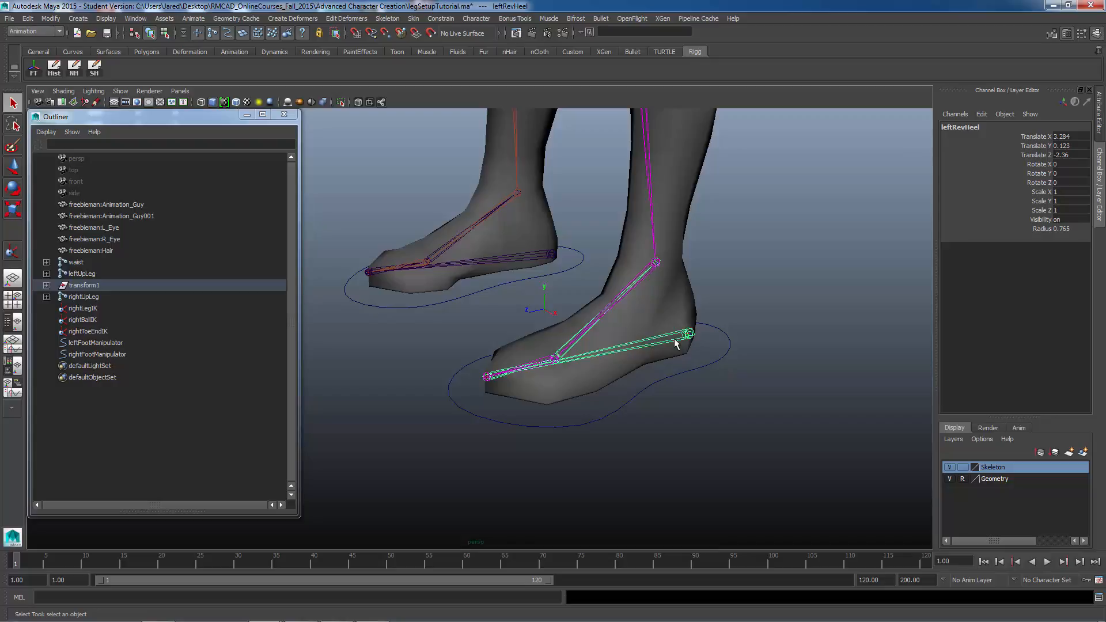
alt+middle_drag(694, 376, 690, 385)
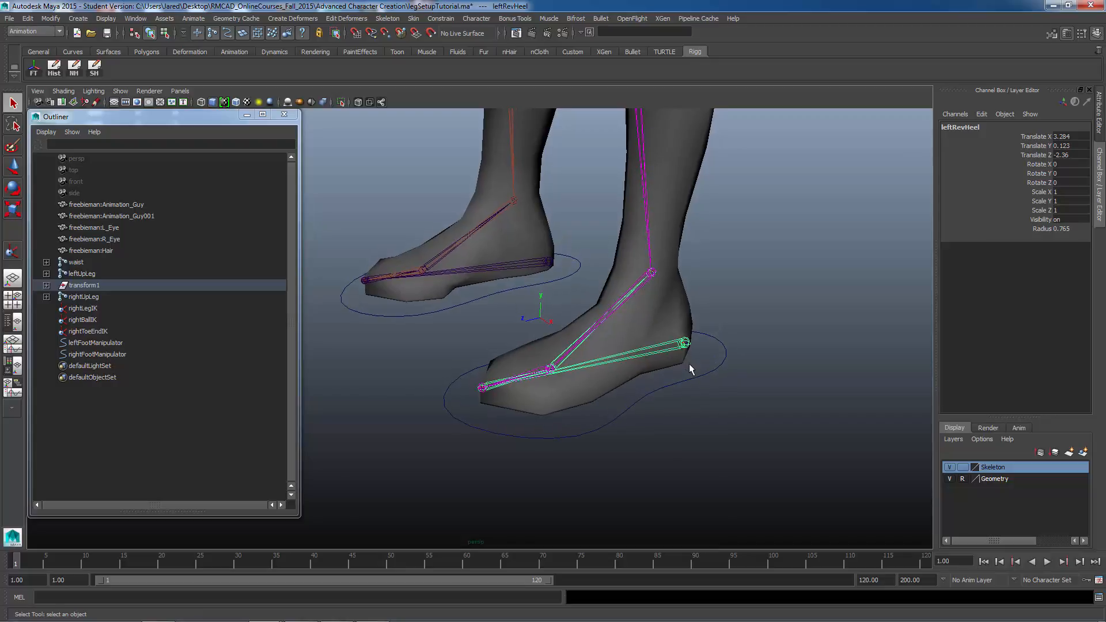
click(689, 390)
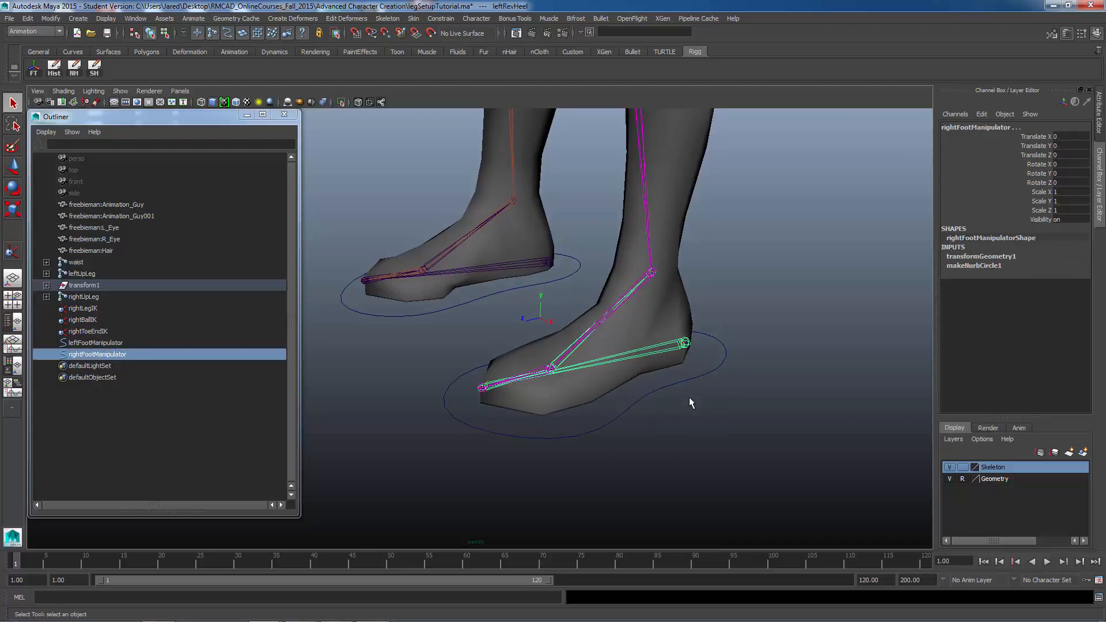
click(685, 344)
drag(701, 362, 704, 398)
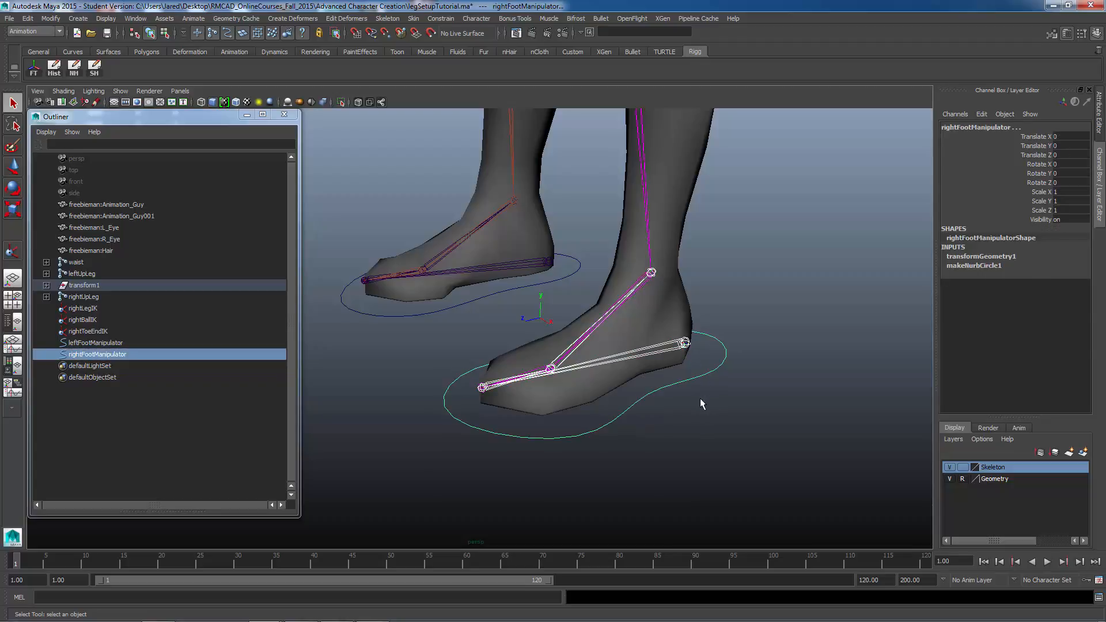
key(p)
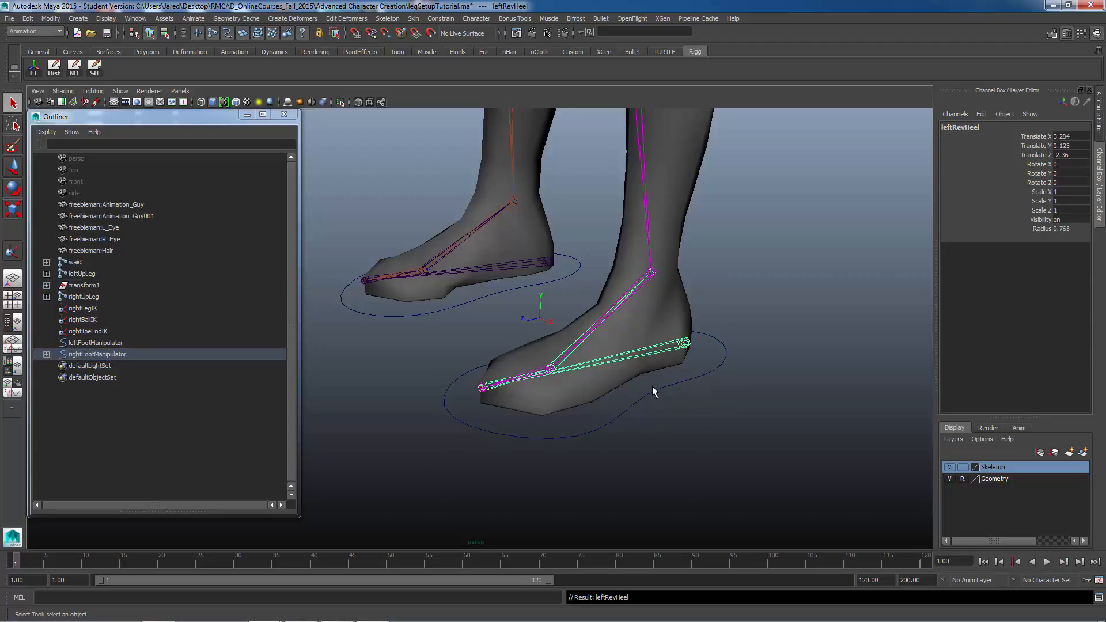
Step: Freeze transformations on leftFootManipulator
click(28, 18)
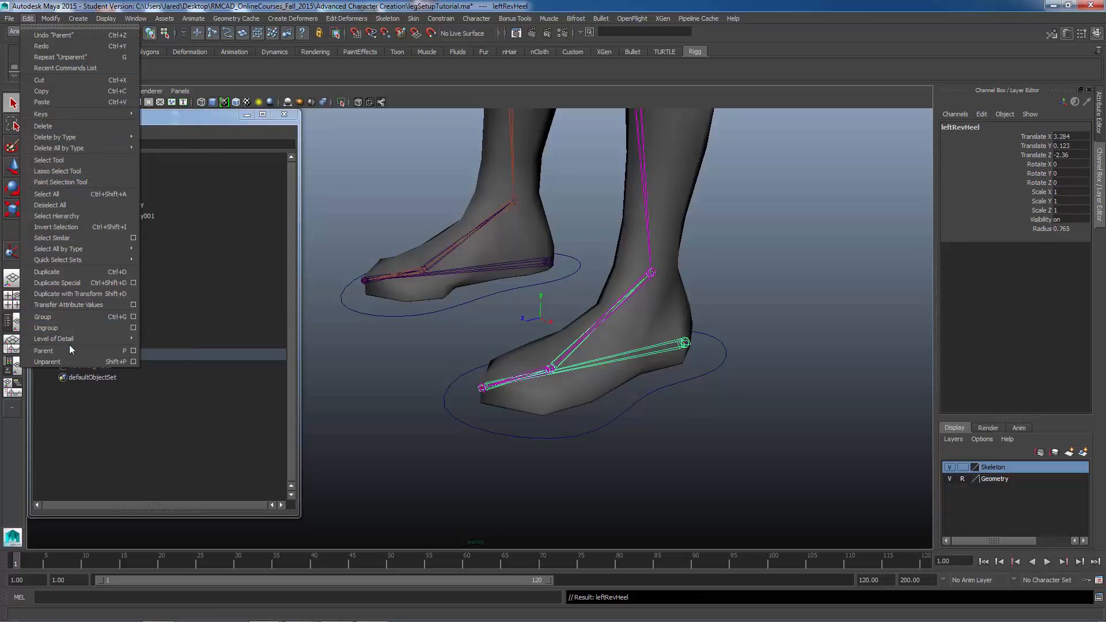
click(856, 105)
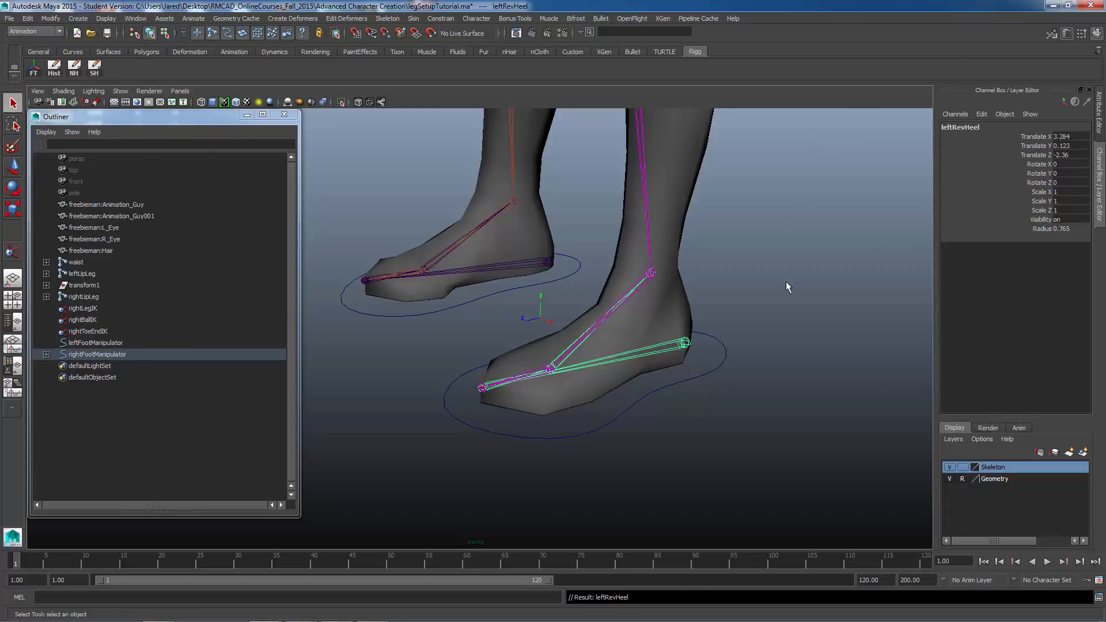
alt+drag(735, 345, 684, 415)
click(740, 363)
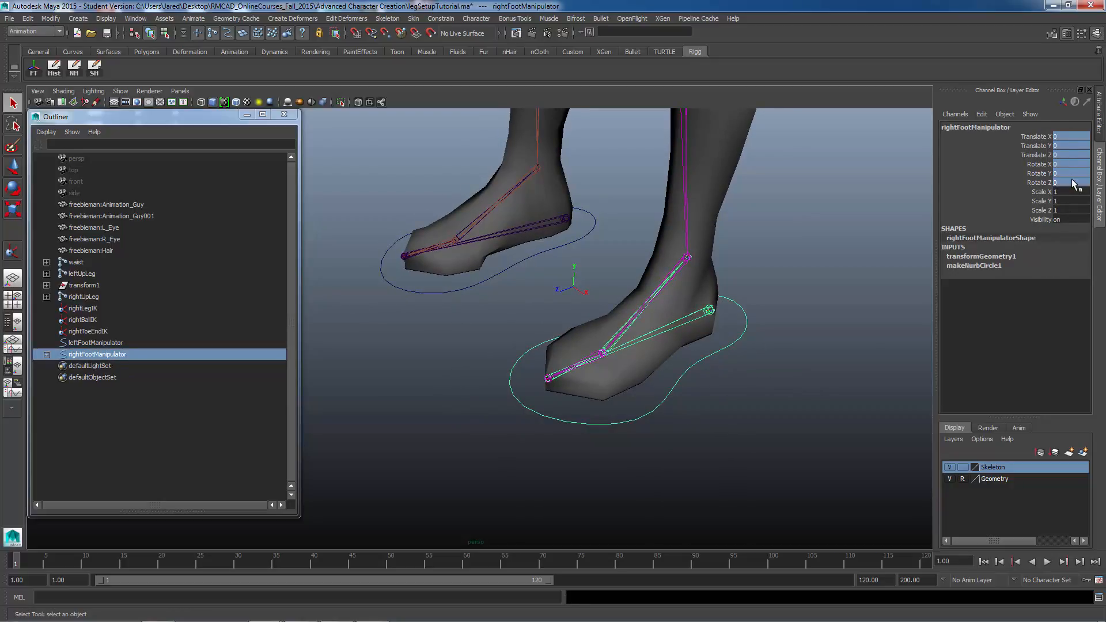
drag(1072, 192, 1069, 212)
alt+drag(583, 304, 509, 357)
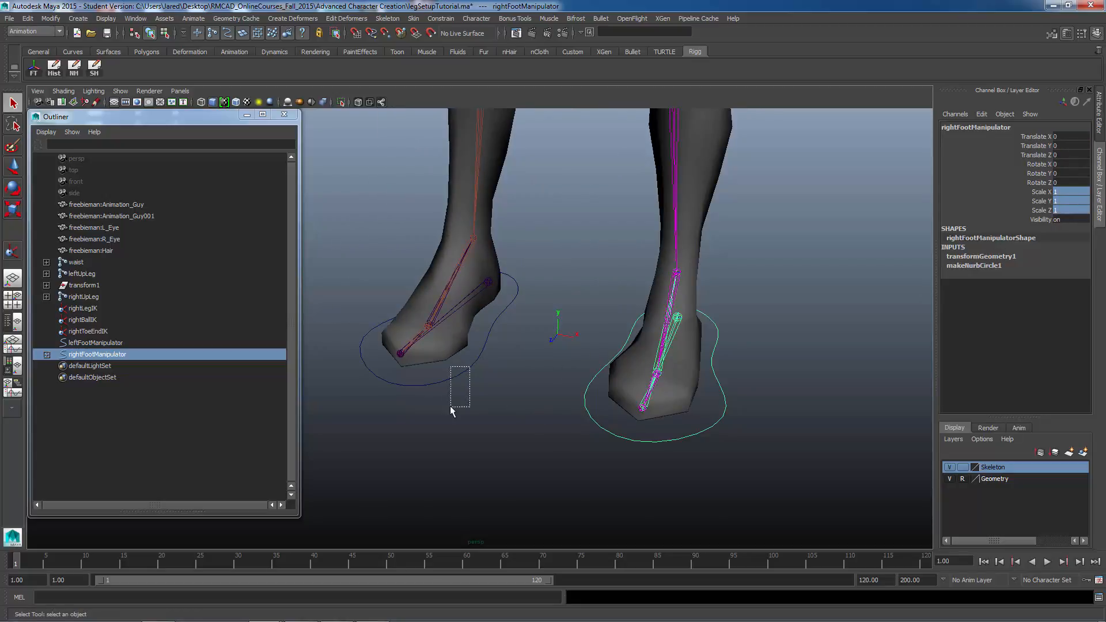
drag(451, 405, 421, 380)
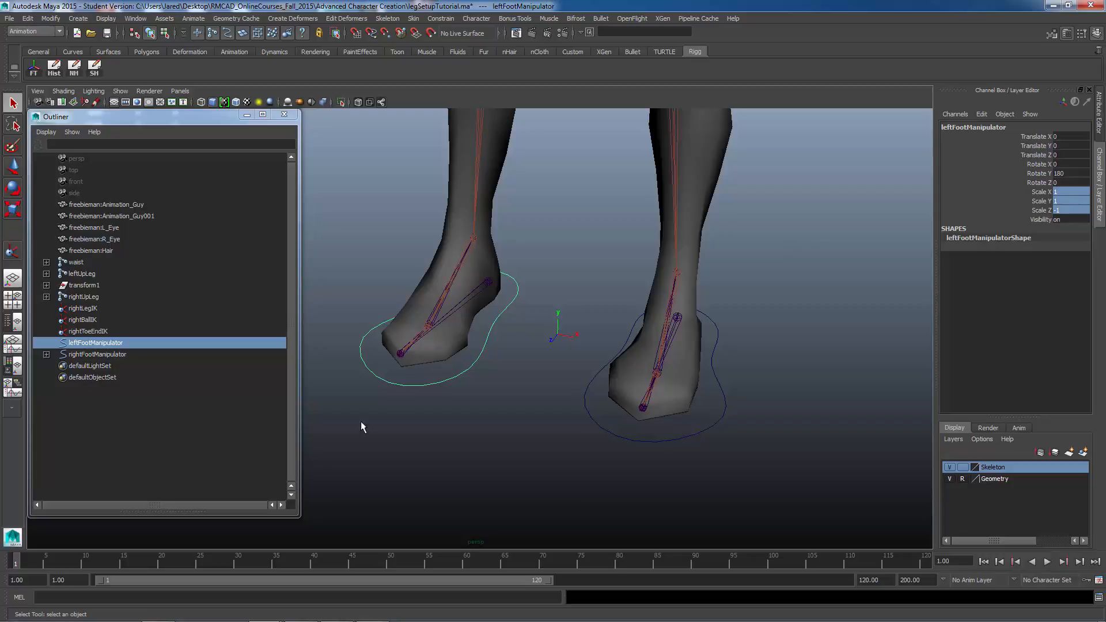
click(51, 18)
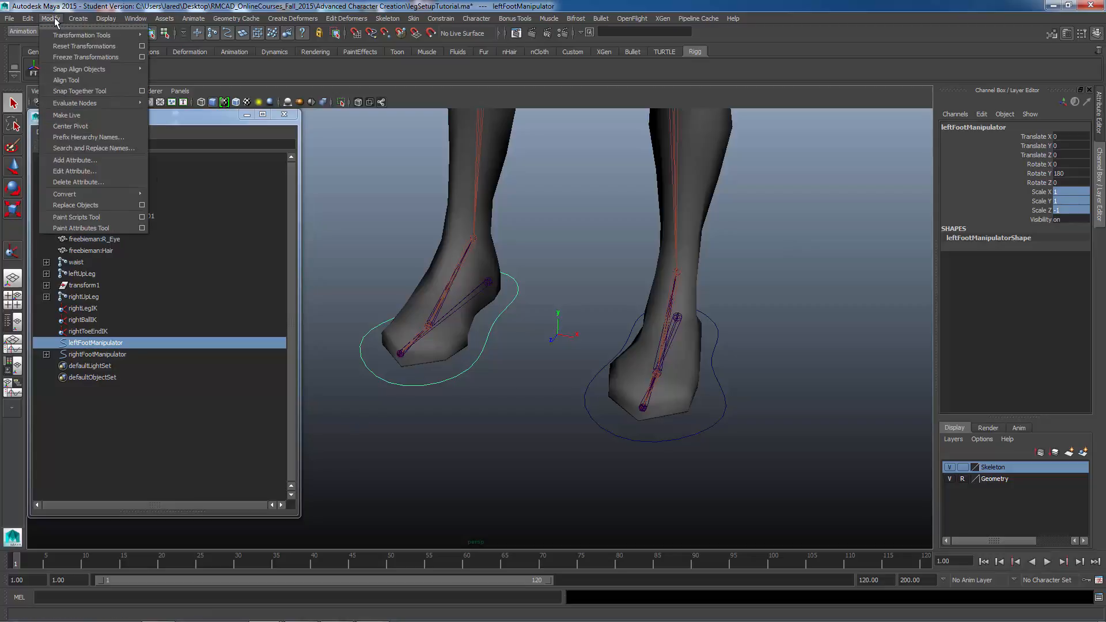
click(64, 56)
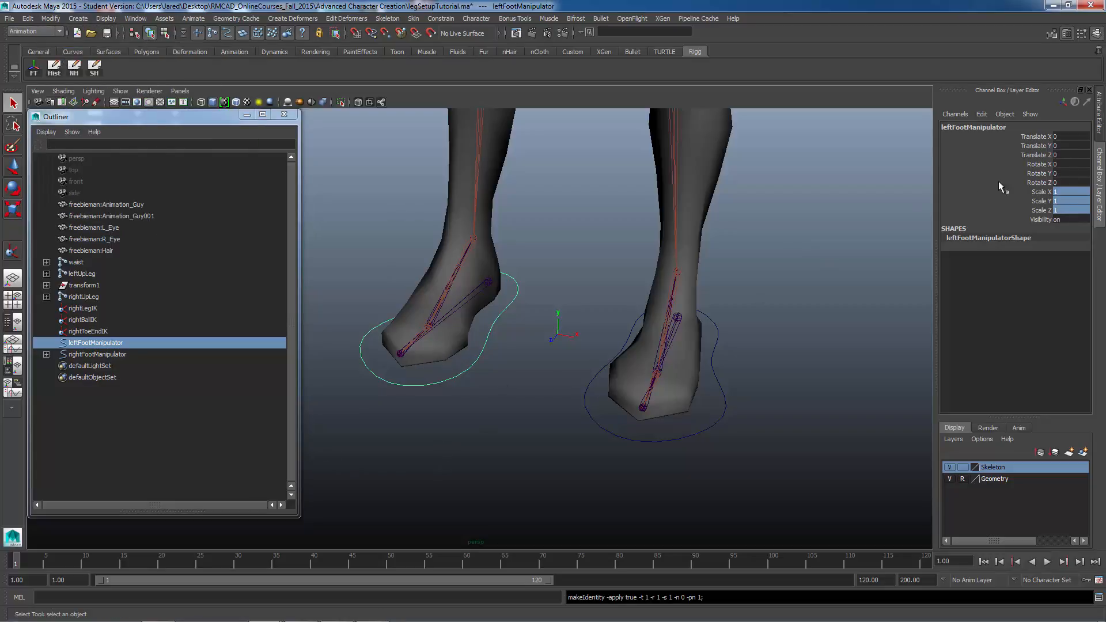
Step: Inspect both foot controls and their channels from several angles around the feet
drag(1075, 139, 1075, 210)
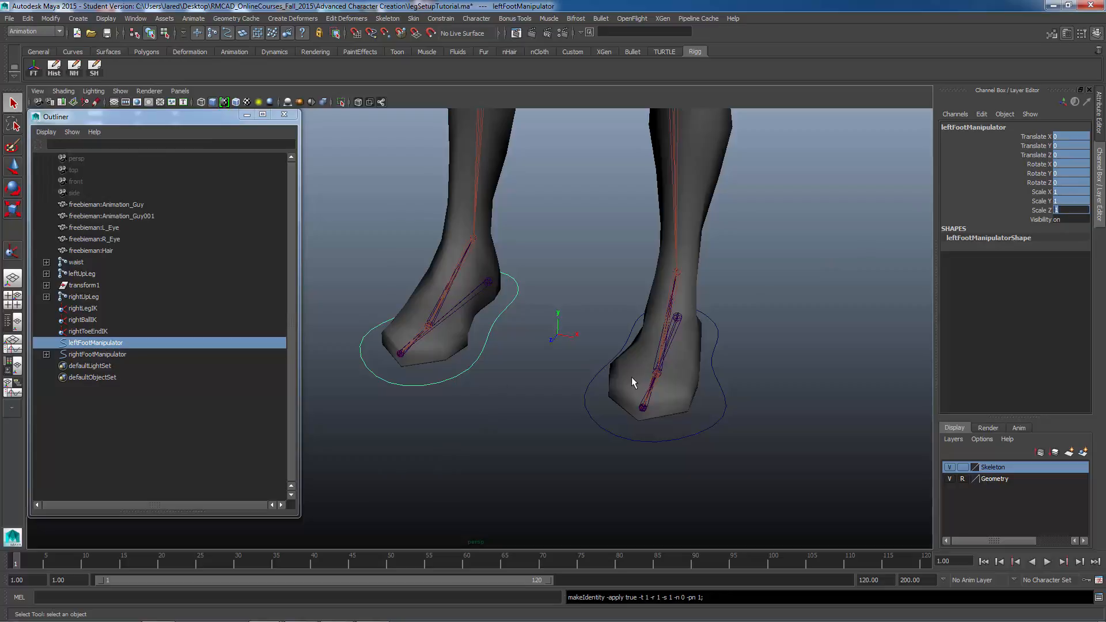
alt+middle_drag(742, 413, 617, 399)
alt+drag(671, 403, 631, 399)
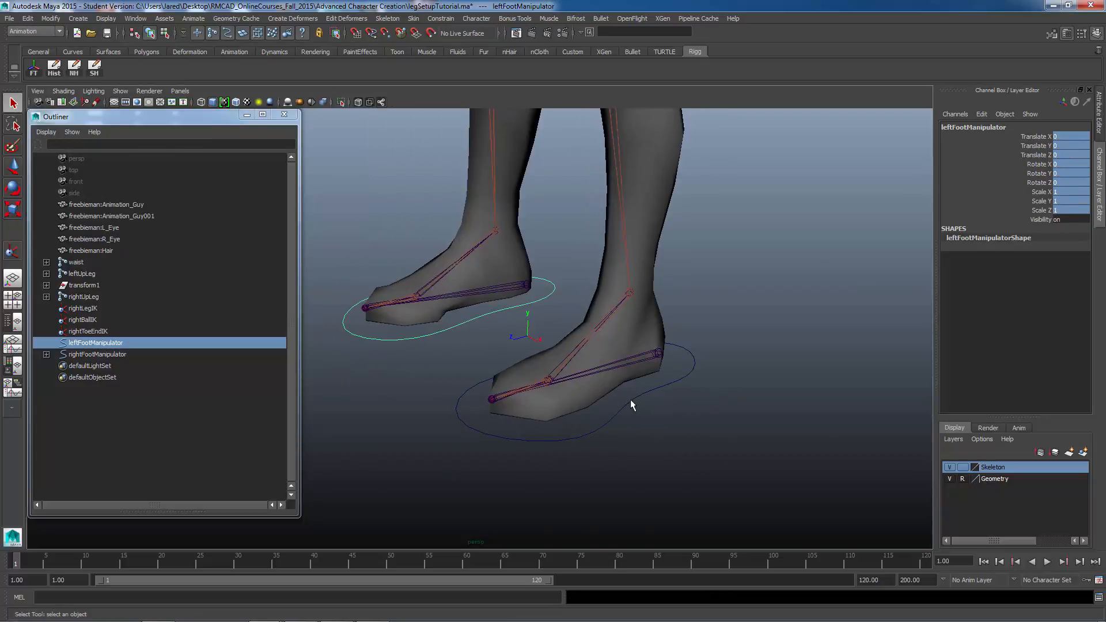
click(612, 420)
alt+middle_drag(658, 433, 683, 455)
alt+right_drag(683, 455, 642, 395)
alt+middle_drag(656, 373, 684, 490)
alt+right_drag(683, 490, 596, 408)
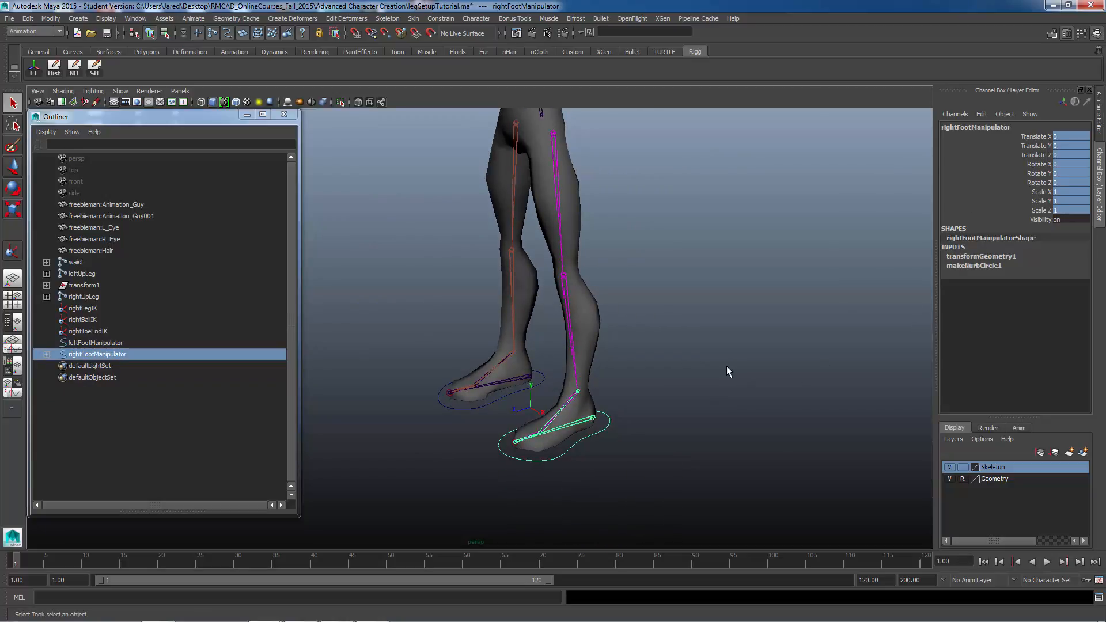
alt+middle_drag(703, 396, 699, 415)
alt+right_drag(699, 414, 583, 414)
alt+drag(583, 414, 617, 414)
alt+right_drag(650, 421, 835, 453)
alt+middle_drag(737, 446, 738, 356)
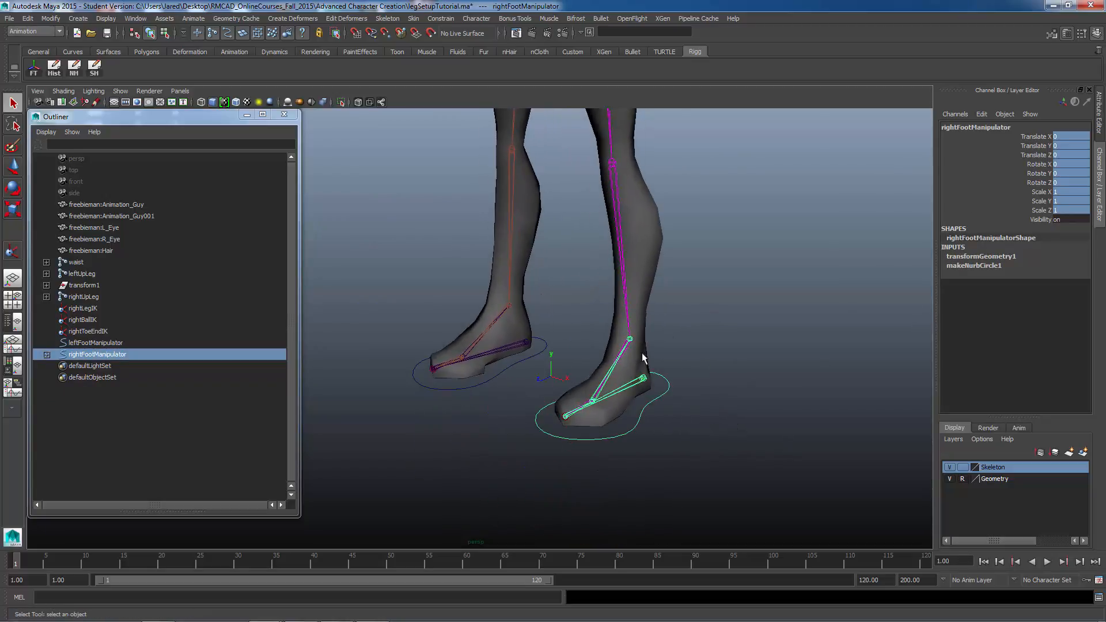
Step: Delete the non-deformer history of rightFootManipulator
click(618, 454)
click(620, 438)
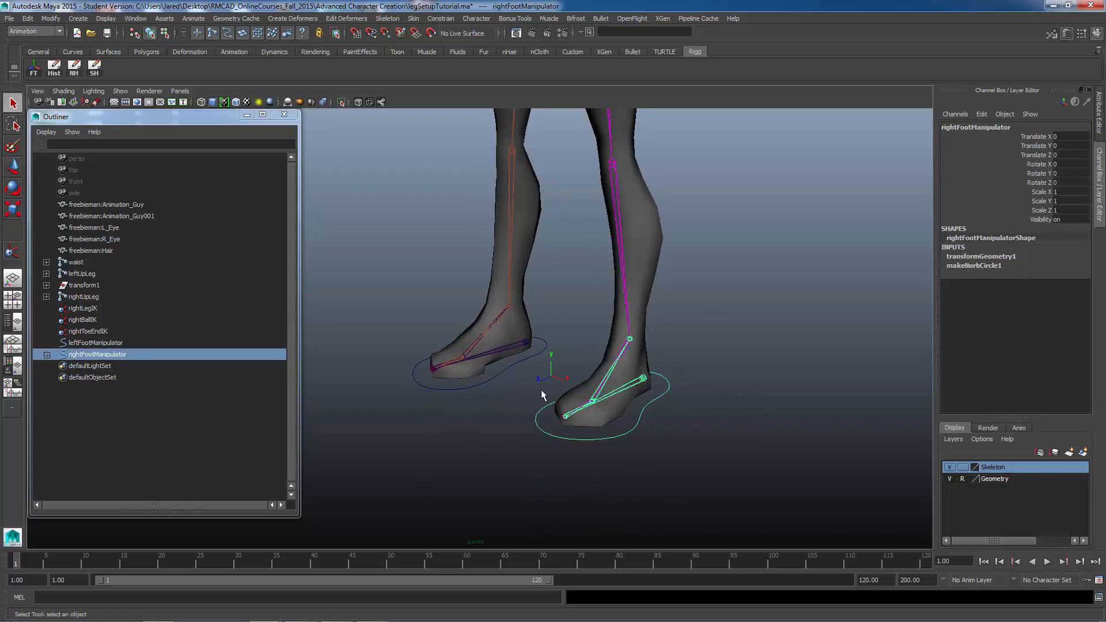
click(27, 19)
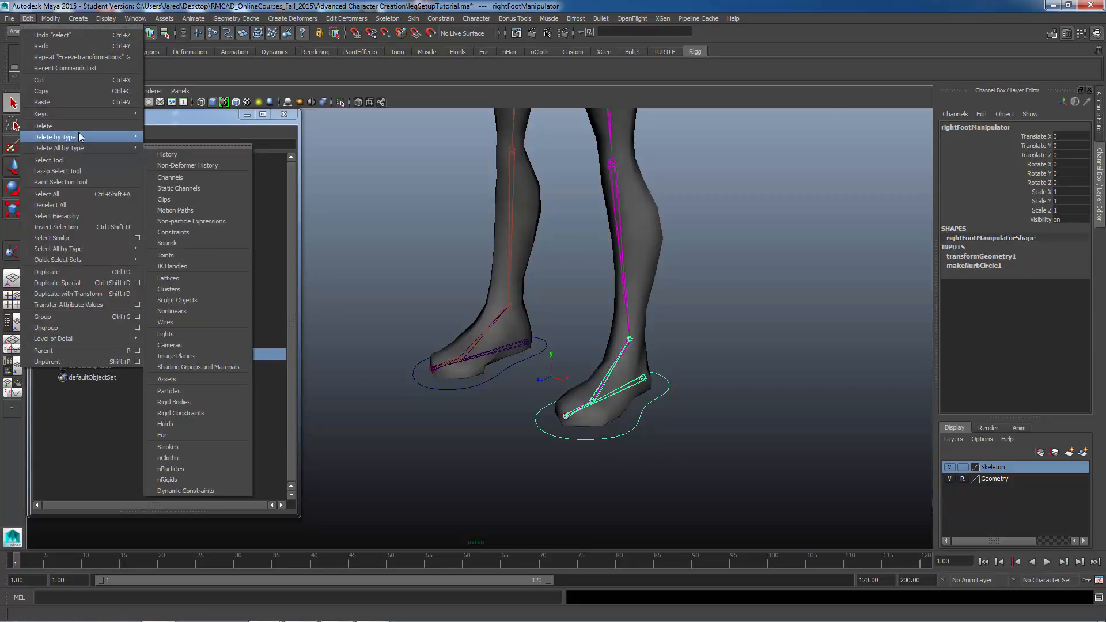
mouse_move(91, 137)
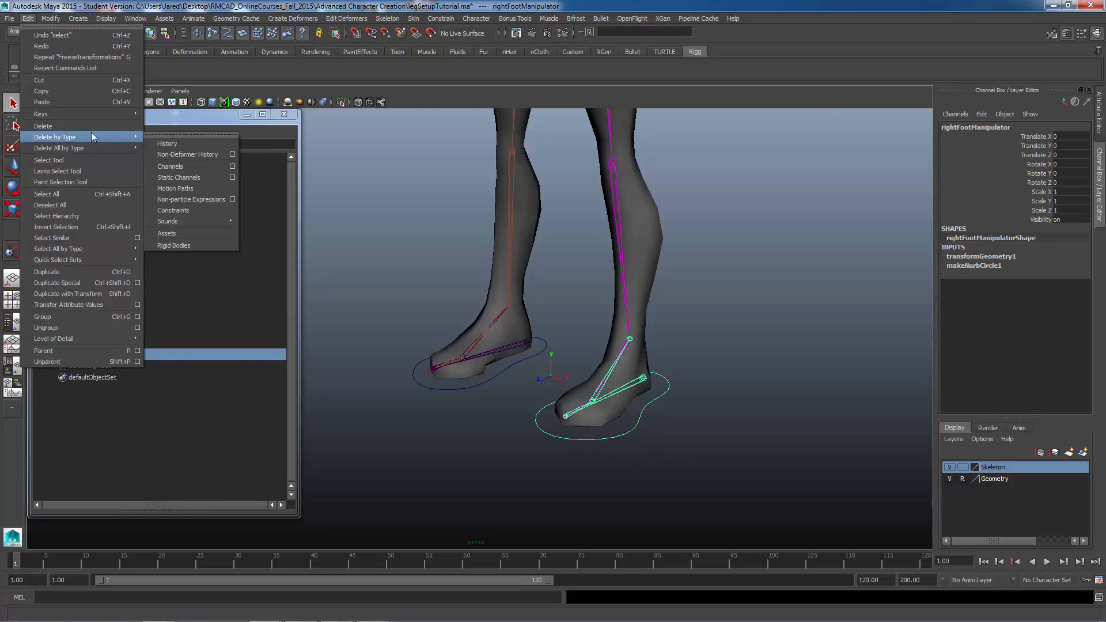
click(185, 154)
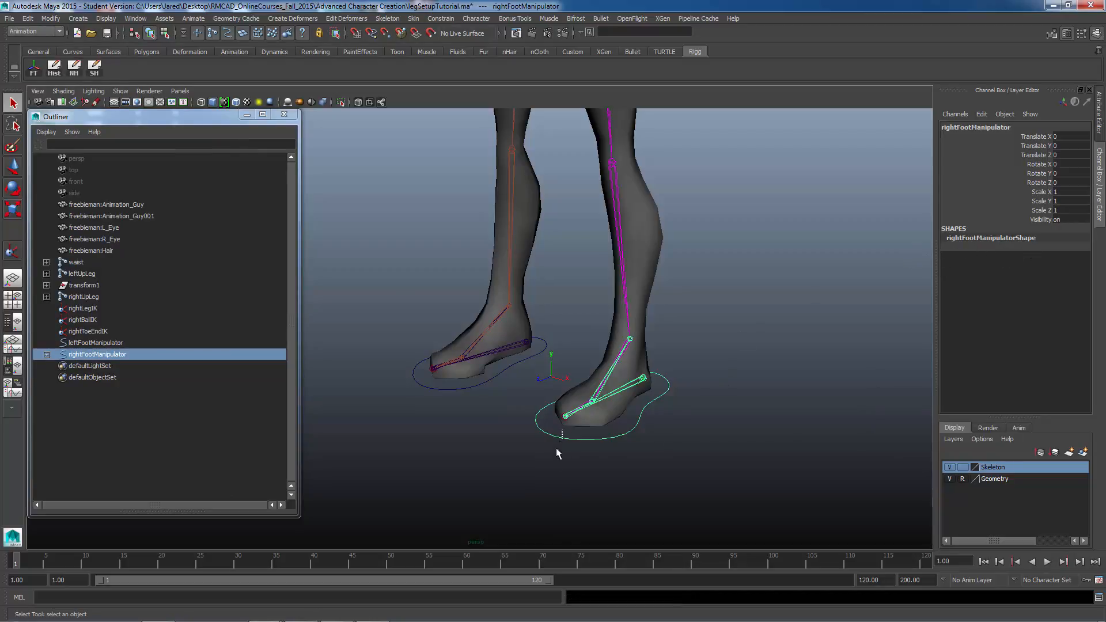
alt+drag(553, 454, 638, 461)
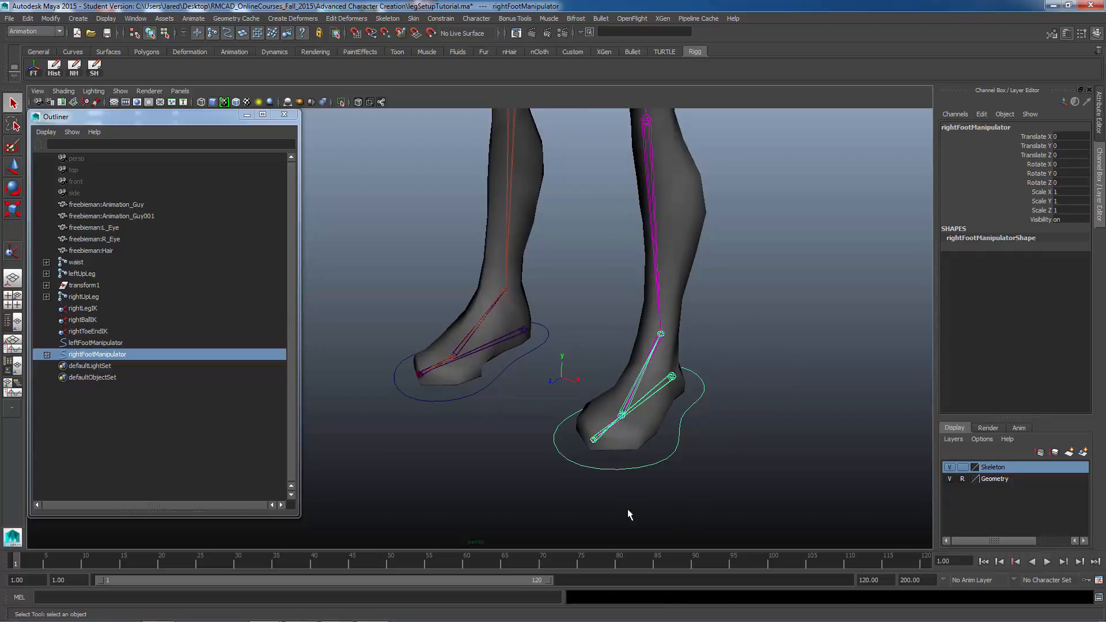
mouse_move(698, 410)
alt+mouse_down()
mouse_move(706, 403)
mouse_move(695, 407)
alt+mouse_up()
scroll(695, 407, down, 5)
alt+middle_drag(633, 328, 644, 378)
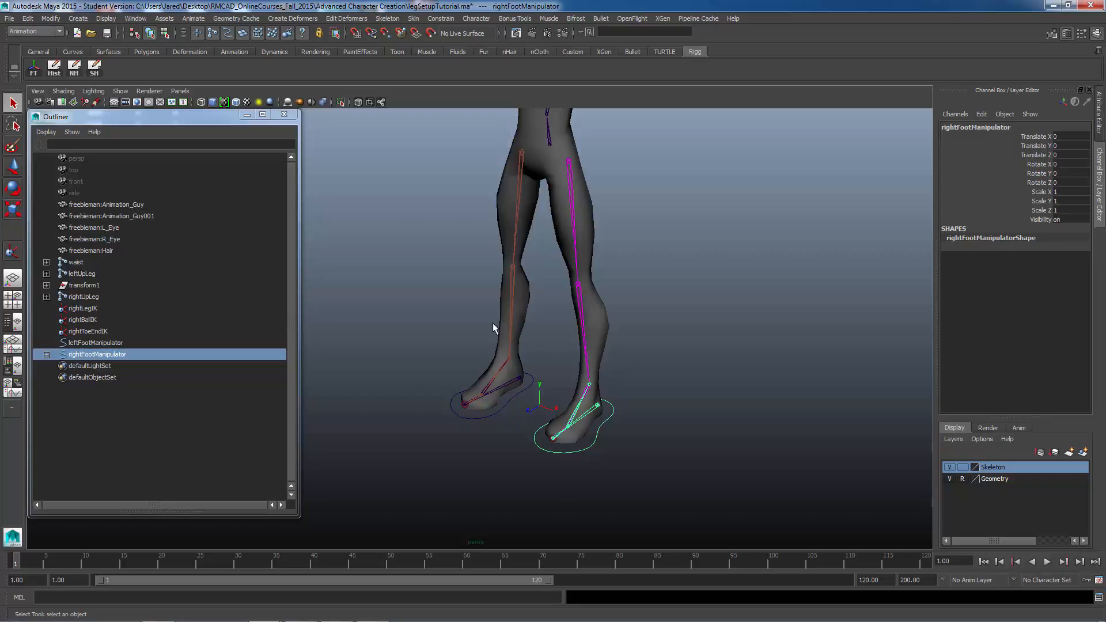
Step: Select the two upper leg joints, leftUpLeg and rightUpLeg, at the hips
alt+drag(507, 265, 532, 197)
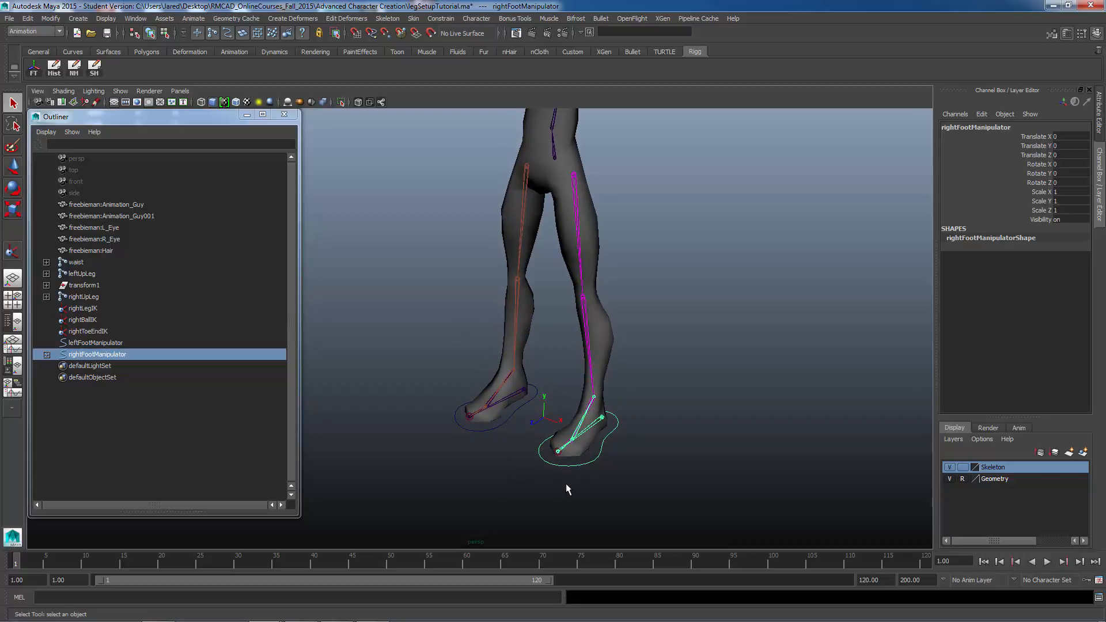
alt+drag(625, 447, 626, 277)
alt+middle_drag(624, 271, 636, 340)
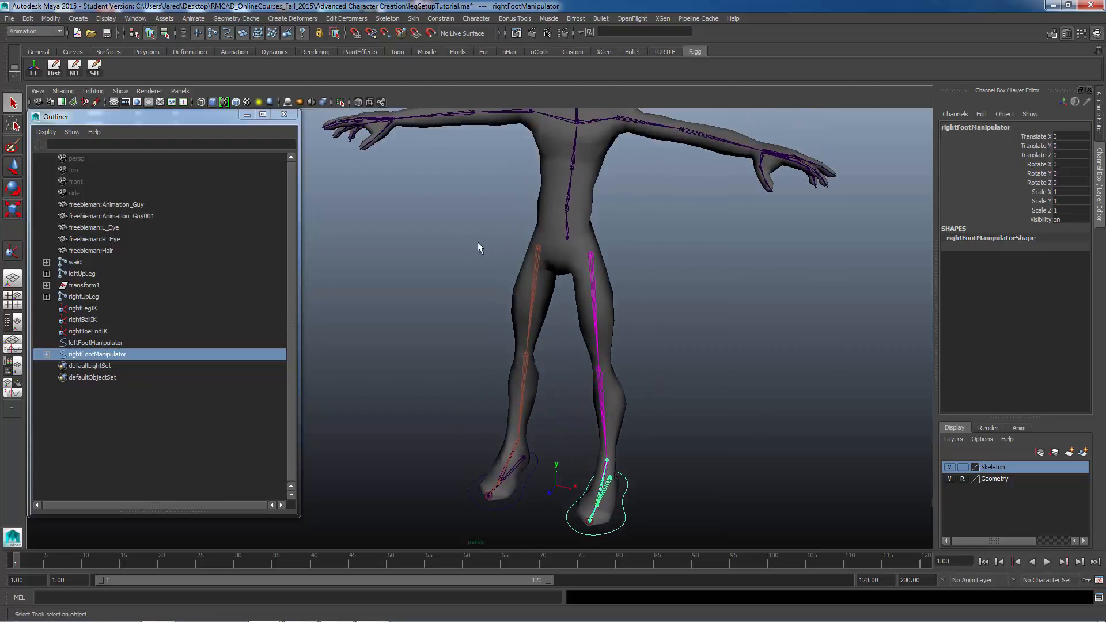
alt+right_drag(478, 241, 679, 261)
alt+middle_drag(620, 189, 609, 254)
alt+right_drag(609, 254, 631, 273)
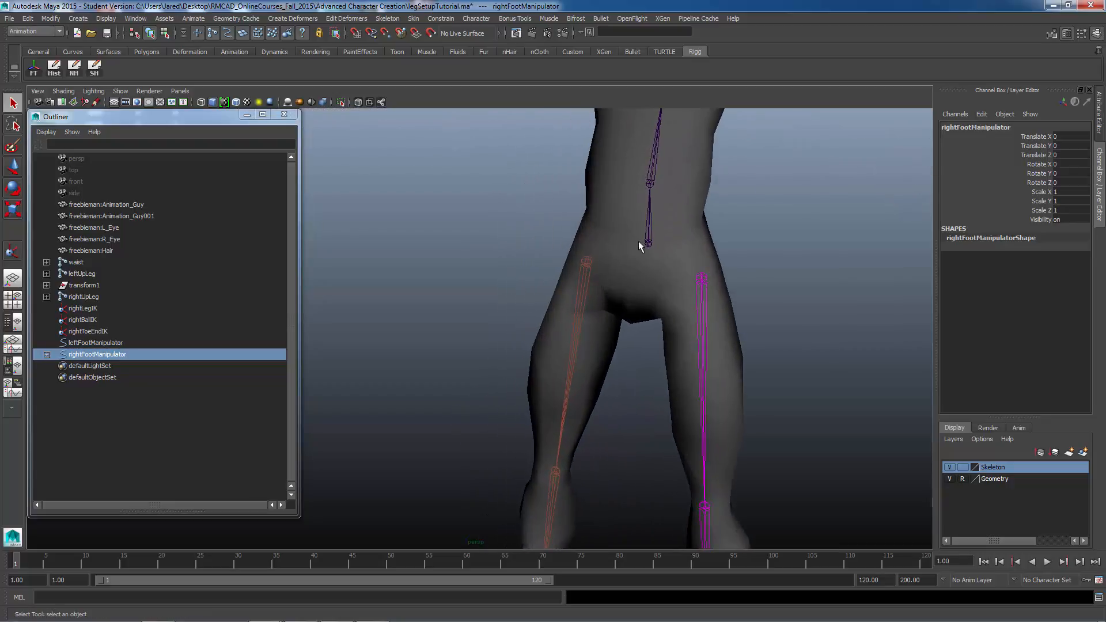
click(585, 258)
shift+click(703, 277)
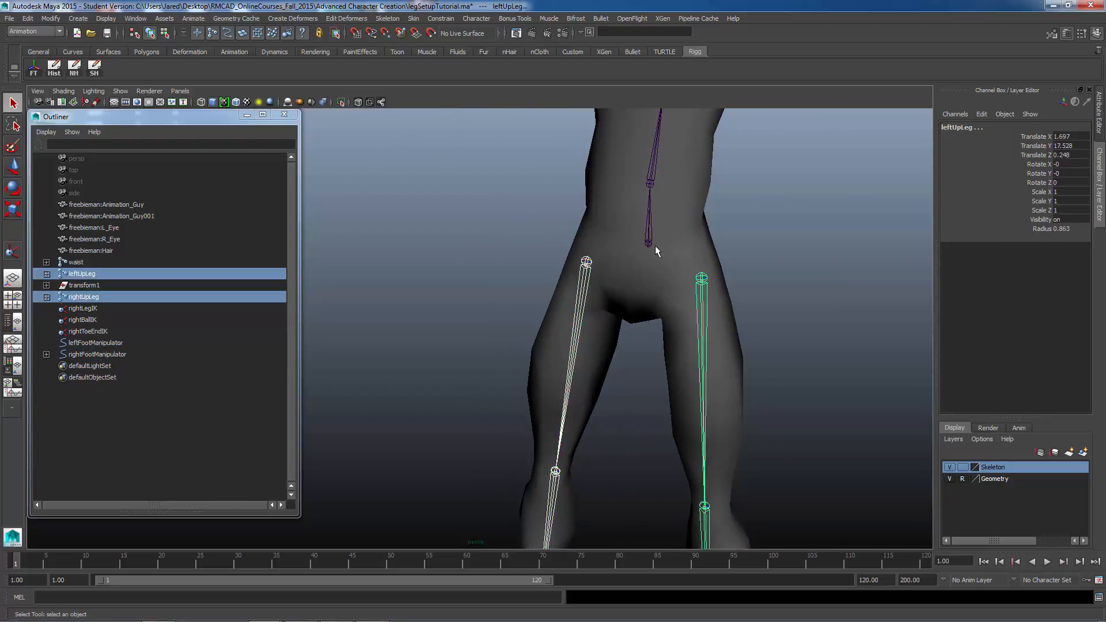
shift+click(648, 242)
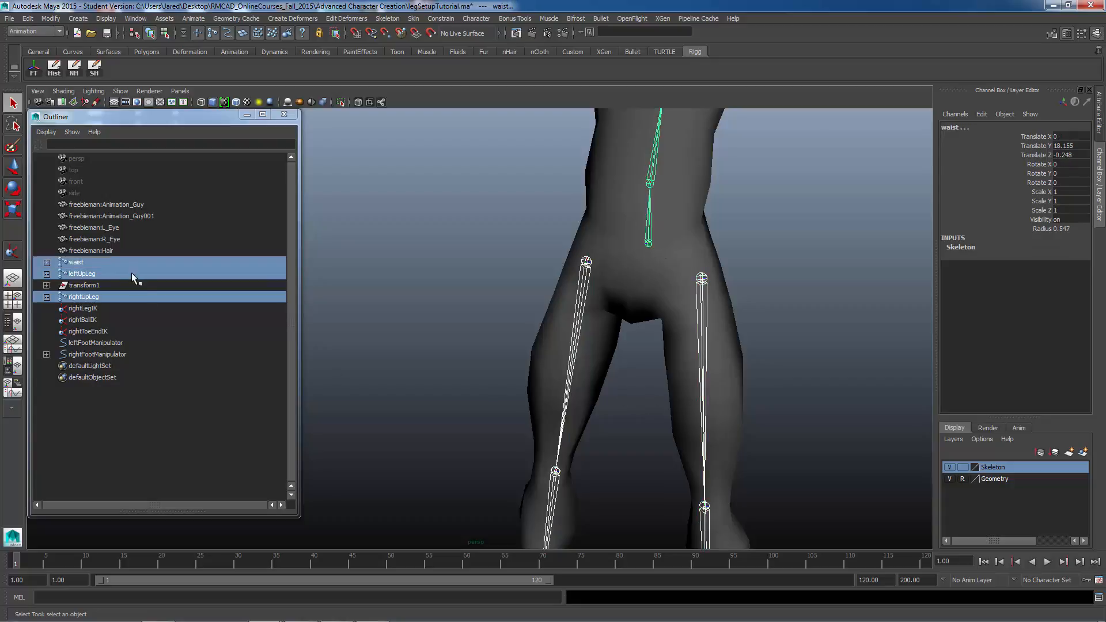
click(702, 276)
shift+click(584, 261)
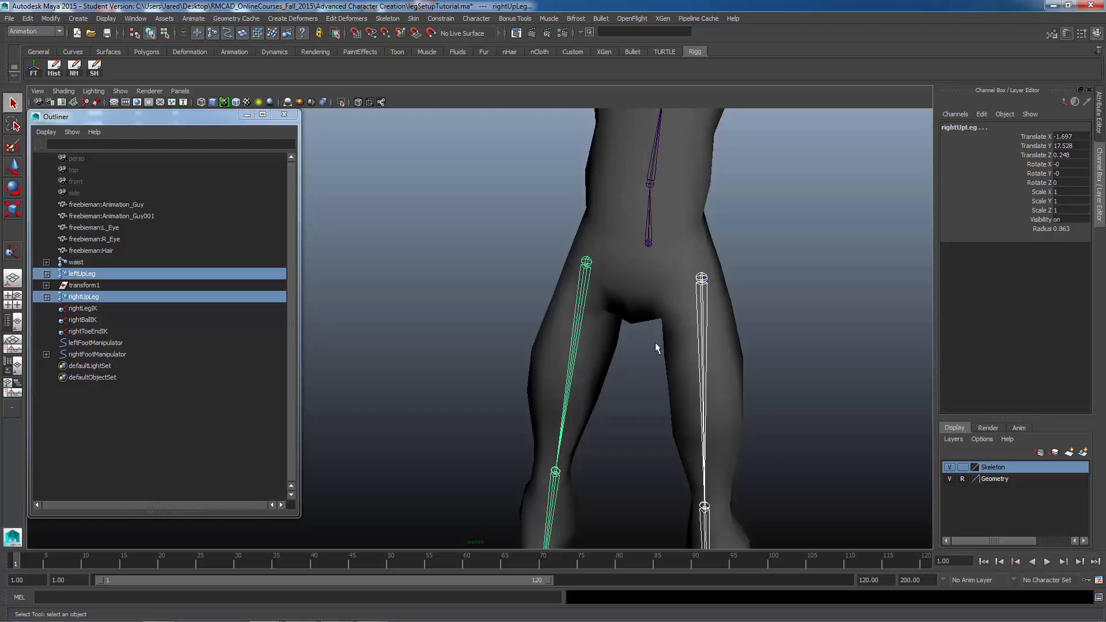
Step: Inspect both selected leg chains from several angles around the legs and feet
alt+right_drag(700, 333, 473, 306)
alt+middle_drag(524, 278, 539, 223)
alt+drag(643, 326, 493, 330)
alt+drag(519, 236, 570, 217)
alt+drag(526, 384, 563, 374)
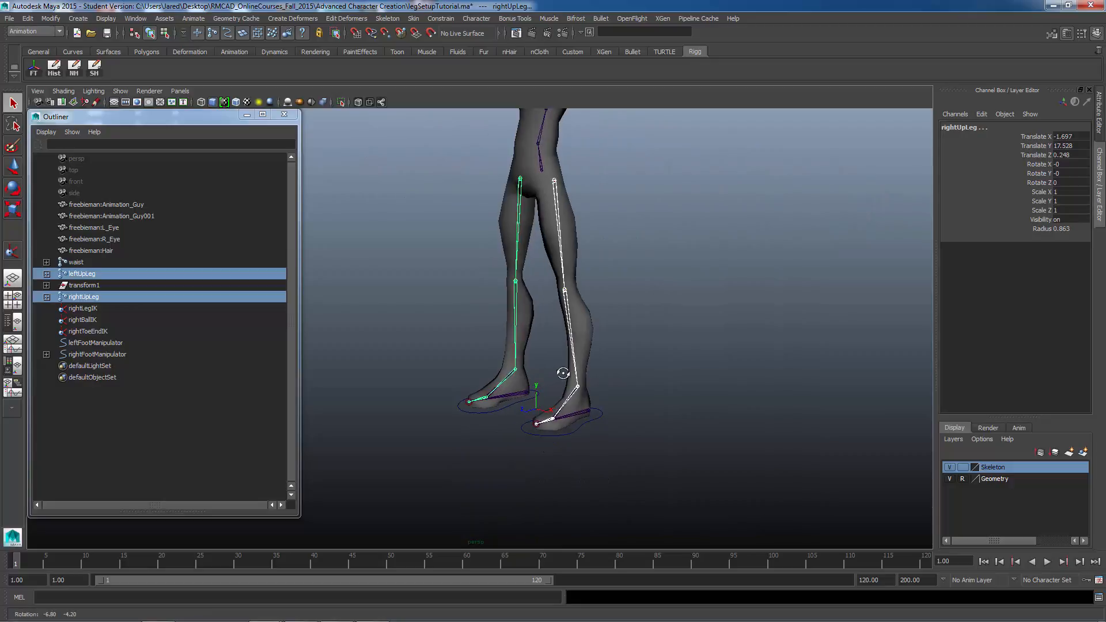
alt+middle_drag(550, 405, 538, 447)
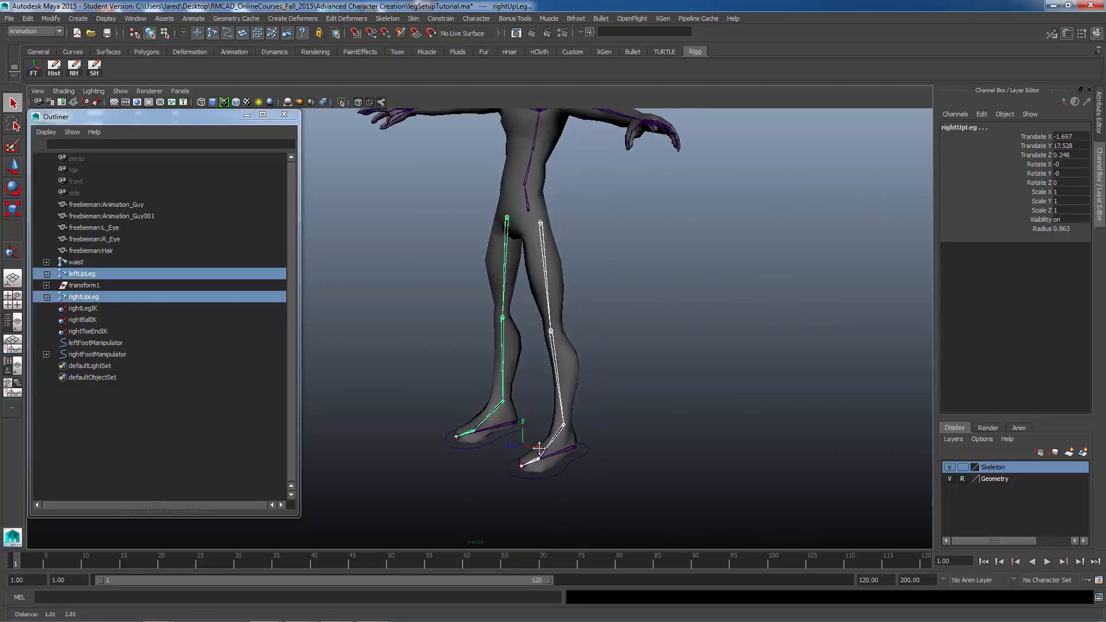
alt+right_drag(538, 447, 662, 451)
alt+middle_drag(621, 436, 612, 417)
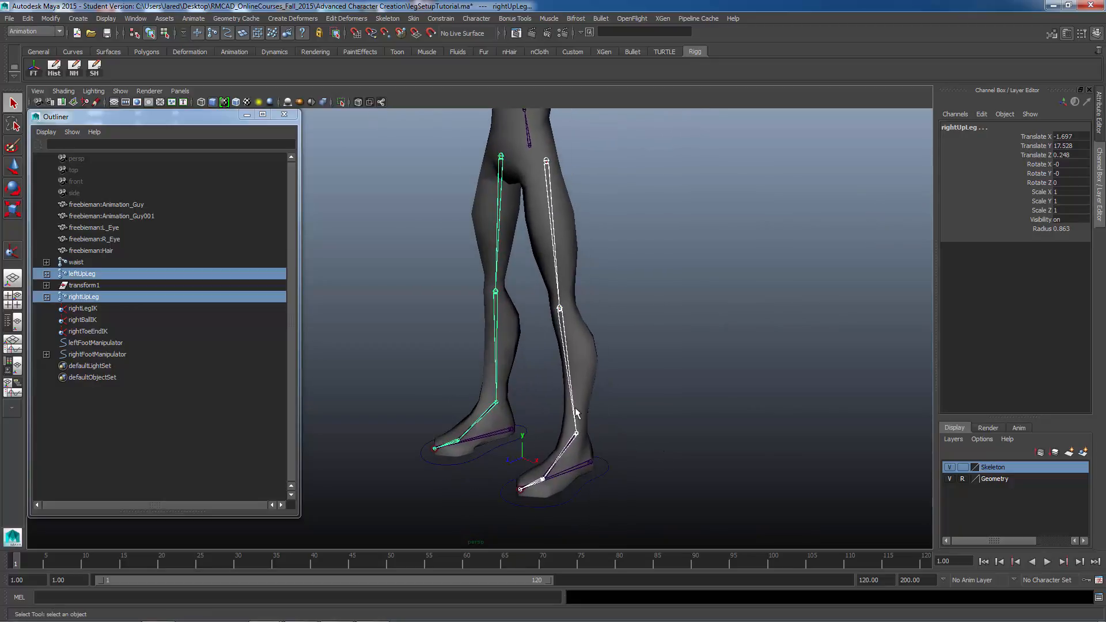